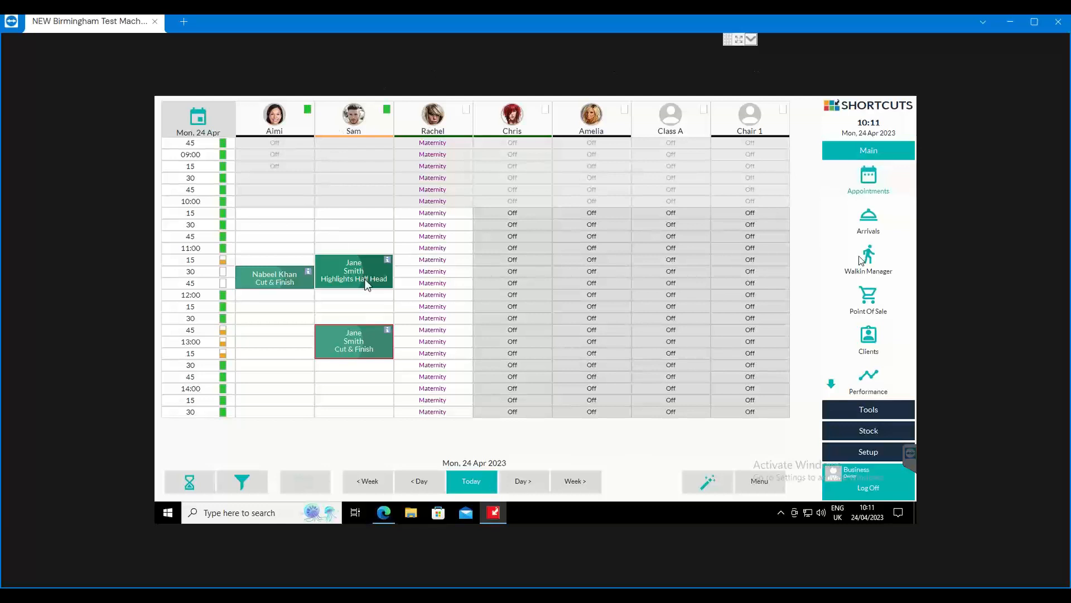
Open the discount reasons setup in the sales configuration
click(884, 455)
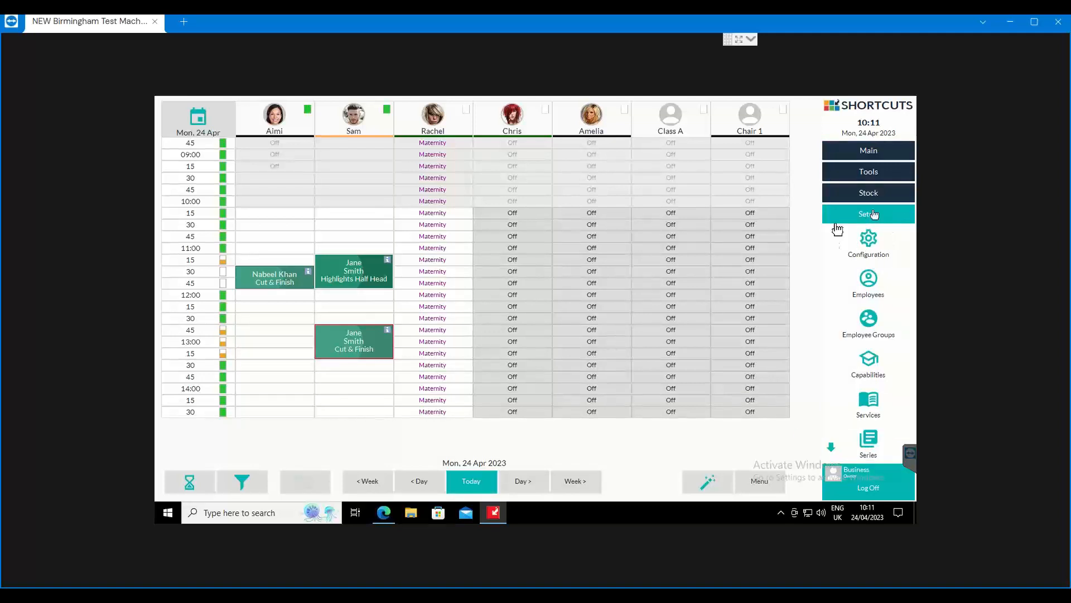
click(869, 245)
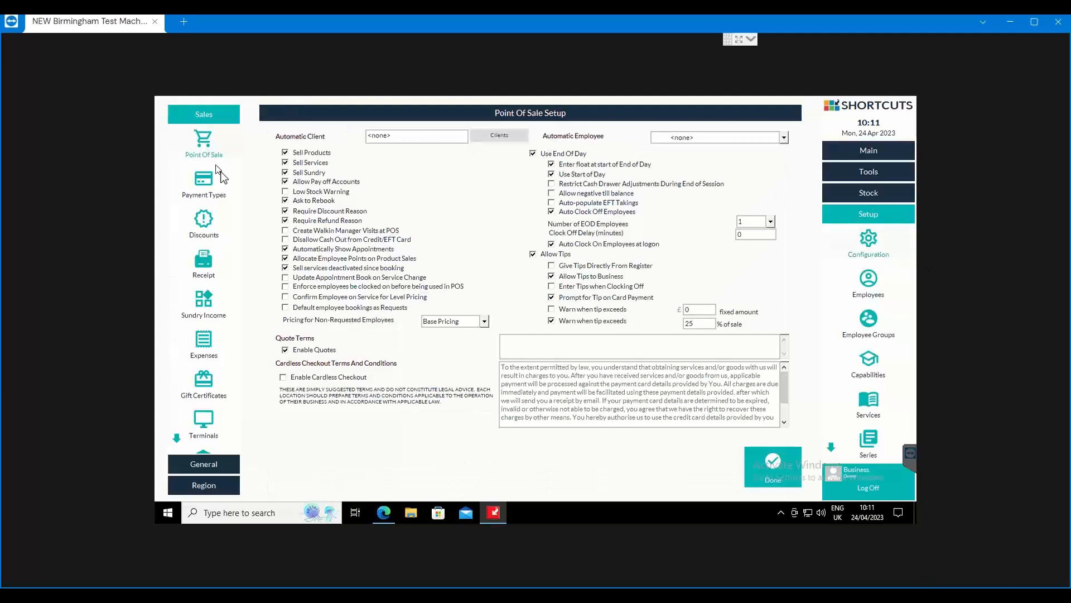
click(194, 229)
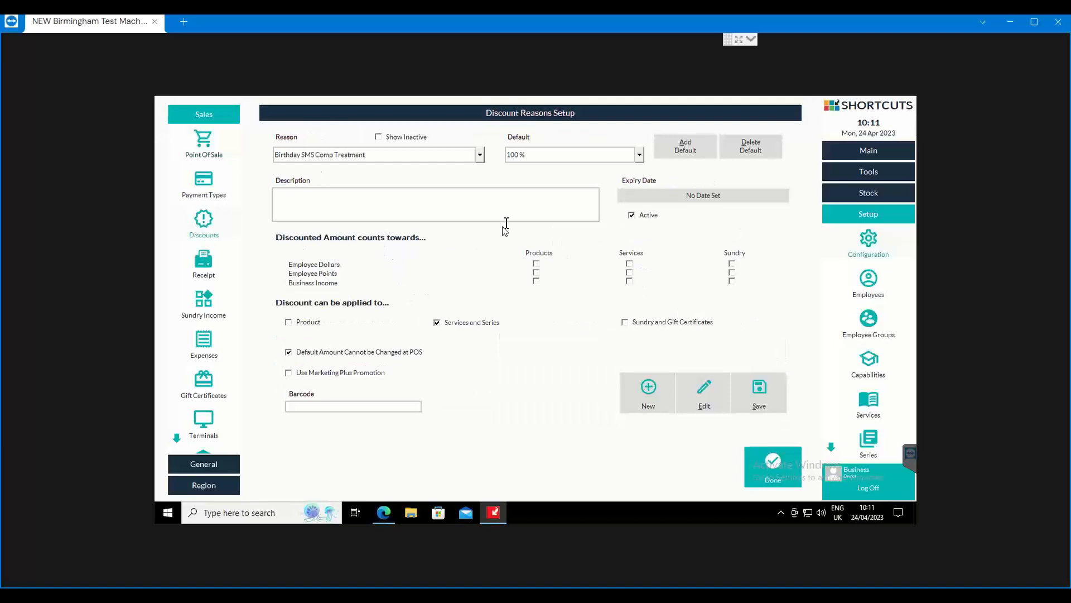
Look through the existing discount reasons and show the settings of Email Birthday 20%
click(479, 156)
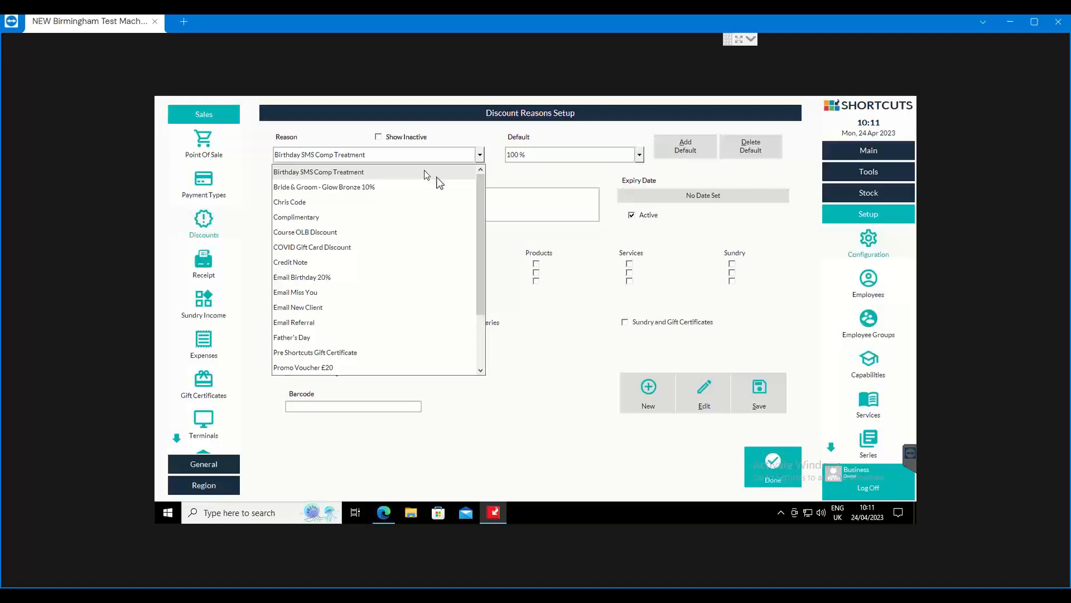
scroll(481, 185, down, 1)
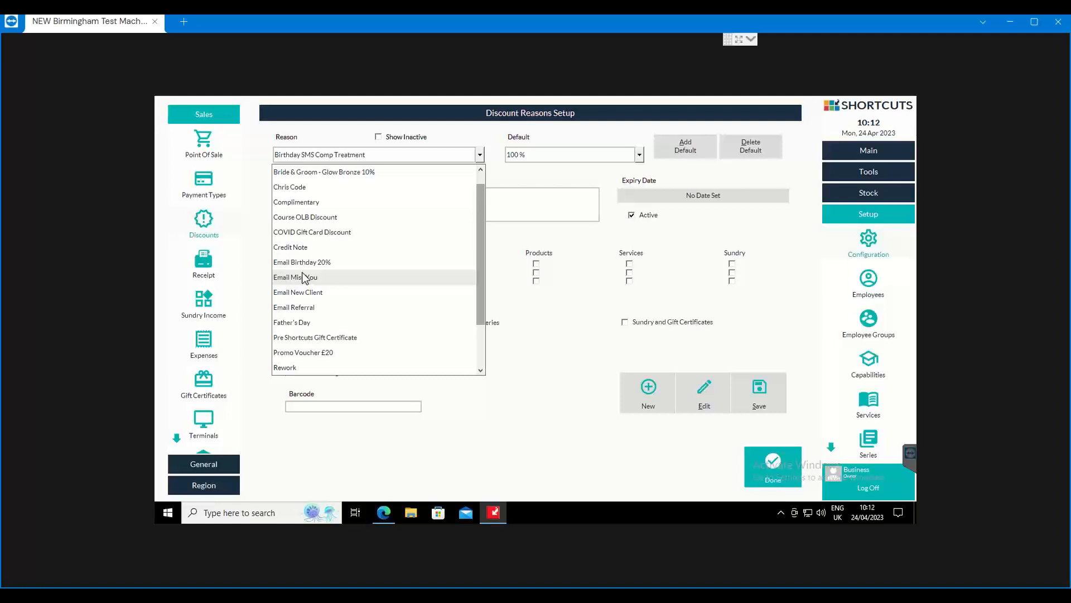
click(505, 183)
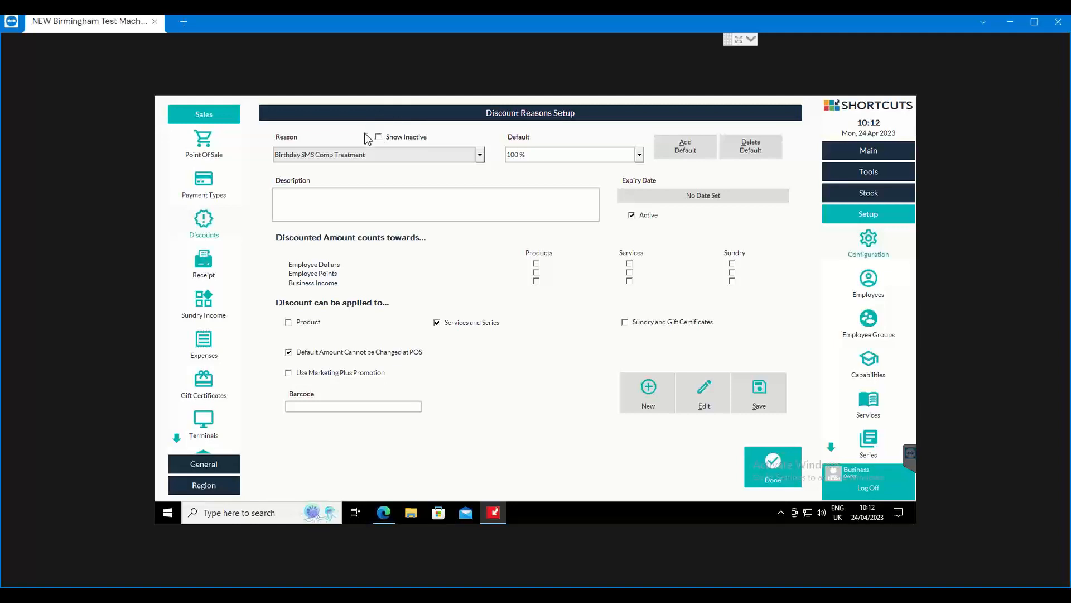
click(446, 155)
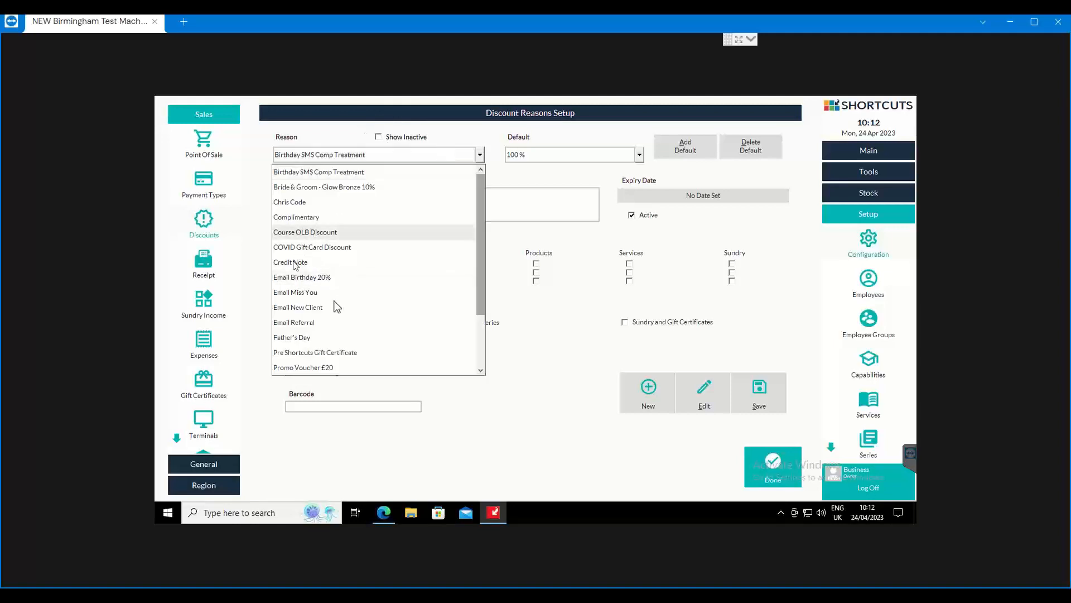
click(322, 279)
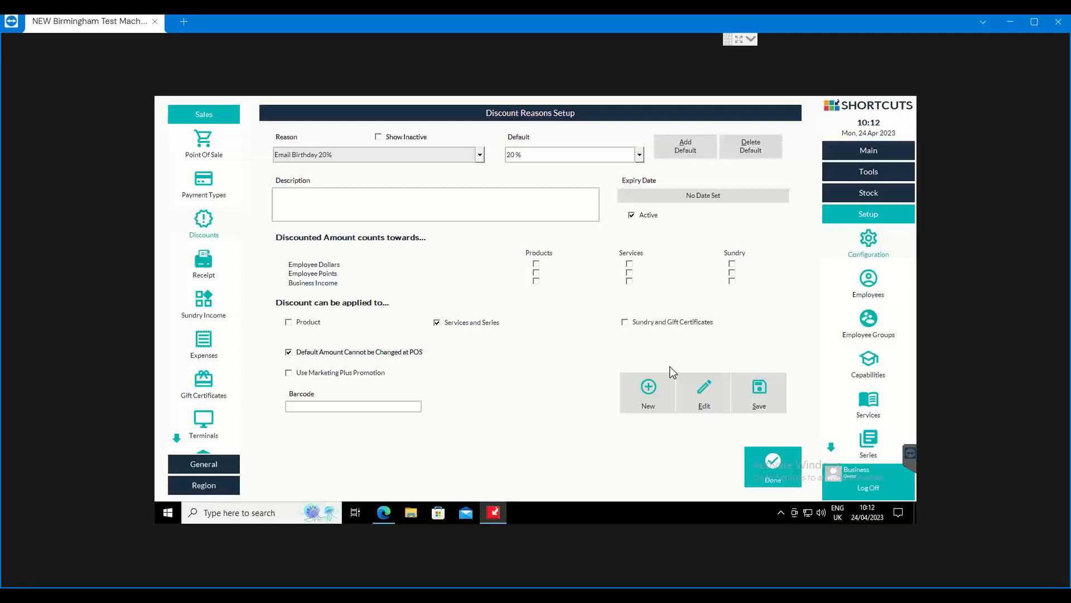
Create a new discount reason named "Chris test"
click(647, 395)
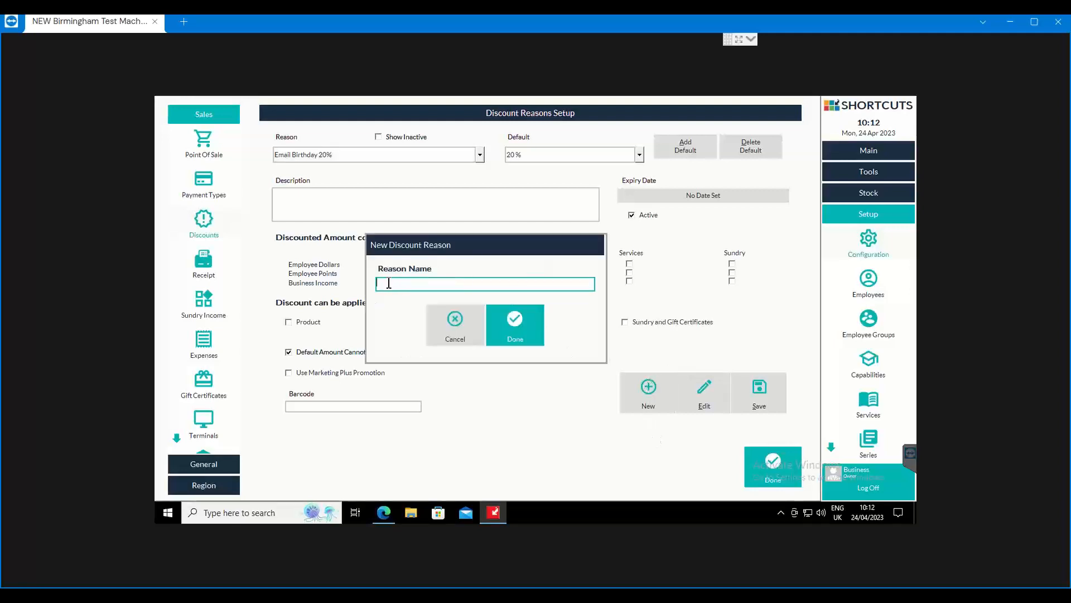
text(Chris test 10% 10)
key(BackSpace)
key(BackSpace)
text(£)
key(BackSpace)
key(BackSpace)
key(BackSpace)
key(BackSpace)
key(BackSpace)
key(BackSpace)
key(BackSpace)
key(BackSpace)
click(513, 322)
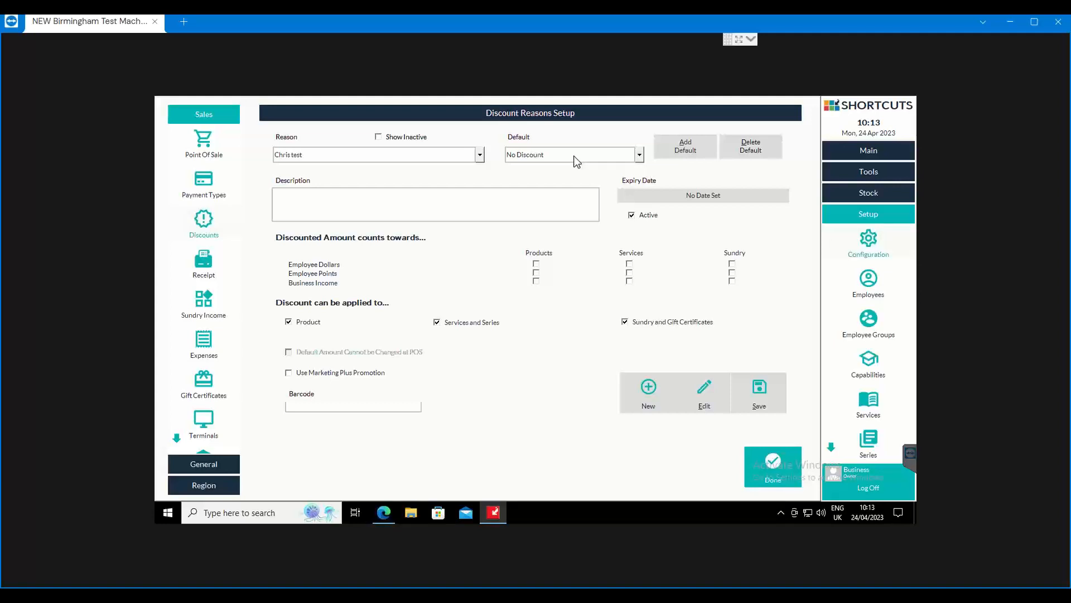
Add 55% to the available default discounts and check that the list of defaults includes it
click(640, 155)
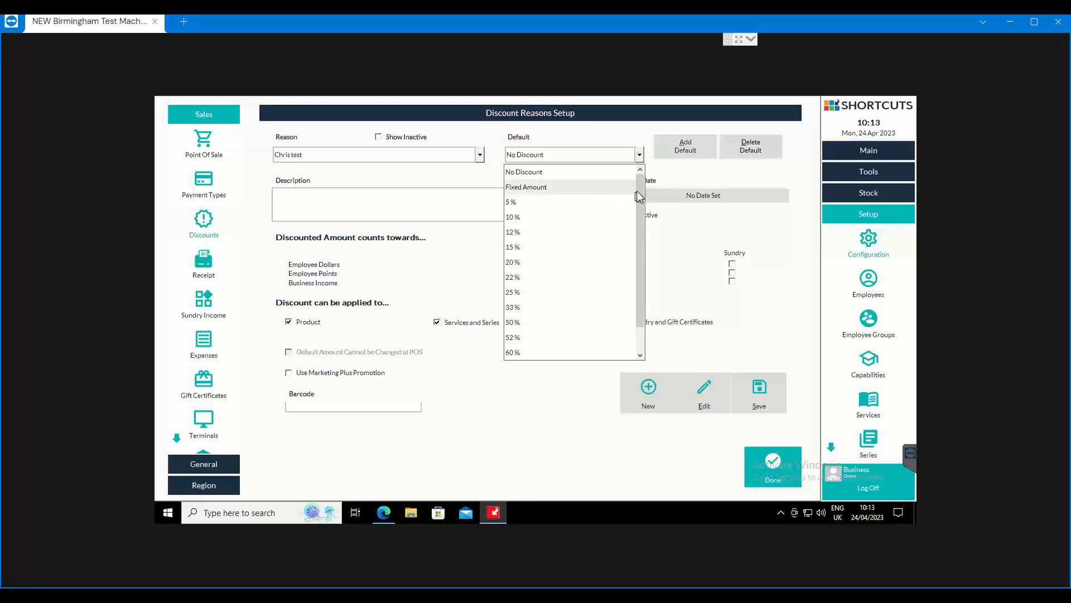
scroll(638, 189, down, 2)
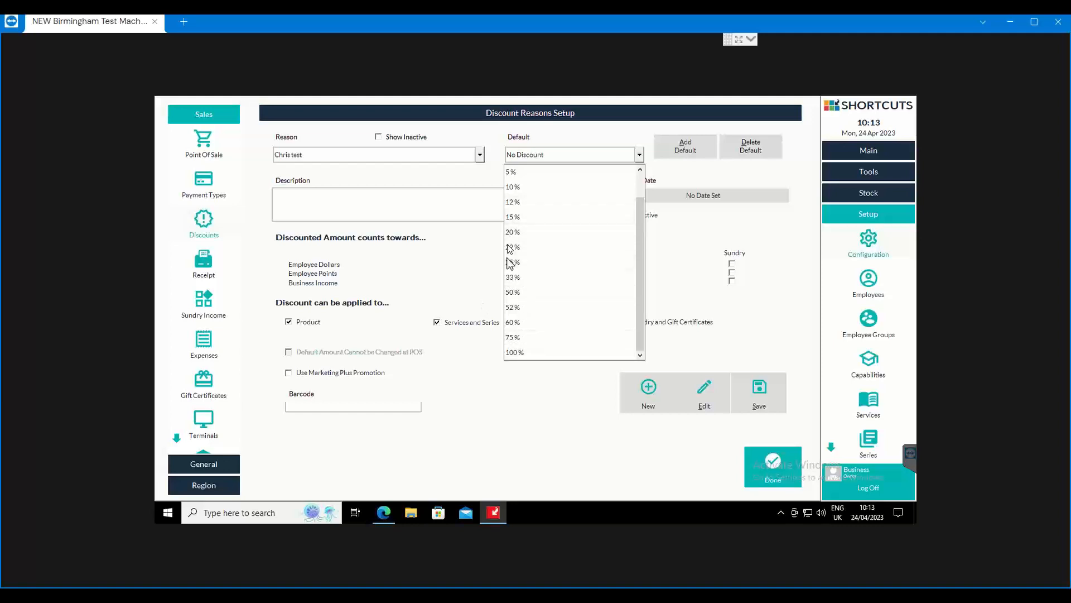
click(475, 258)
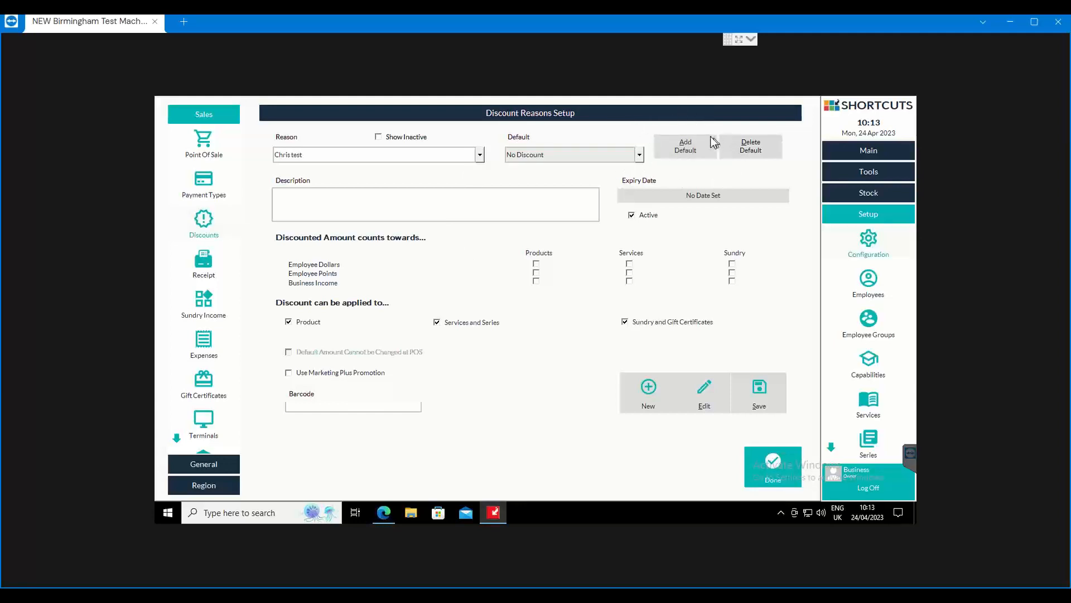
click(693, 146)
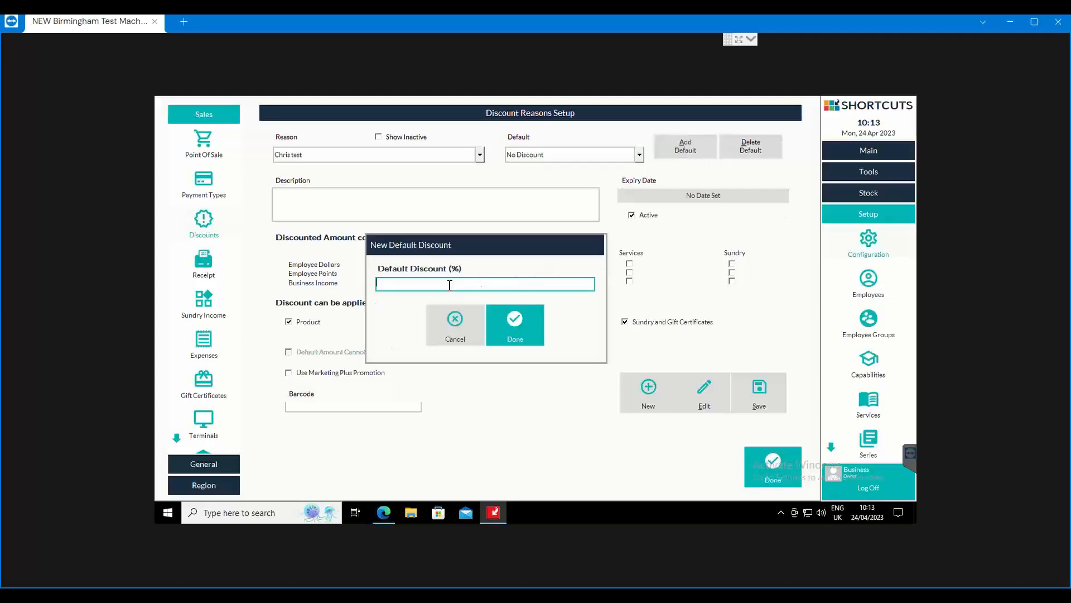
text(55)
click(514, 327)
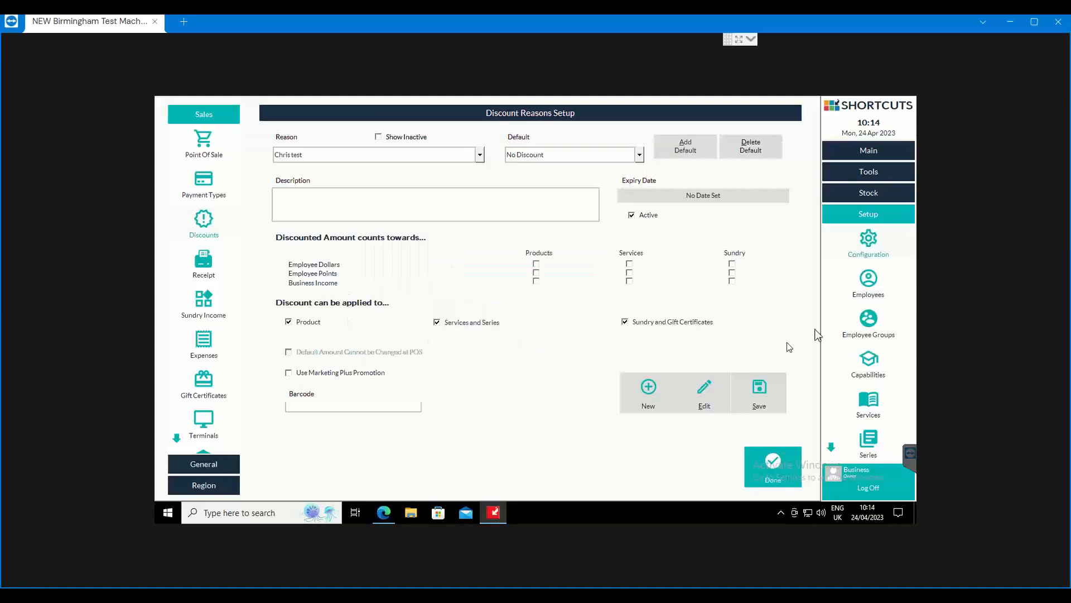
click(640, 155)
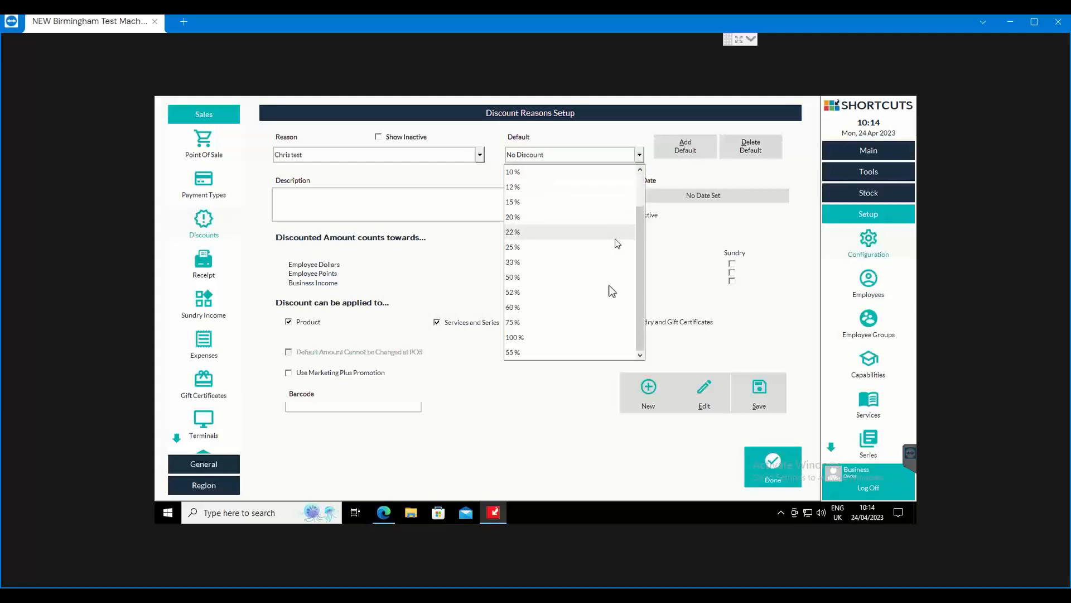
scroll(558, 330, down, 1)
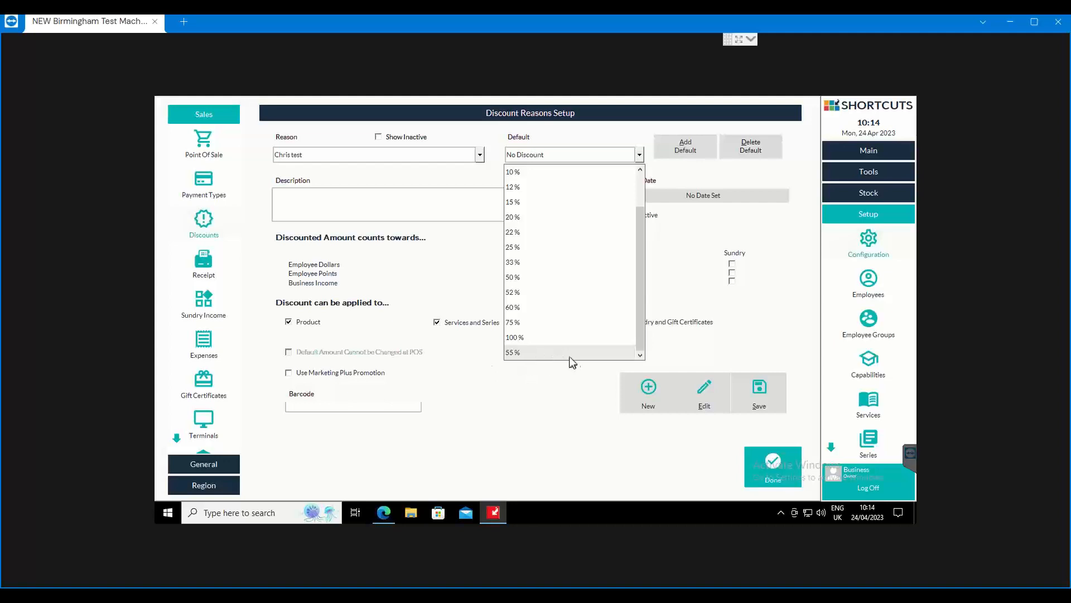
click(458, 233)
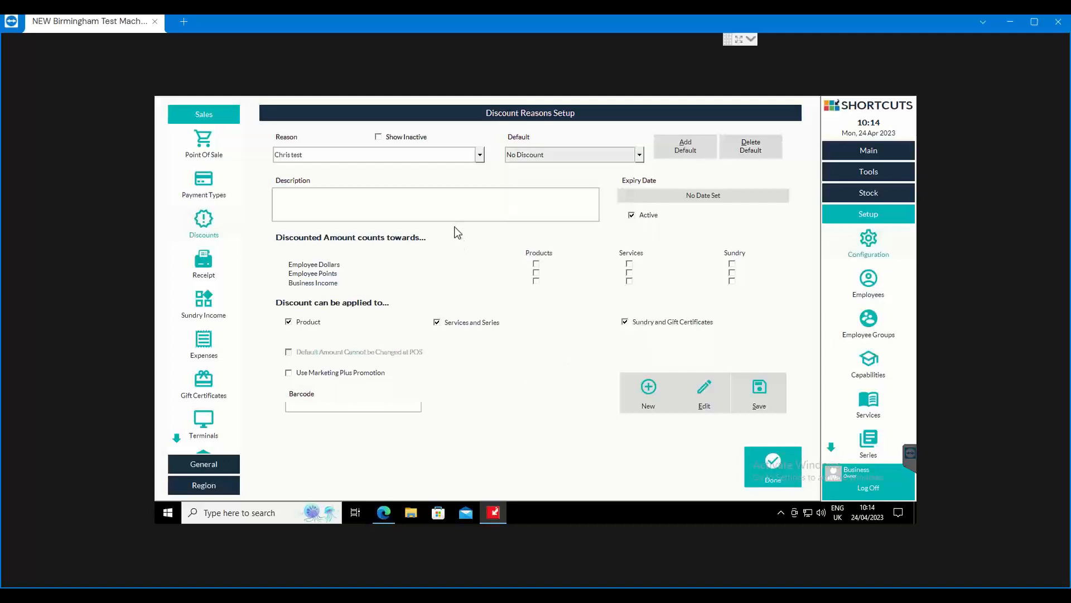
Set the new reason's default discount to 5% and limit it to services and series, excluding products, sundry and gift certificates
click(315, 203)
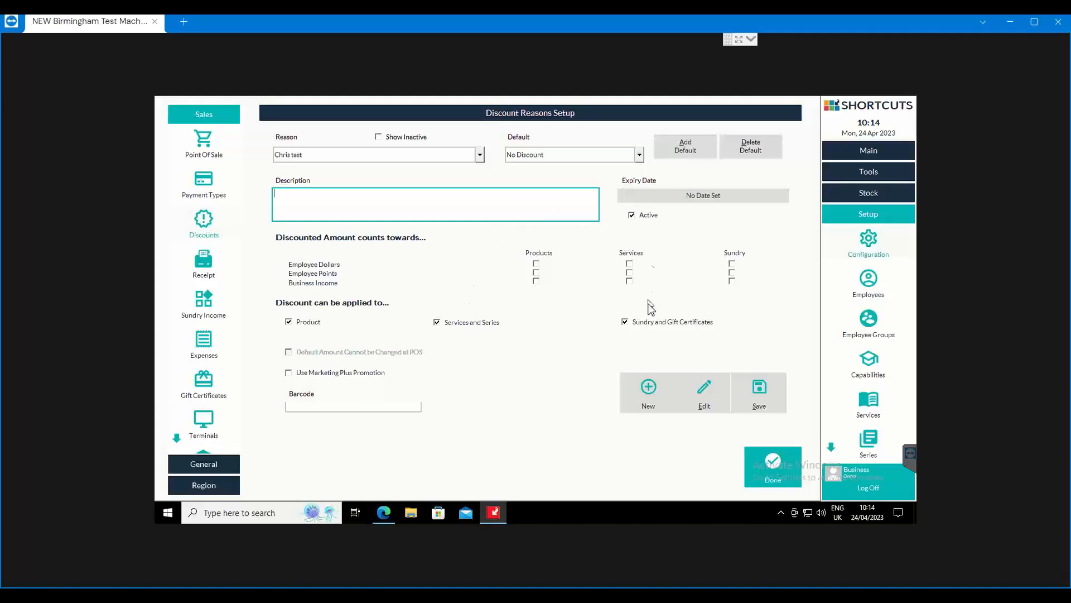
click(641, 155)
click(531, 202)
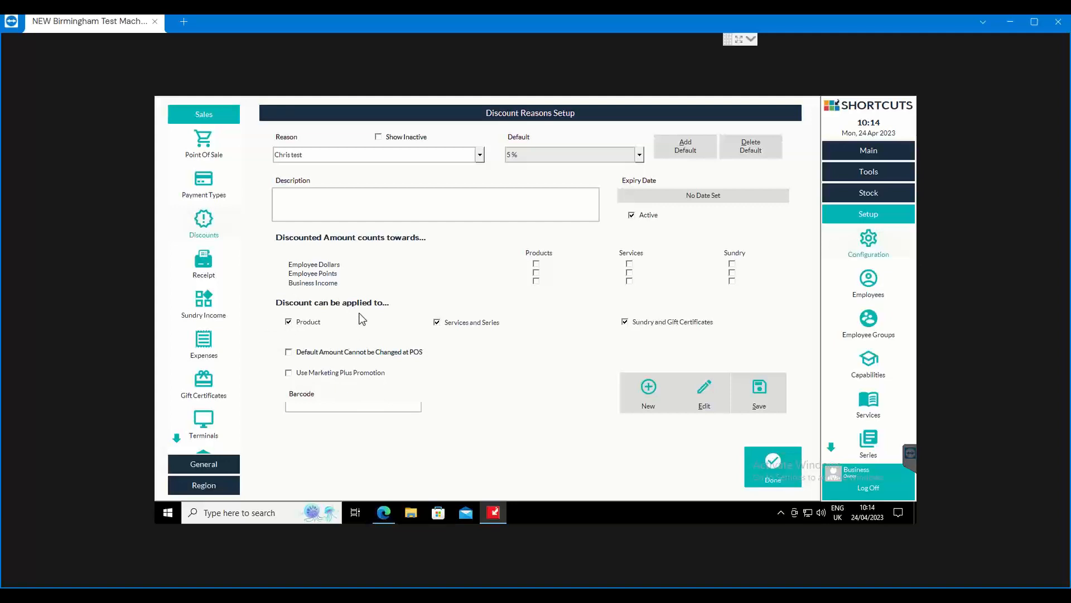
click(288, 322)
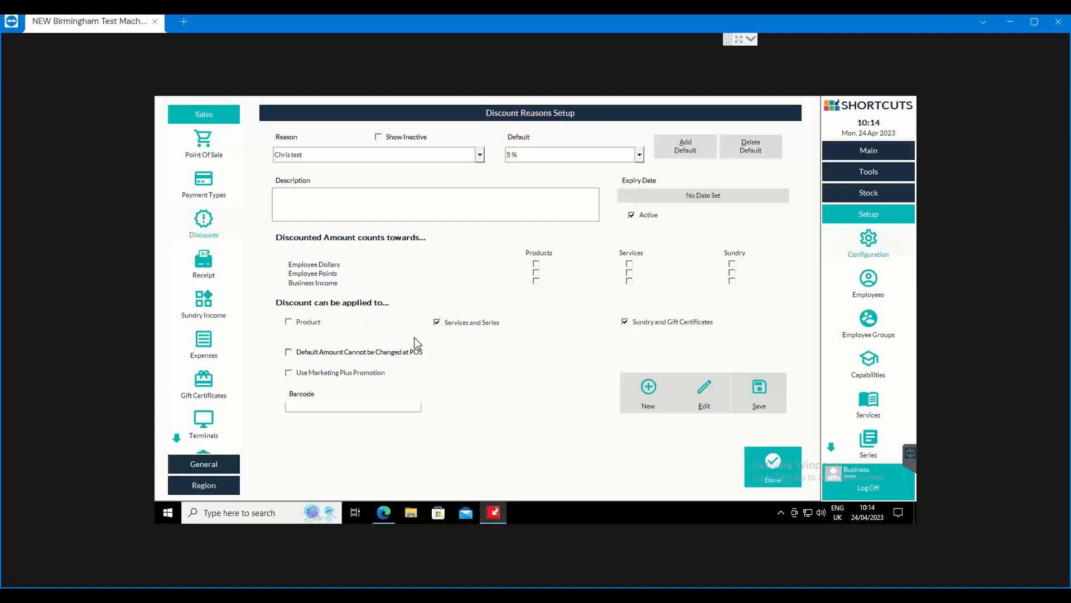
click(663, 327)
Prevent the default discount amount from being changed at POS and finish the discount setup, acknowledging the restart notice
click(536, 162)
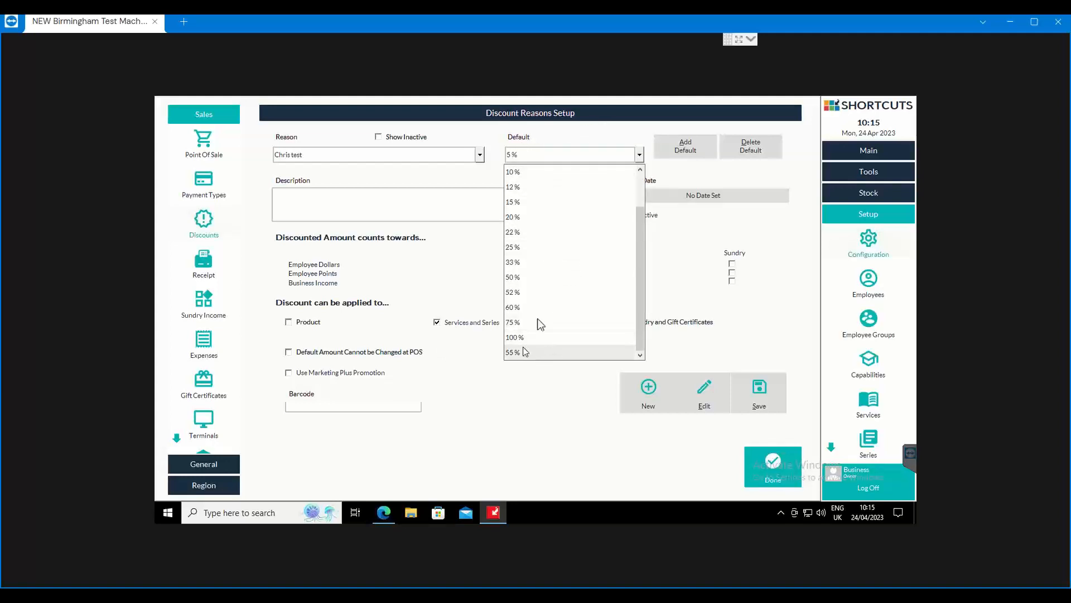
scroll(553, 268, up, 1)
click(476, 382)
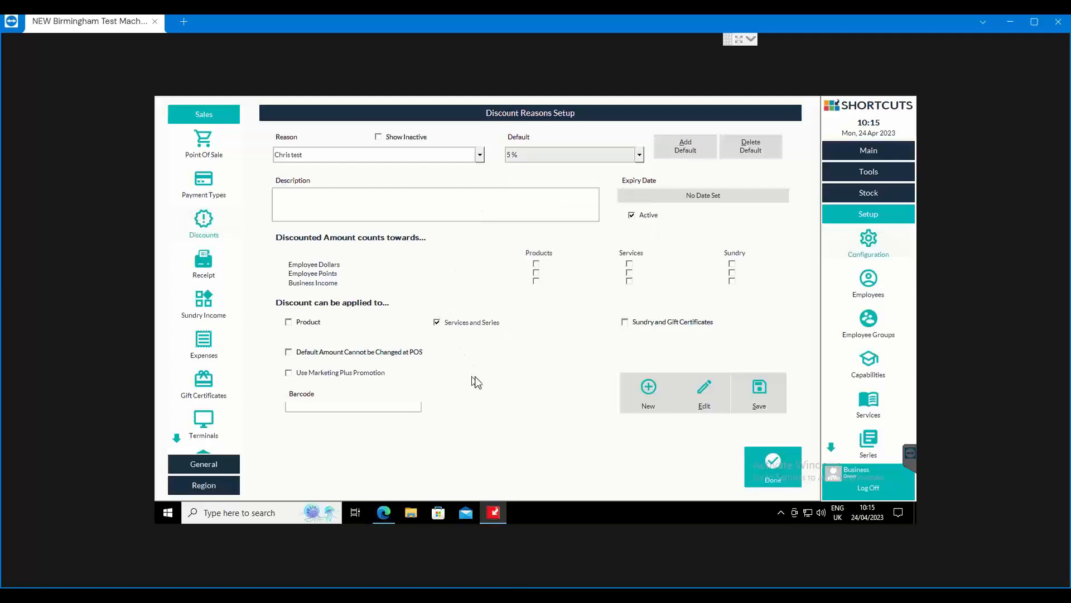
click(288, 352)
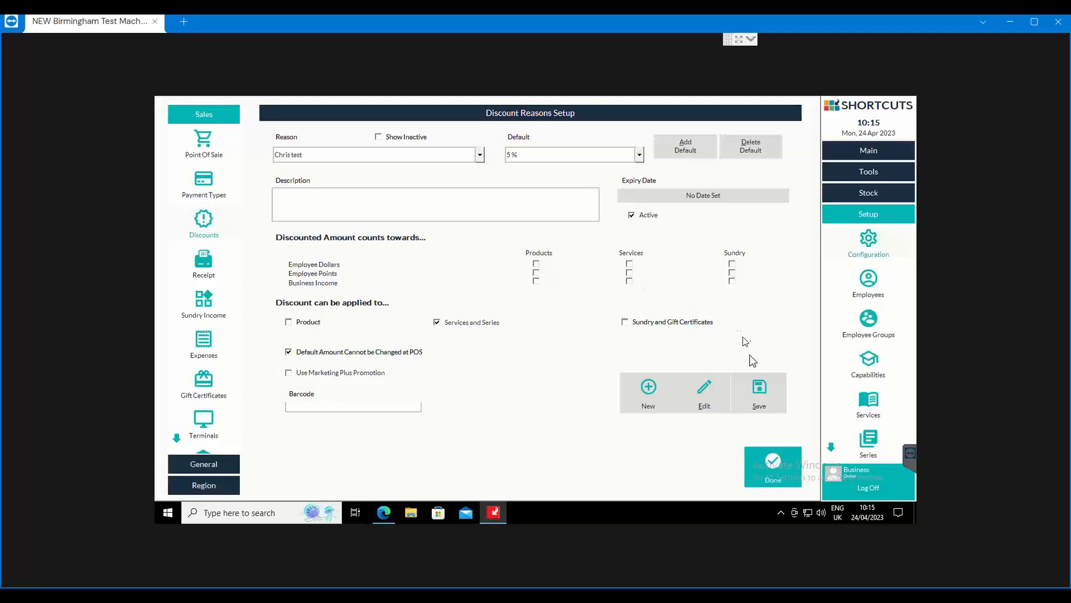
click(773, 463)
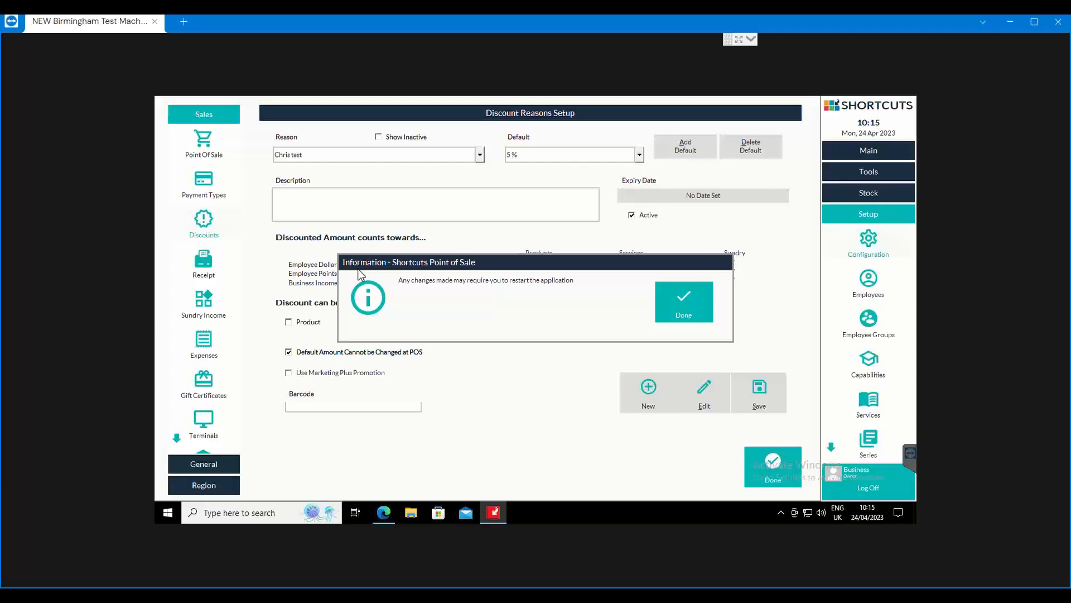
click(705, 299)
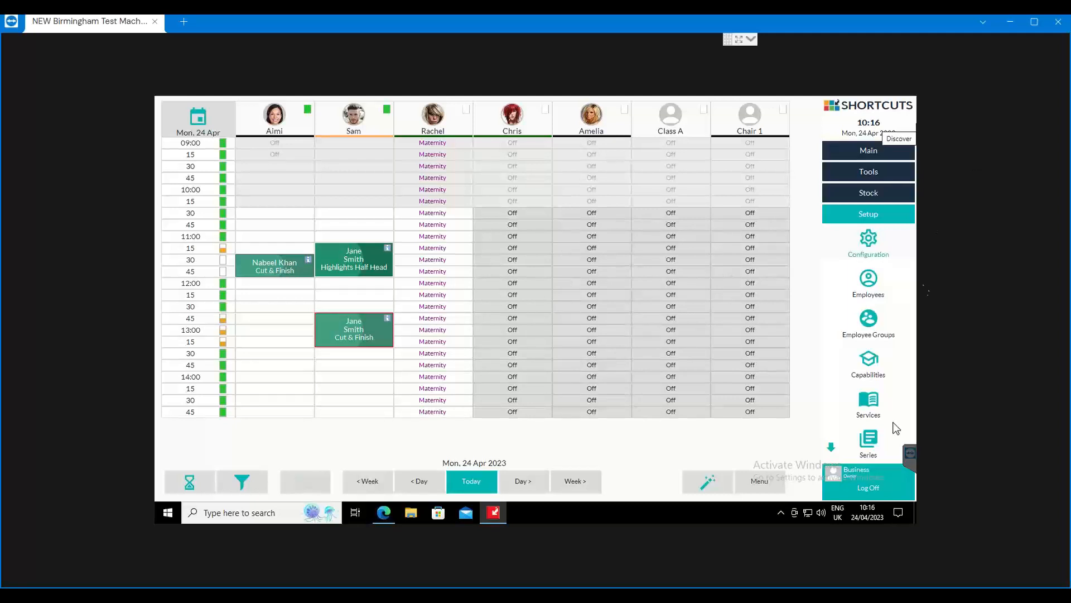
Log off the business user and switch to the Shortcuts Customer Console in the browser
click(864, 470)
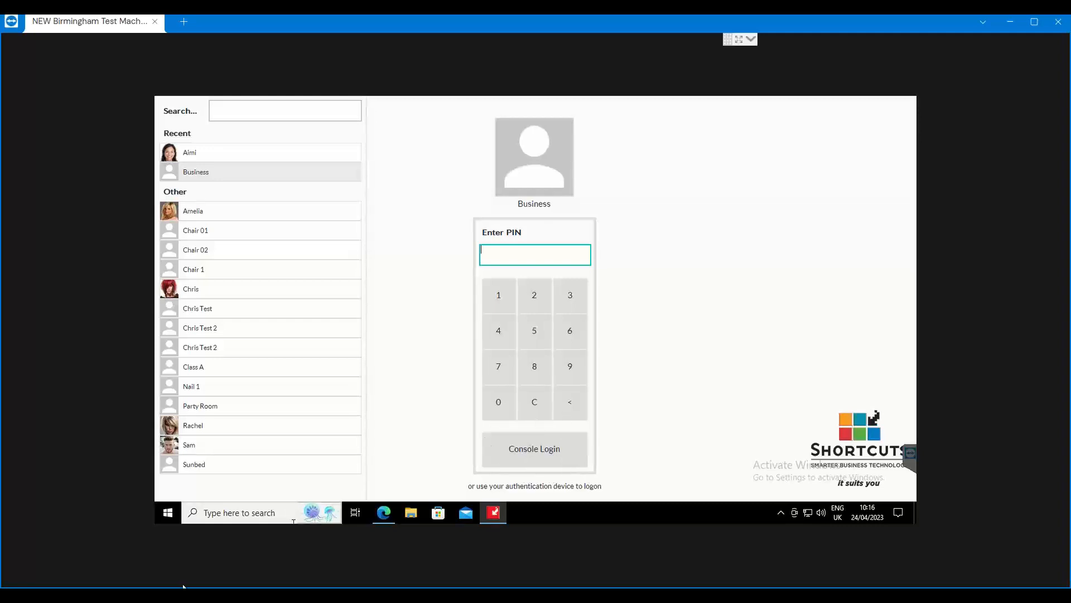
click(281, 597)
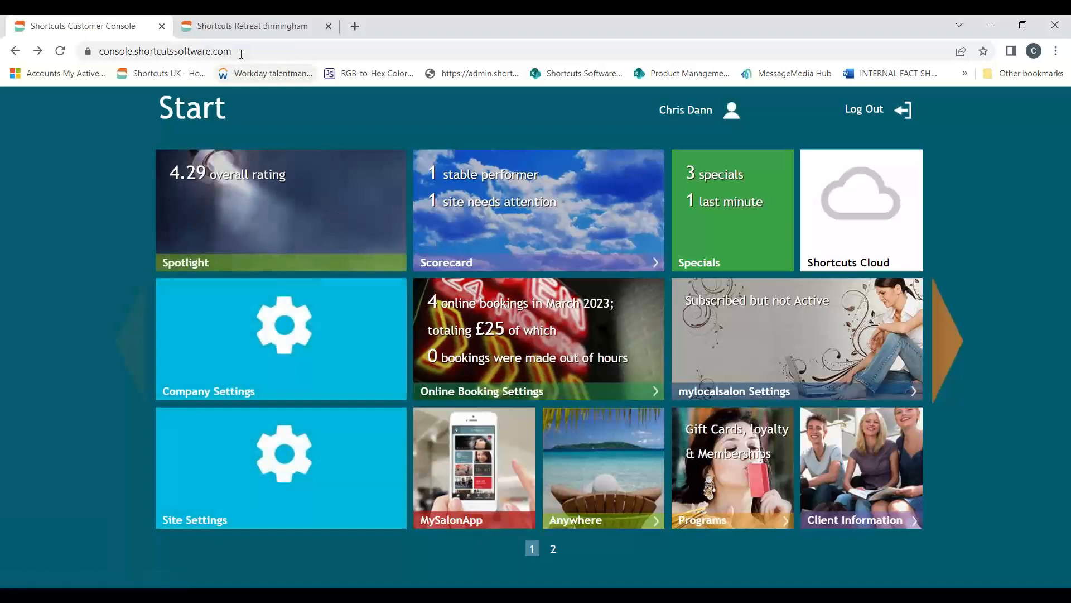
drag(232, 51, 106, 58)
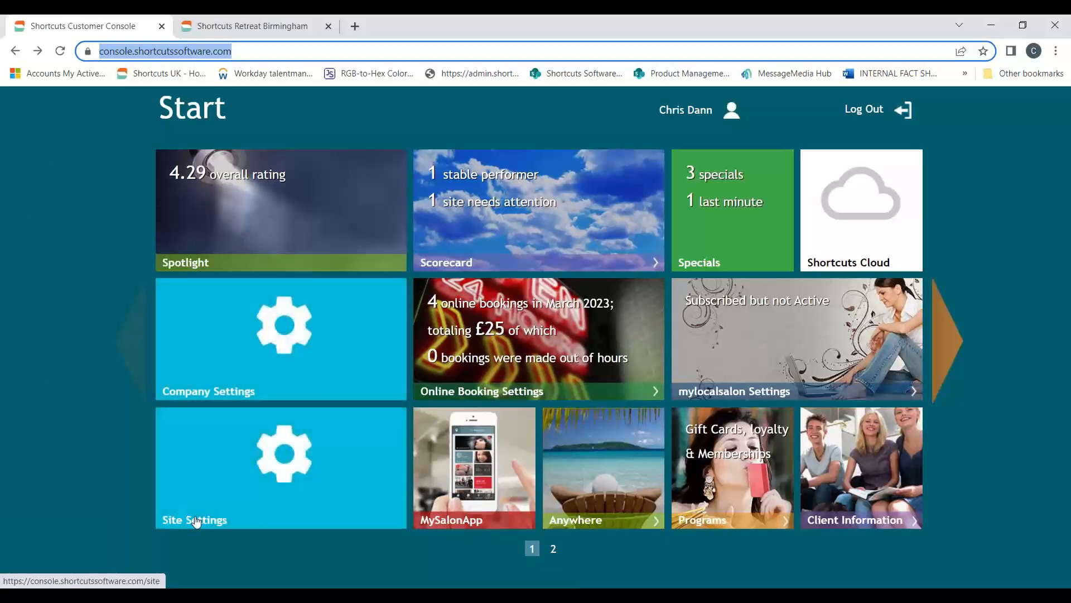
Open the Site Settings for Shortcuts Retreat Birmingham and bring up its website and social media fields
click(272, 476)
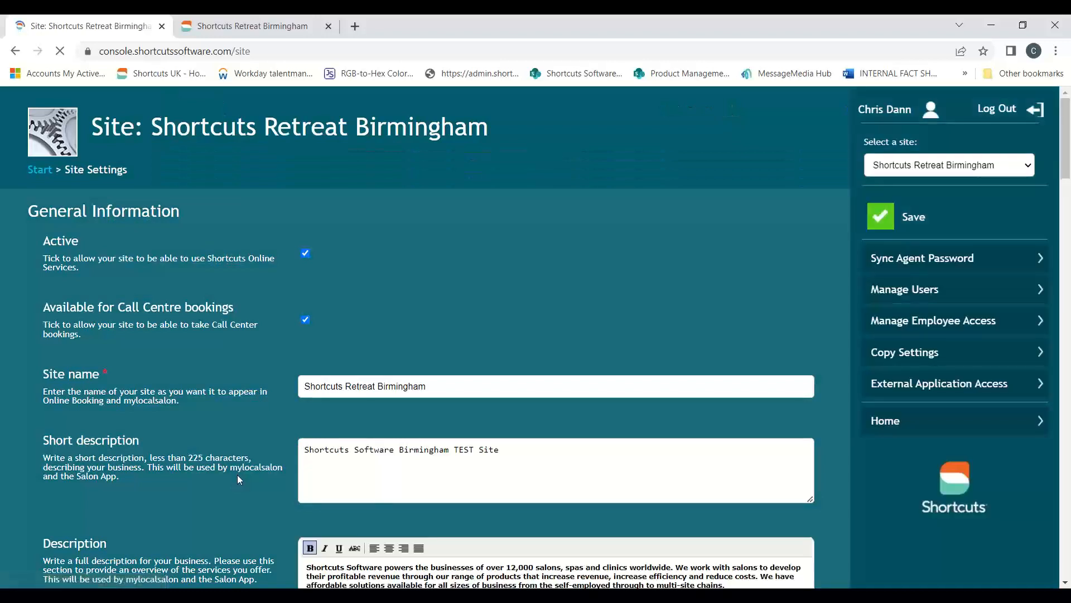
scroll(650, 189, down, 3)
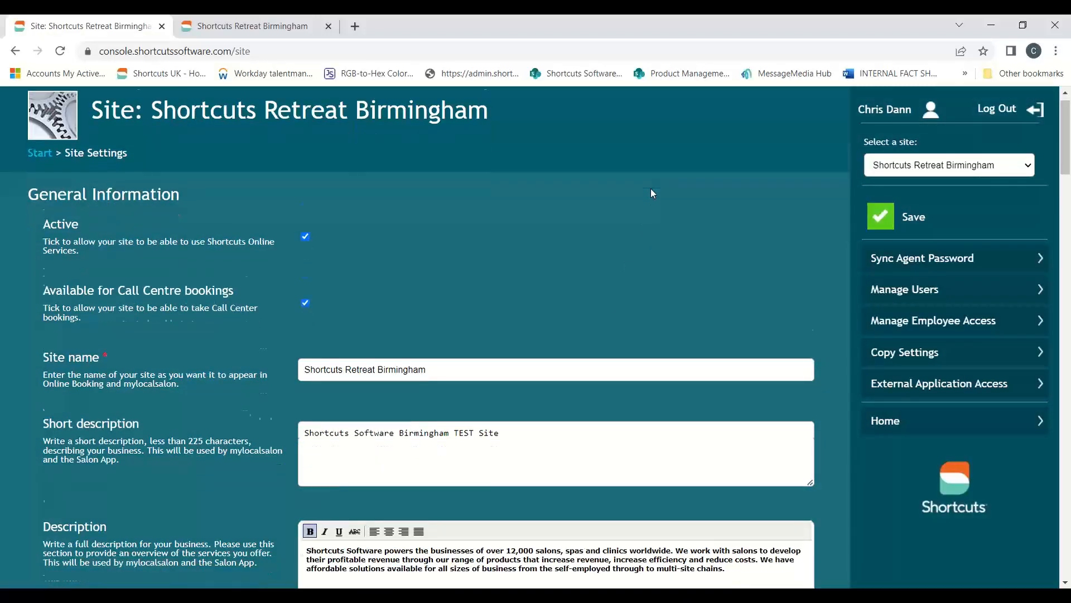
scroll(681, 148, down, 6)
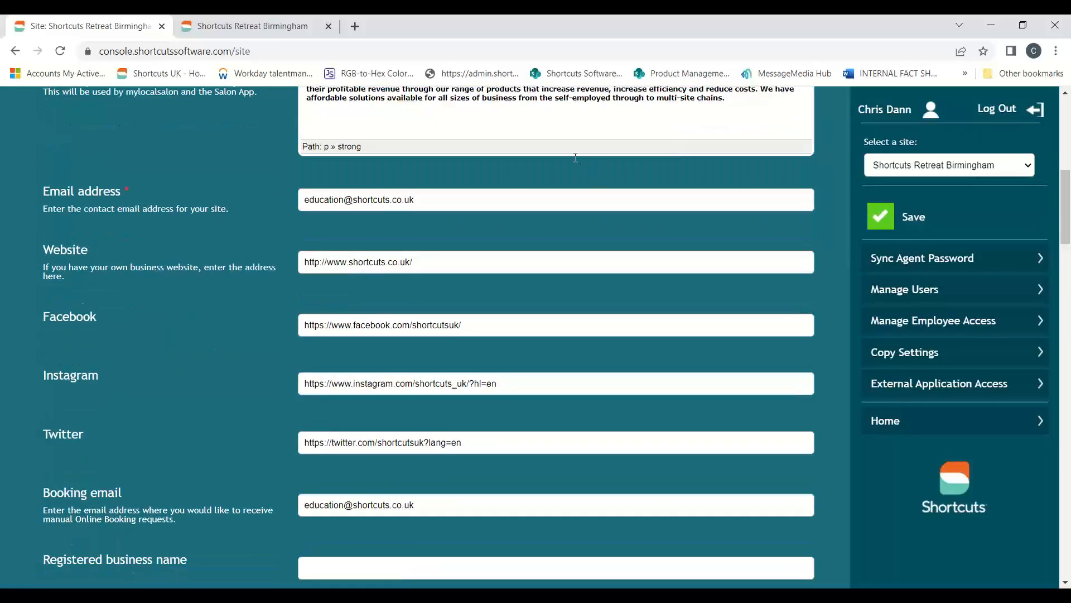
Examine the site's website, Facebook, Instagram and Twitter addresses, comparing their full format with the browser's page address
drag(412, 262, 302, 261)
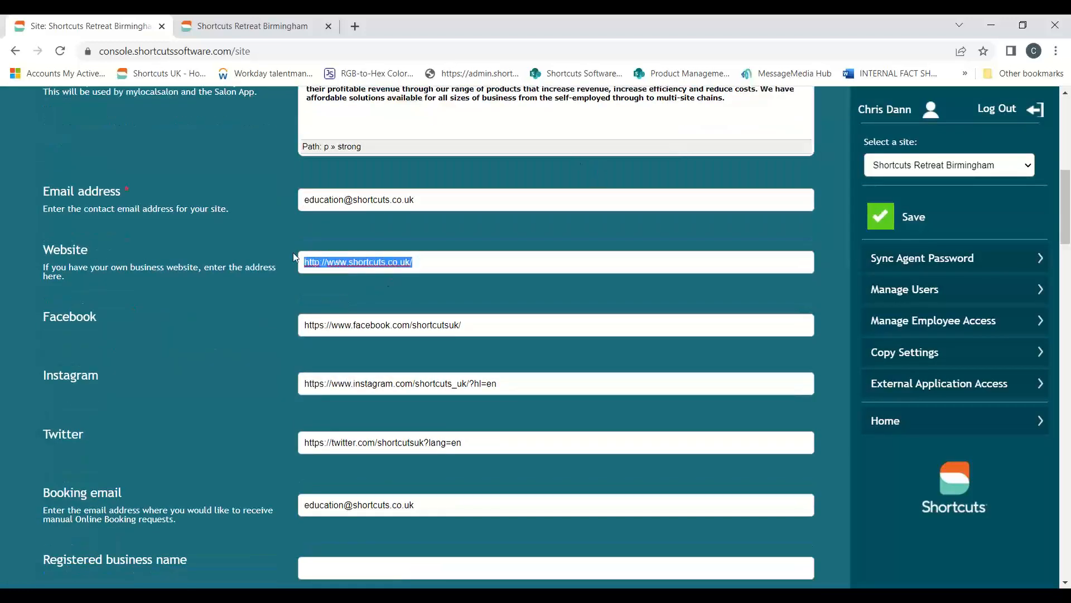
drag(488, 325, 289, 314)
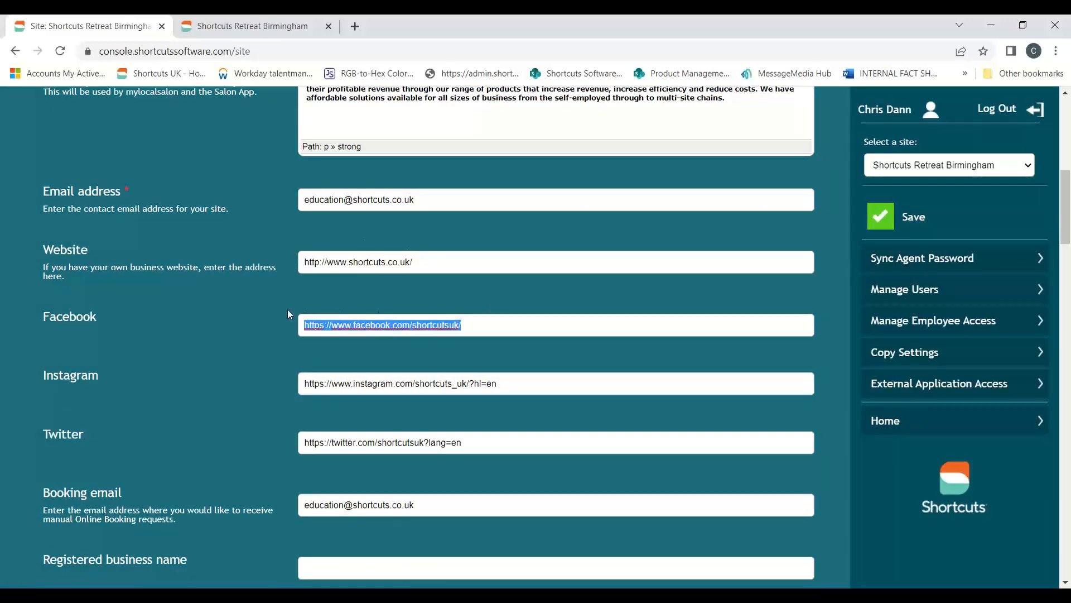
drag(510, 383, 302, 383)
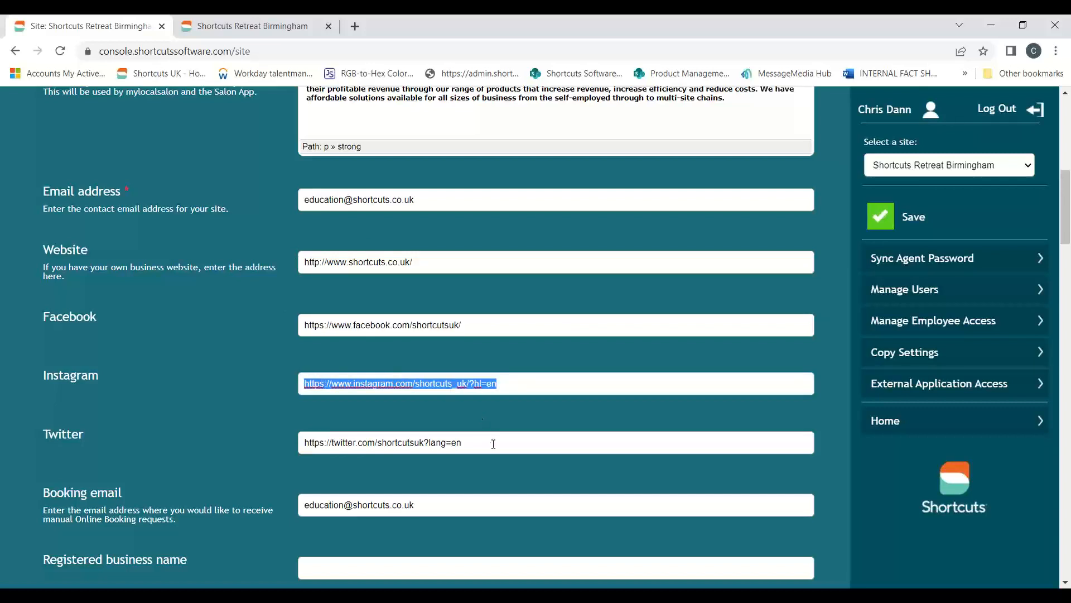
drag(493, 443, 302, 443)
drag(499, 383, 280, 367)
click(376, 325)
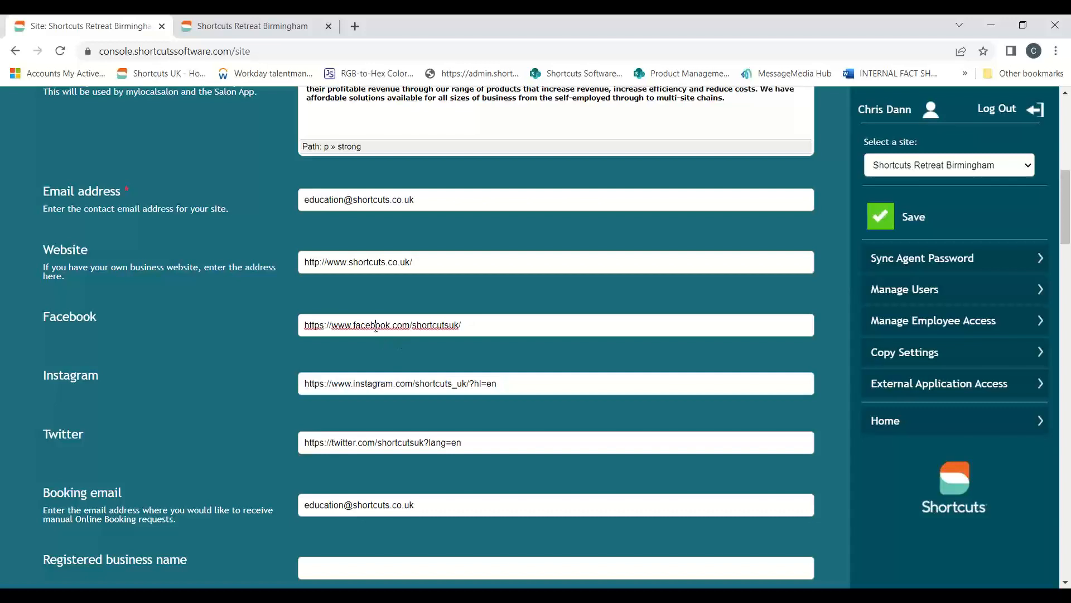
drag(305, 325, 327, 324)
drag(497, 384, 246, 361)
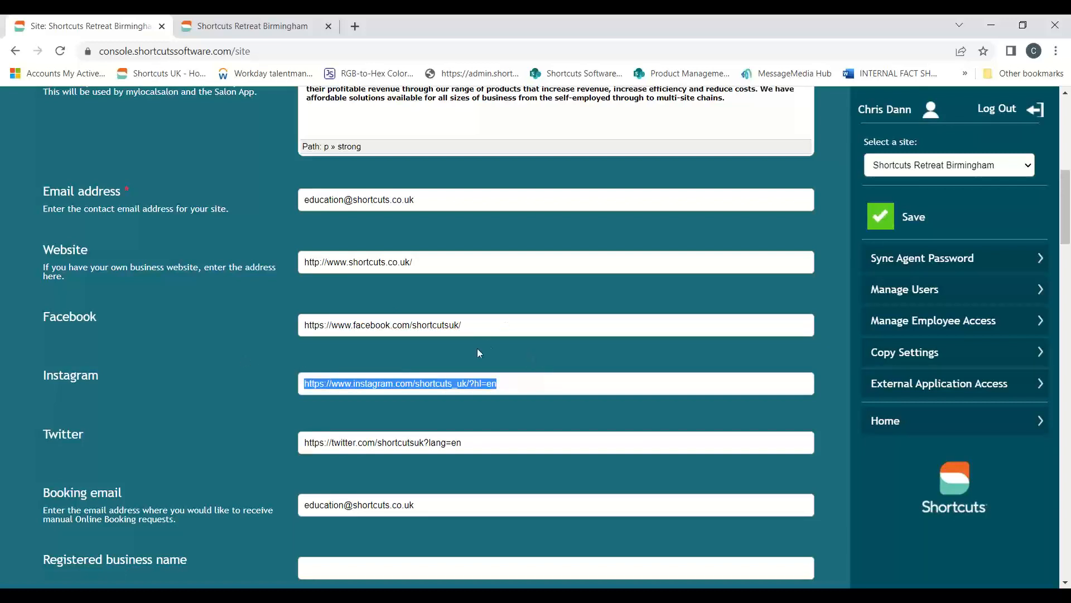
drag(498, 328, 310, 329)
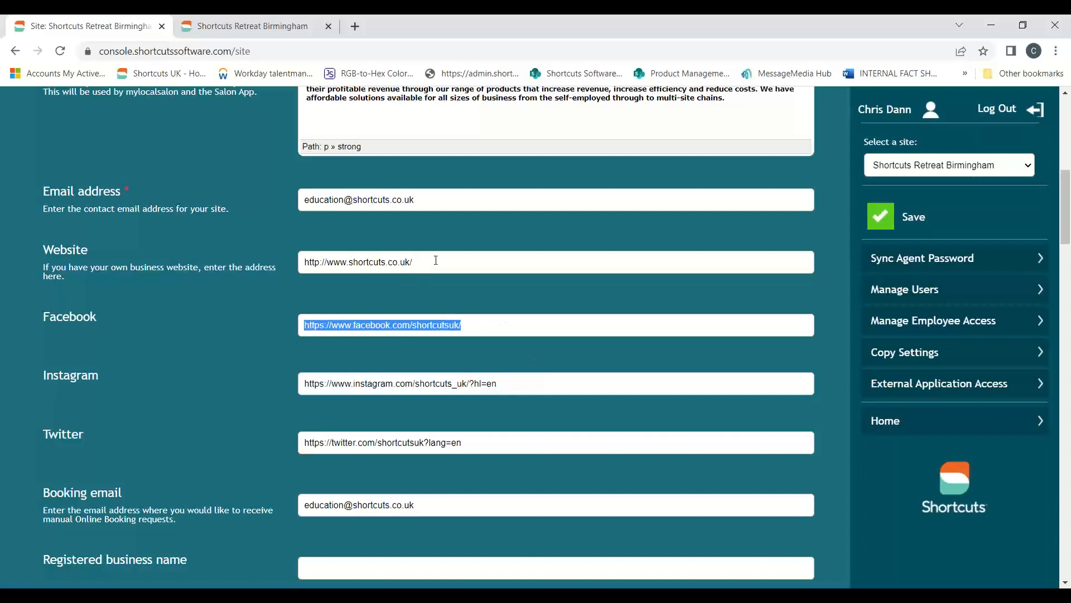
drag(436, 260, 236, 267)
drag(518, 390, 304, 388)
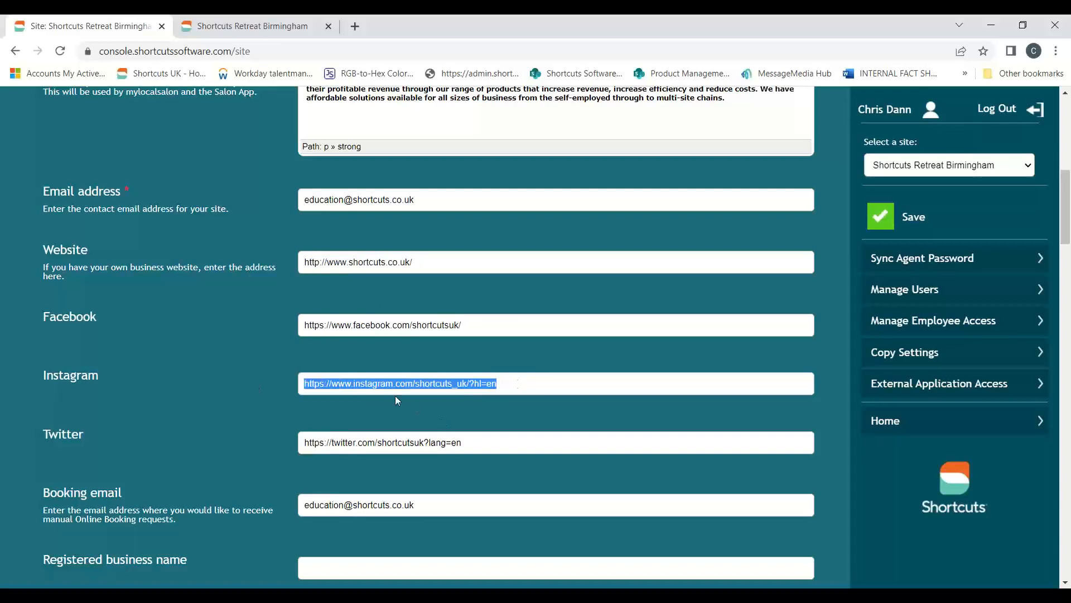
drag(276, 51, 73, 54)
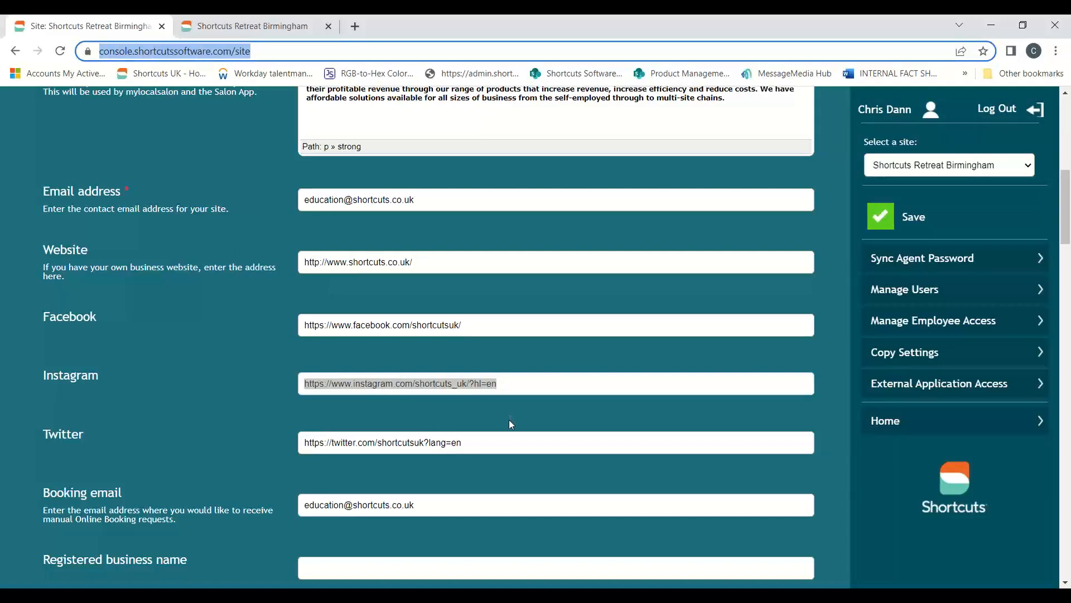
drag(463, 443, 206, 440)
drag(505, 384, 240, 364)
drag(480, 325, 241, 319)
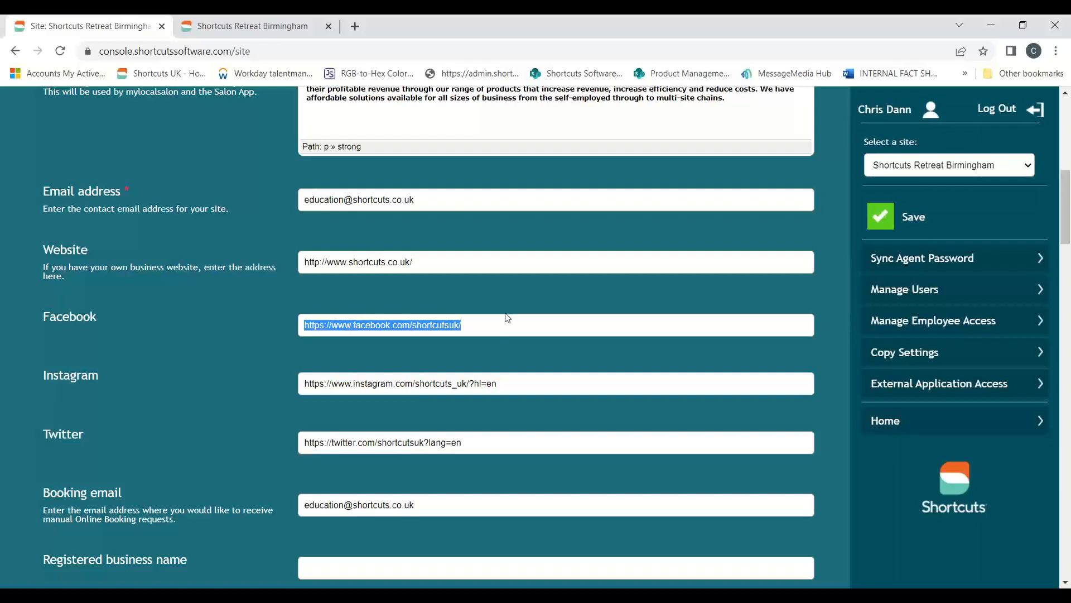
click(542, 333)
drag(456, 252, 210, 233)
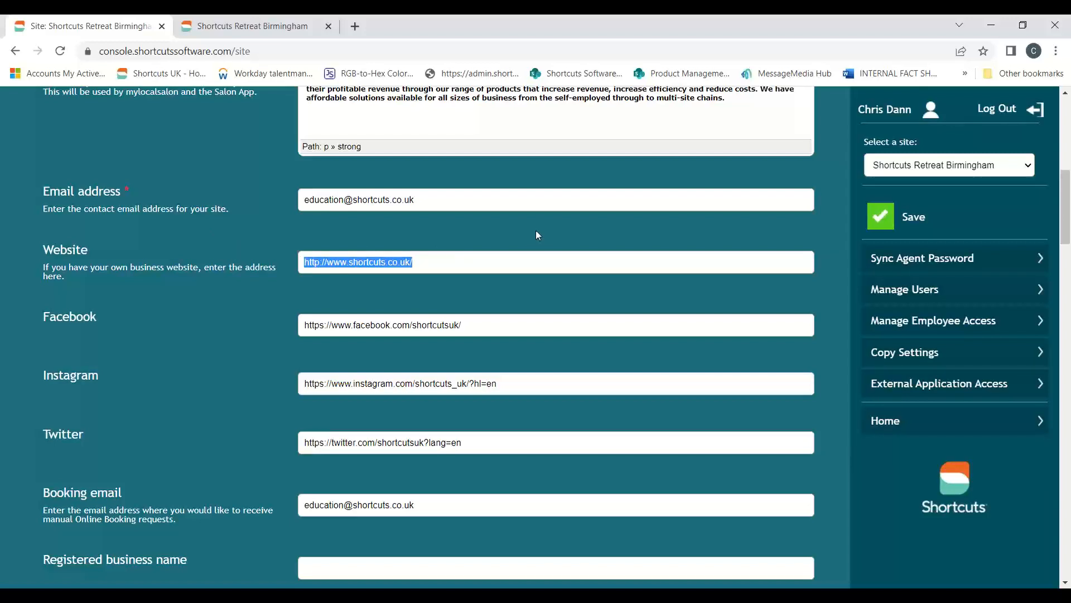
Review the site logo and feature image under Visual Branding Options in the site settings
scroll(536, 233, down, 20)
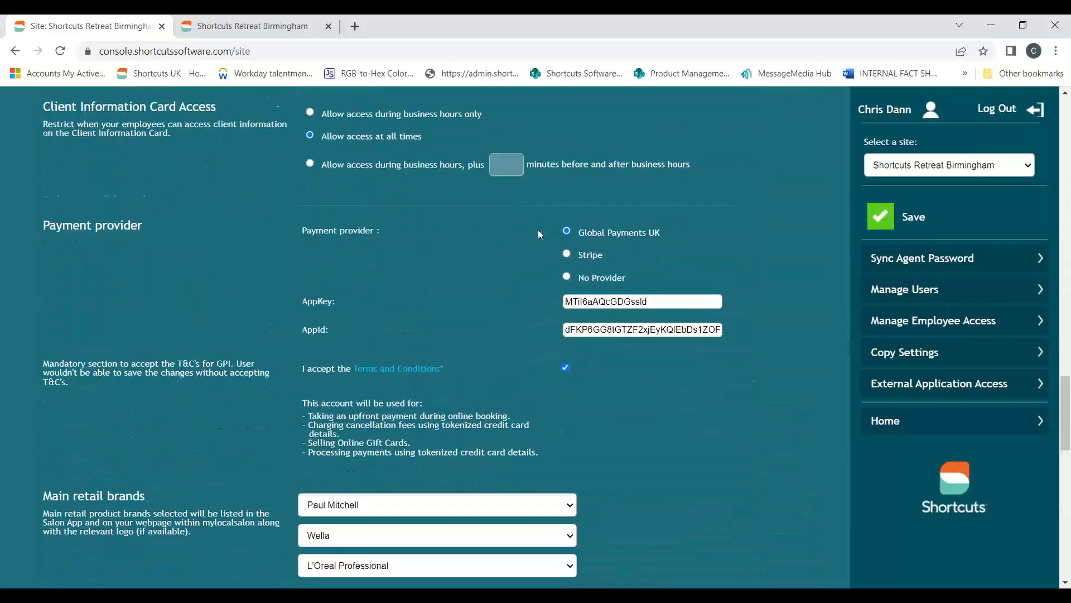
scroll(538, 234, down, 10)
scroll(360, 308, down, 2)
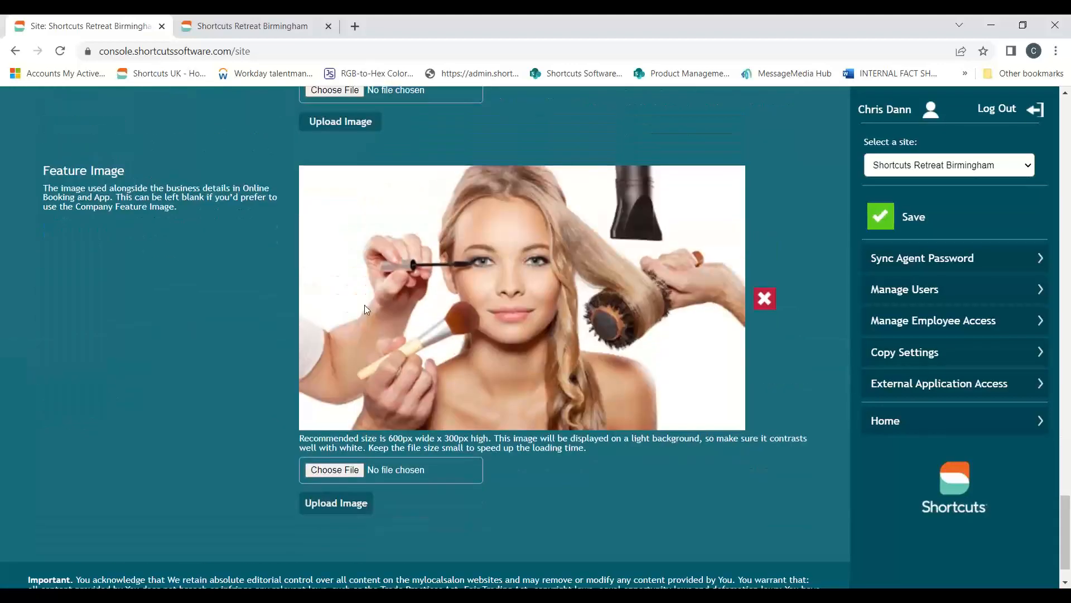
scroll(366, 308, up, 5)
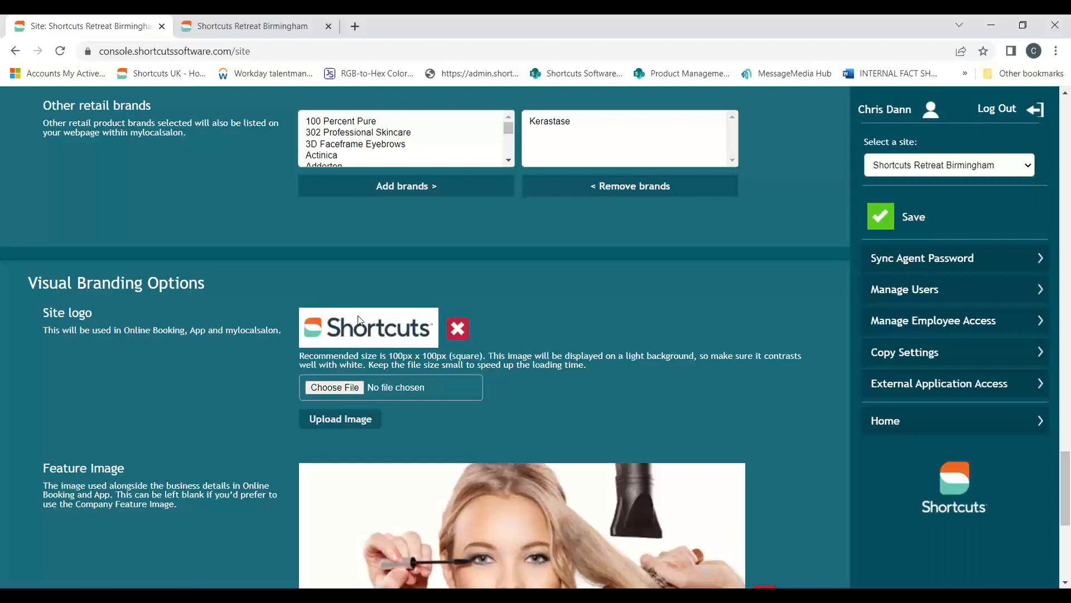
Save the site settings and return to the console's Start page
click(873, 216)
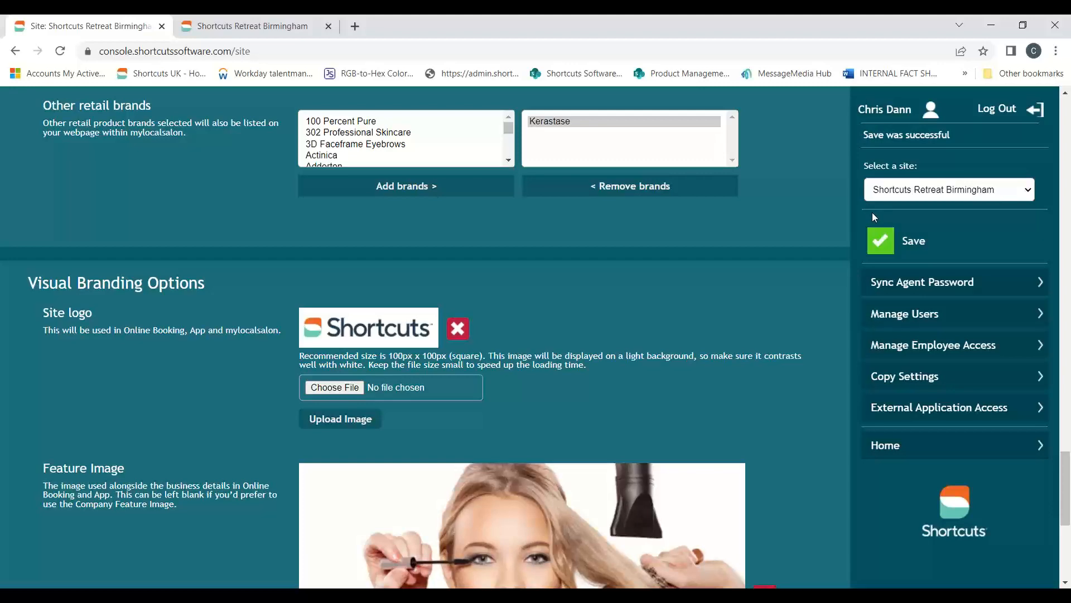
scroll(772, 353, up, 20)
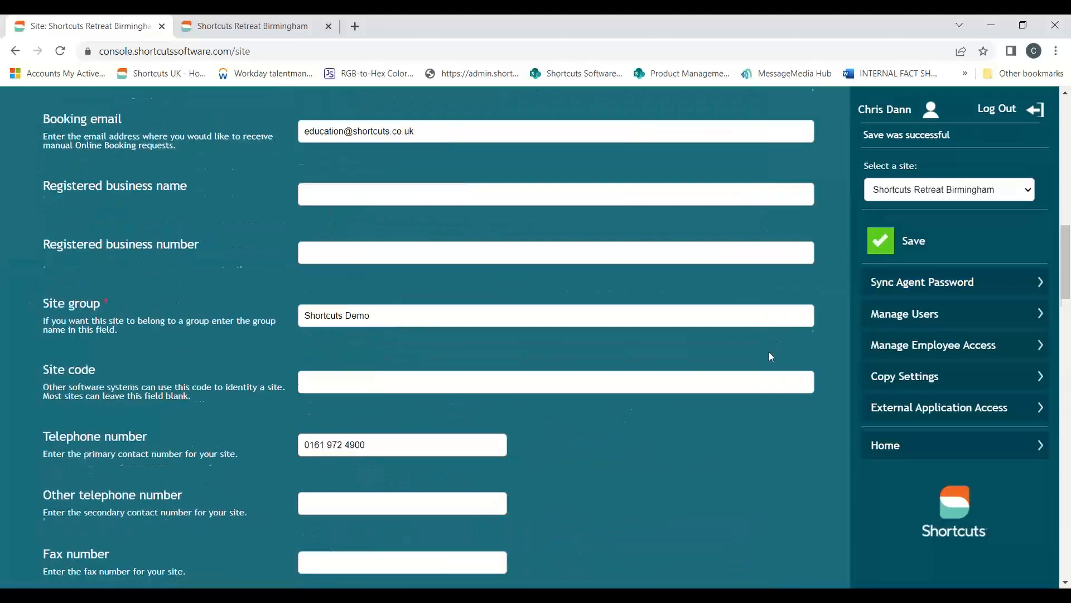
scroll(769, 351, up, 10)
click(897, 422)
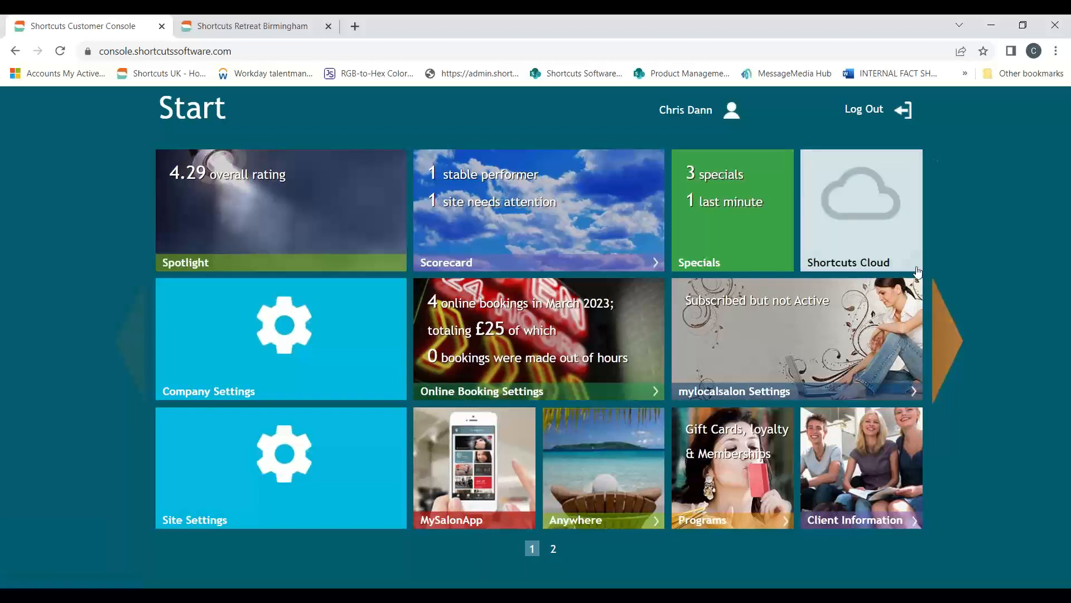
Open Shortcuts Cloud, switch to the Shortcuts Retreat Birmingham page and place it directly beside the Customer Console
click(832, 192)
click(394, 28)
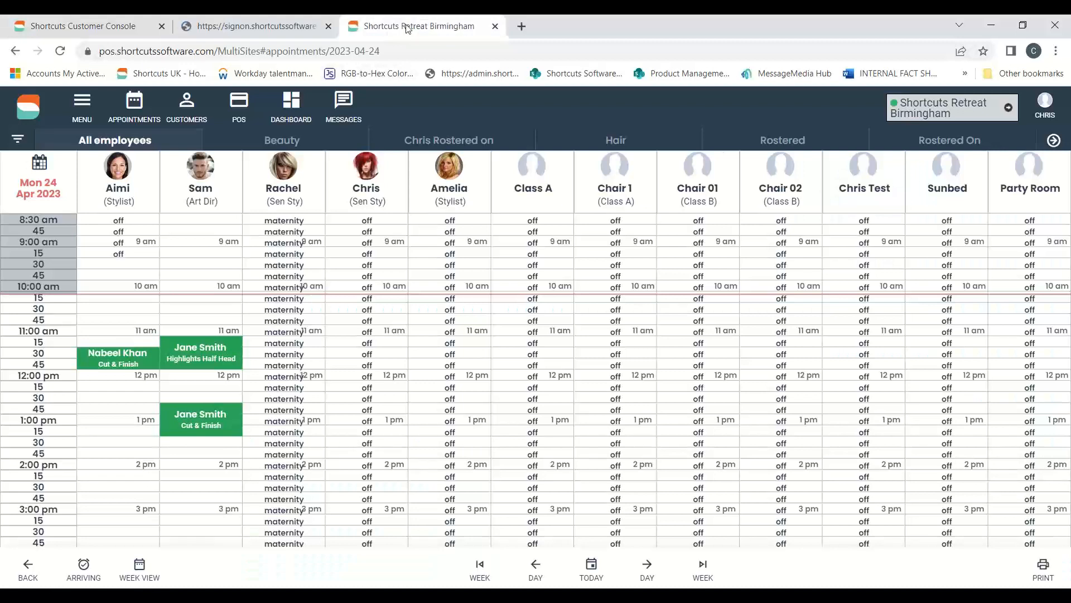
drag(407, 28, 251, 29)
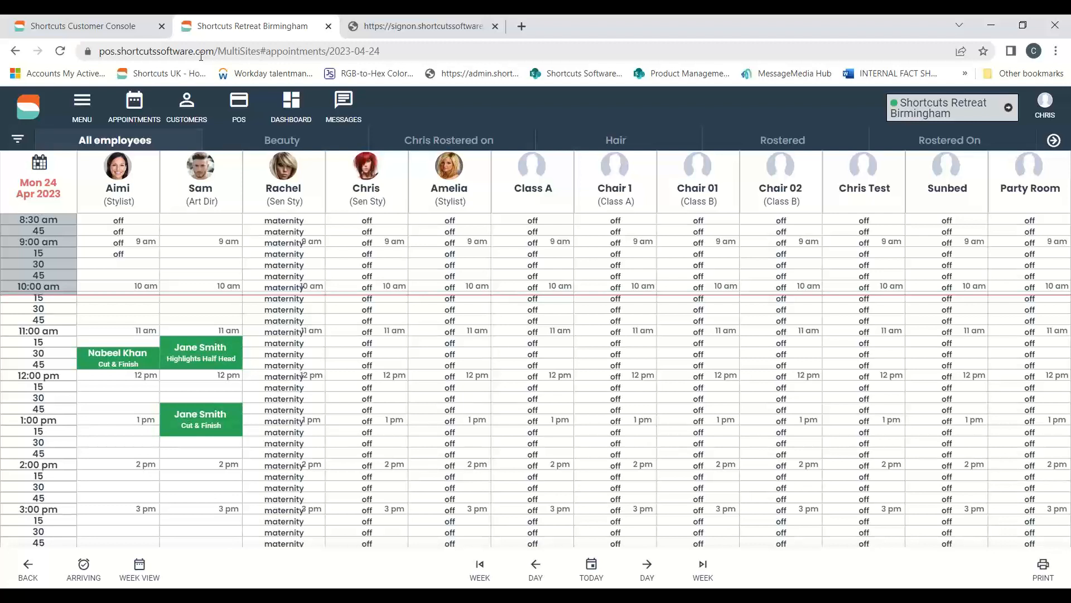
Open Roles in the general settings and start editing the Employee role's permissions
click(84, 100)
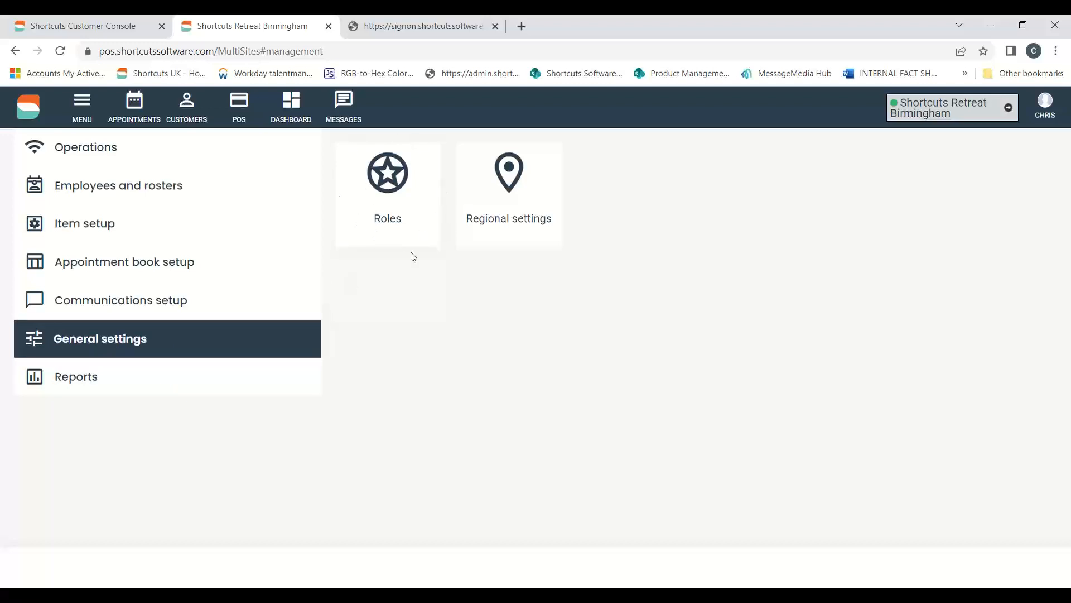
click(415, 152)
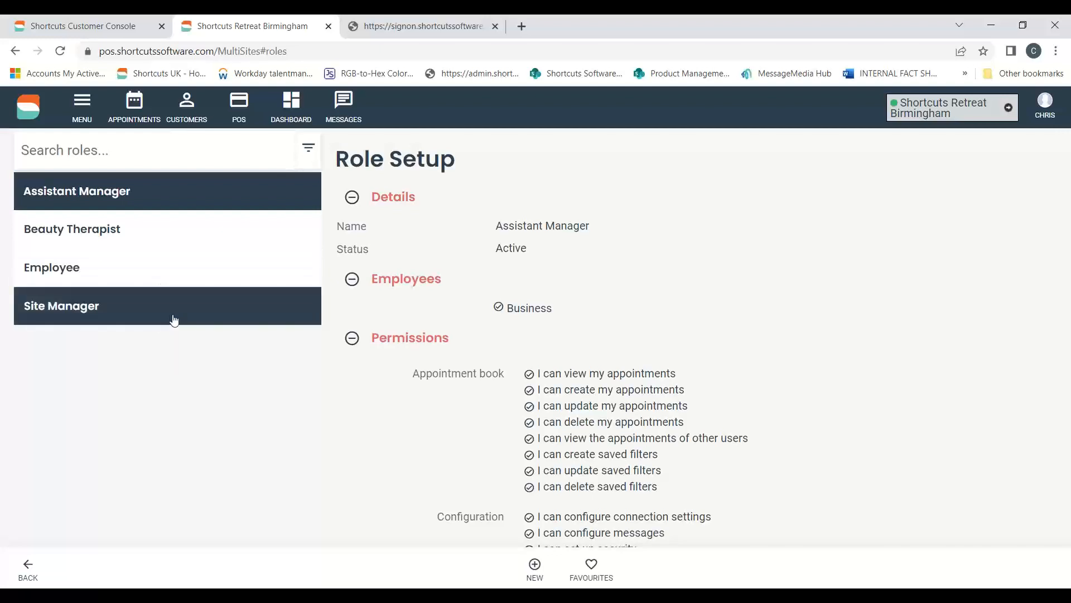
click(59, 274)
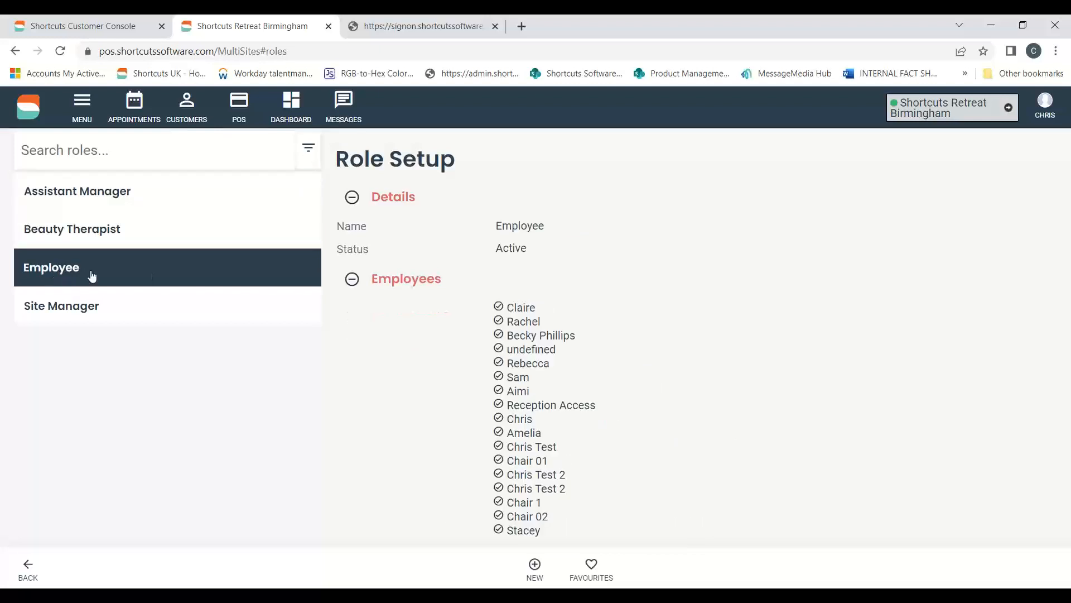
scroll(741, 241, down, 1)
scroll(742, 246, down, 3)
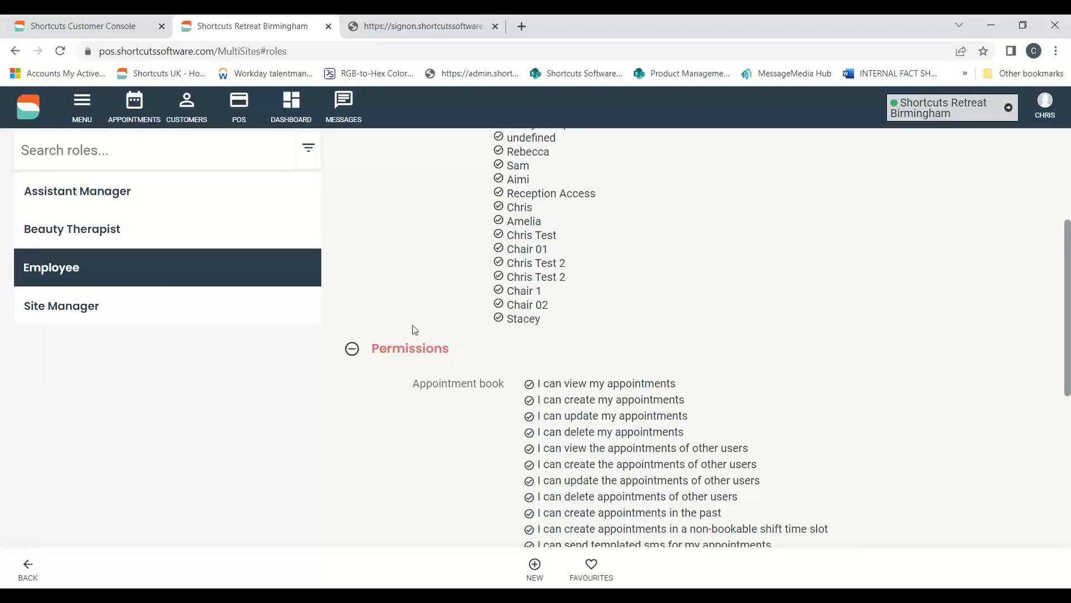
click(427, 350)
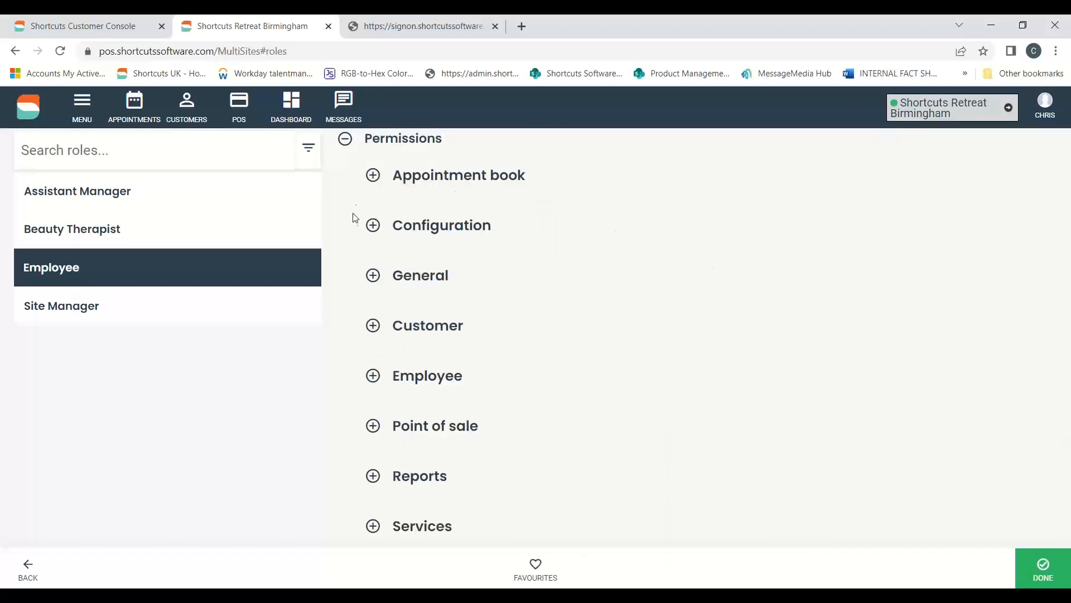
Expand the Employee role's Configuration permissions and check the "I can configure messages" setting
click(372, 226)
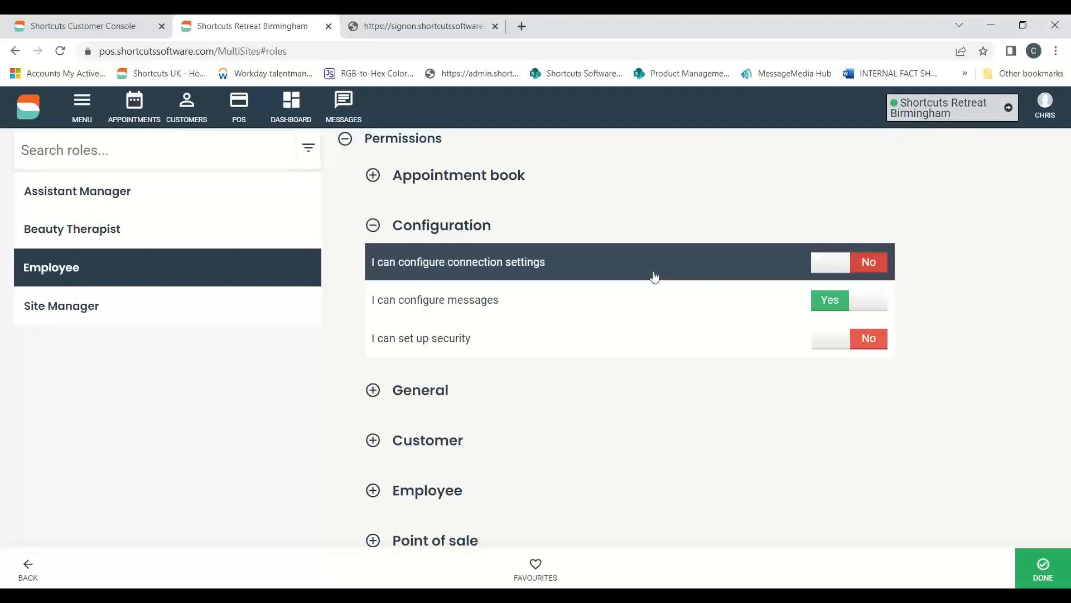
right_click(458, 305)
click(969, 292)
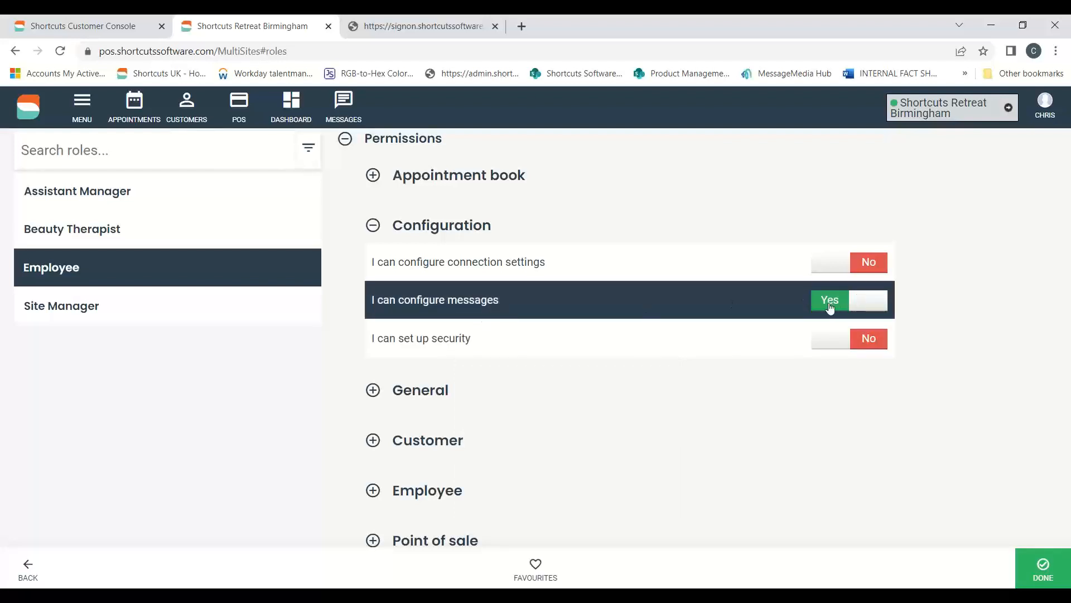
click(396, 304)
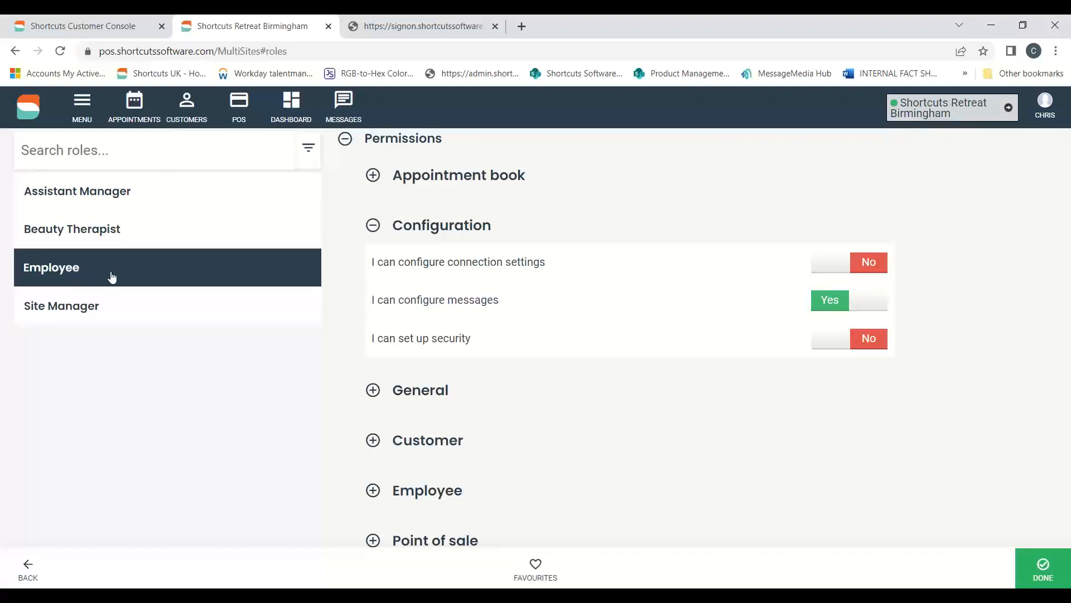
click(389, 301)
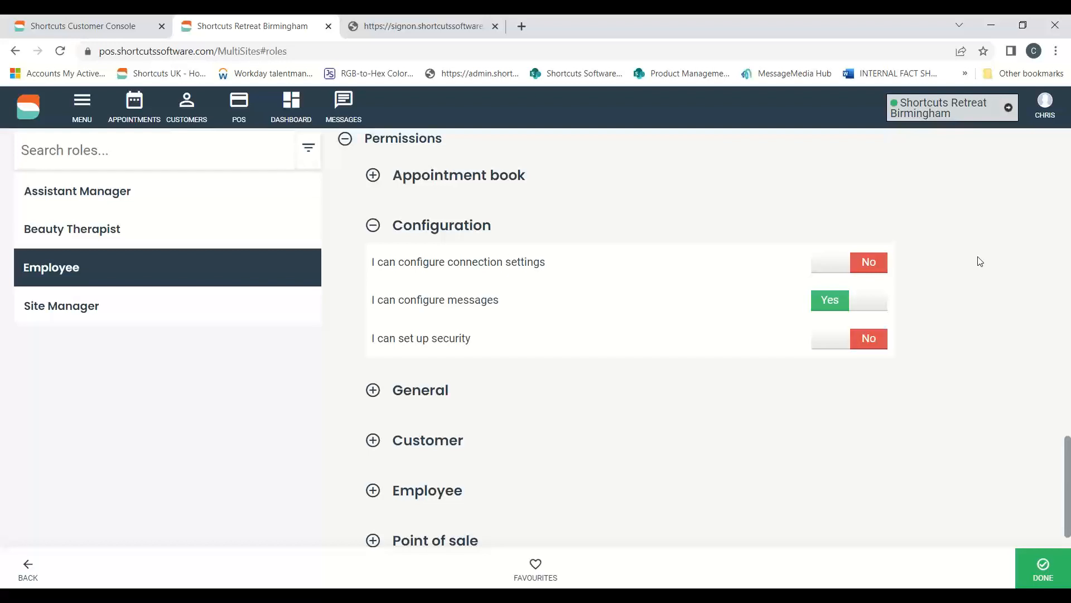
Revisit the Customer Console's Start page, return to Shortcuts Retreat Birmingham and examine the message types available in Messages
click(66, 22)
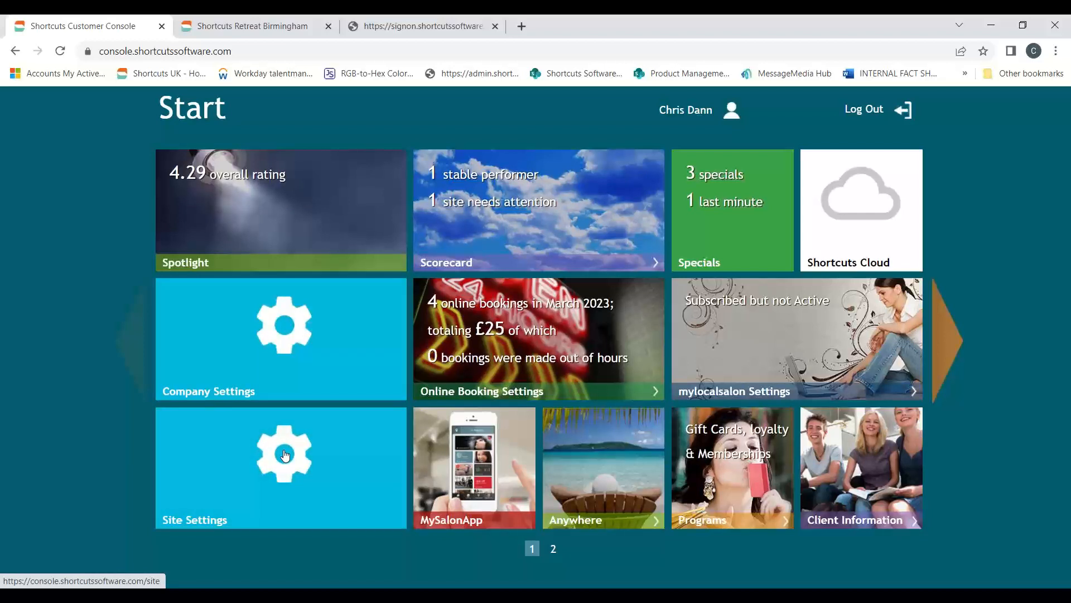
click(268, 22)
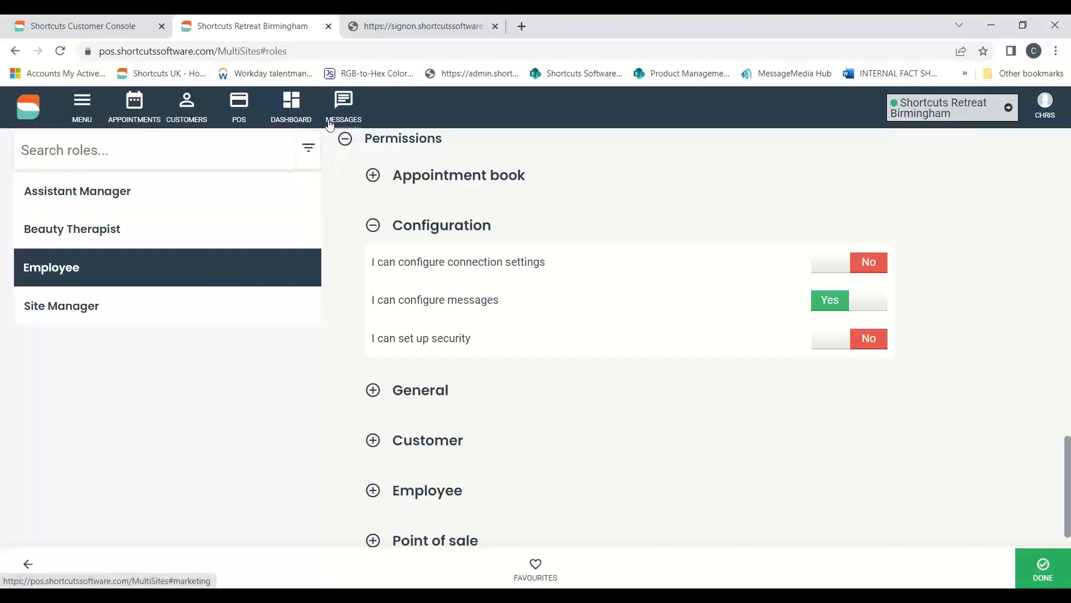
click(338, 106)
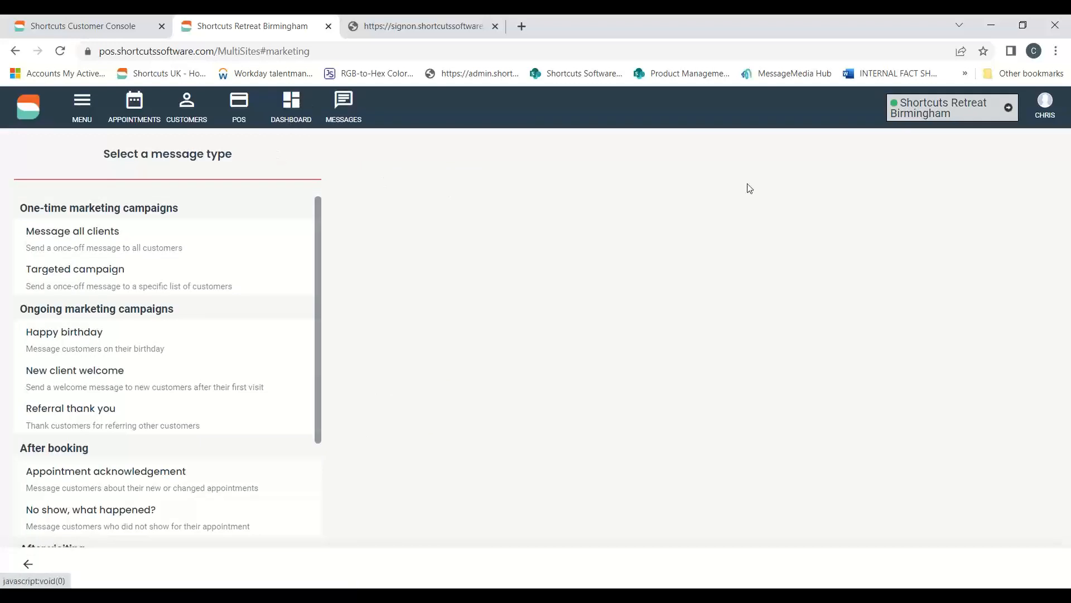
click(1060, 57)
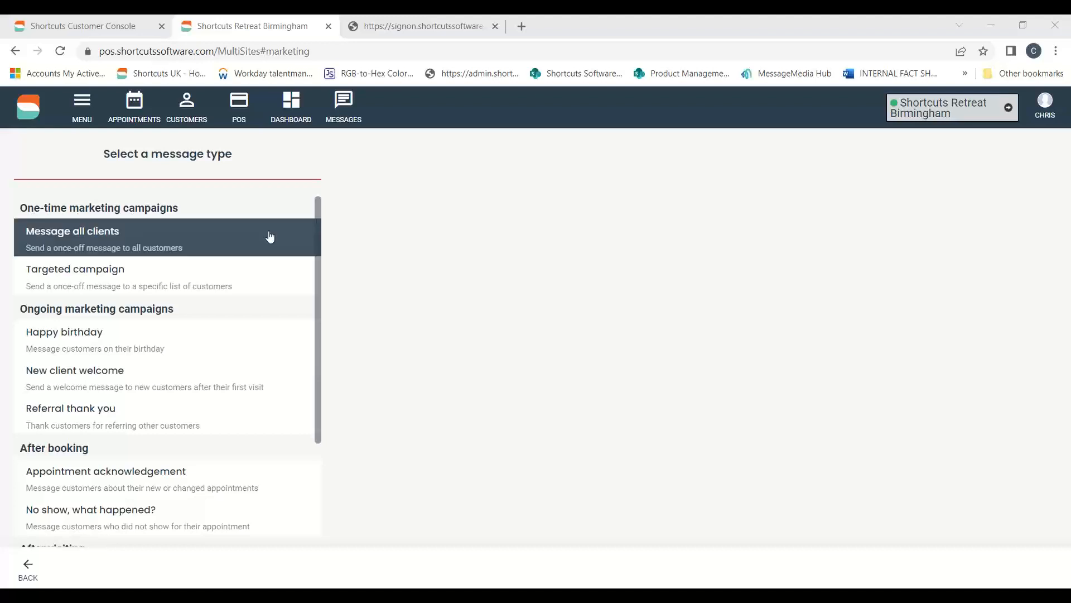
scroll(270, 236, down, 1)
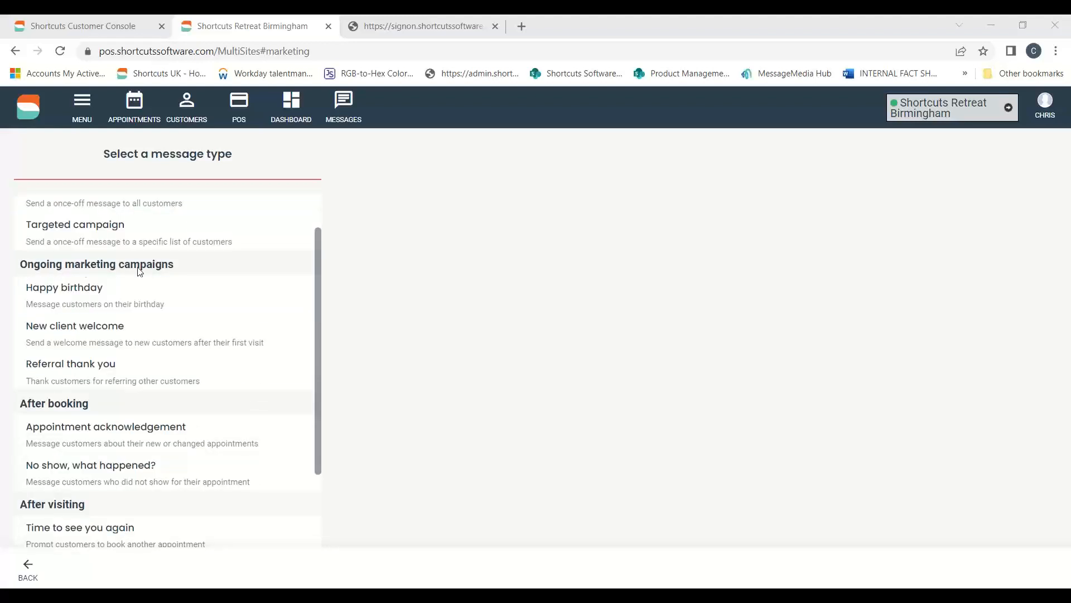
Look through the message types from one-time campaigns to before arriving, and open the Appointment acknowledgement message
scroll(52, 273, up, 1)
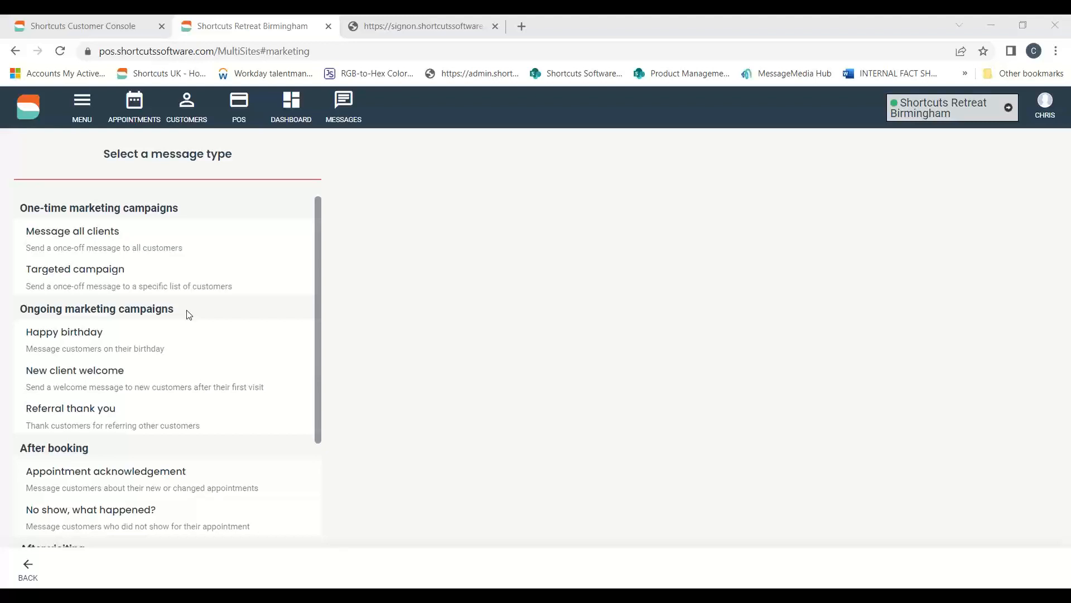
scroll(228, 330, down, 1)
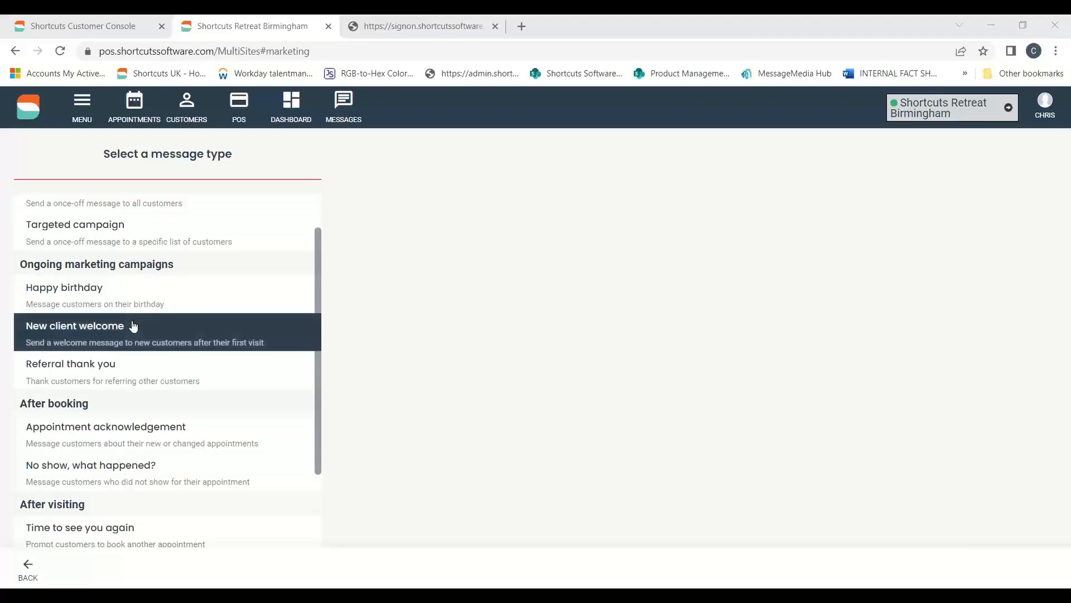
scroll(271, 398, down, 2)
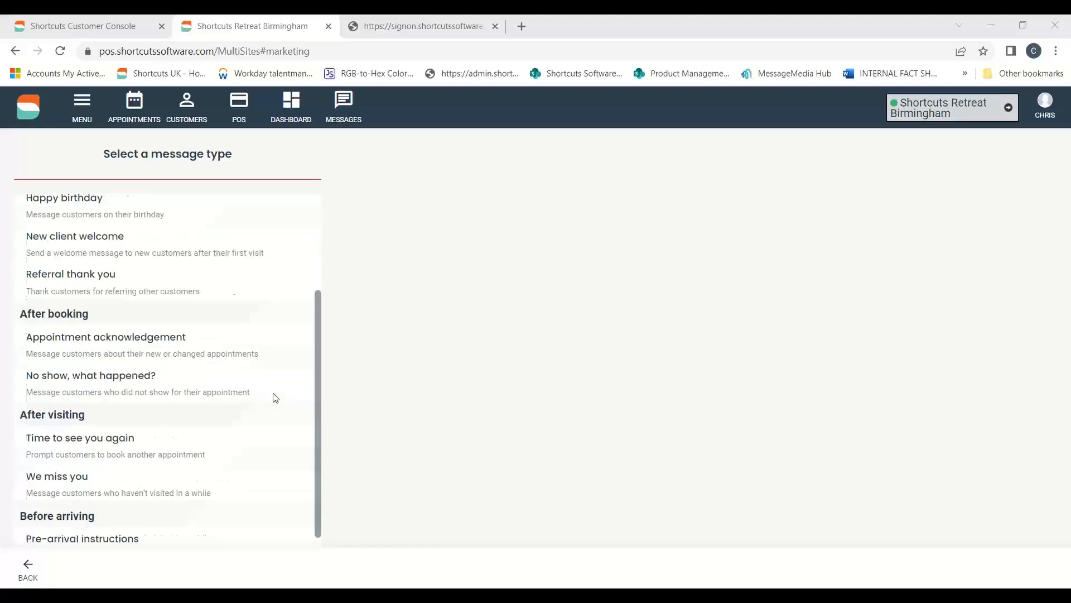
scroll(279, 406, up, 2)
scroll(281, 406, up, 1)
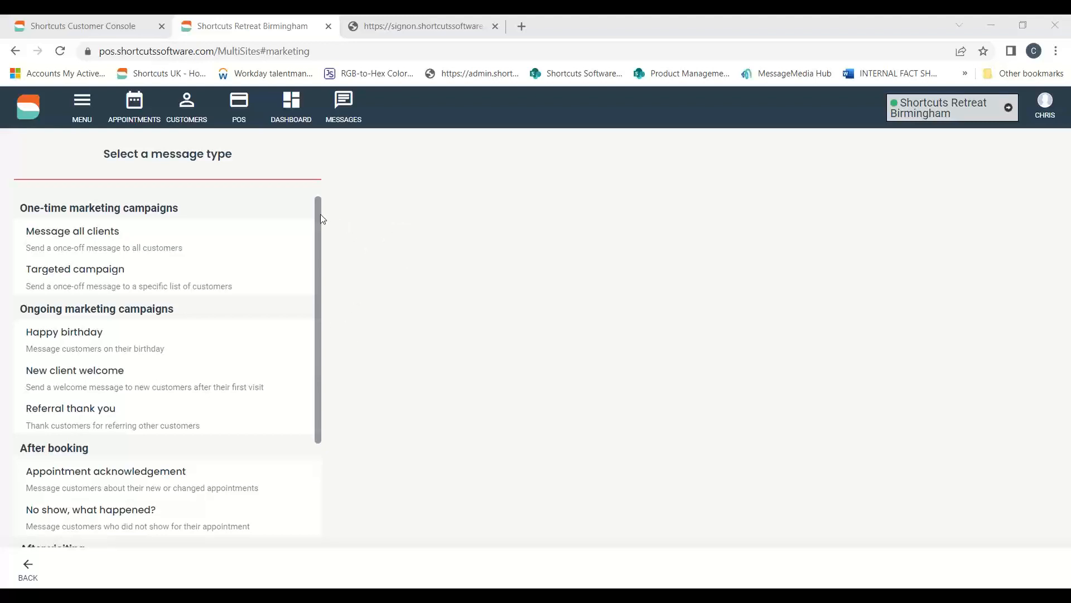
drag(321, 217, 319, 250)
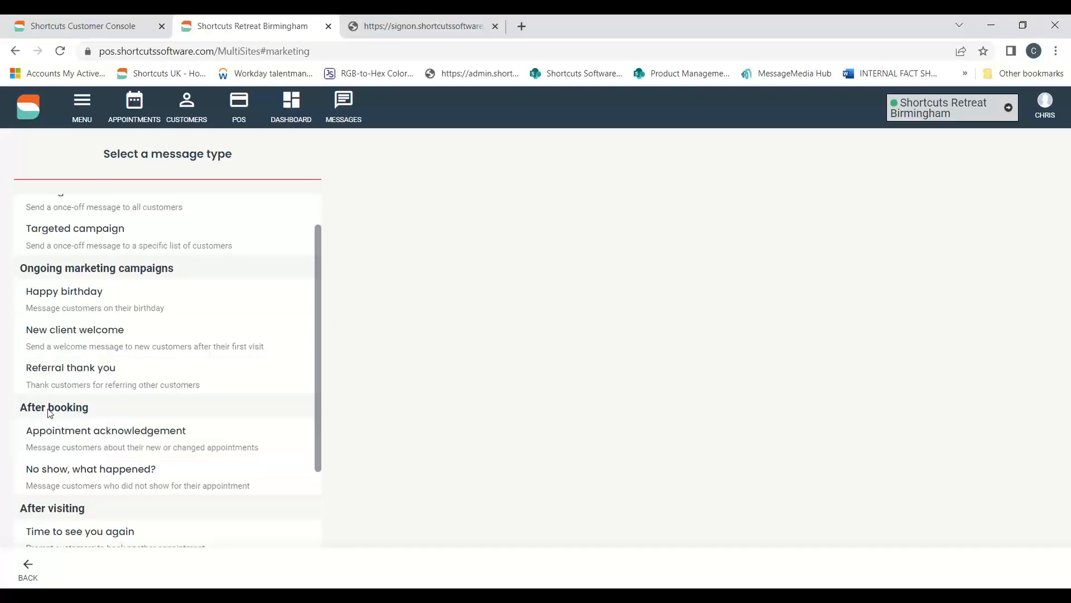
click(57, 441)
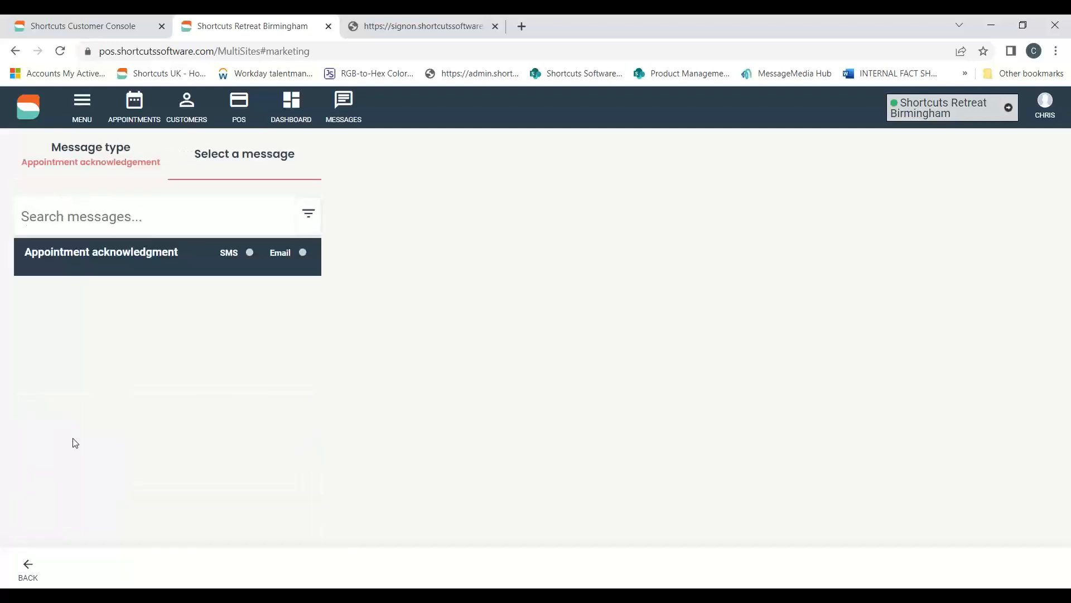
Examine the acknowledgement message's campaign name, description and send schedule, including the available time units and the created-or-changed trigger
drag(647, 211, 476, 212)
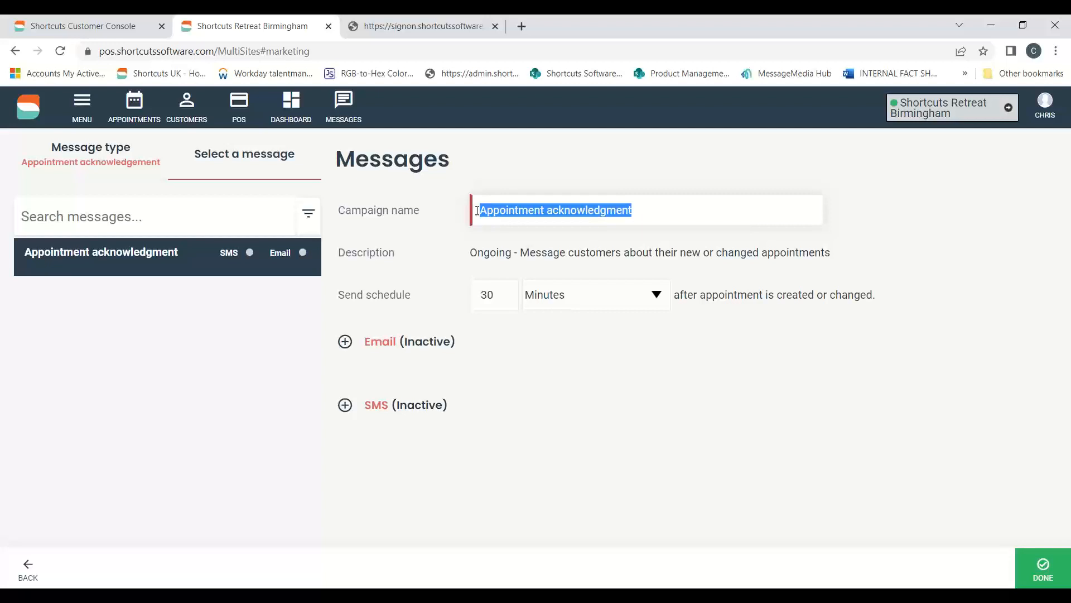
drag(536, 253, 706, 249)
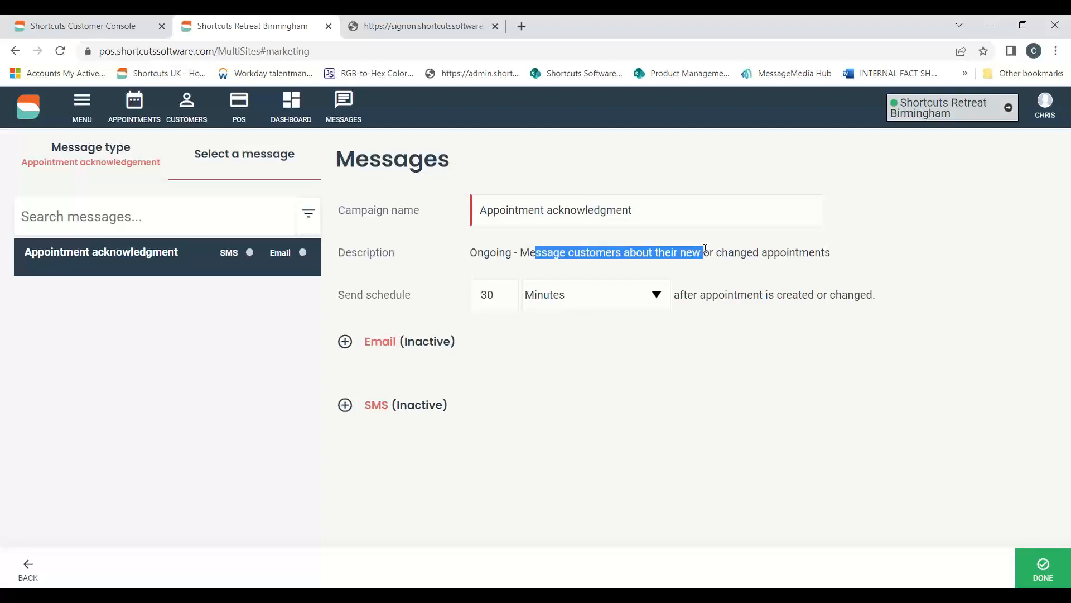
click(891, 247)
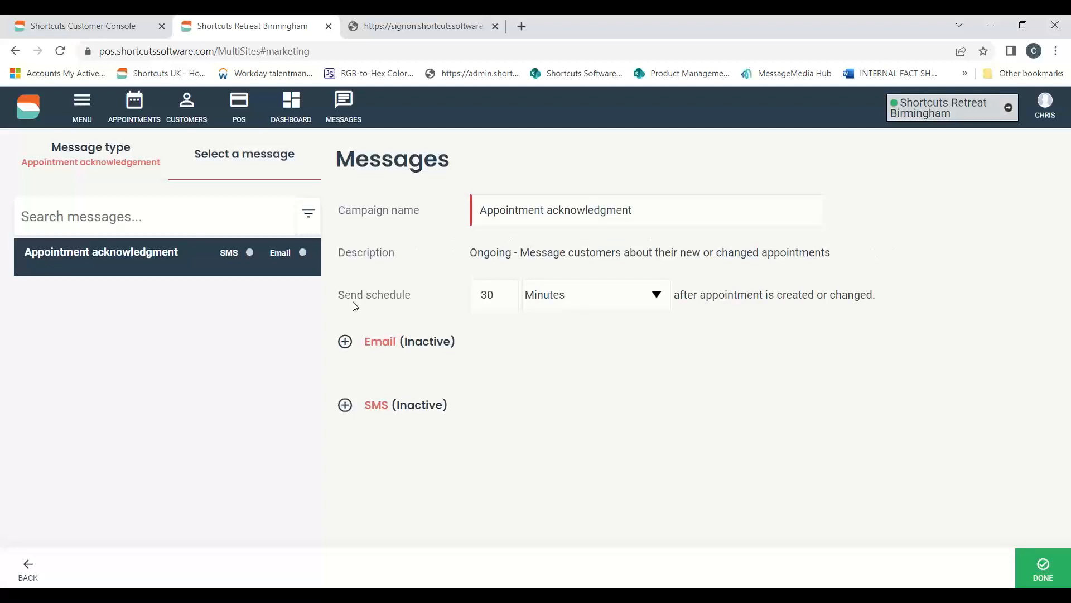
click(595, 306)
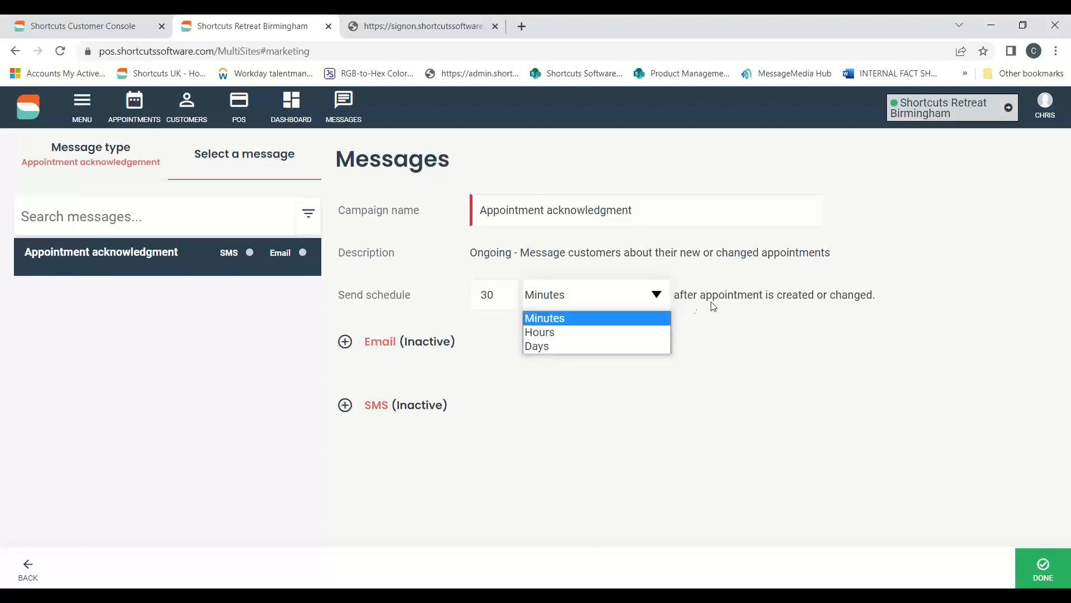
click(820, 305)
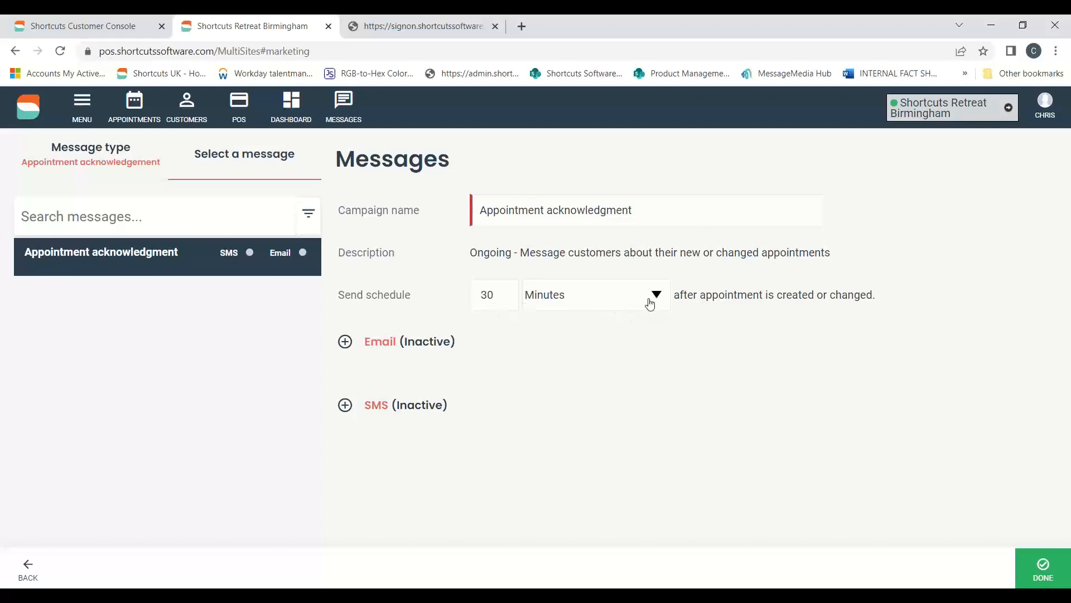
drag(674, 295, 872, 291)
click(885, 296)
drag(830, 295, 874, 293)
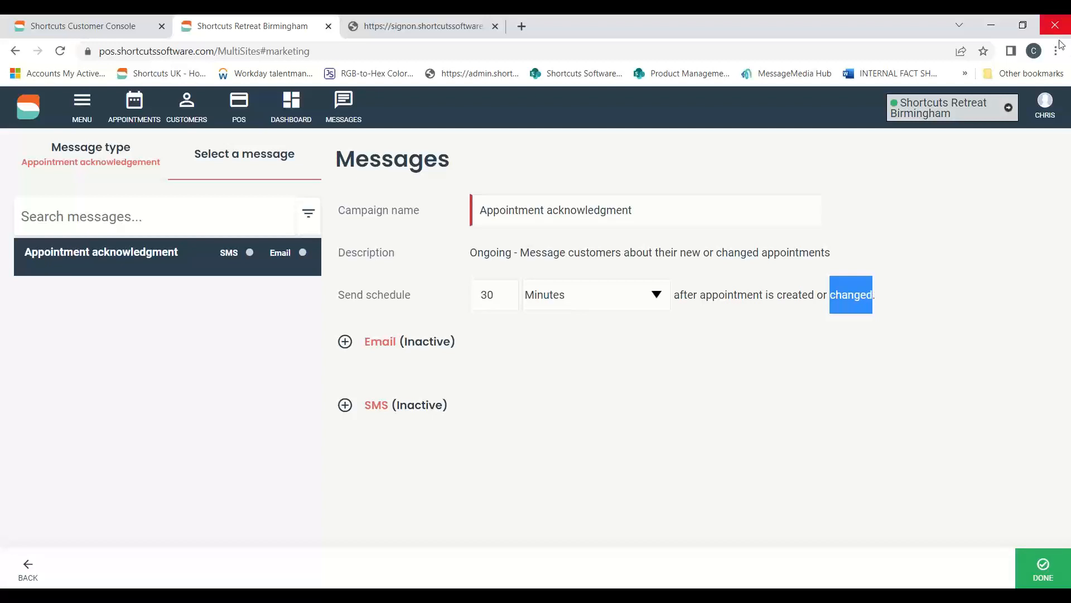
click(1062, 69)
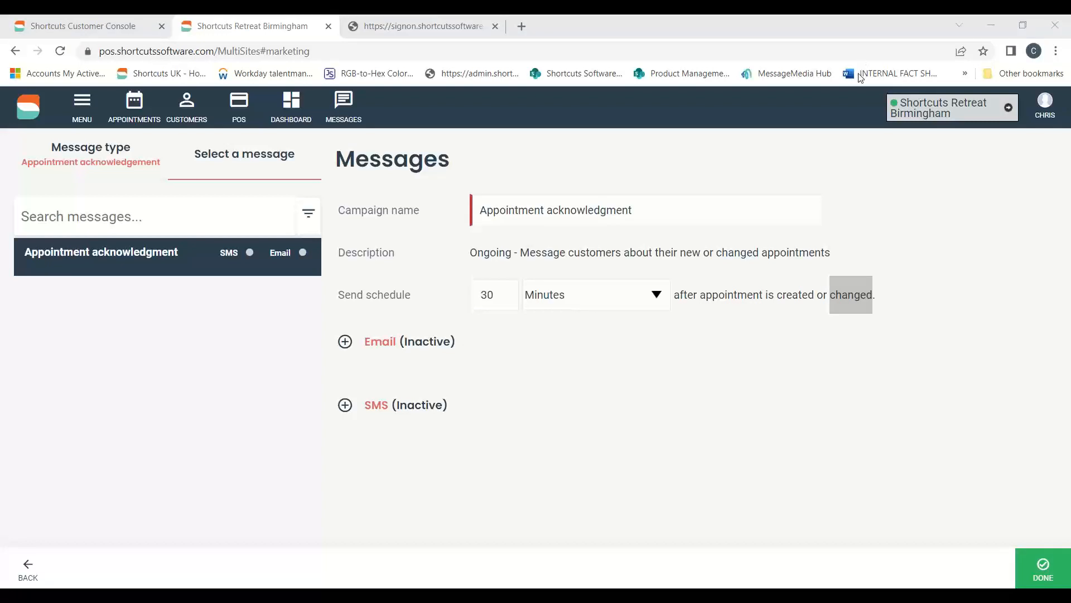
Expand the message's Email section and examine its header logo and image options
click(878, 337)
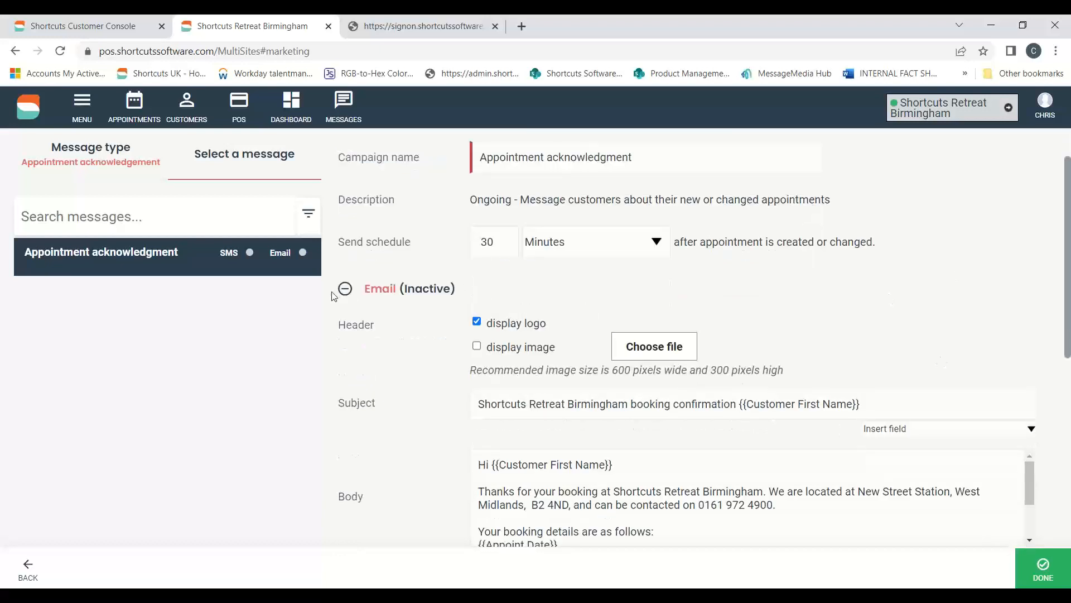
click(345, 342)
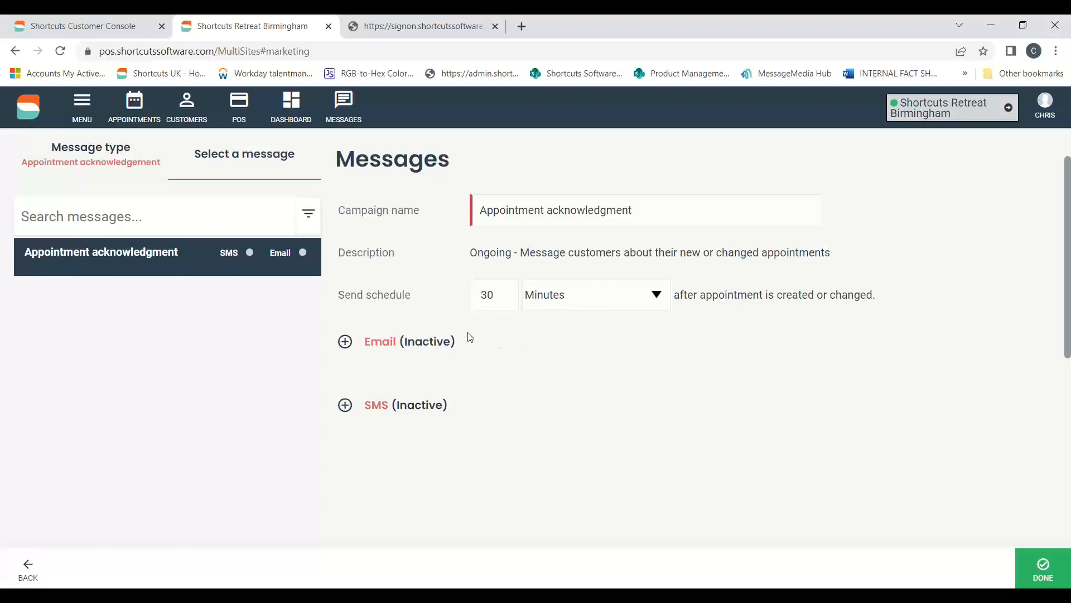
click(377, 343)
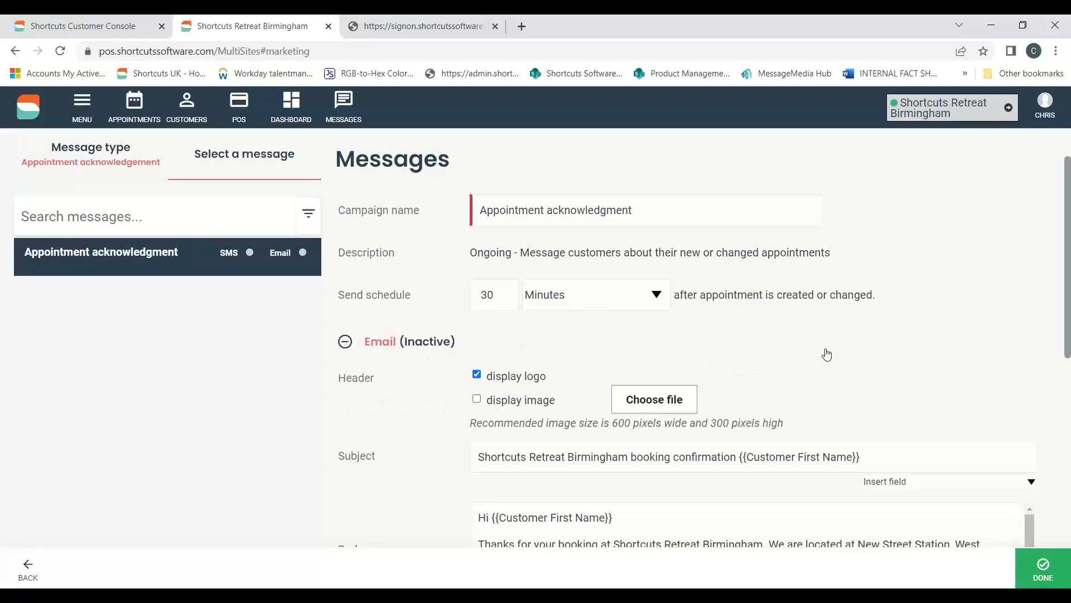
scroll(1064, 287, down, 2)
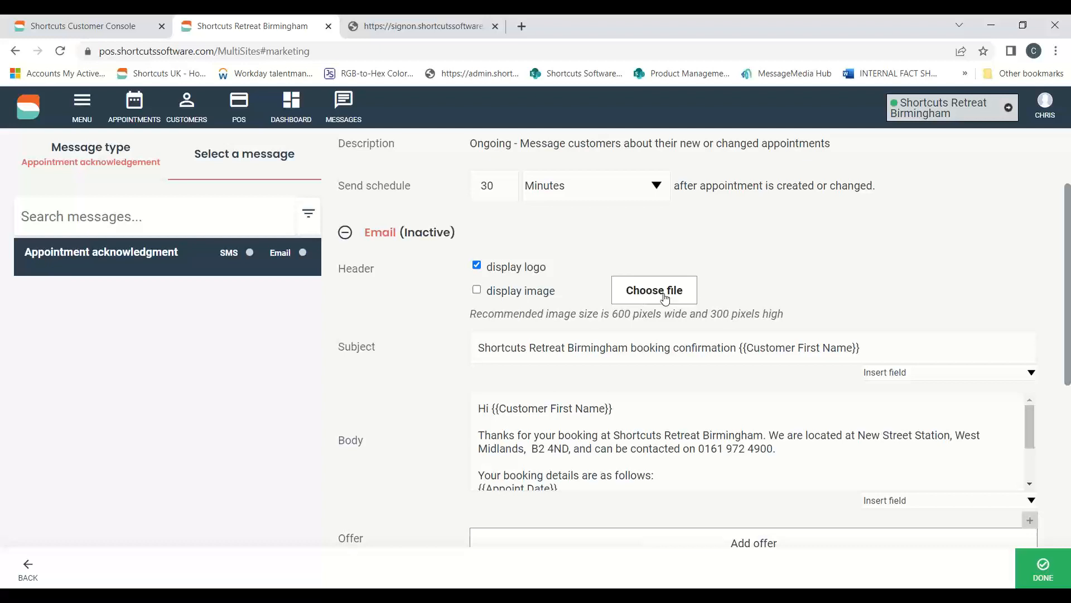
scroll(818, 240, down, 1)
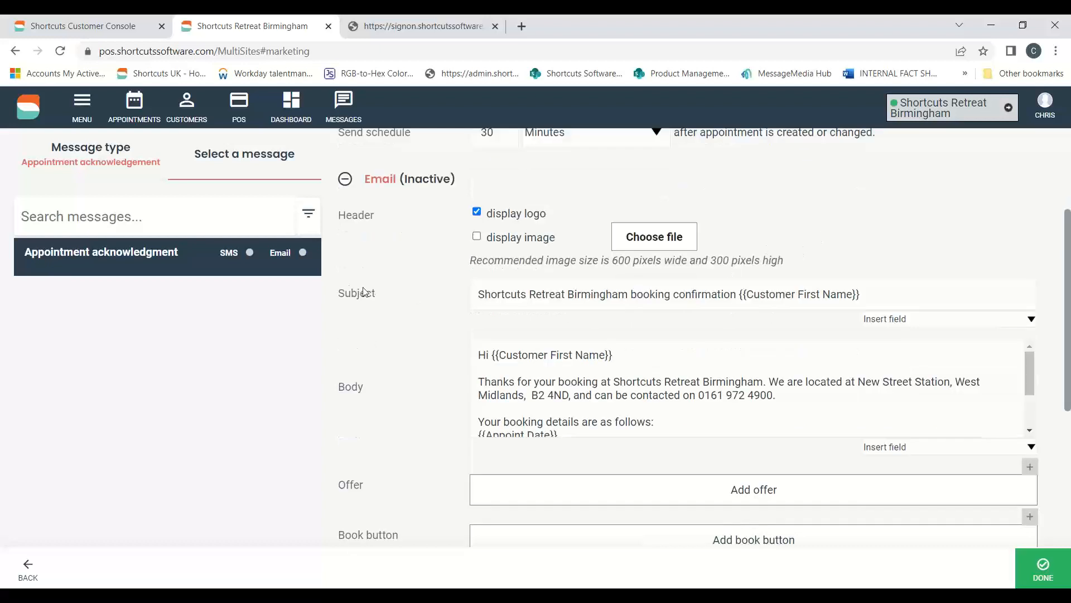
Examine the email's Subject line and its {{Customer First Name}} merge field
drag(337, 293, 376, 294)
drag(861, 294, 741, 296)
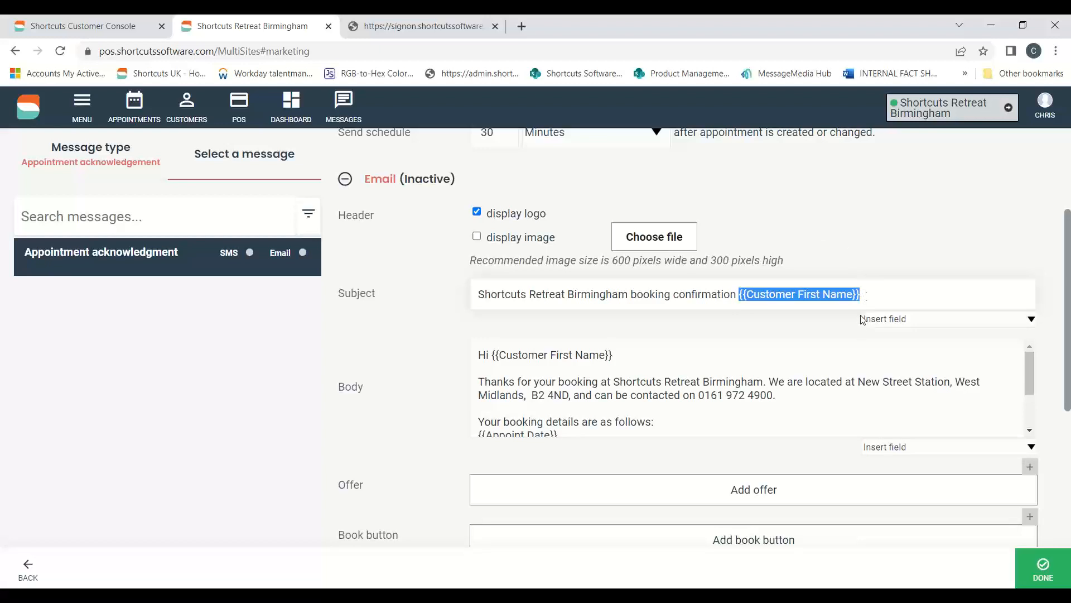
click(860, 297)
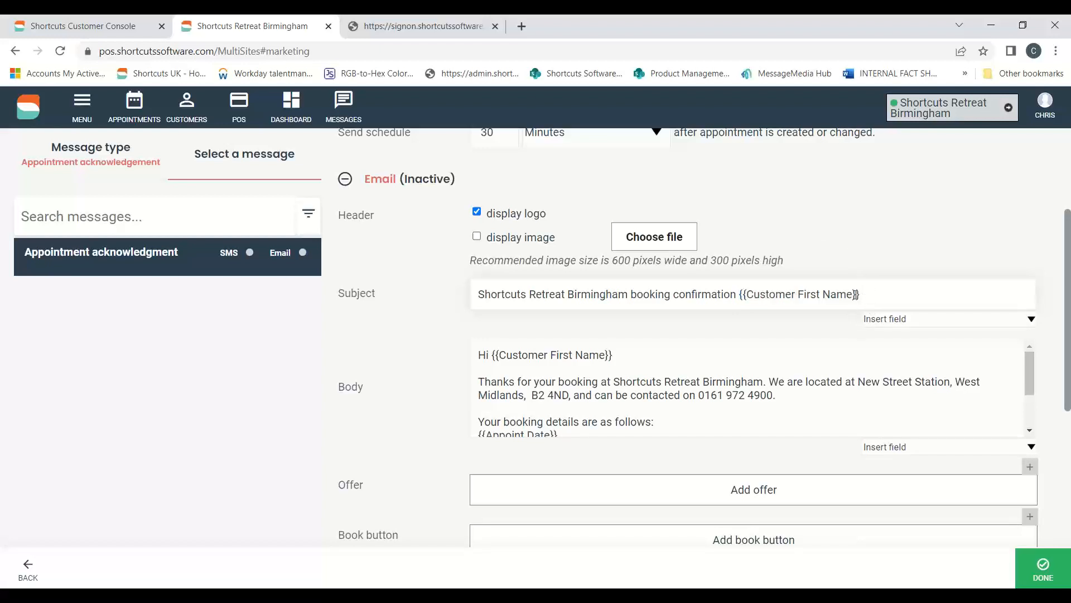
drag(860, 297, 743, 295)
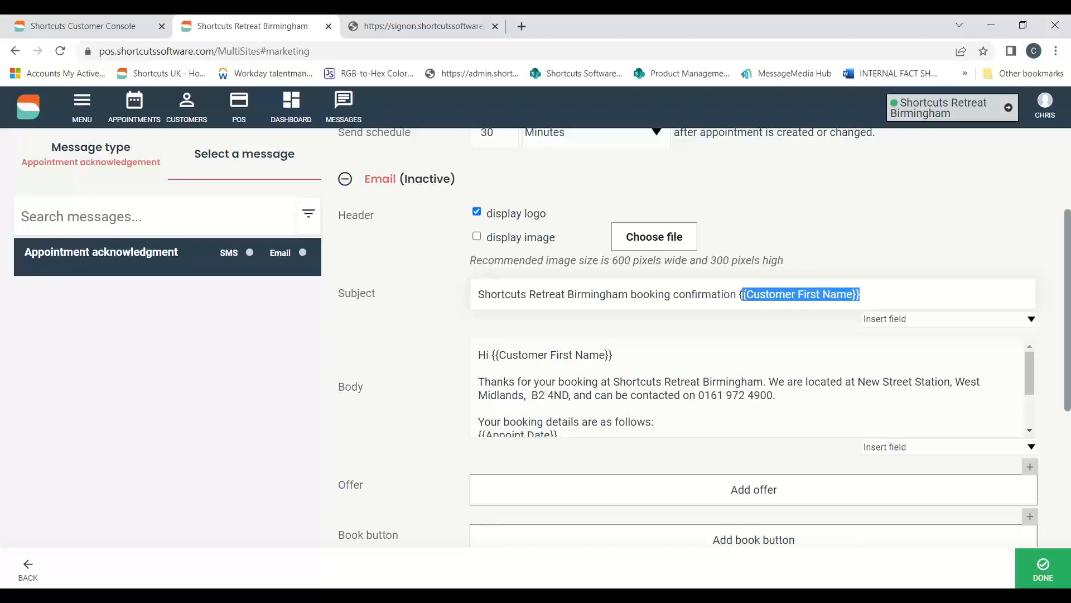
click(770, 294)
drag(872, 287, 745, 301)
click(852, 262)
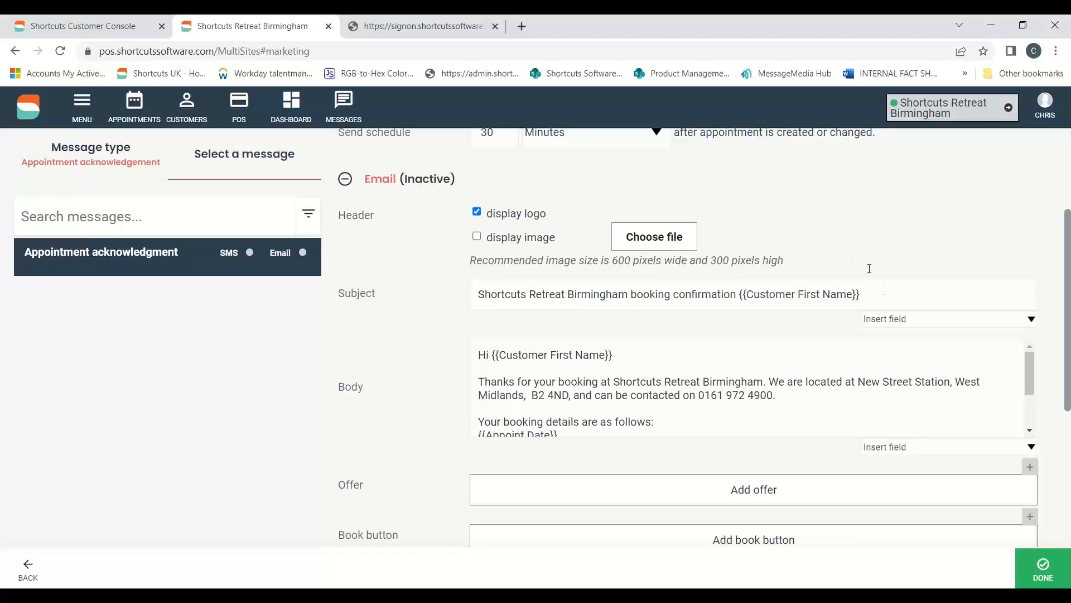
Delete {{Customer First Name}} from the end of the email subject and reinsert the Customer First Name field there
key(BackSpace)
key(BackSpace)
key(BackSpace)
key(BackSpace)
key(BackSpace)
key(BackSpace)
key(BackSpace)
key(BackSpace)
key(BackSpace)
key(BackSpace)
key(BackSpace)
key(BackSpace)
key(BackSpace)
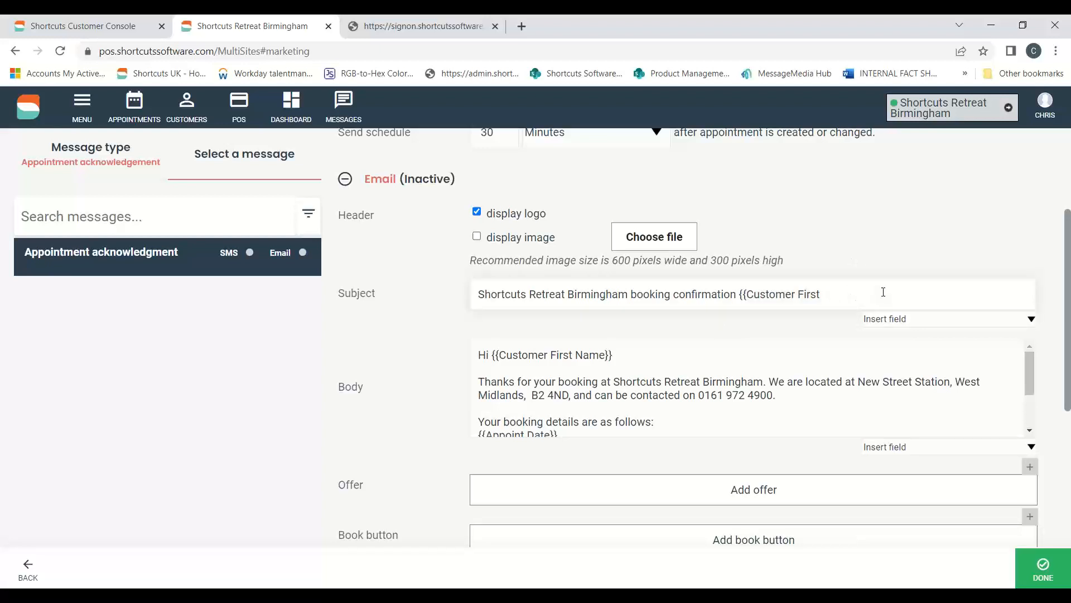
key(BackSpace)
key(BackSpace)
key(BackSpace)
key(BackSpace)
key(BackSpace)
key(BackSpace)
key(BackSpace)
key(BackSpace)
key(BackSpace)
click(1032, 321)
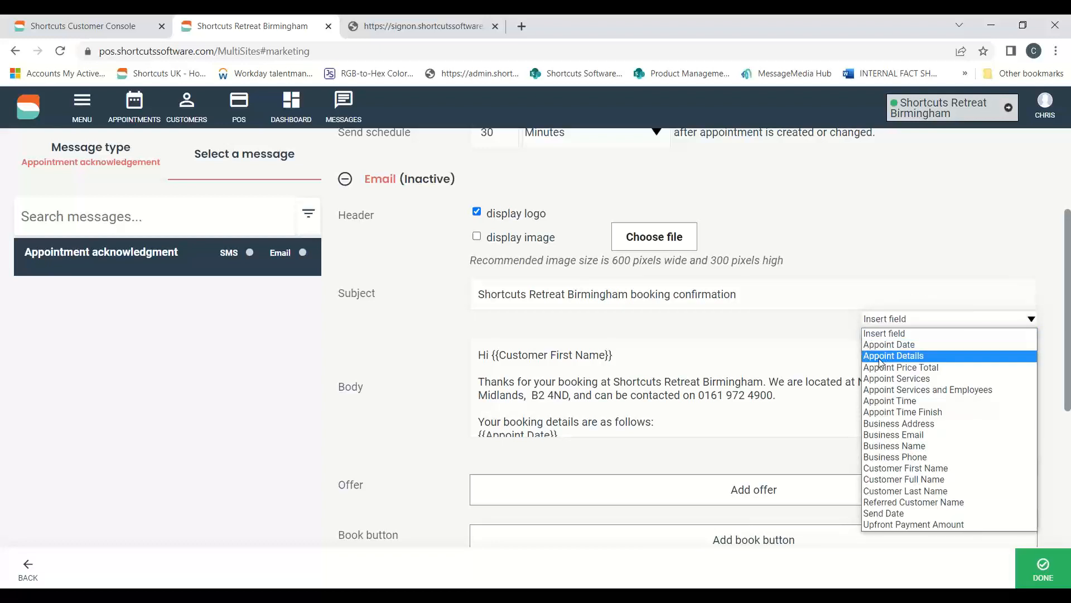
click(939, 470)
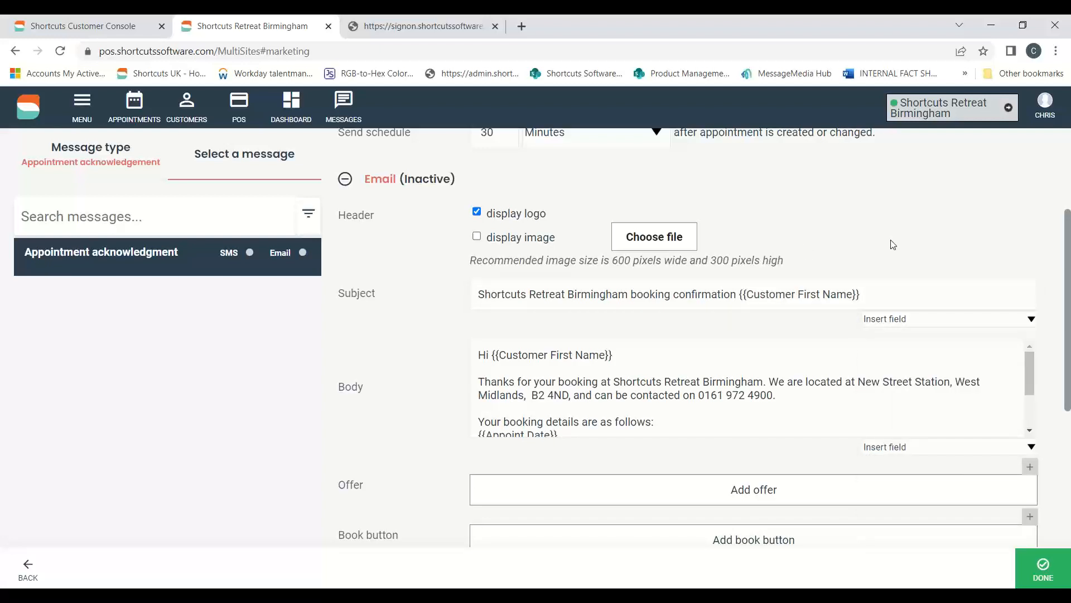
drag(919, 294, 742, 286)
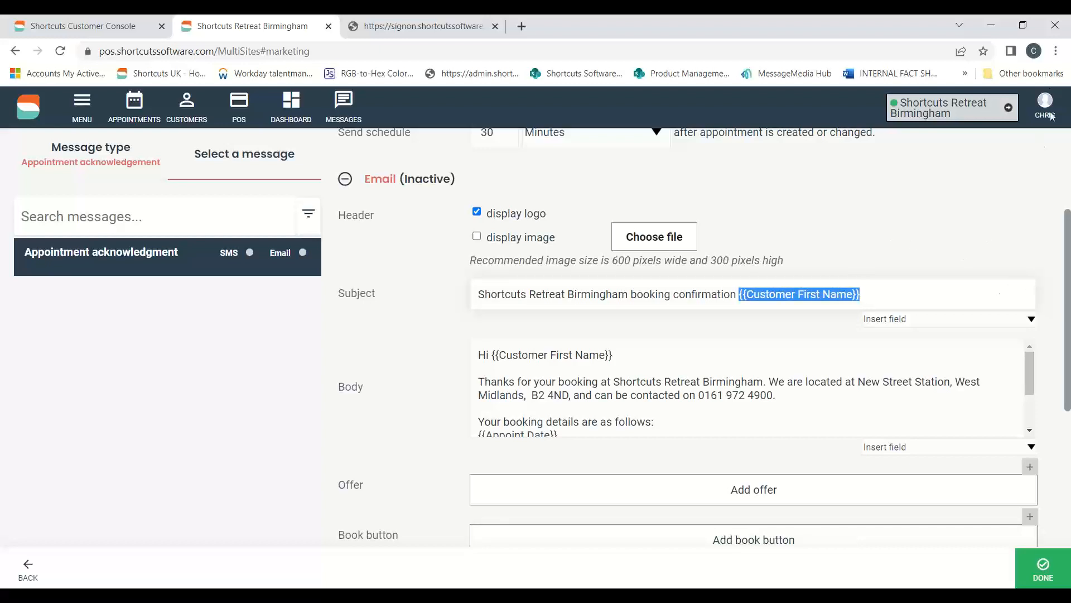
click(1056, 63)
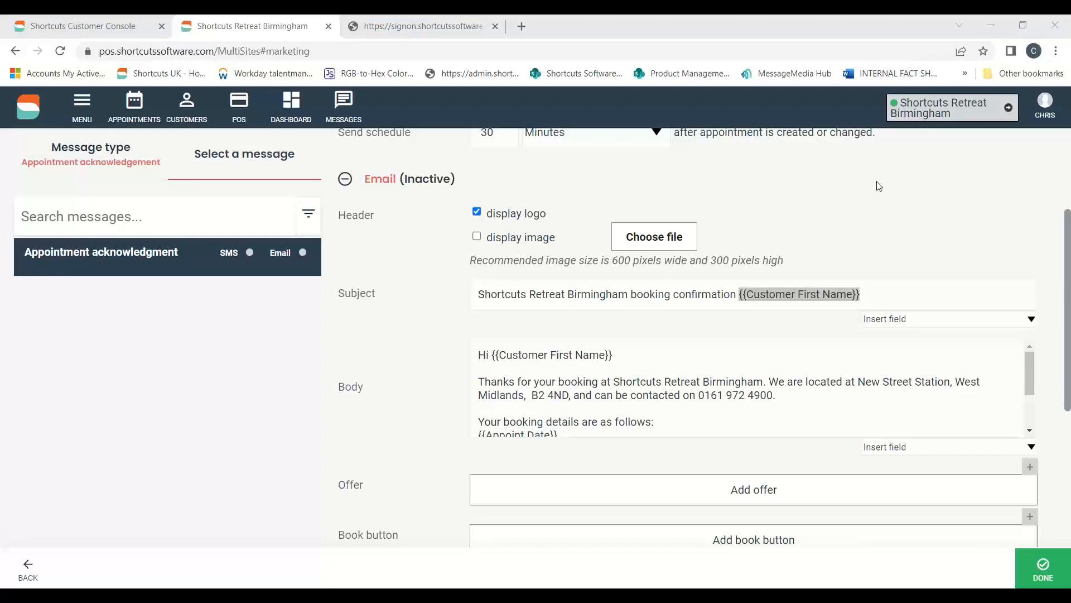
Examine the email body's greeting, business location and contact text, appointment date and time fields, and closing line
scroll(845, 203, down, 2)
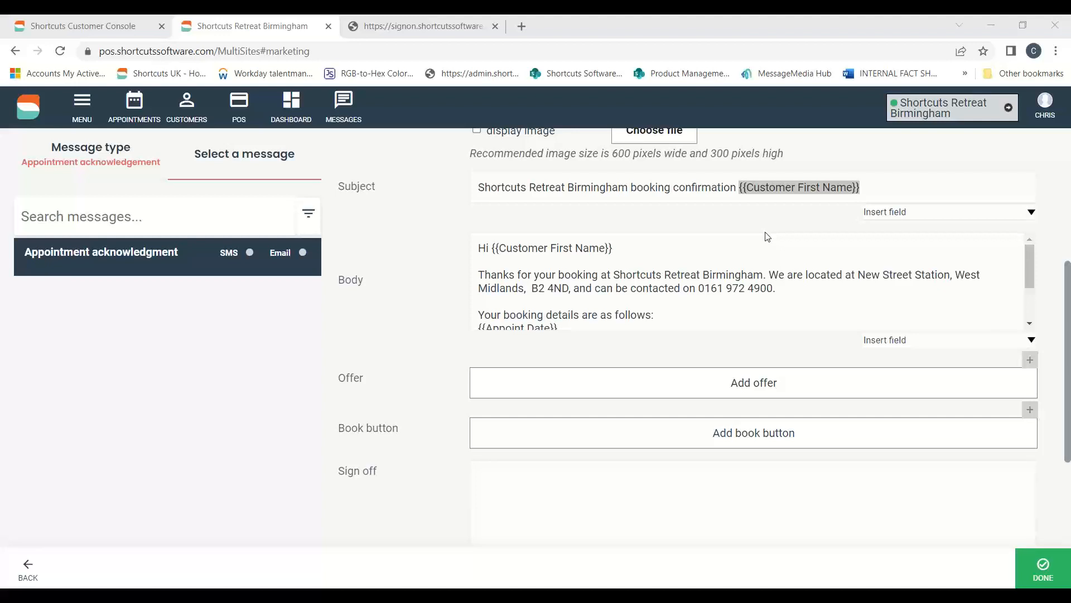
drag(613, 247, 486, 248)
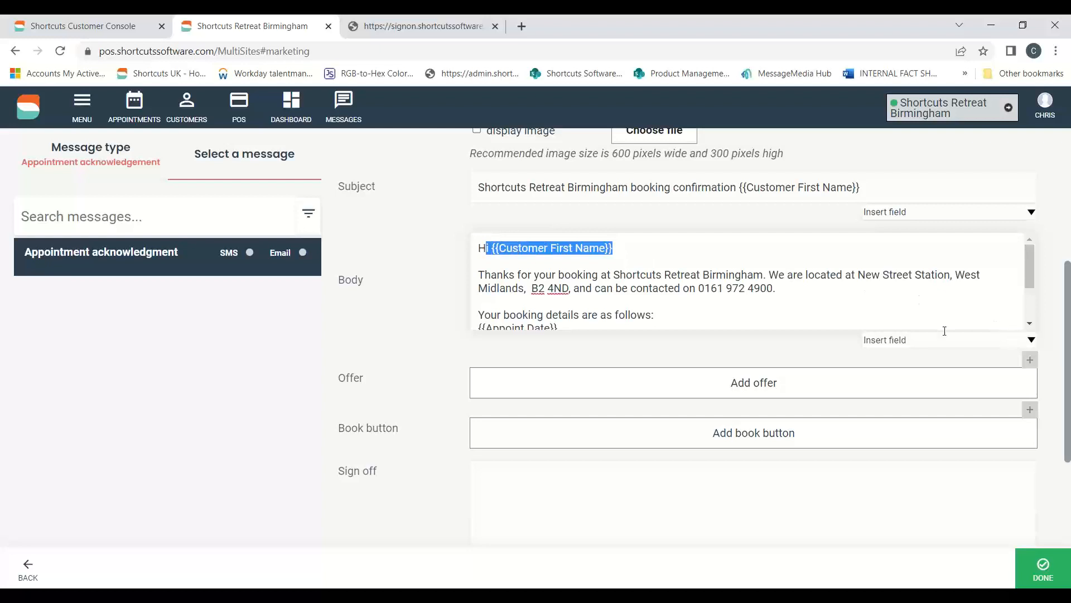
click(737, 273)
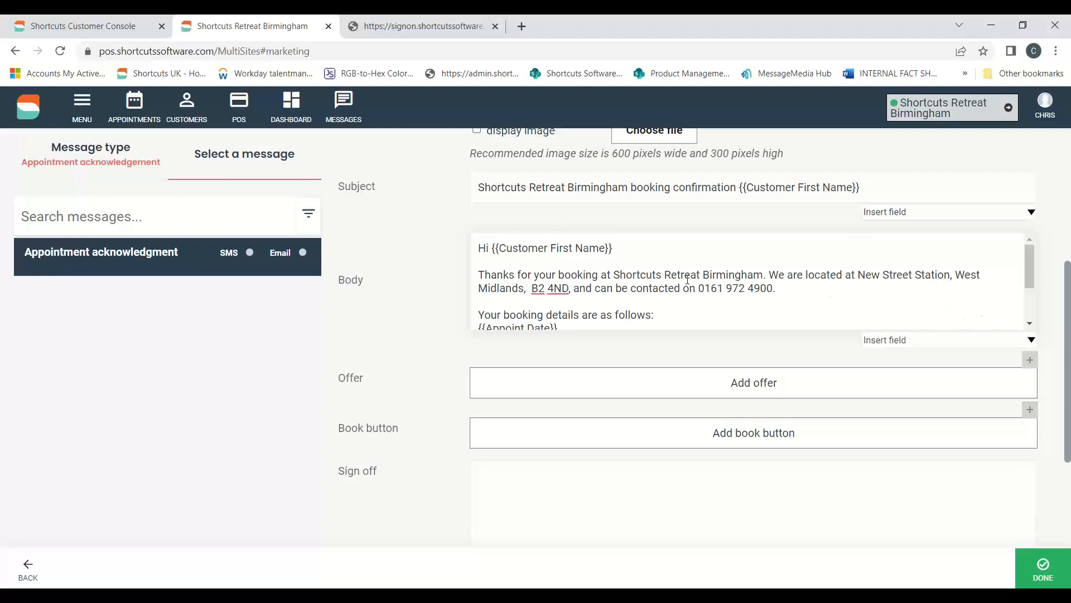
drag(795, 273, 999, 284)
scroll(1033, 271, down, 1)
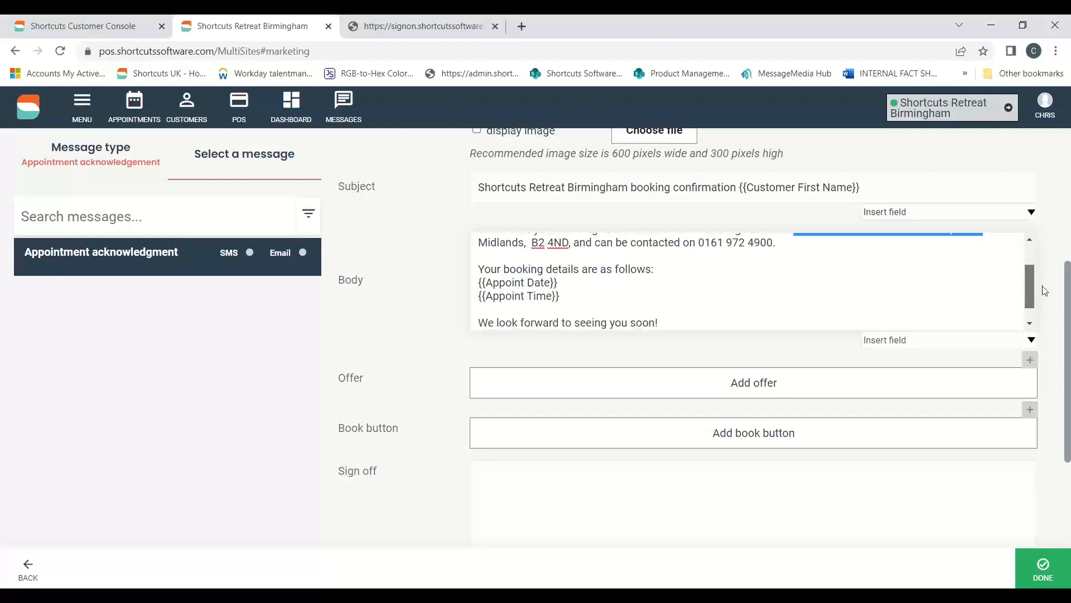
drag(479, 279, 567, 289)
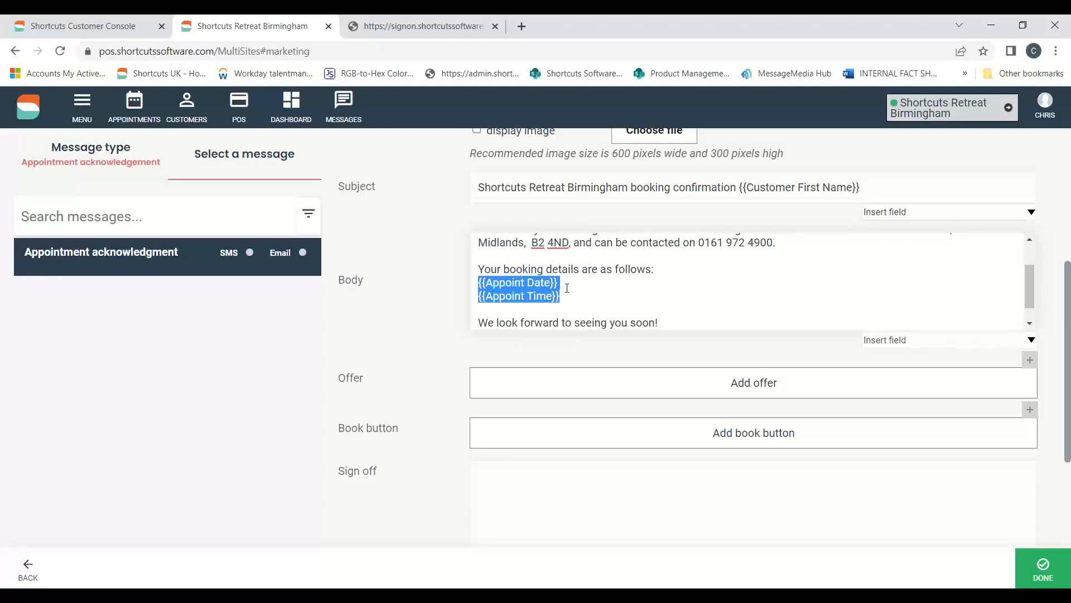
click(567, 288)
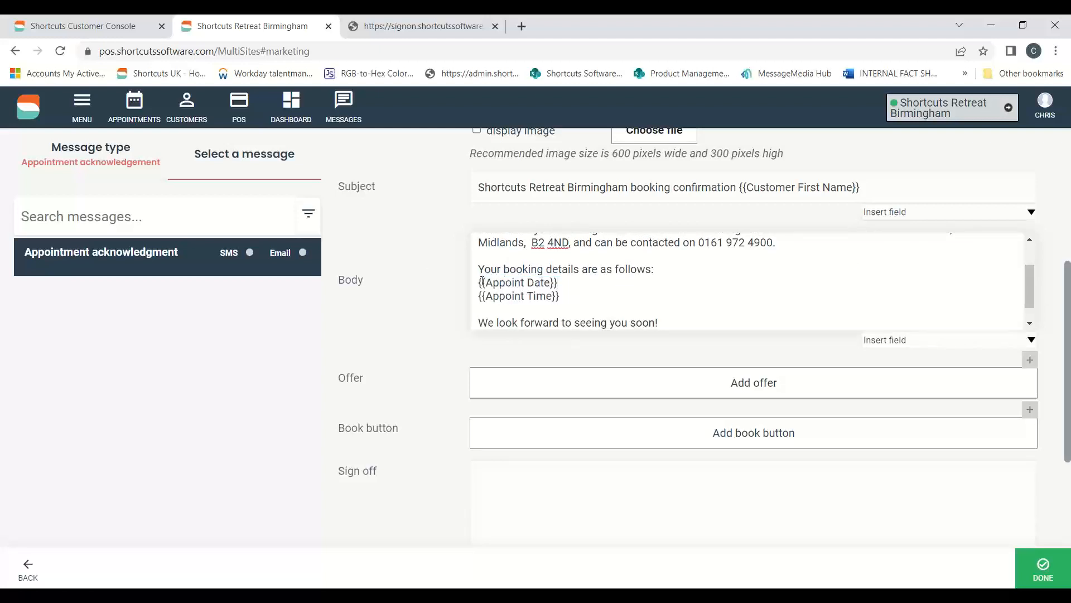
drag(482, 282, 561, 297)
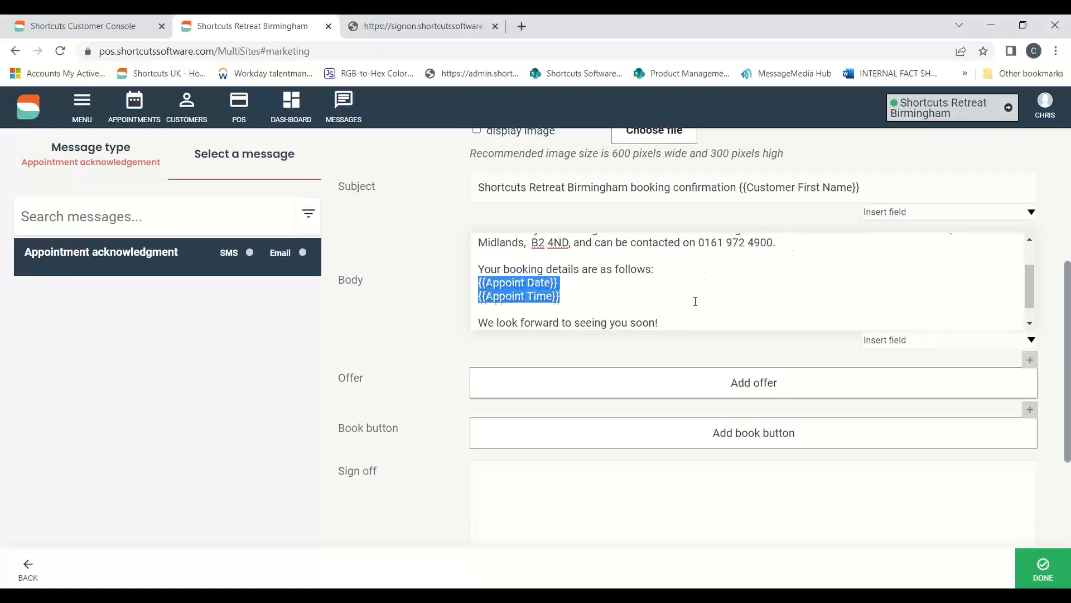
scroll(694, 302, down, 1)
drag(625, 303, 531, 248)
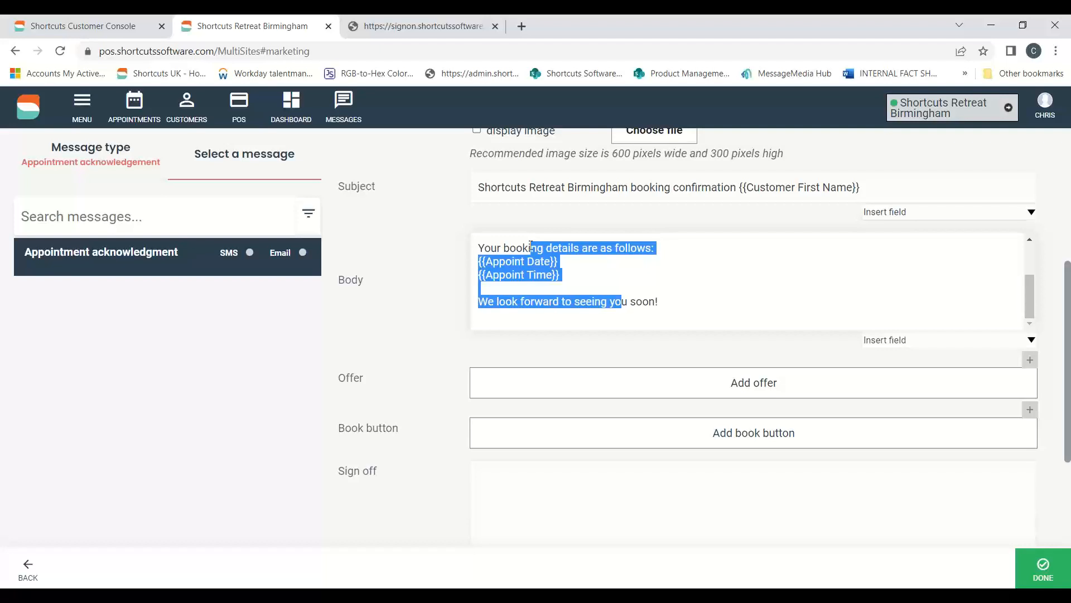
Examine the email's Offer, Book button and Sign off sections and the merge fields available for the sign-off
scroll(573, 241, down, 1)
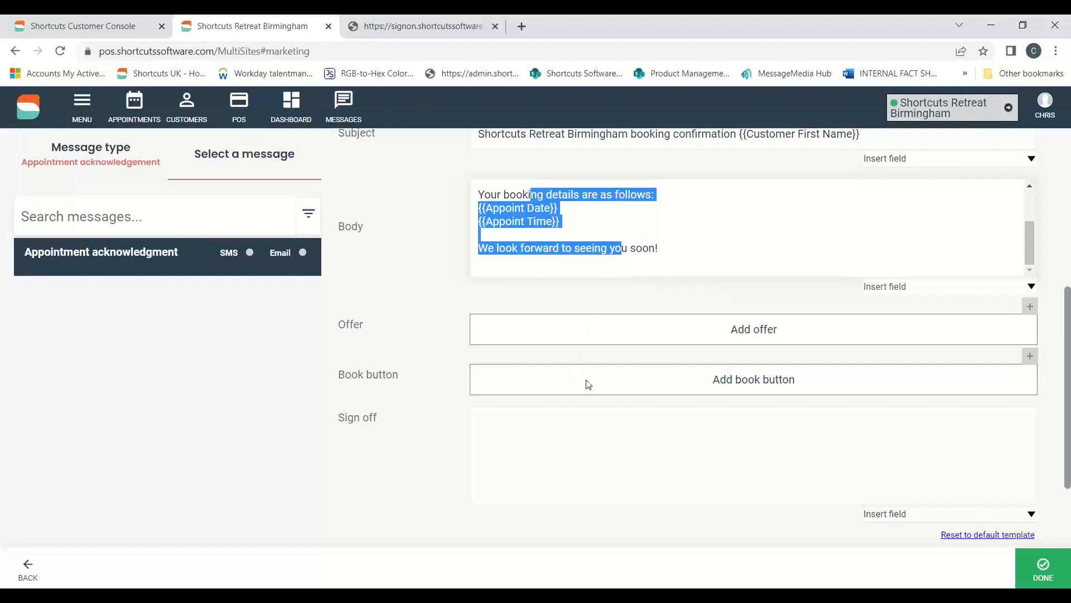
scroll(666, 353, down, 1)
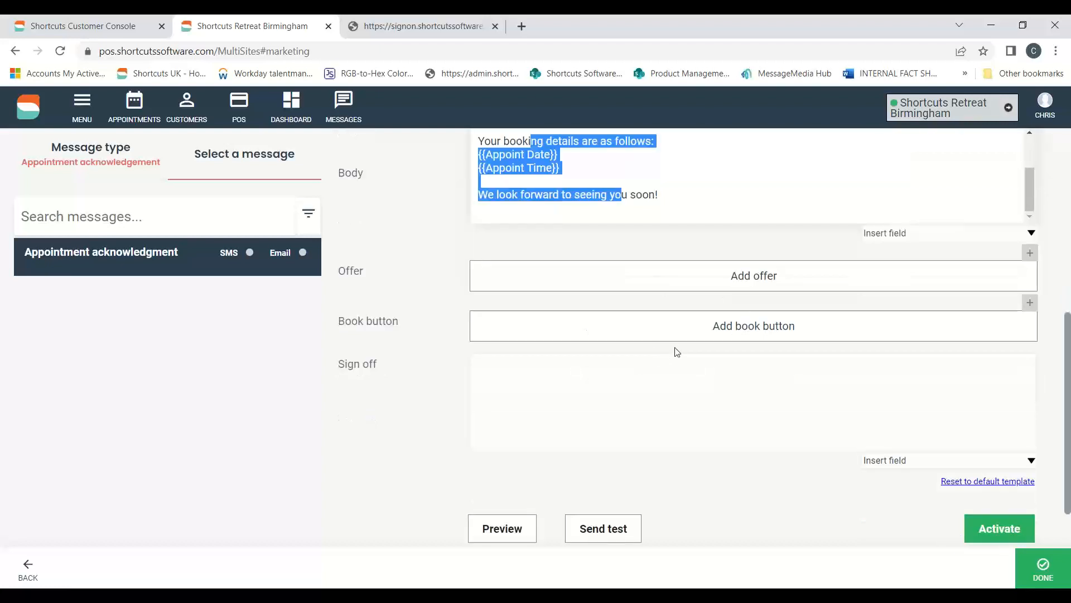
click(503, 380)
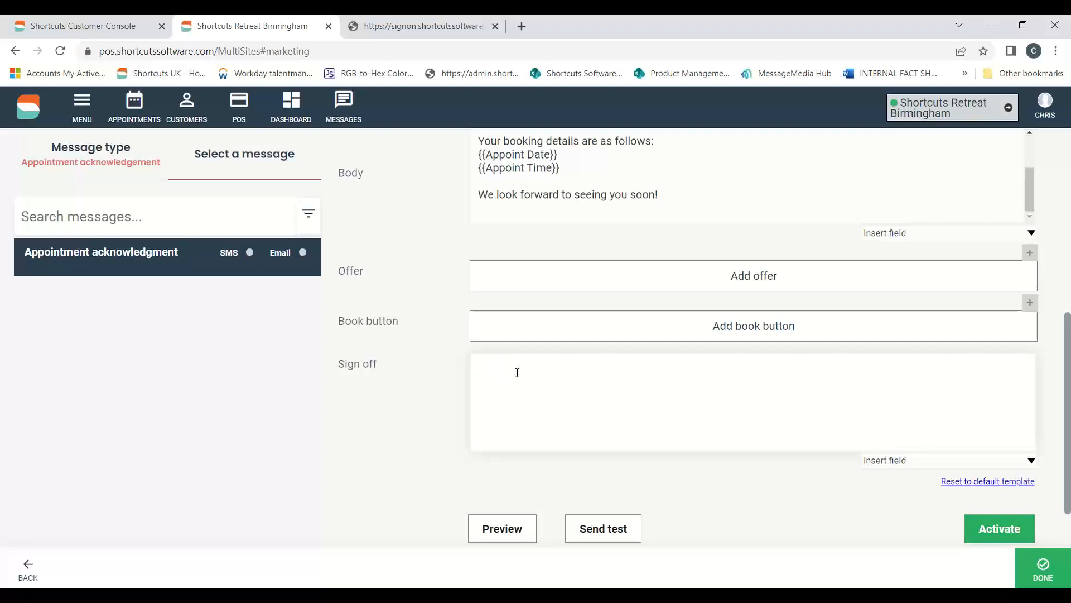
click(1000, 426)
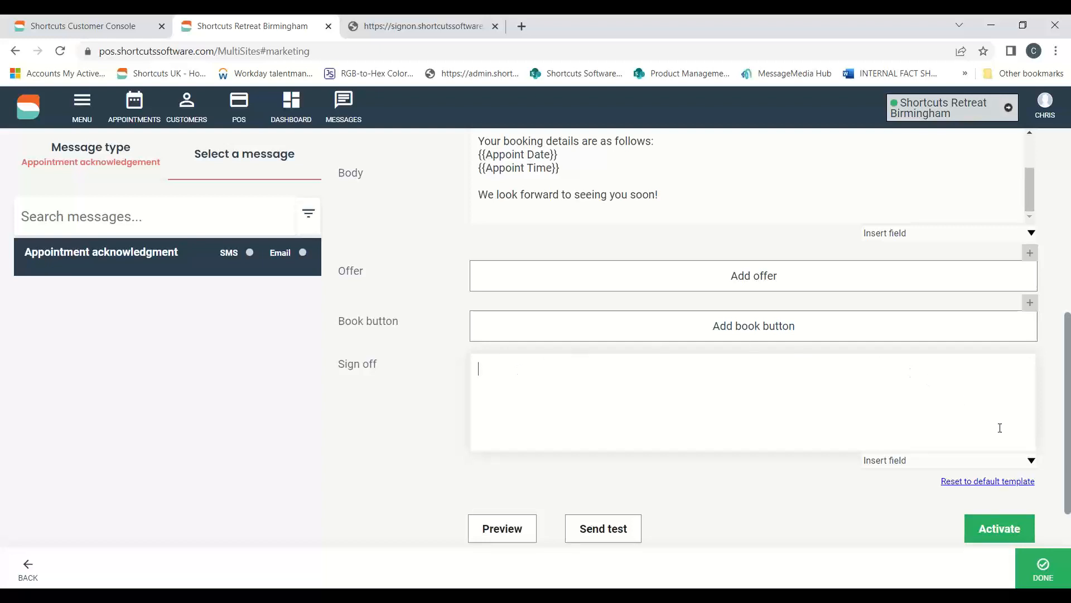
click(1031, 460)
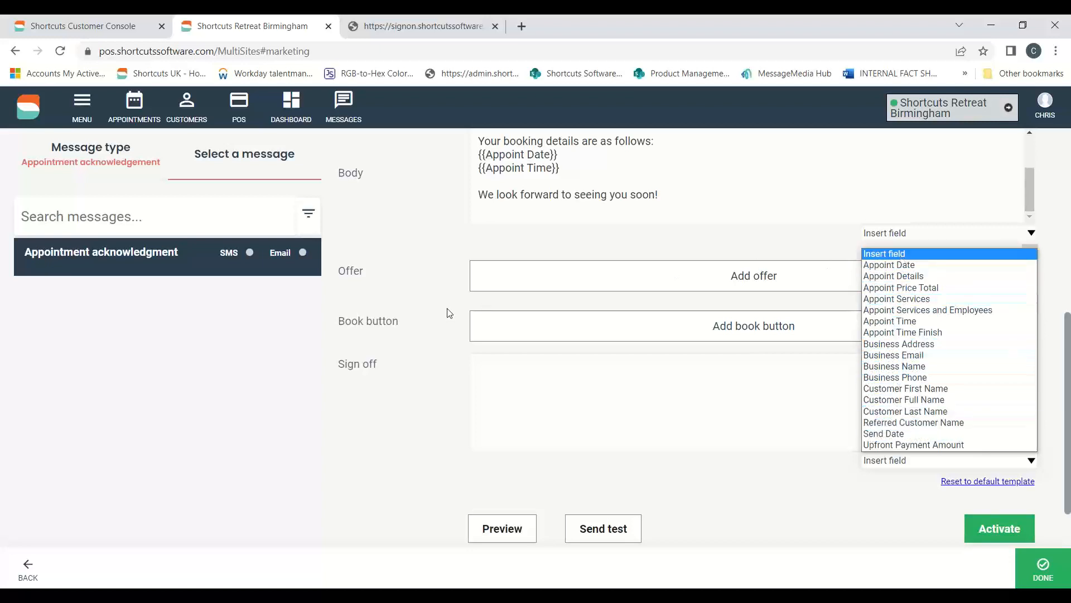
click(435, 320)
Preview the Appointment acknowledgement email, check its layout and social links, and close the preview
scroll(582, 437, up, 6)
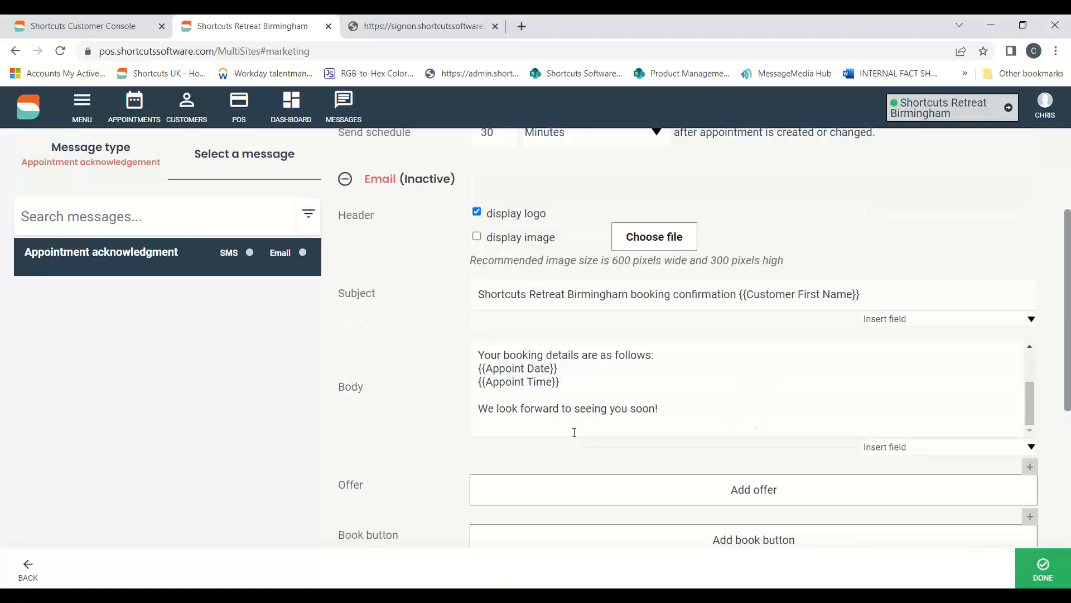
scroll(390, 318, down, 6)
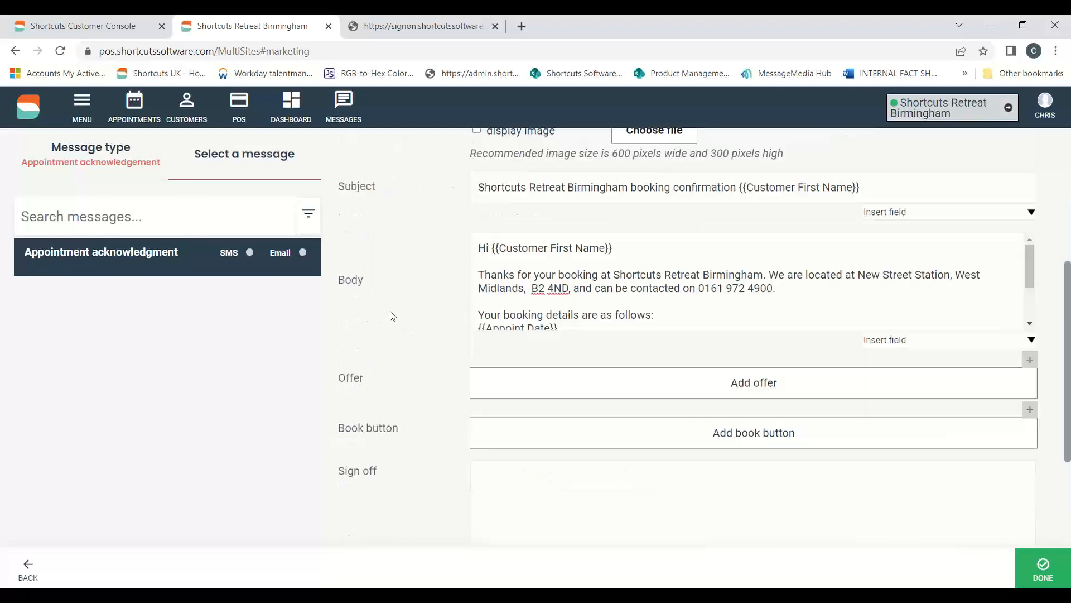
click(502, 455)
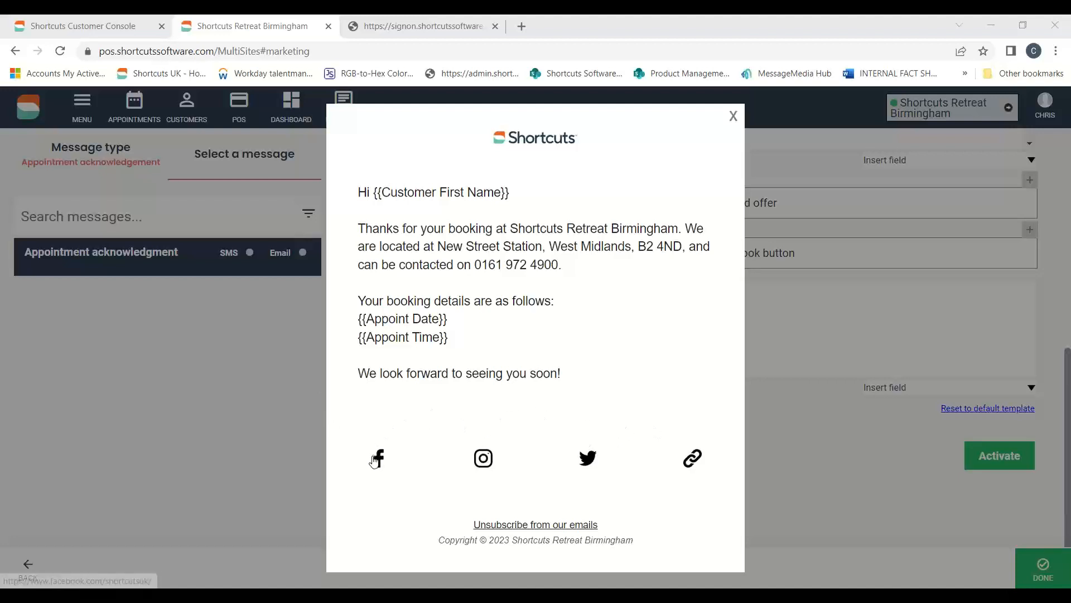
click(733, 115)
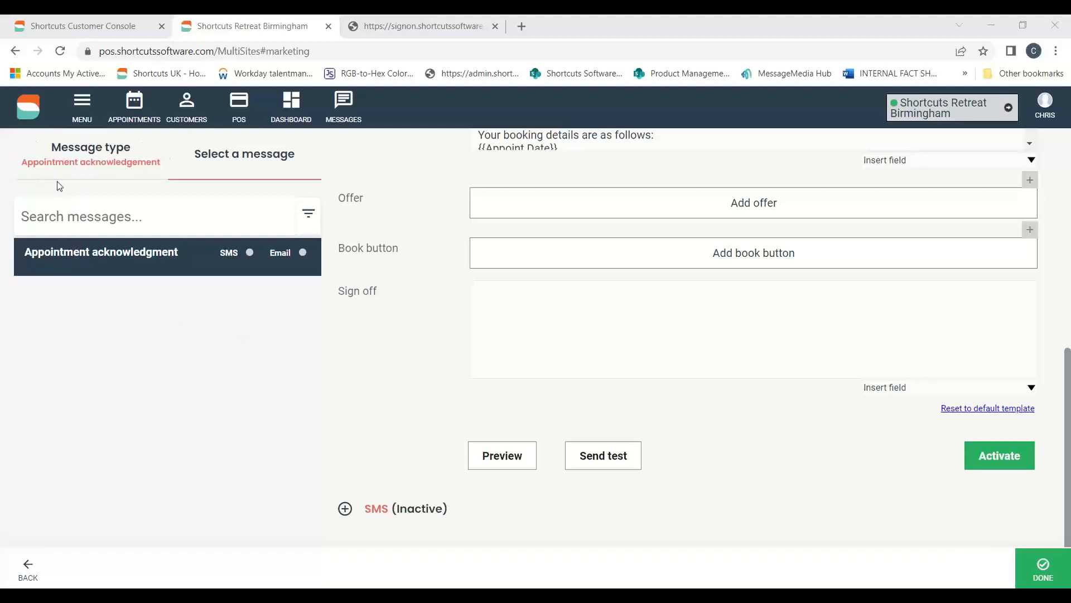
Return to the message types and open the Happy birthday ongoing marketing campaign
click(77, 157)
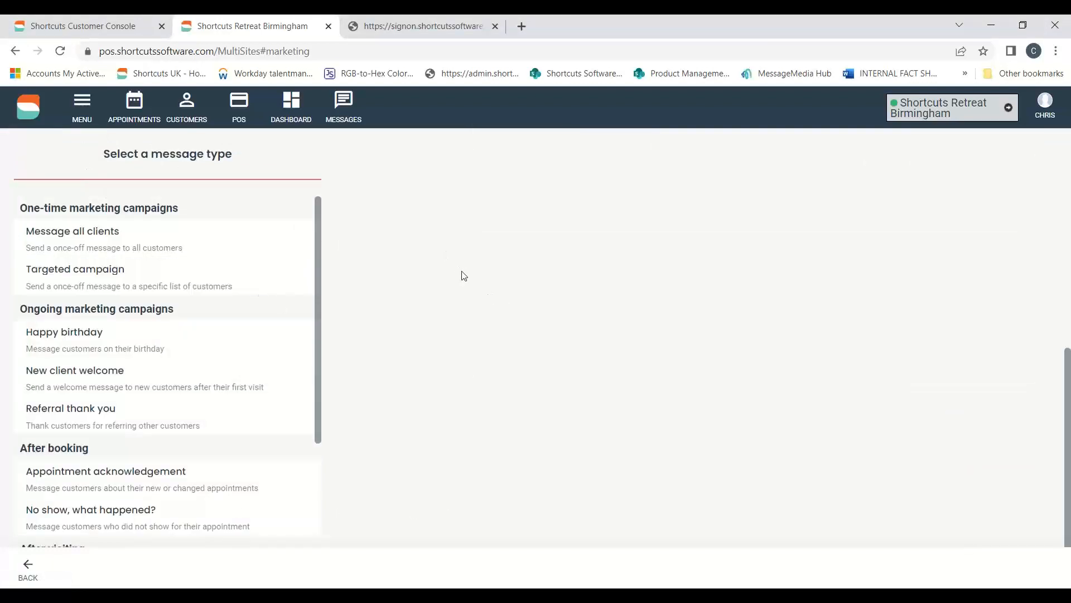
click(31, 345)
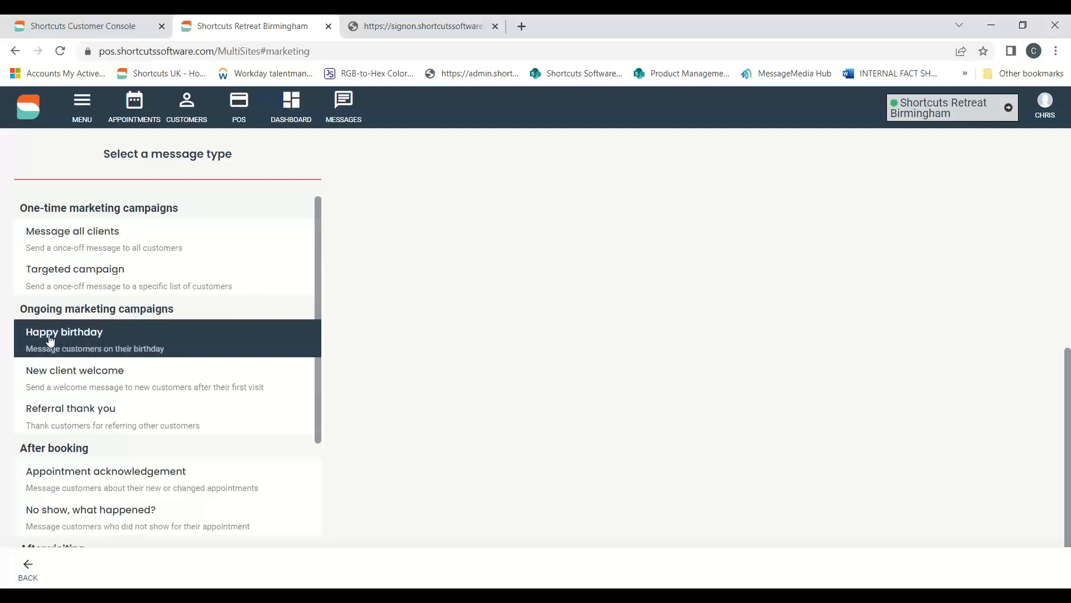
click(52, 339)
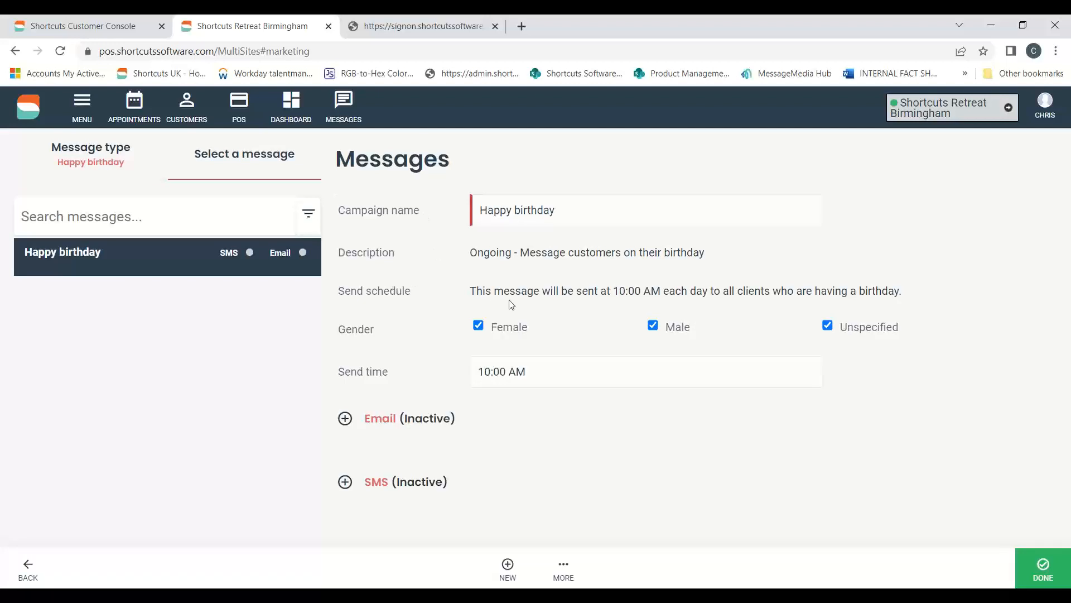
Examine the Happy birthday campaign's send schedule, including its send time and which clients receive it
drag(619, 291, 661, 291)
click(805, 322)
drag(708, 291, 921, 289)
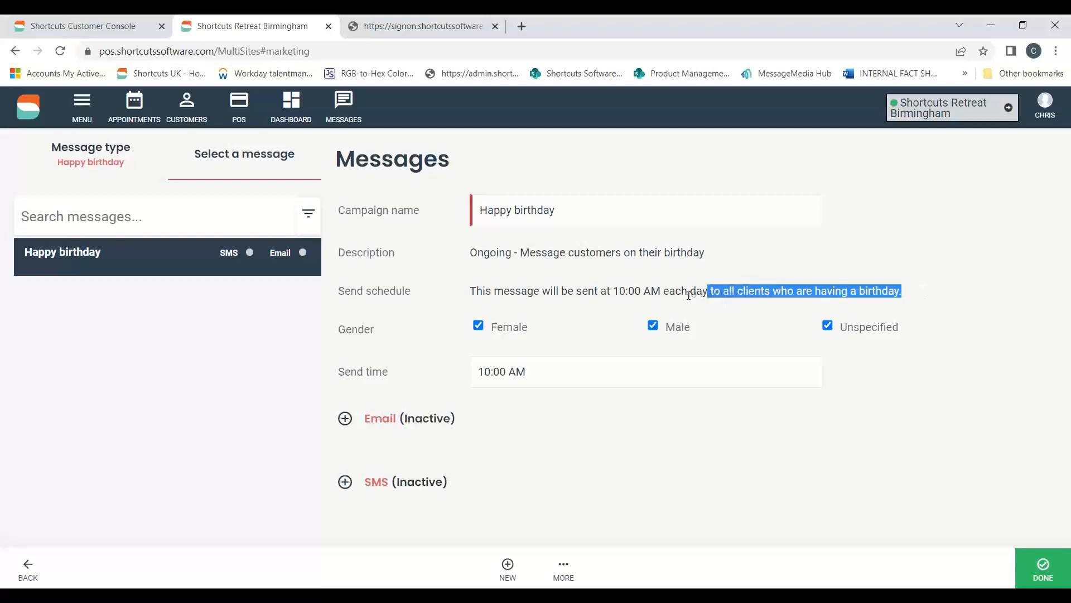
click(729, 316)
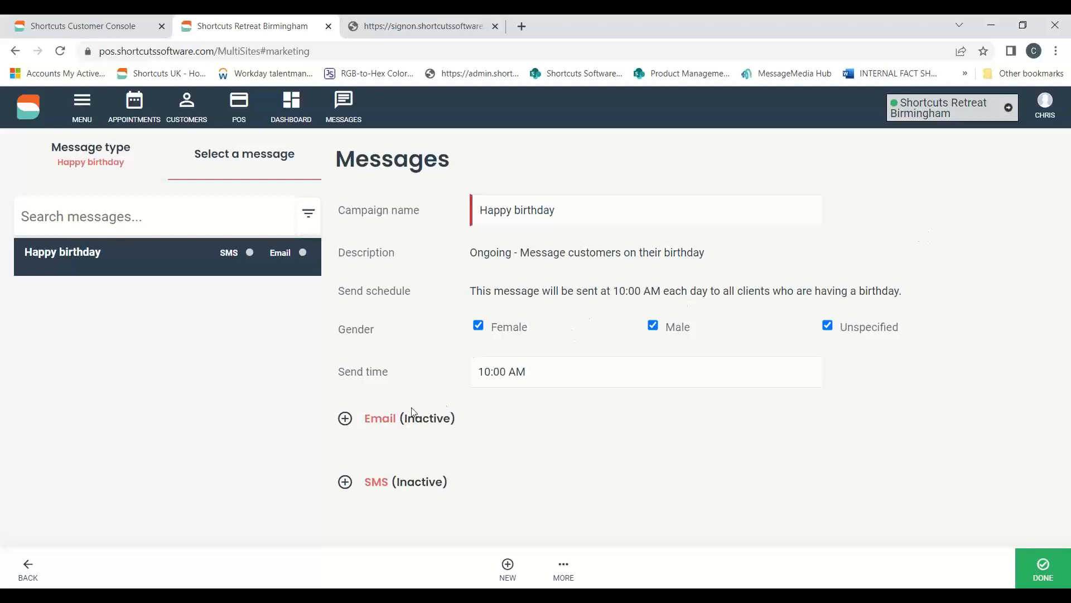
Expand the birthday campaign's Email section and examine its header logo and image options and Subject line
click(380, 418)
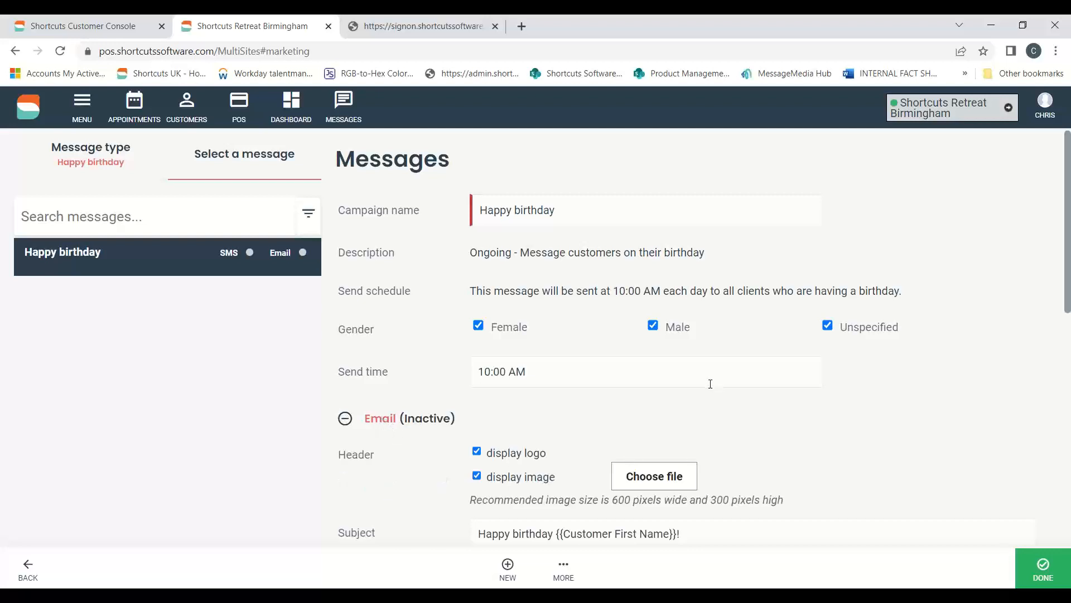
scroll(719, 386, down, 1)
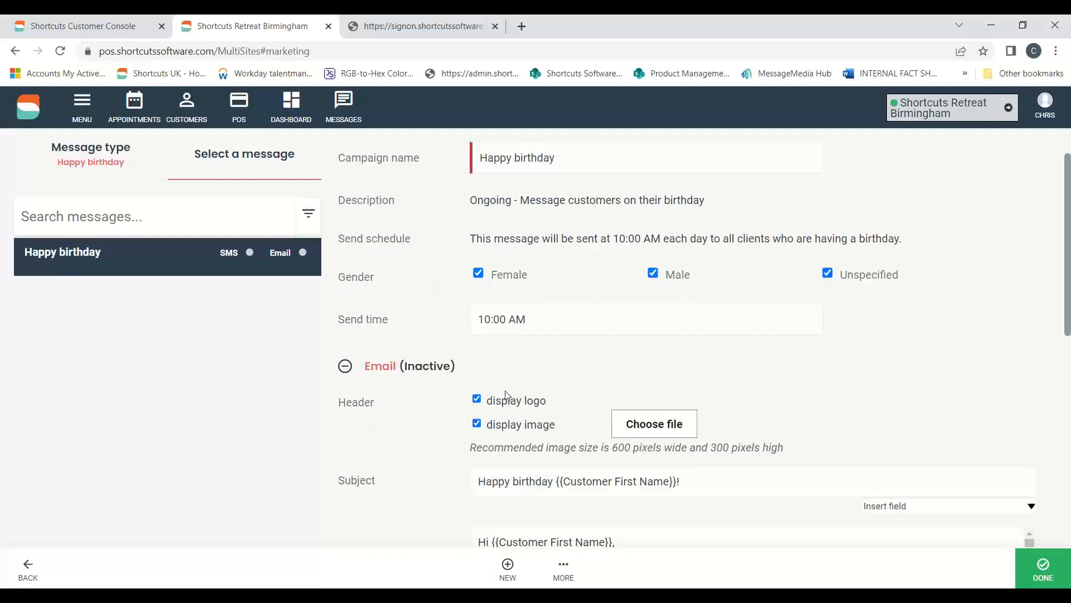
scroll(504, 391, down, 1)
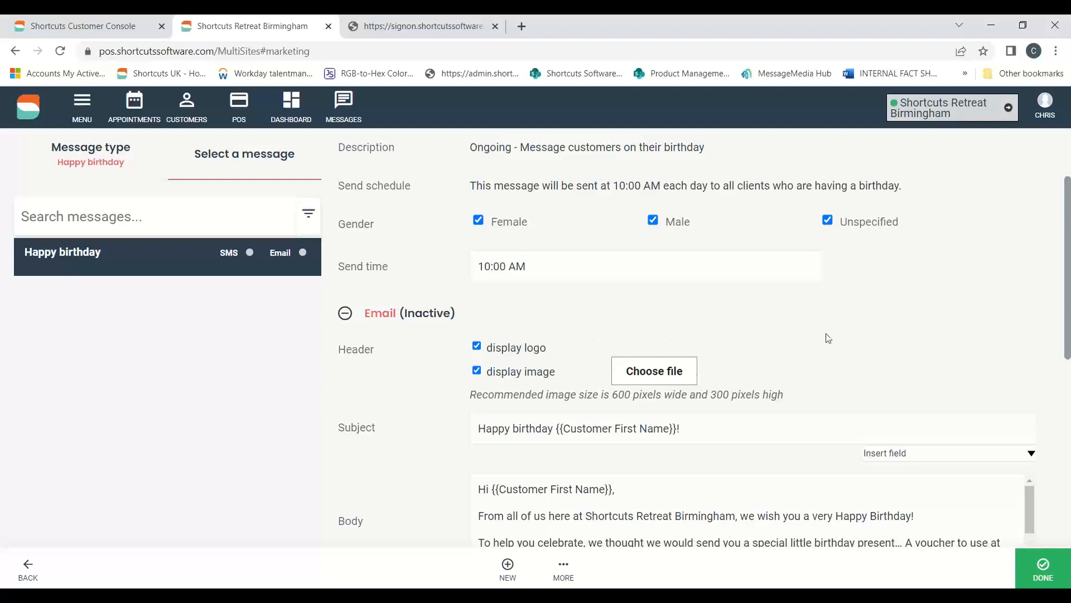
scroll(1000, 282, down, 2)
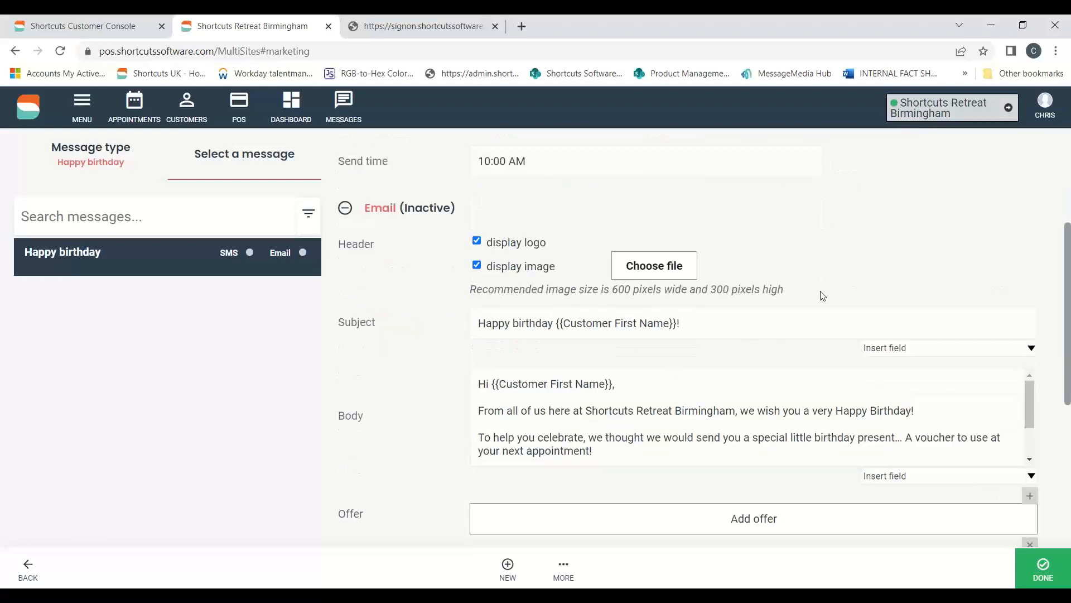
drag(681, 323, 478, 321)
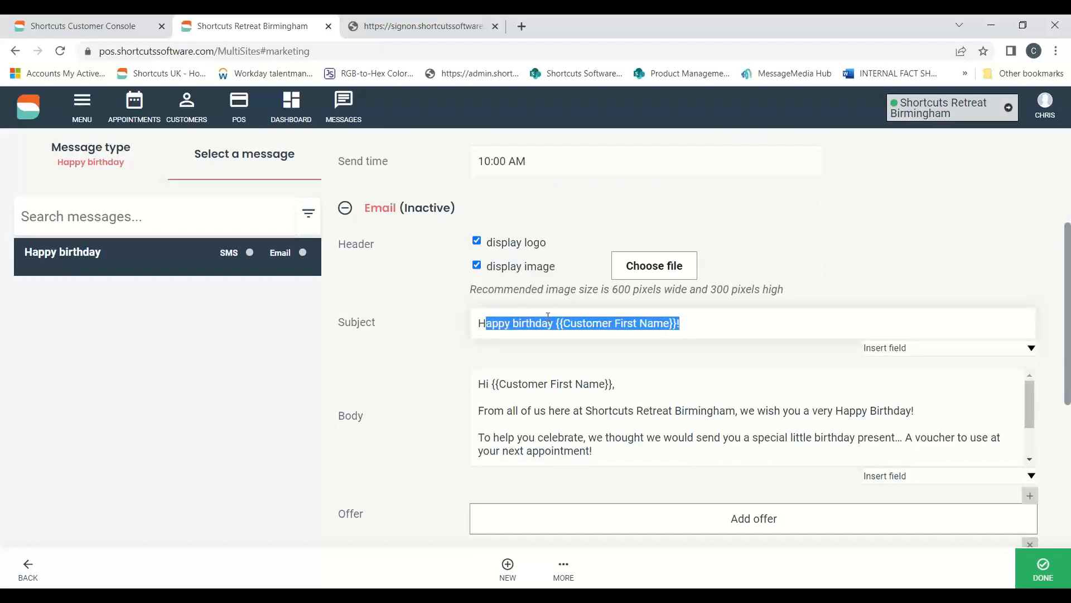
click(552, 324)
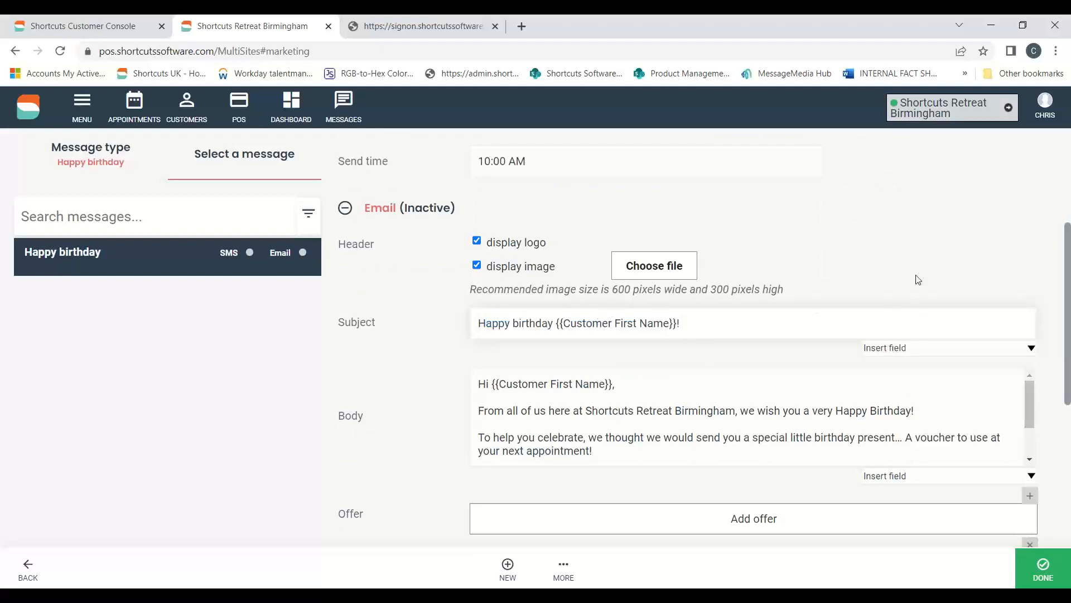
Read through the birthday email's body text, from the greeting to the closing line
scroll(918, 279, down, 1)
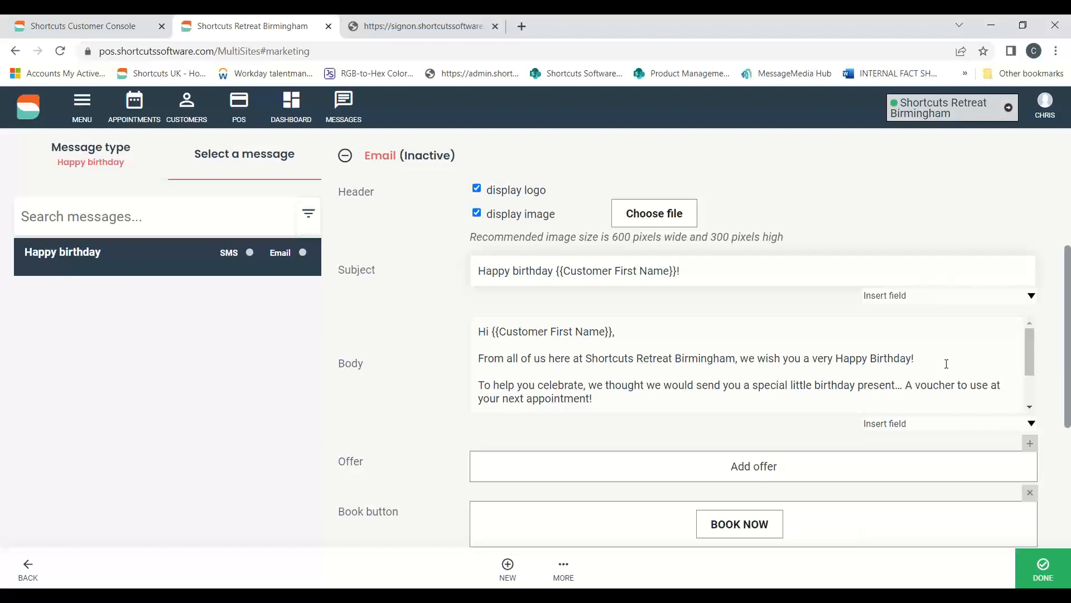
scroll(949, 365, down, 1)
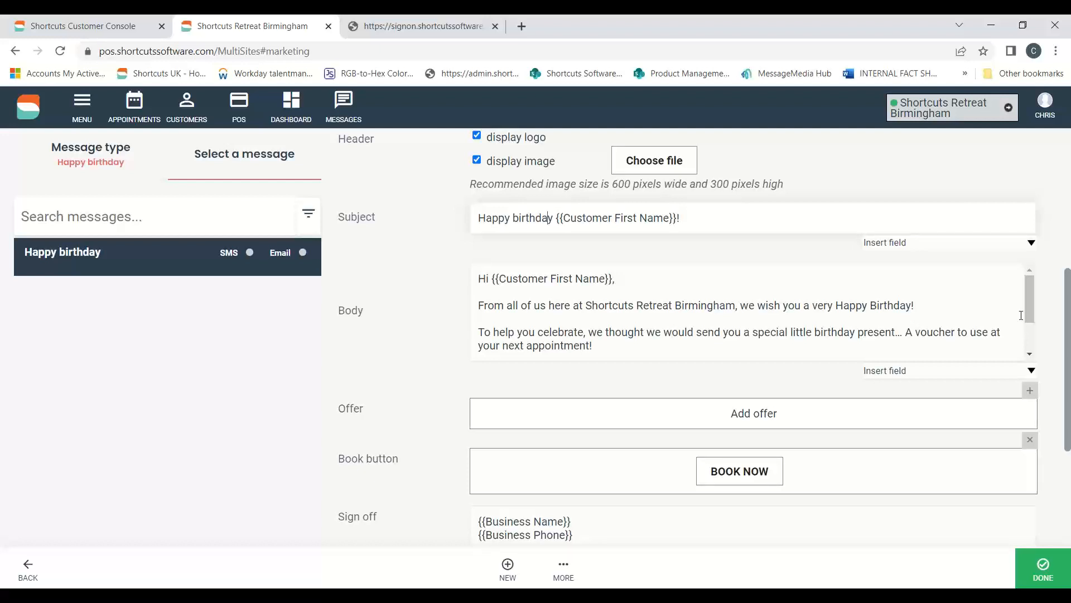
drag(1026, 295, 1034, 319)
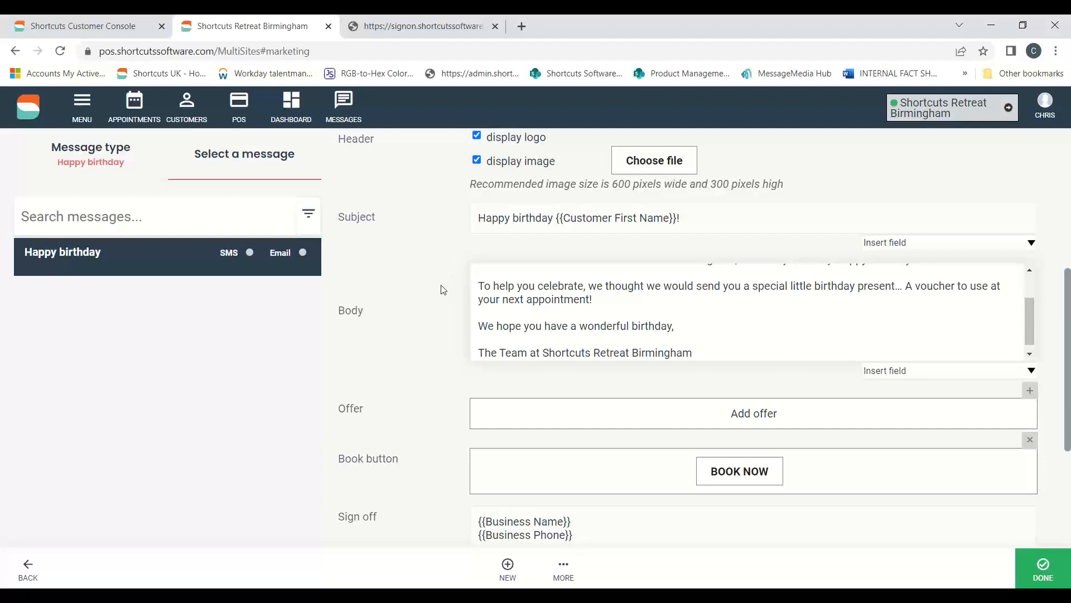
Add an offer to the birthday email with the offer text "Happy Birthday 20%"
drag(330, 402, 385, 416)
click(385, 416)
click(788, 420)
scroll(770, 418, down, 2)
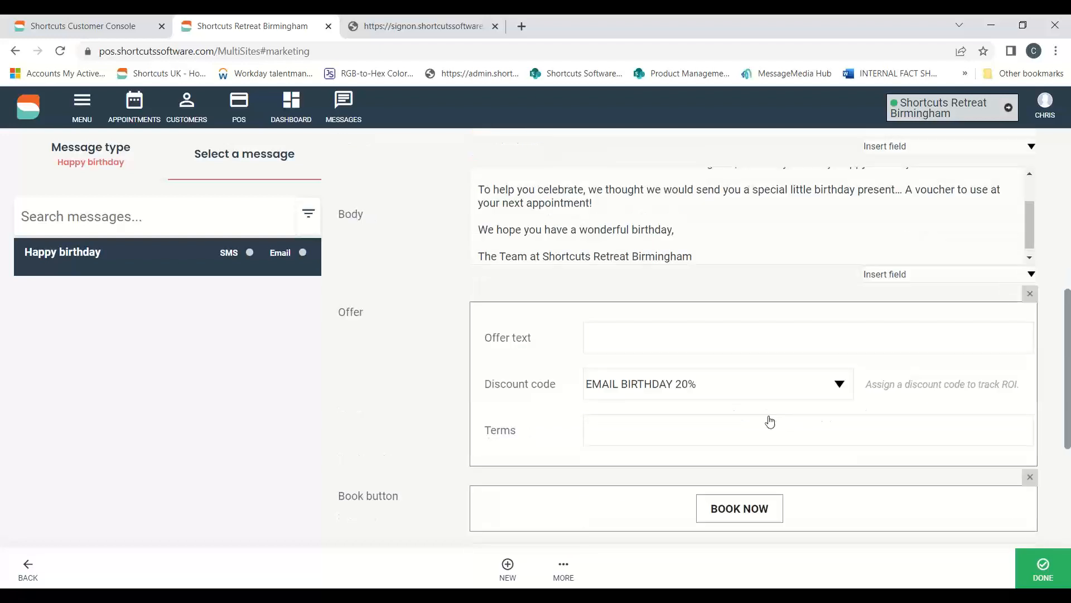
click(601, 335)
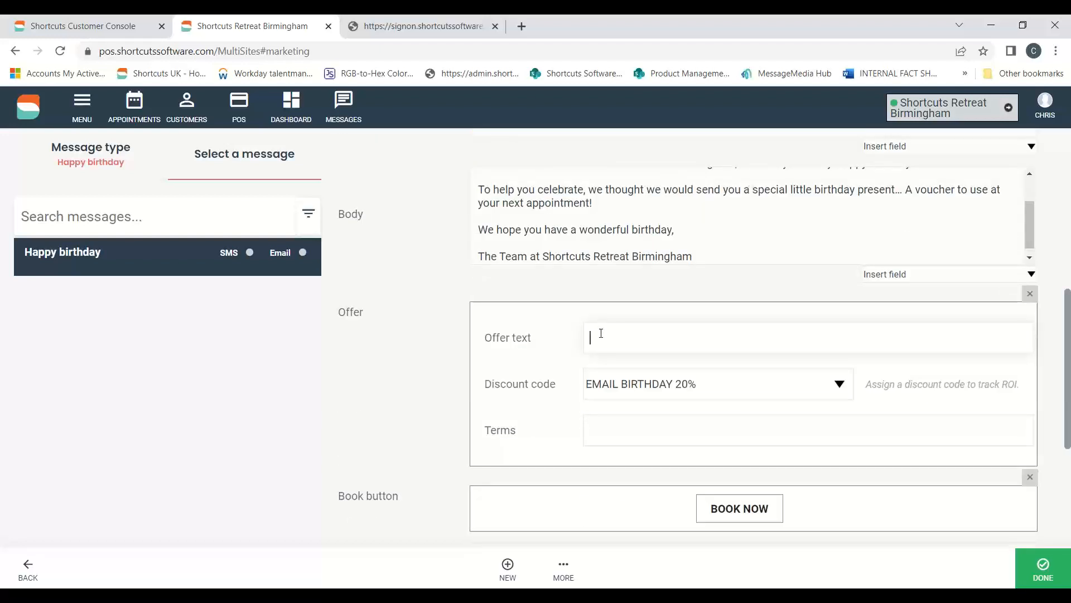
text(Happy Birthday 5%)
click(675, 346)
key(BackSpace)
text(20)
Examine the offer's available discount codes, the note on assigning a code to track ROI, and the Terms field
click(744, 382)
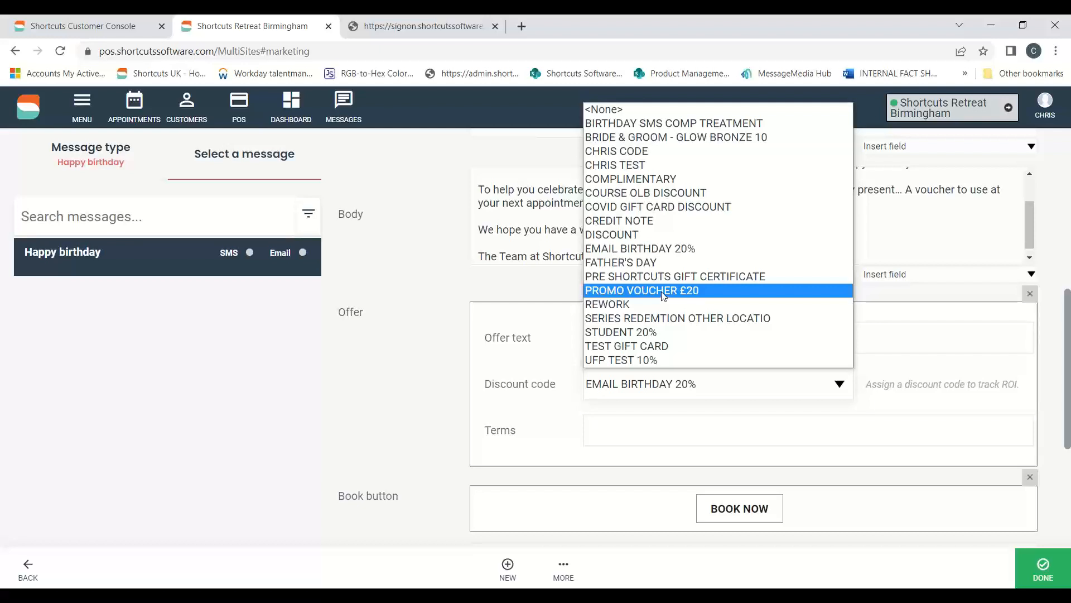
click(395, 280)
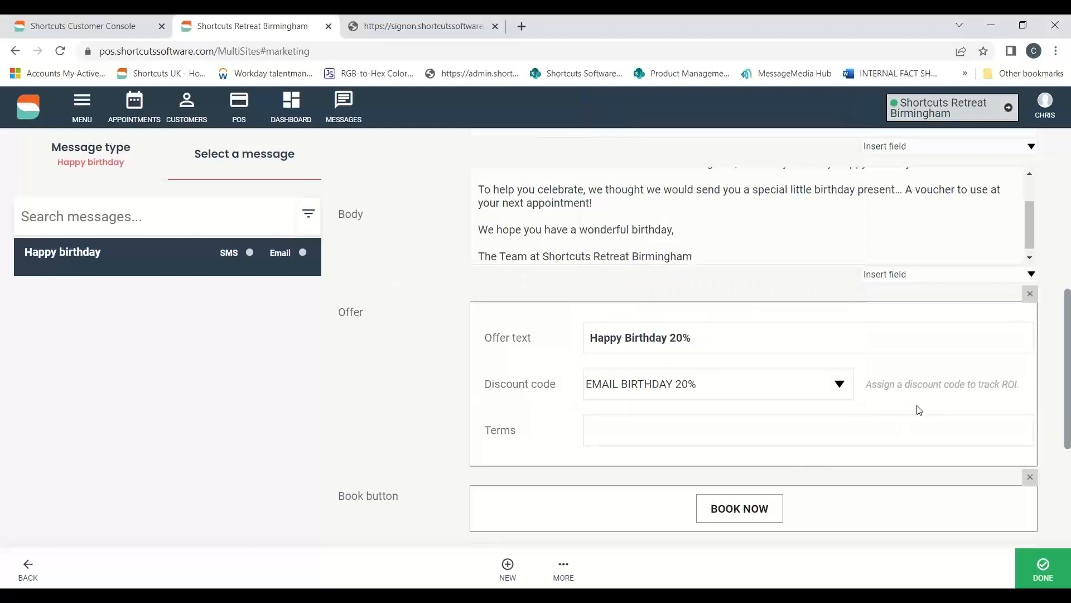
drag(875, 389, 1022, 386)
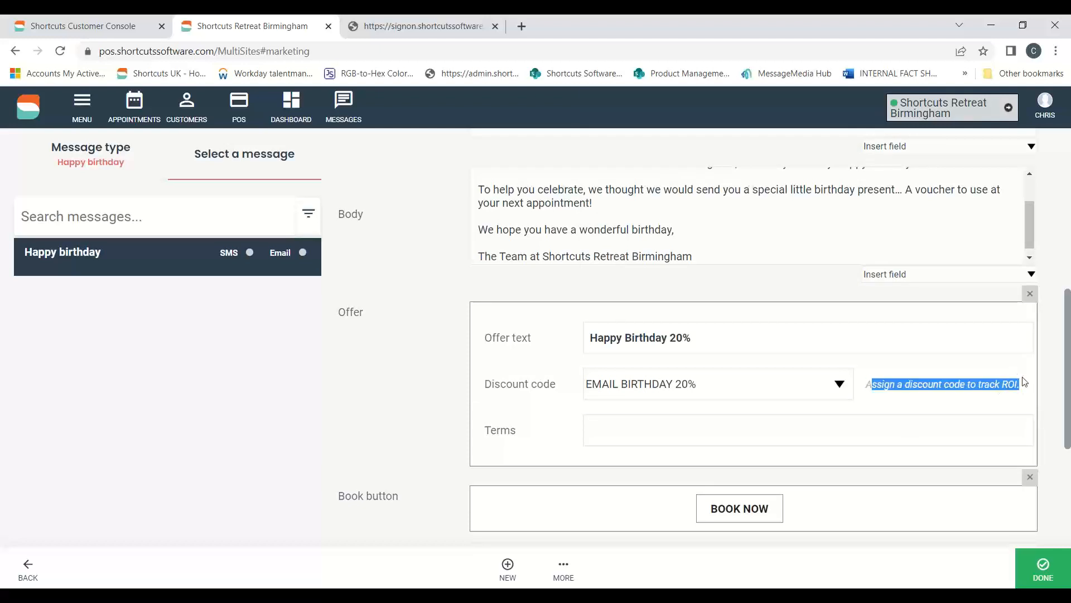
click(1063, 62)
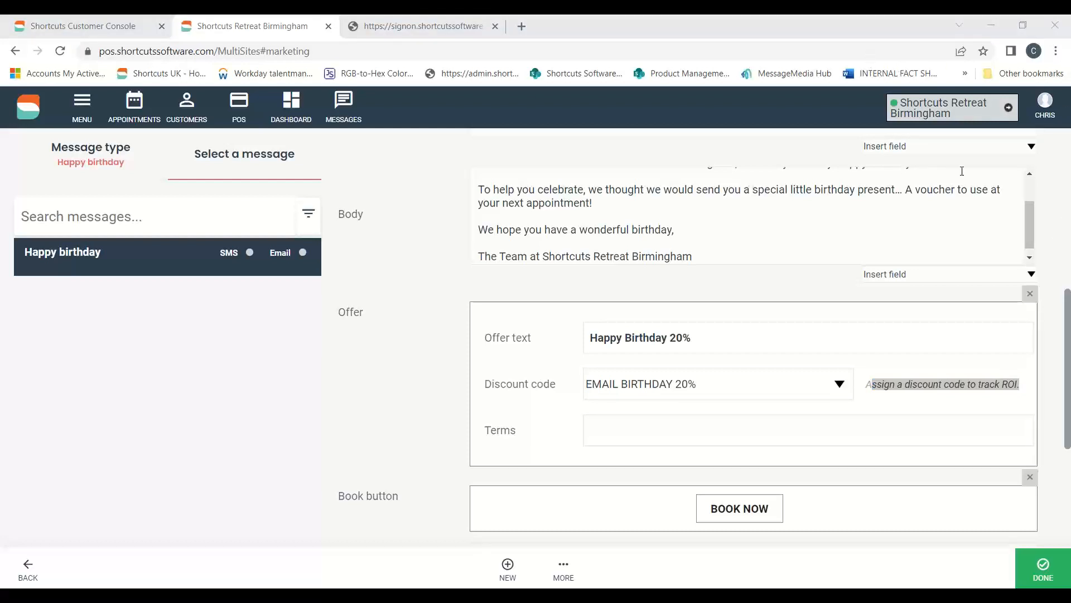
click(602, 426)
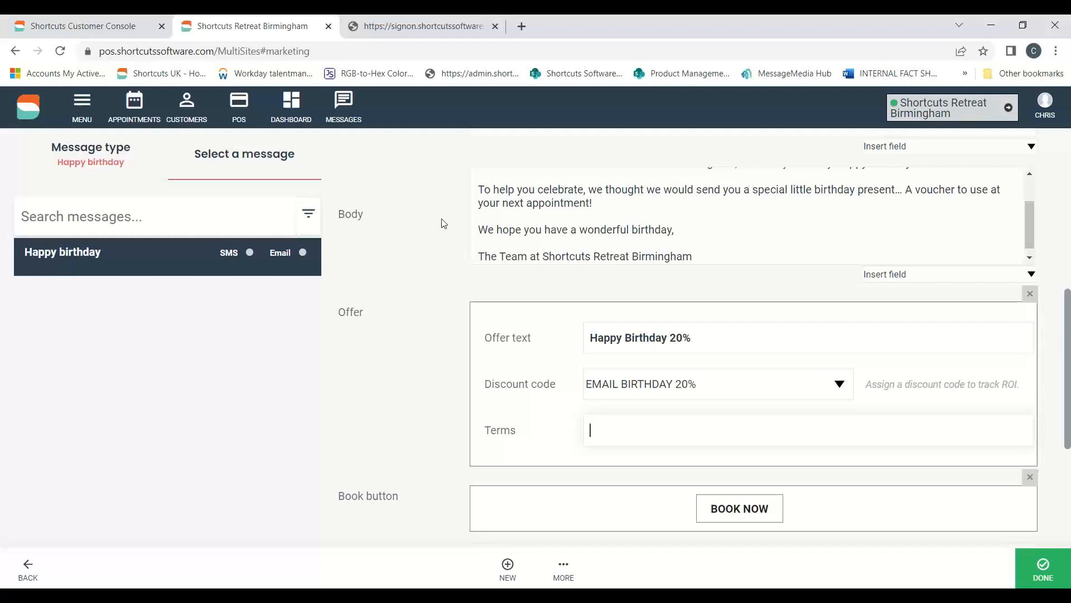
Remove the Book Now button from the birthday email and add it back
scroll(443, 223, down, 2)
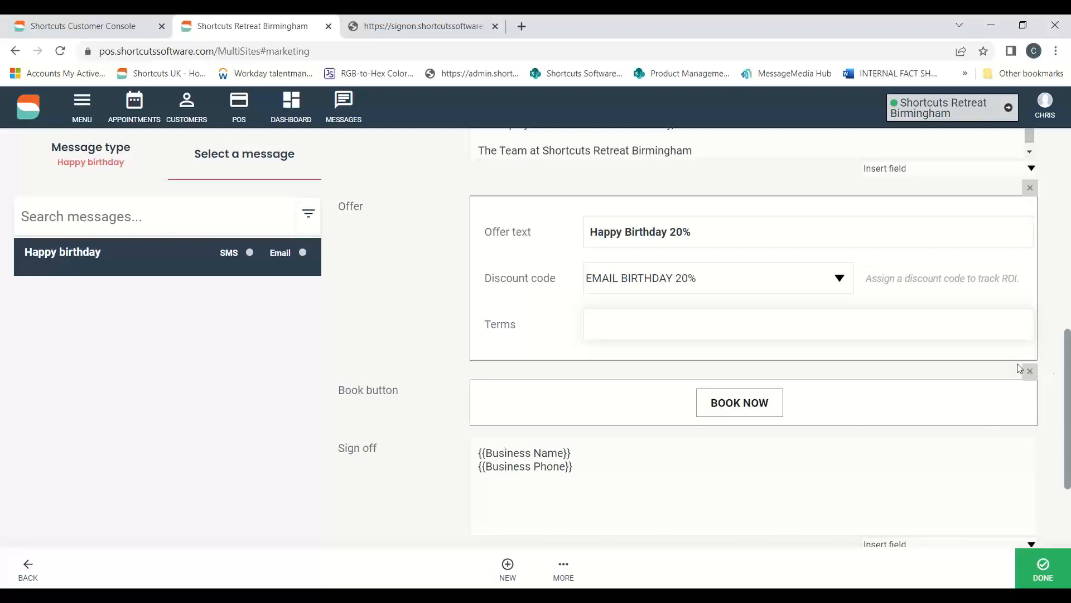
click(1030, 371)
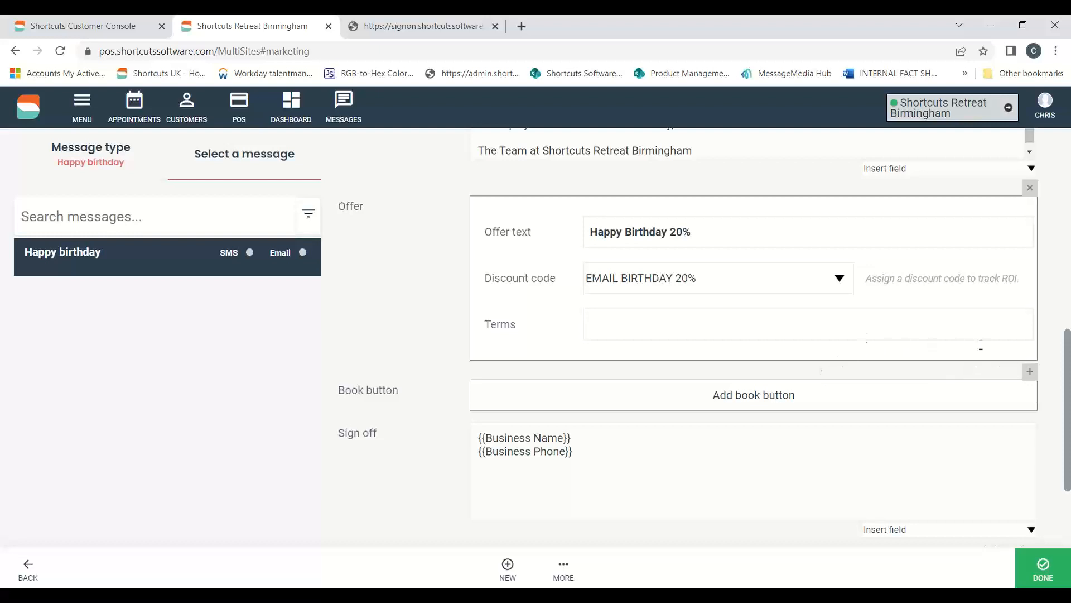
click(757, 391)
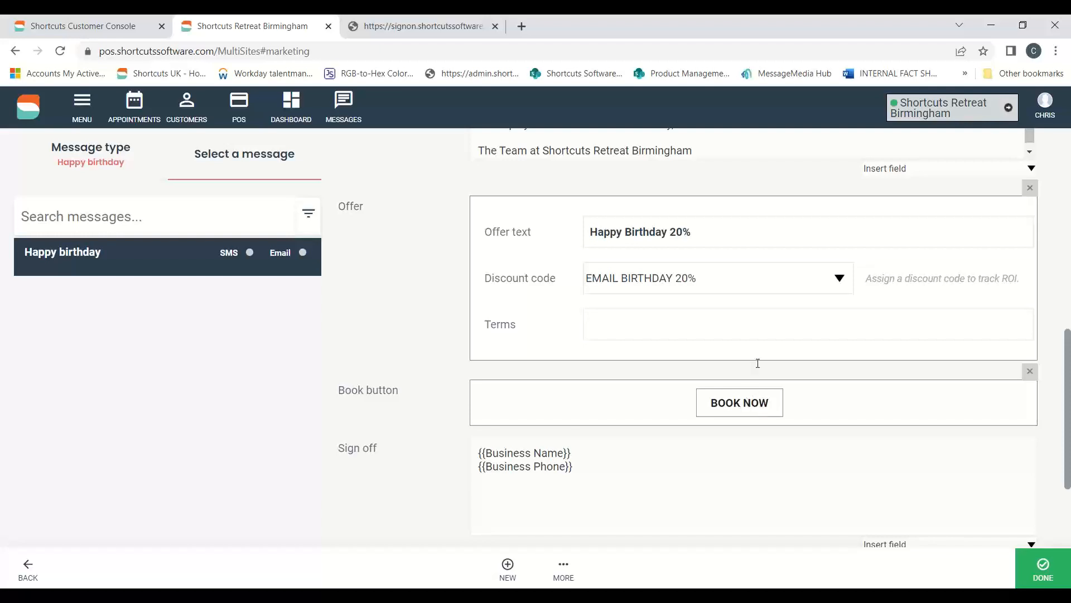
Check the birthday email's sign-off fields and open a preview of the email
scroll(775, 307, down, 3)
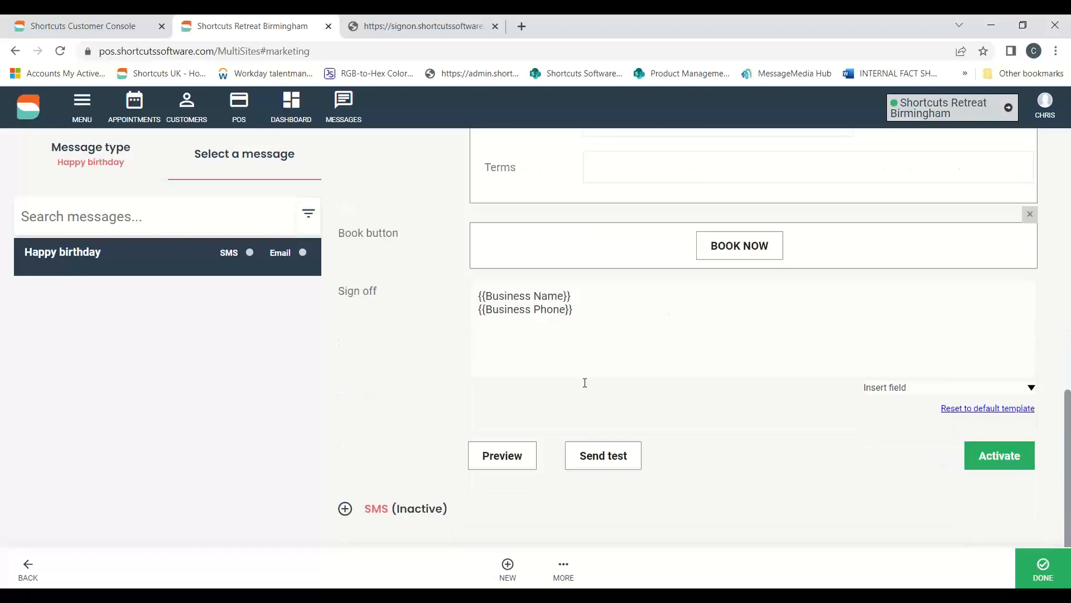
click(517, 461)
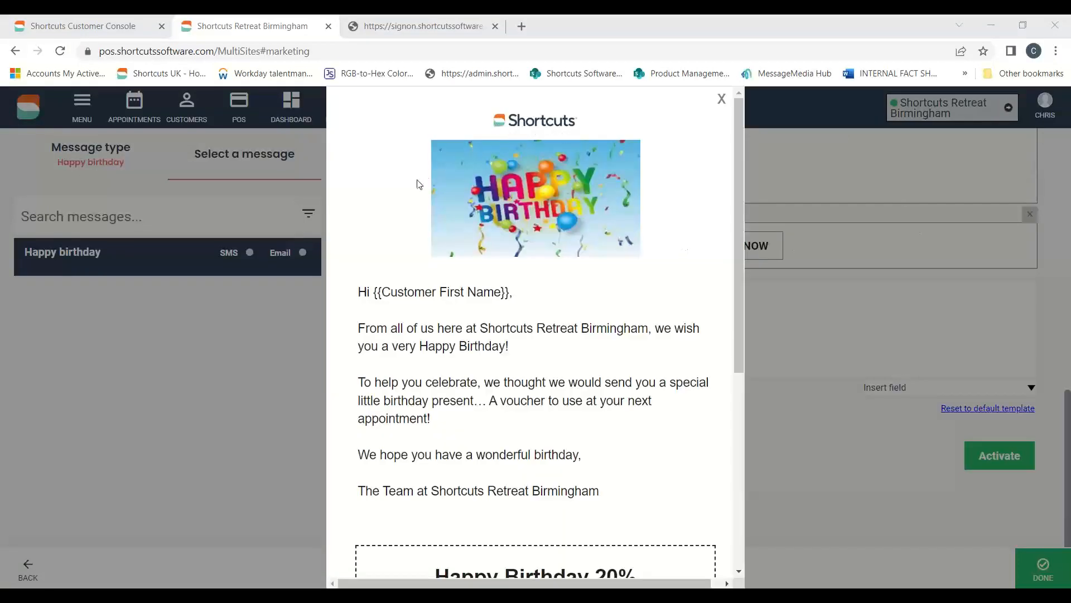
Read the Happy birthday email preview through to its sign-off and close the preview
scroll(454, 274, down, 1)
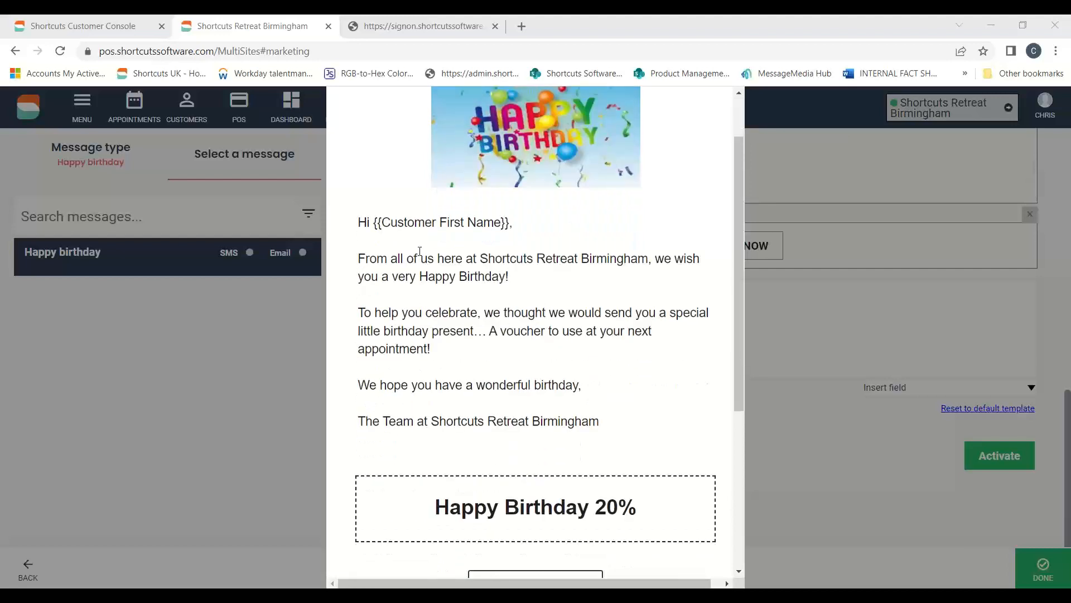
scroll(563, 307, down, 1)
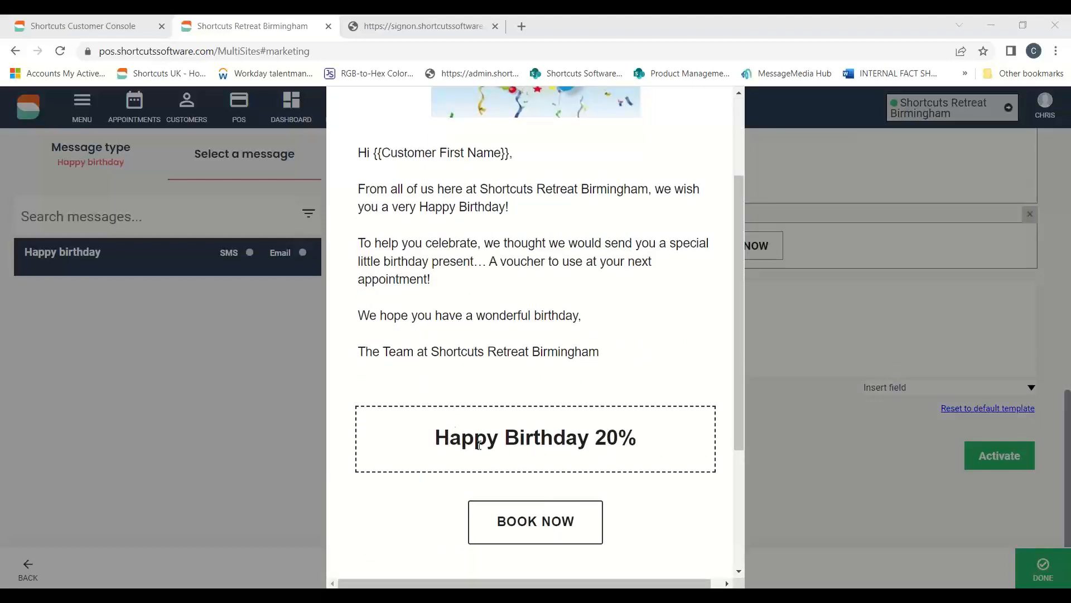
scroll(454, 429, down, 1)
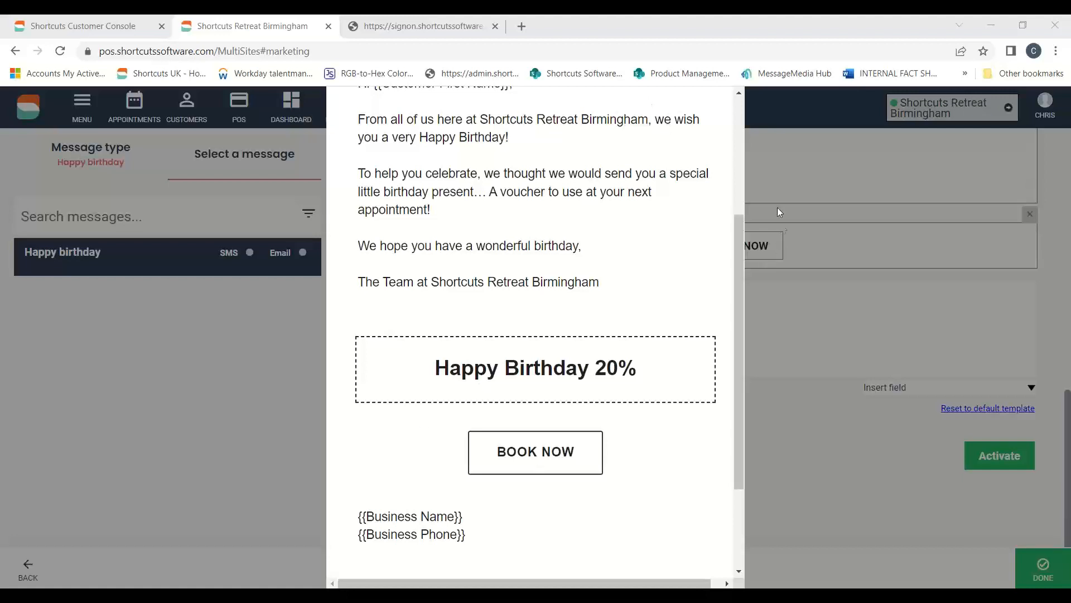
scroll(741, 173, up, 4)
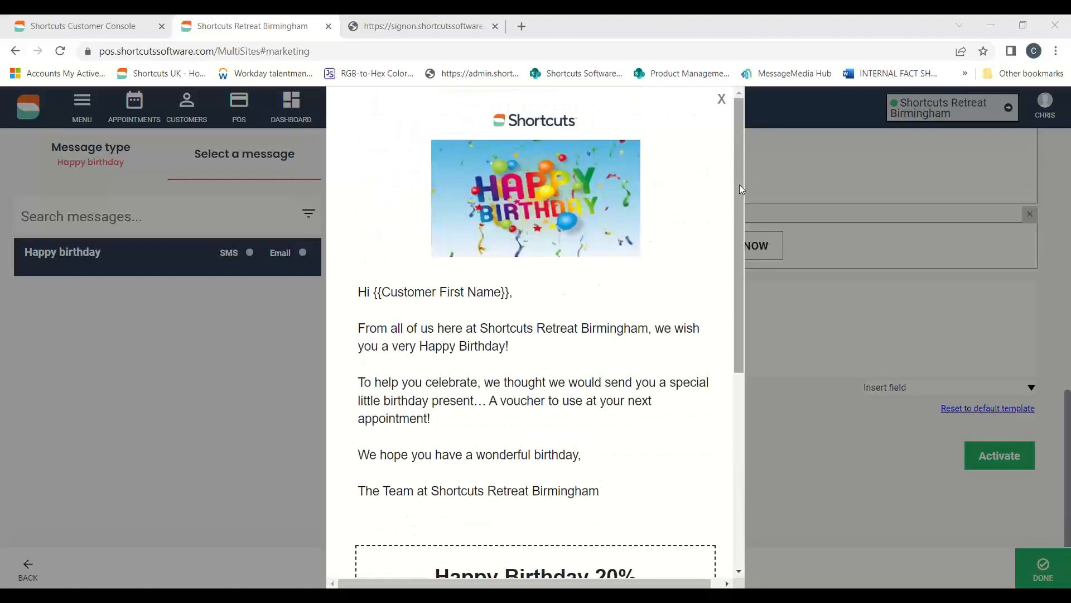
click(725, 99)
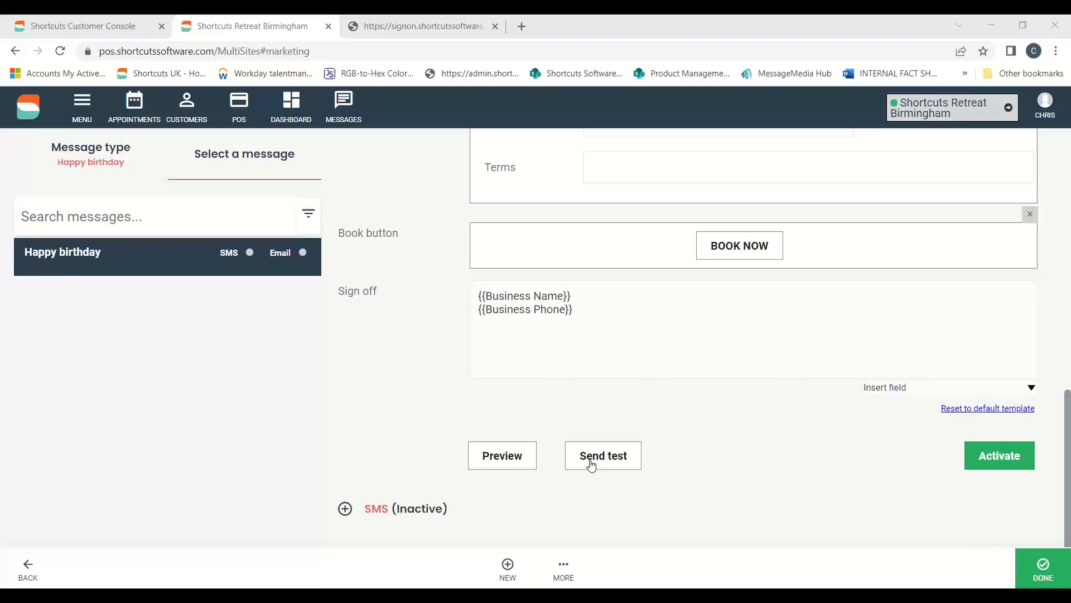
Look over the birthday email's settings and expand the SMS section of the Happy birthday message
scroll(621, 449, up, 6)
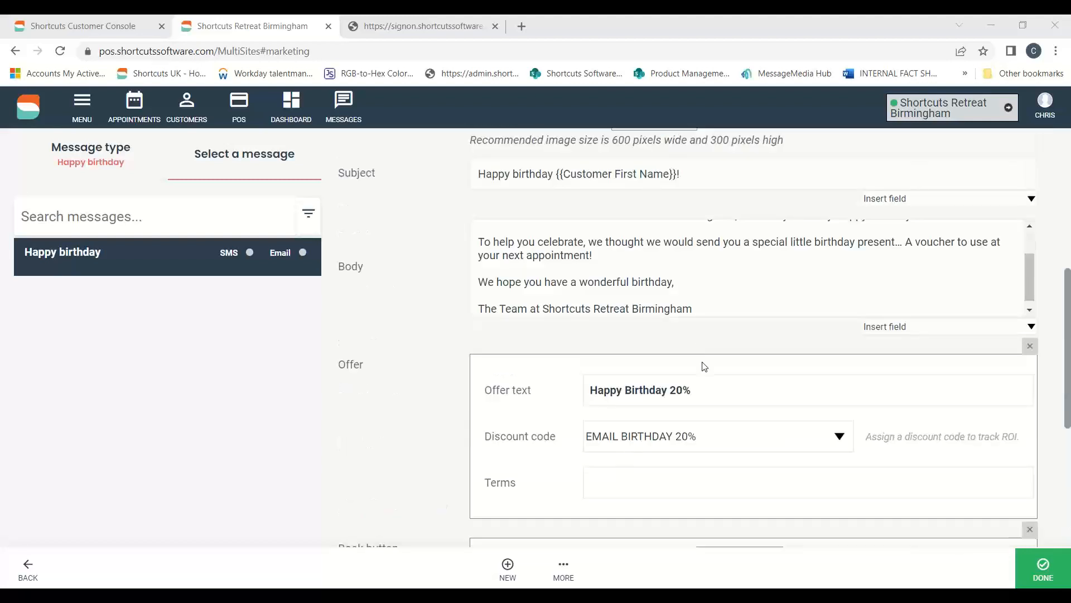
scroll(664, 329, up, 3)
scroll(625, 291, down, 9)
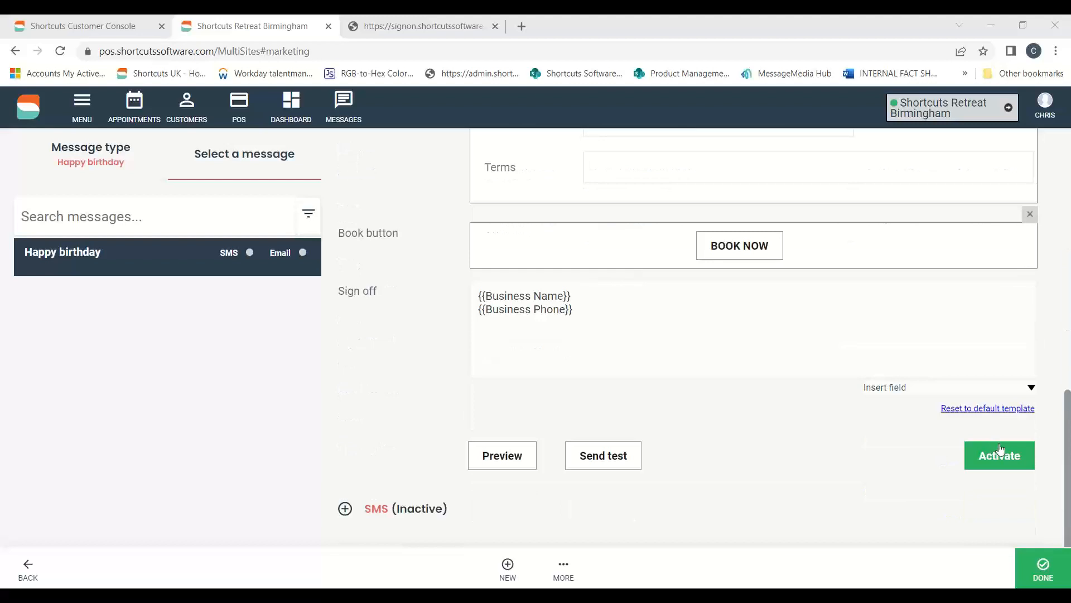
scroll(688, 505, up, 3)
scroll(681, 512, down, 3)
click(371, 511)
scroll(668, 501, down, 4)
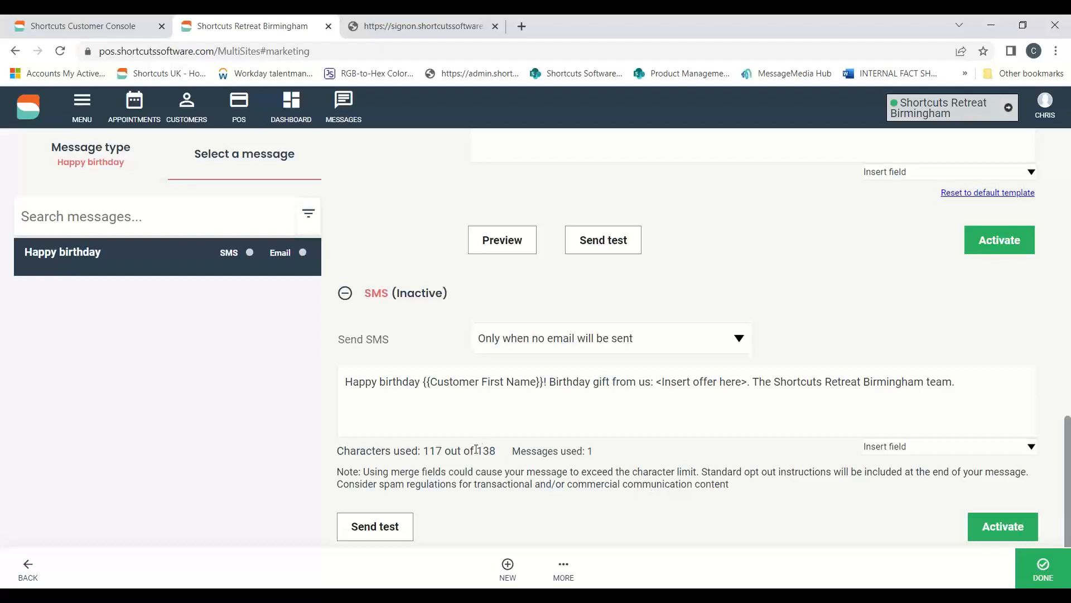
Examine the birthday SMS's character limit, its offer placeholder and the Send SMS options, keeping "Only when no email will be sent"
drag(474, 451, 495, 450)
click(664, 381)
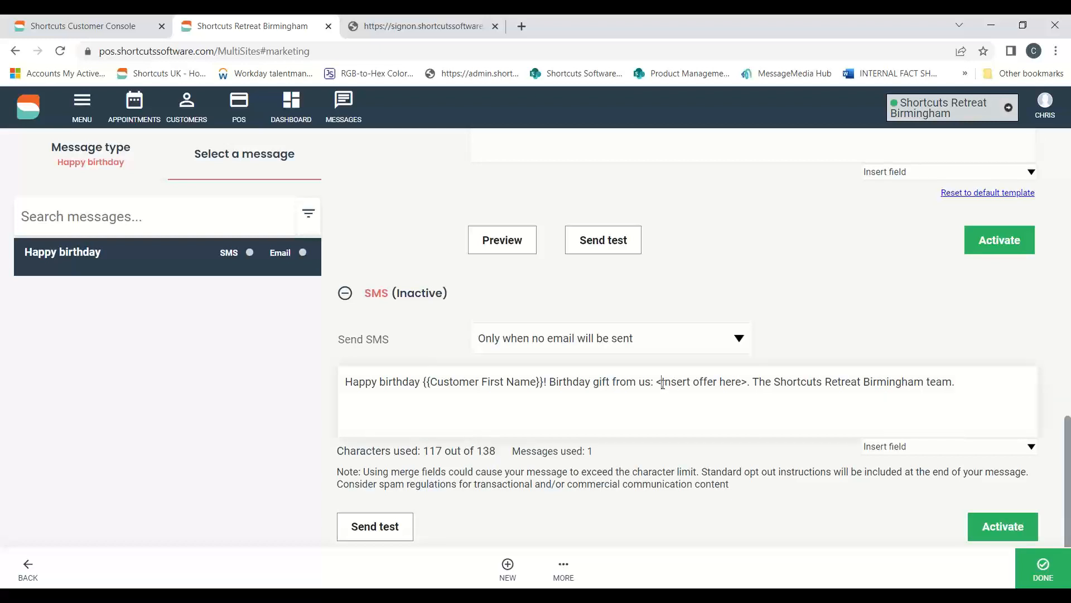
drag(669, 382, 751, 389)
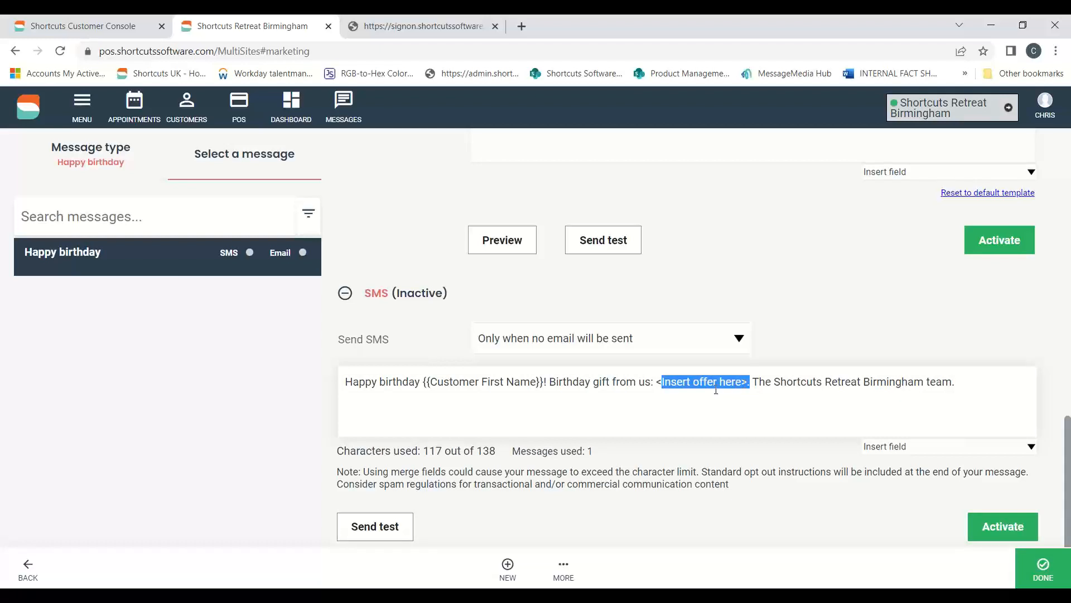
click(670, 385)
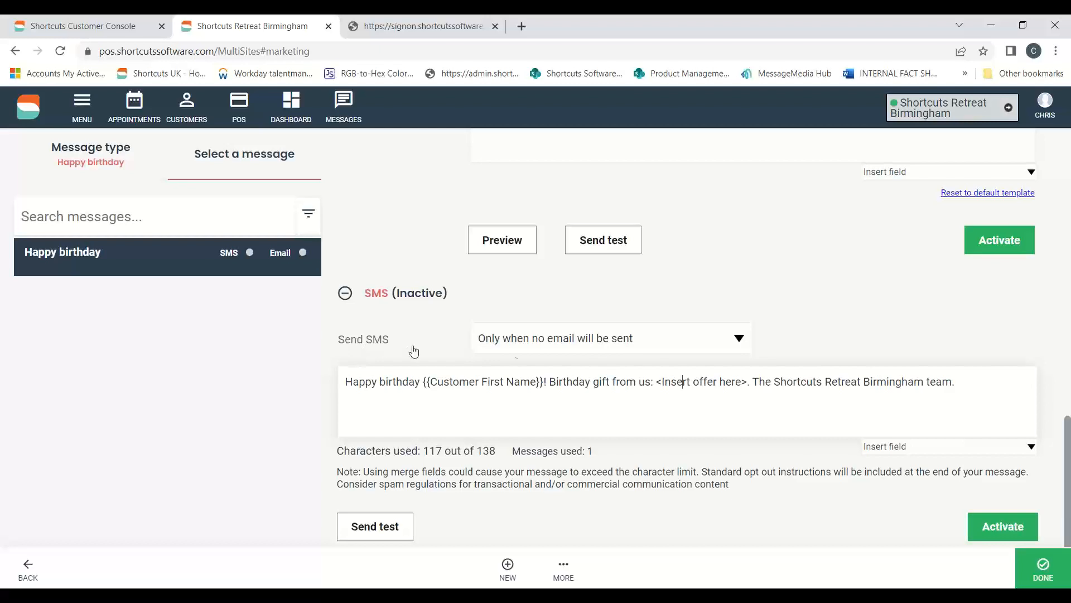
click(627, 346)
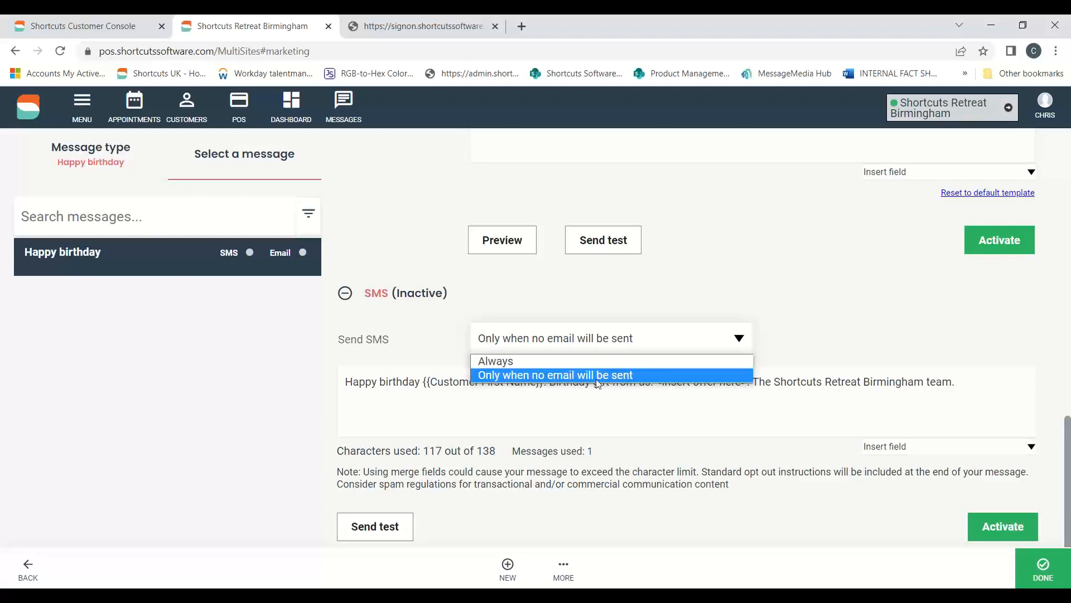
click(488, 380)
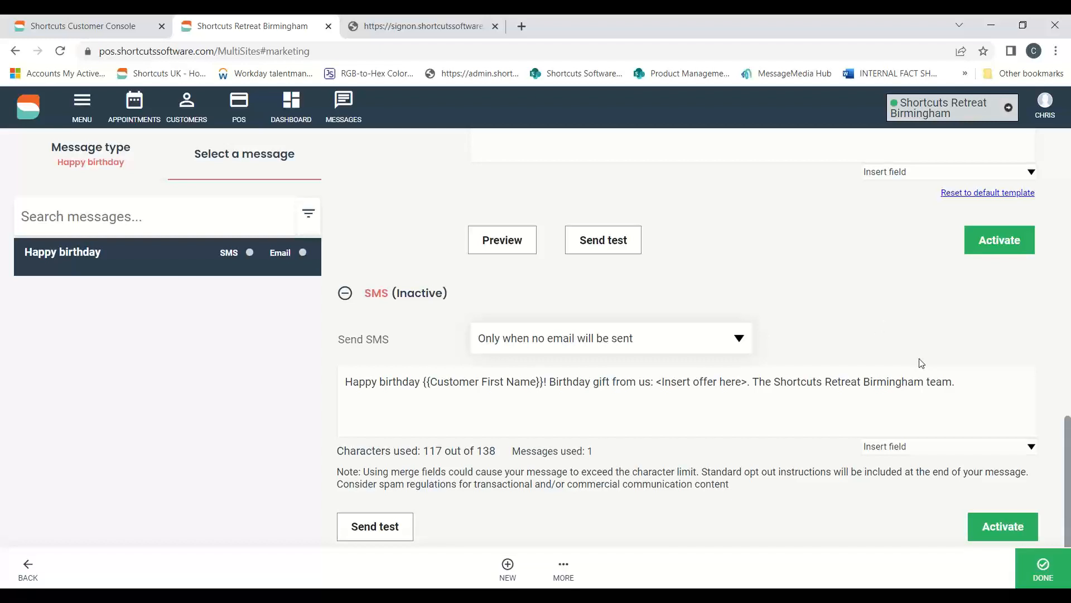
Review the whole Happy birthday message from its send schedule through the offer to the SMS text
scroll(923, 367, up, 15)
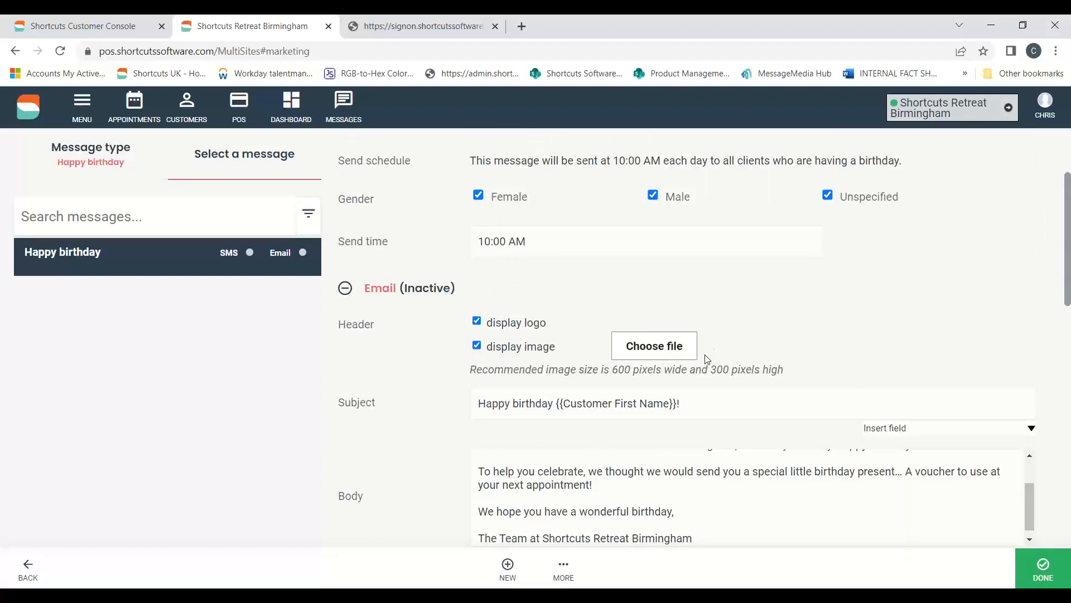
scroll(707, 359, down, 7)
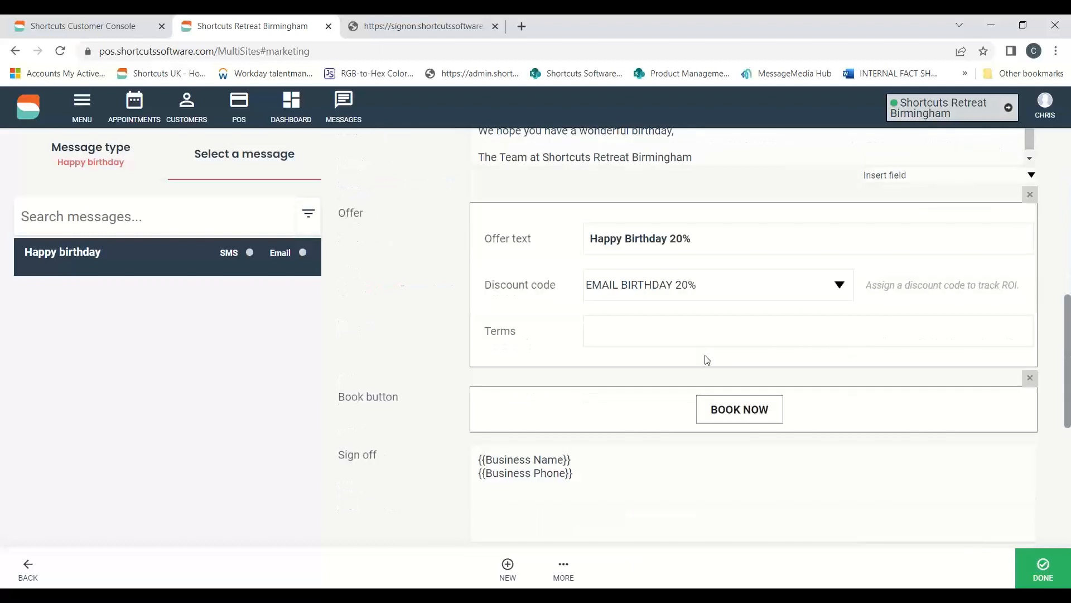
scroll(707, 359, down, 7)
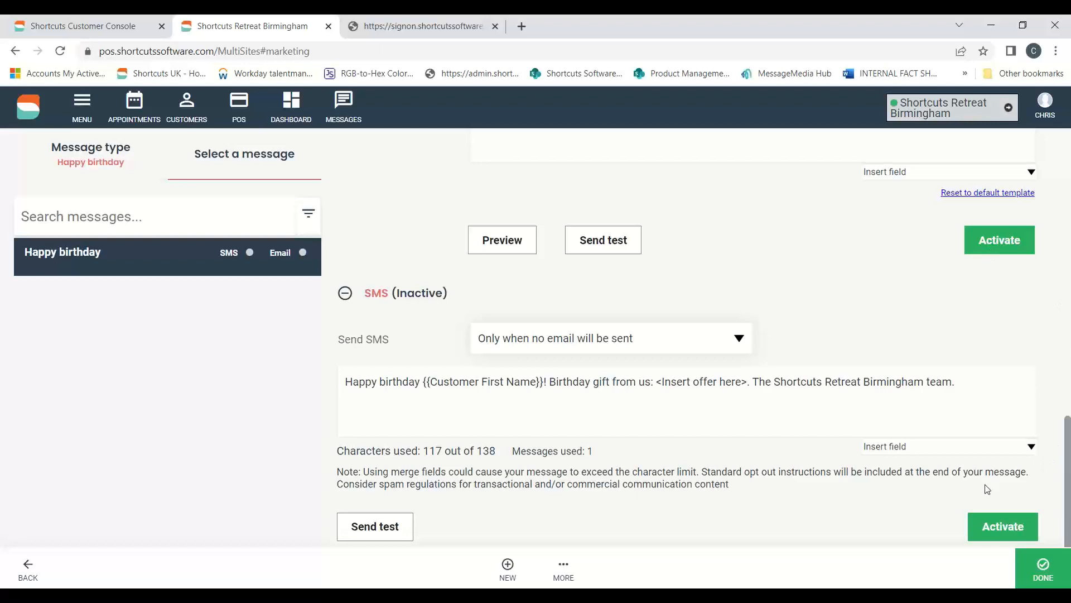
Open the Pre-arrival instructions message from the list of message types and expand its Email section
click(83, 106)
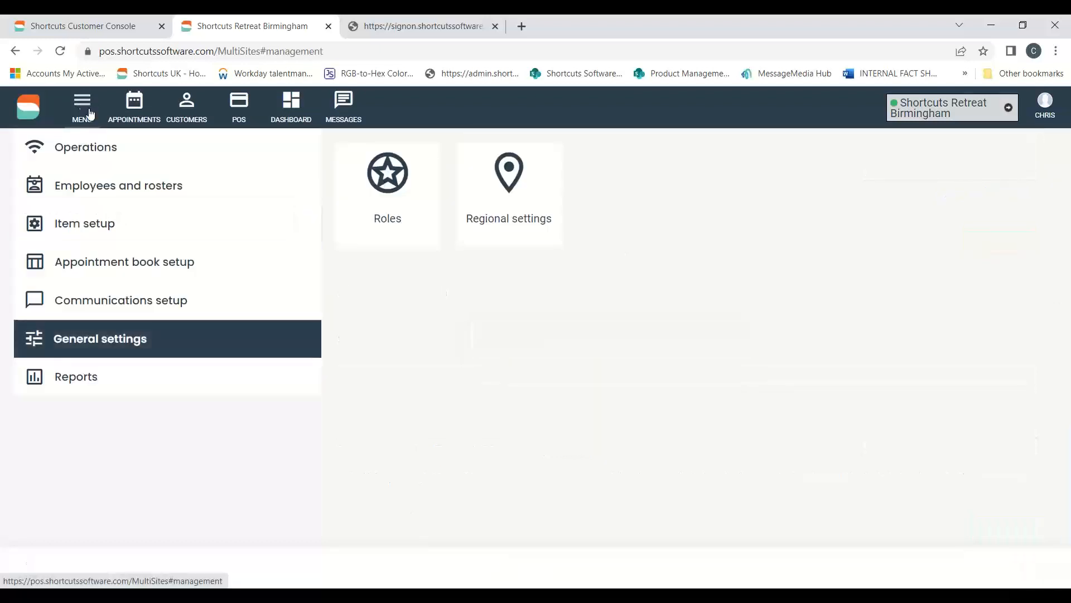
click(354, 119)
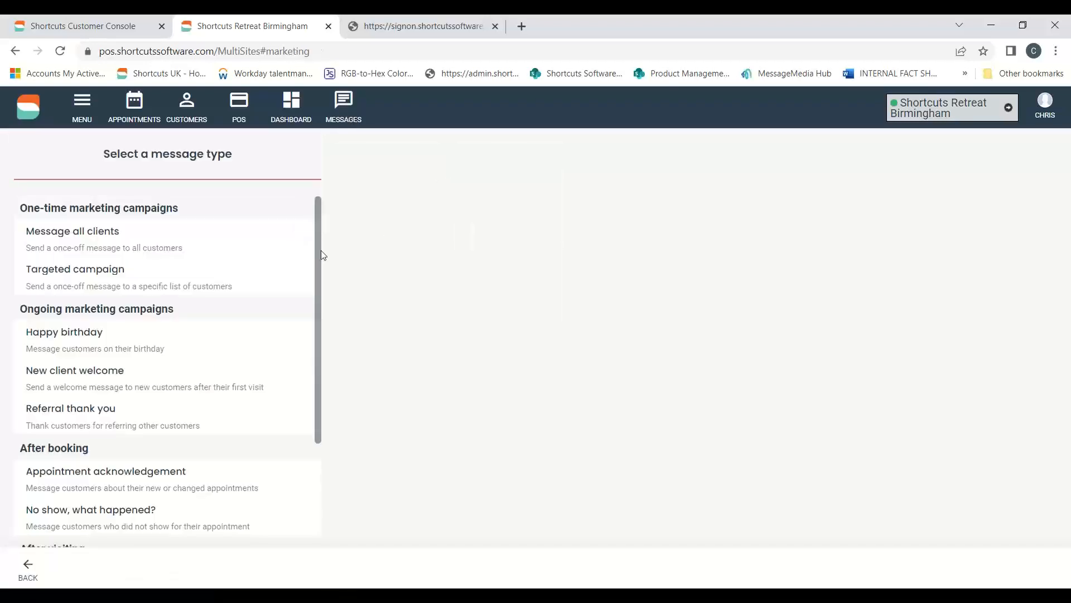
scroll(259, 249, down, 3)
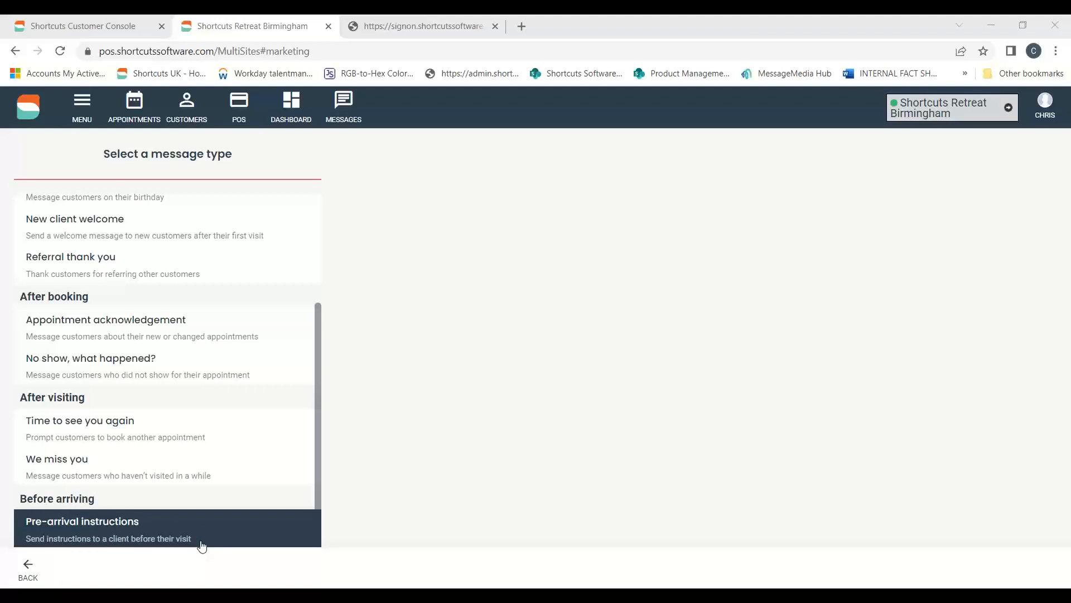
click(110, 540)
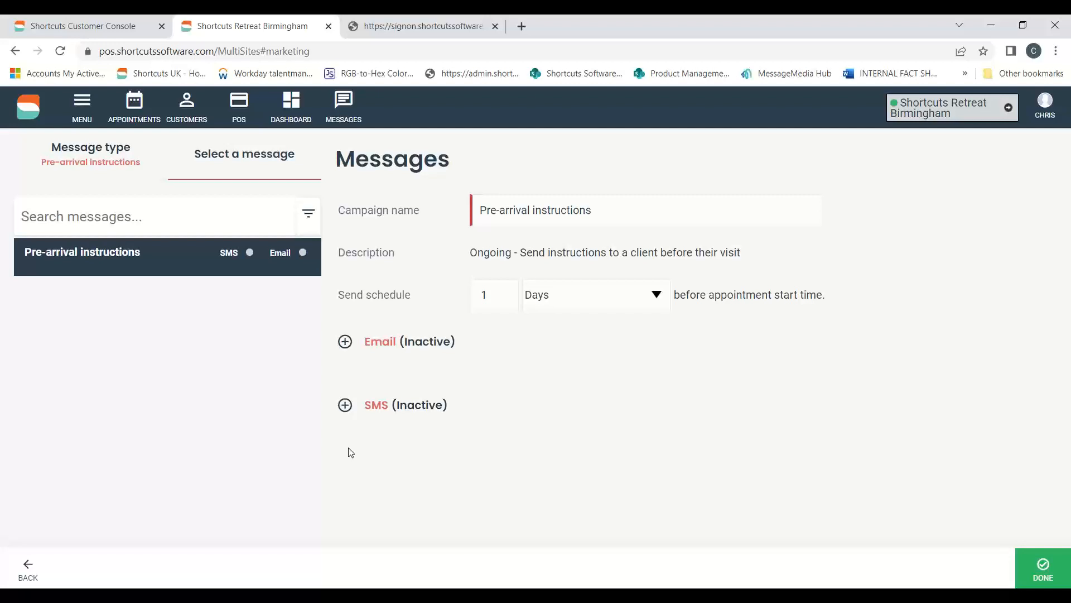
click(393, 343)
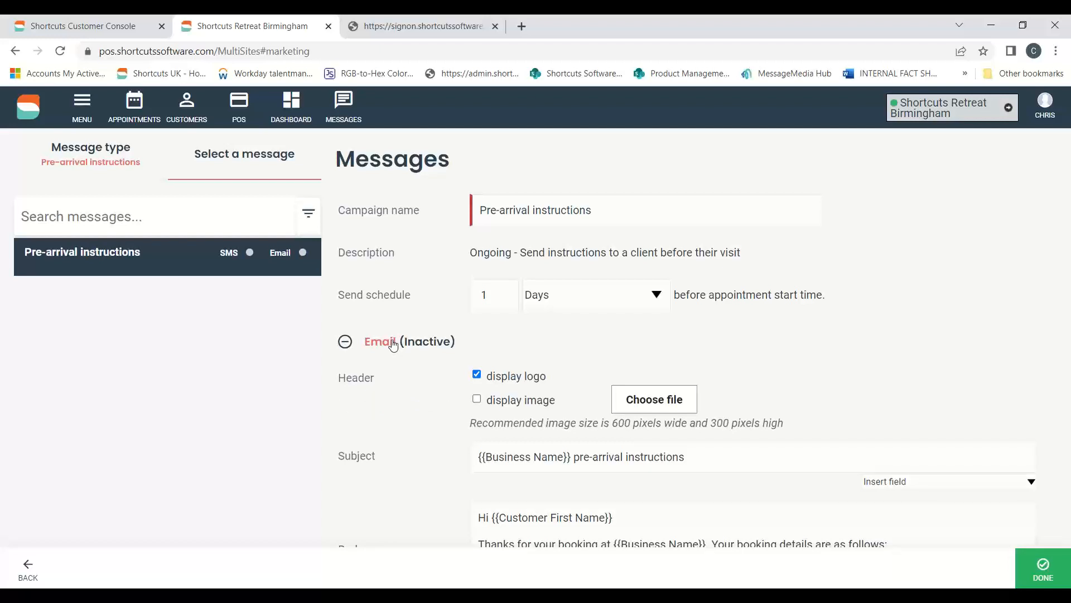
Check the Pre-arrival instructions campaign name, the send schedule's time units, and the email's header, subject and body
drag(594, 211, 477, 210)
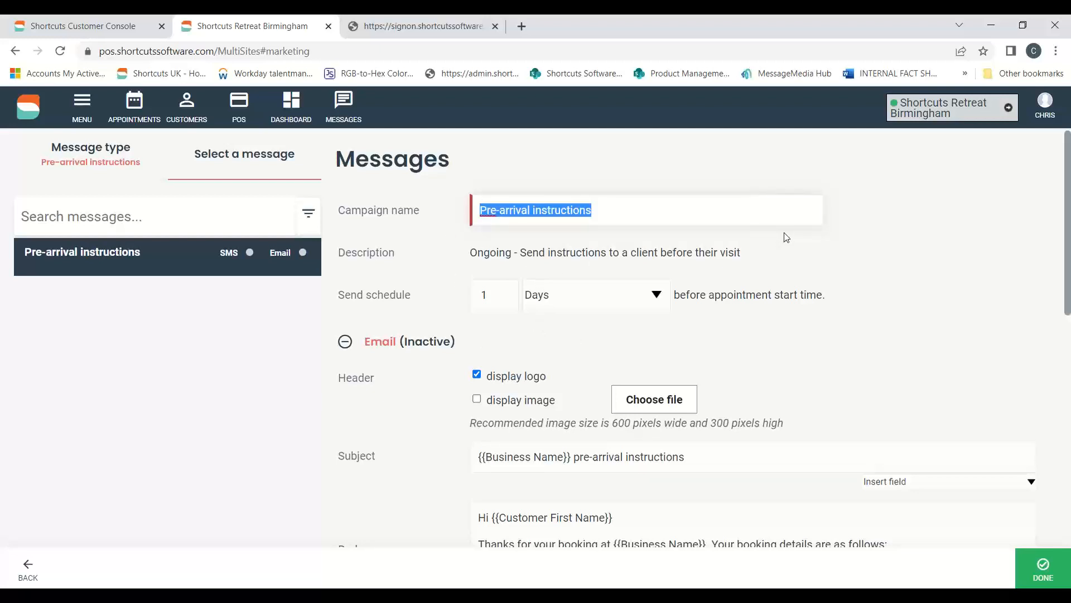
click(648, 309)
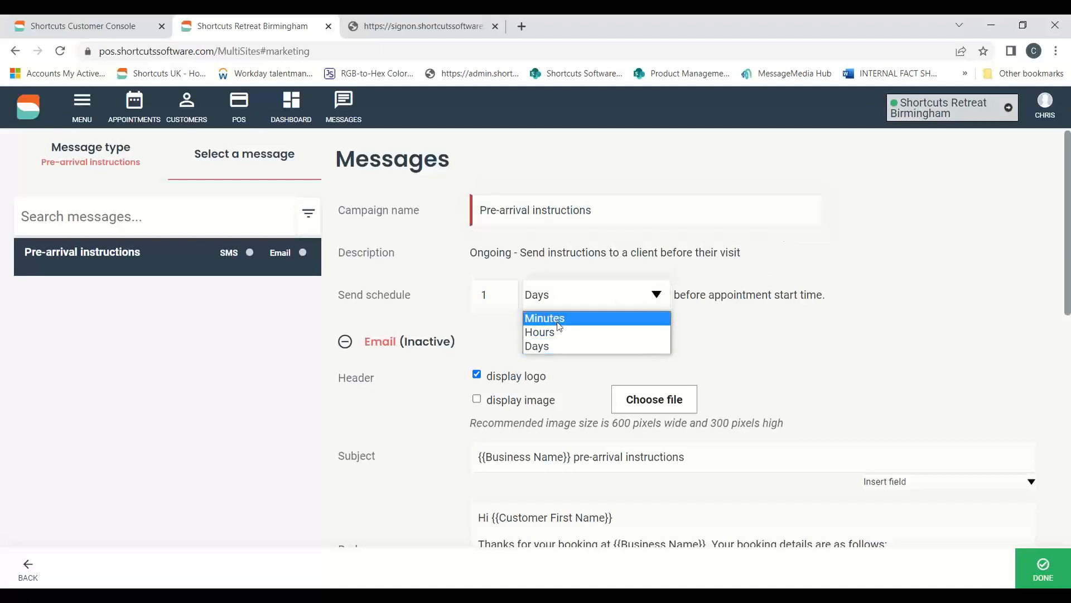
click(895, 261)
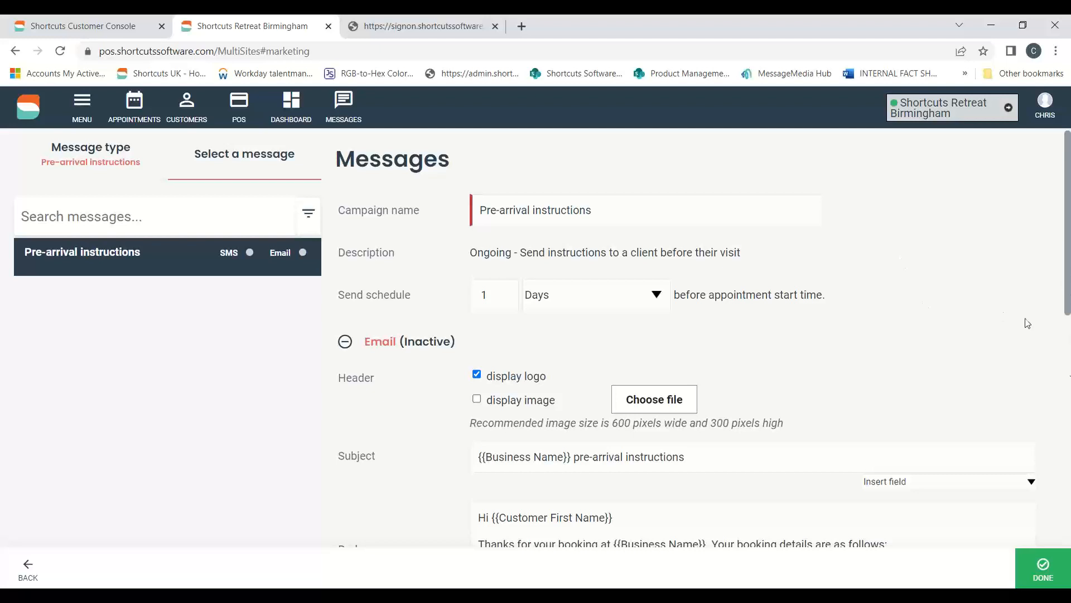
scroll(913, 307, down, 3)
scroll(926, 308, down, 1)
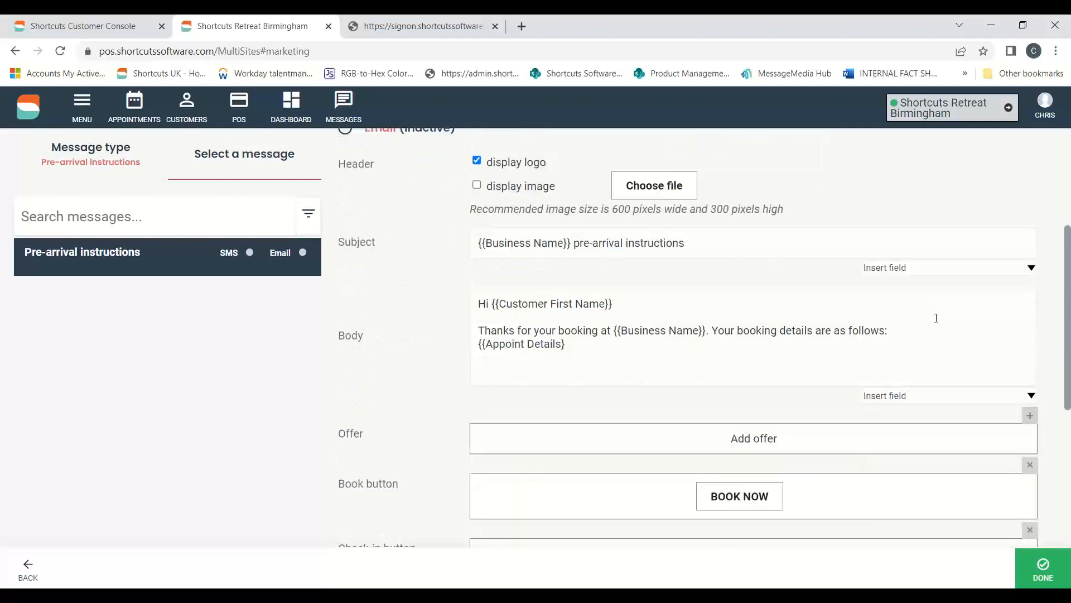
Add the line "Please maintain social distancing" below the appointment details in the pre-arrival email body
click(559, 359)
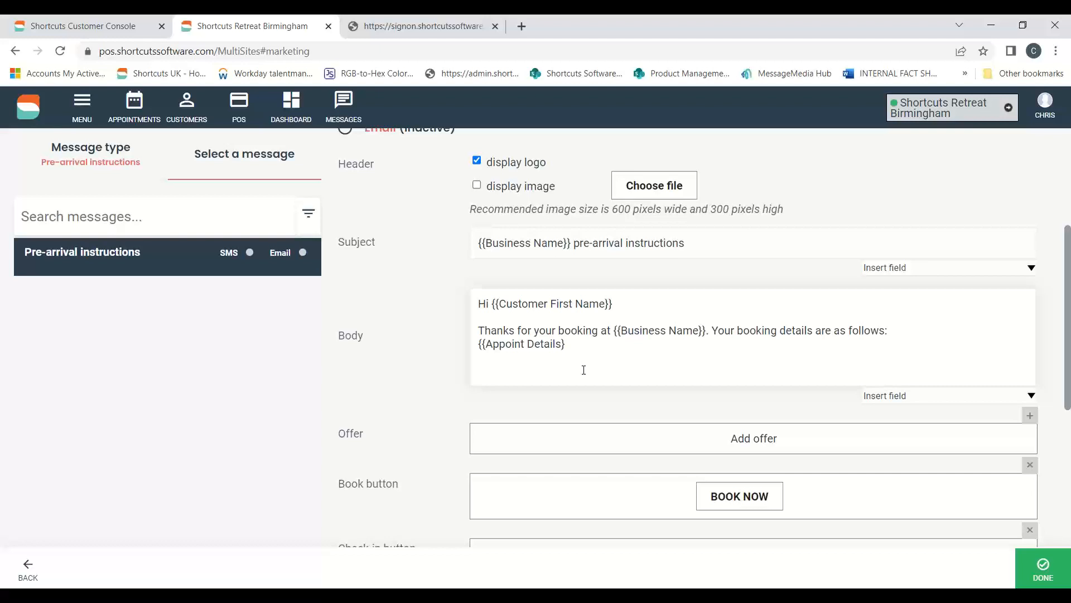
click(485, 372)
text(Please maintain social distancing)
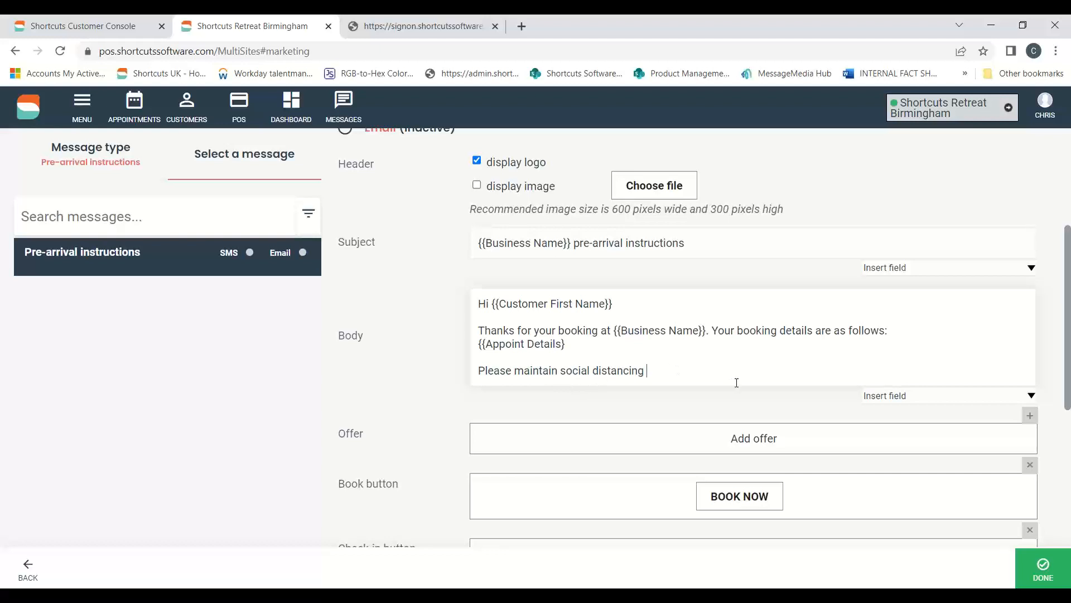
Delete the social distancing line from the pre-arrival email body
key(BackSpace)
key(BackSpace)
key(BackSpace)
key(BackSpace)
key(BackSpace)
key(BackSpace)
key(BackSpace)
key(BackSpace)
key(BackSpace)
key(BackSpace)
key(BackSpace)
key(BackSpace)
key(BackSpace)
key(BackSpace)
key(BackSpace)
key(BackSpace)
key(BackSpace)
key(BackSpace)
key(BackSpace)
key(BackSpace)
key(BackSpace)
key(BackSpace)
key(BackSpace)
key(BackSpace)
key(BackSpace)
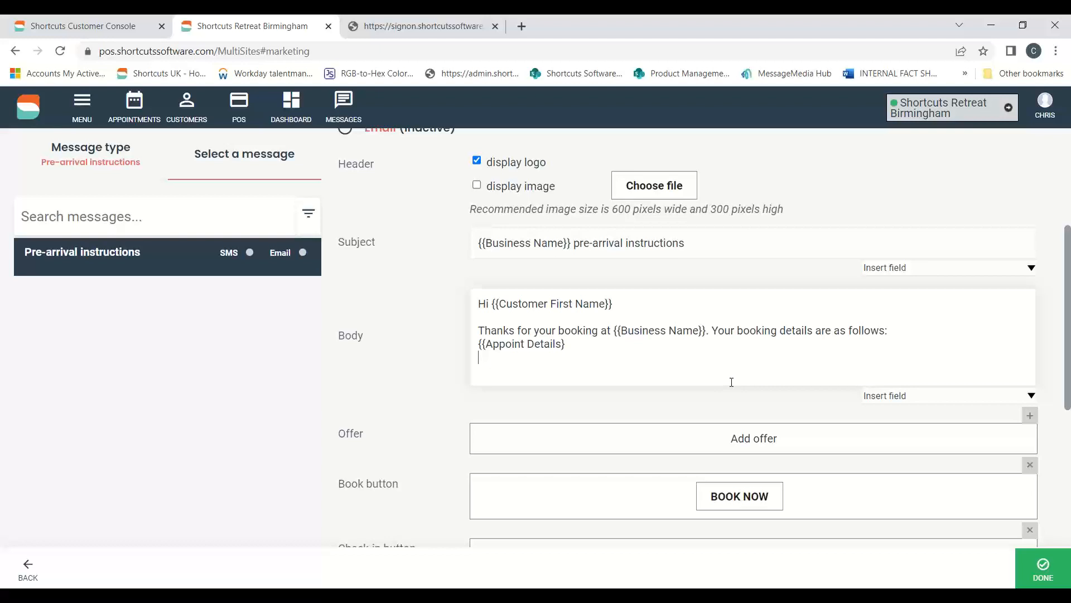
Start an SMS to the customer of the 11:30 am Cut & Finish appointment in the appointment book
click(143, 108)
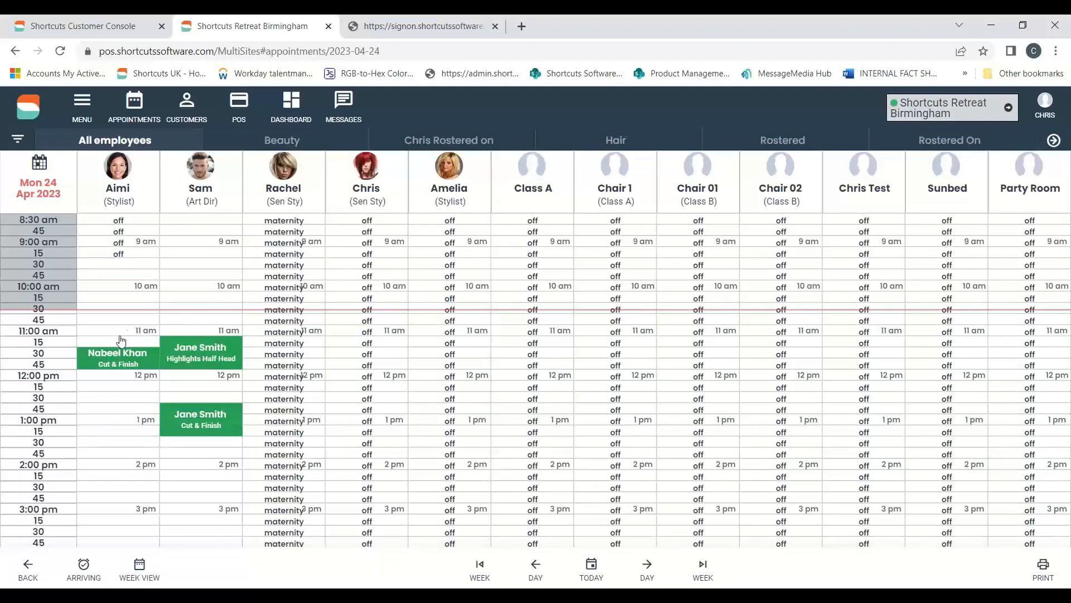
click(88, 361)
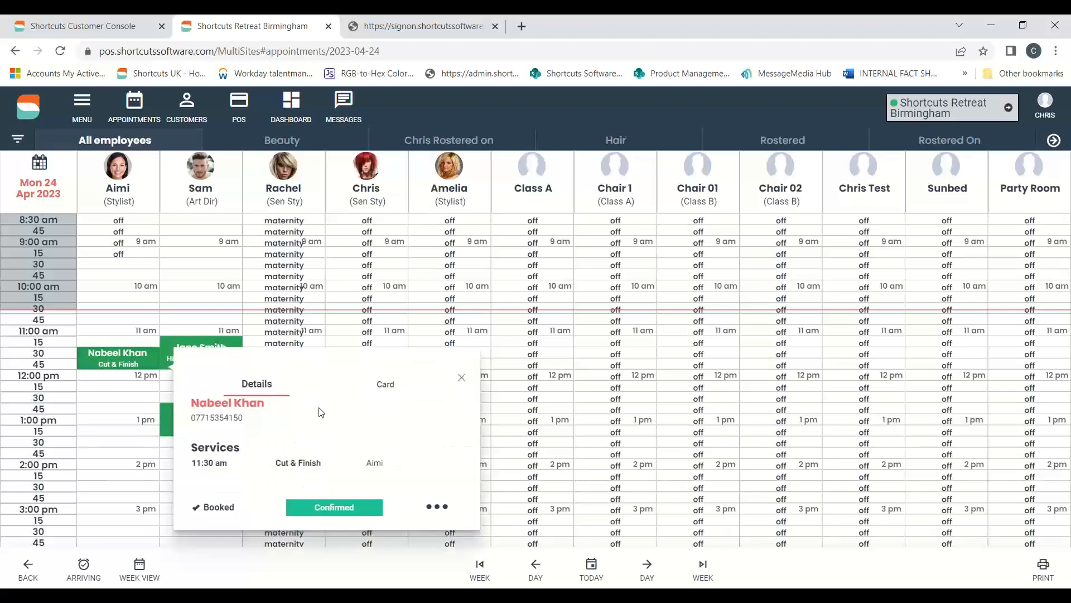
click(437, 506)
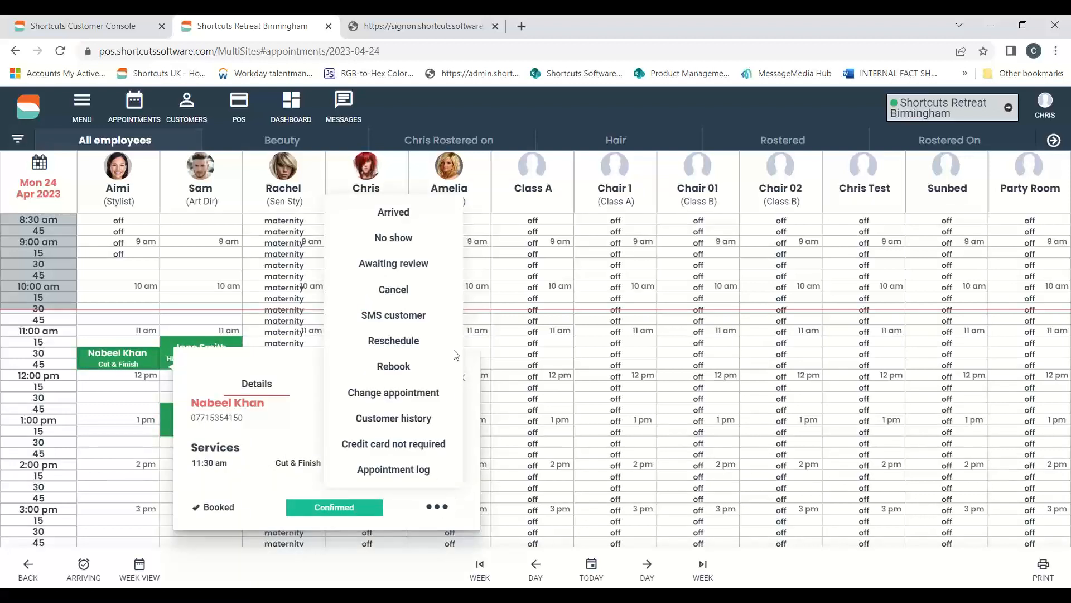
click(368, 317)
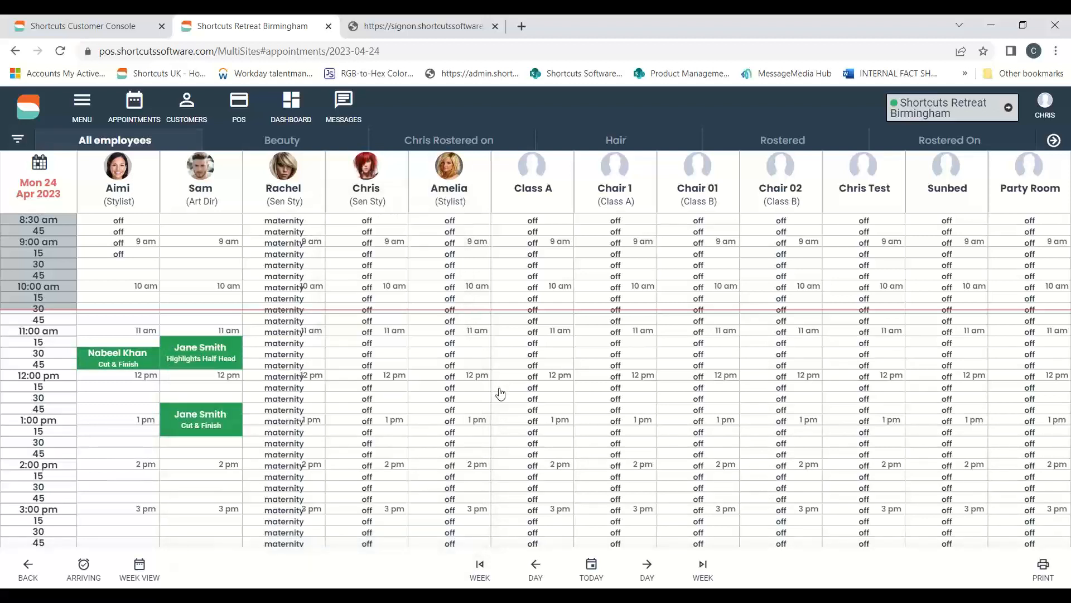
Fill the customer's SMS with the "Please come to the front desk" template
click(748, 322)
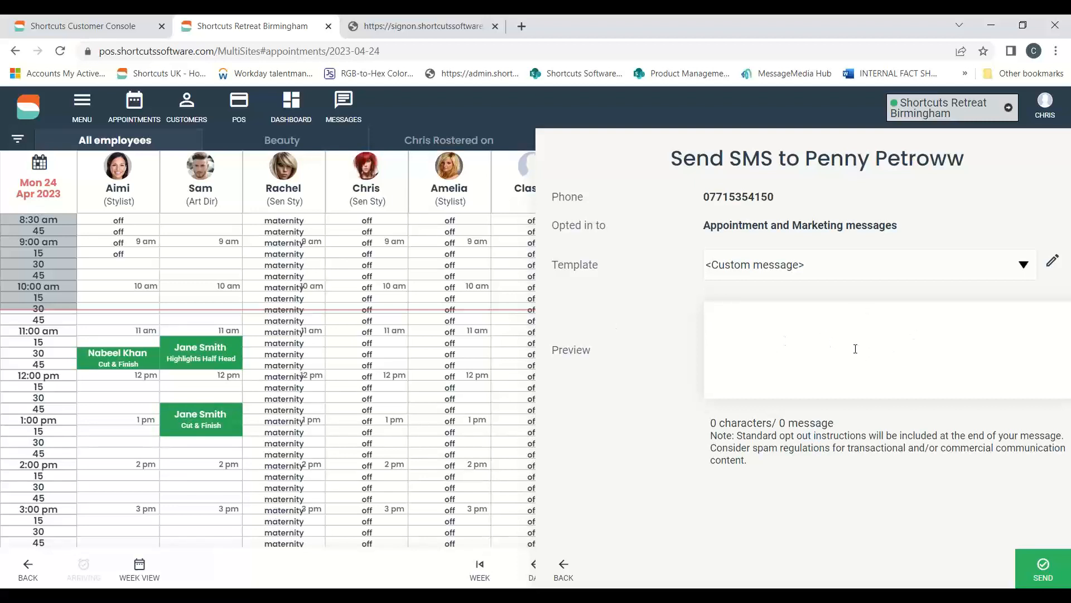
click(1011, 273)
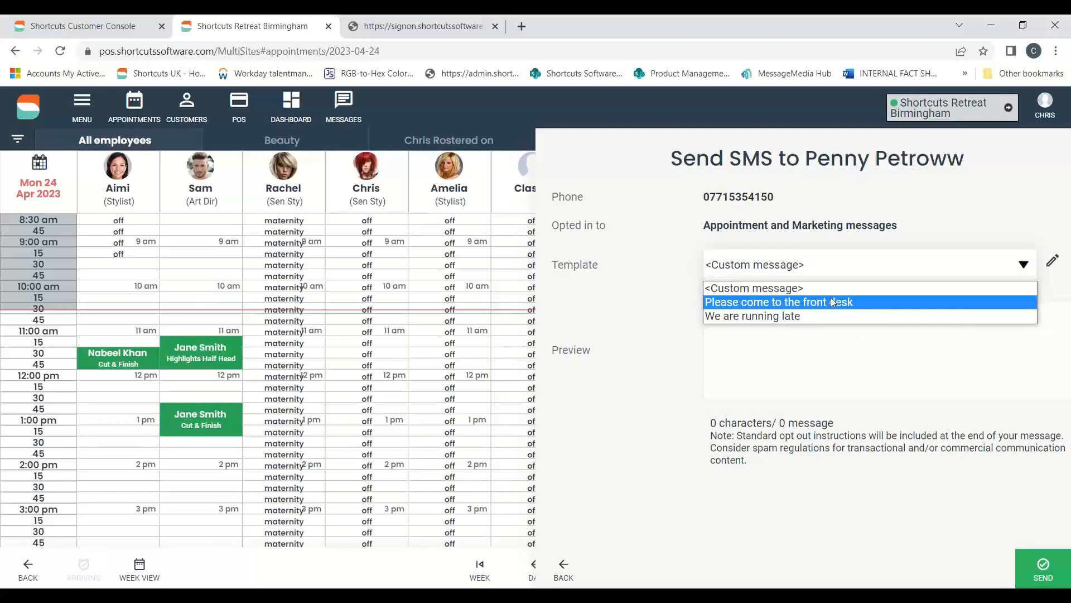
click(759, 302)
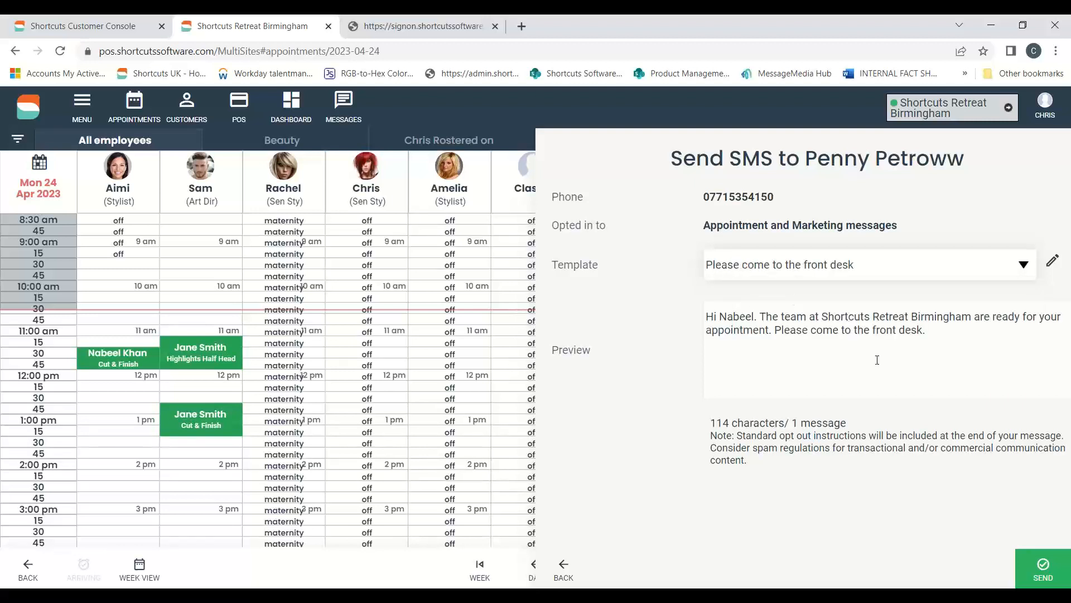
Switch the customer's SMS to the "We are running late" template and leave the message without sending it
click(866, 268)
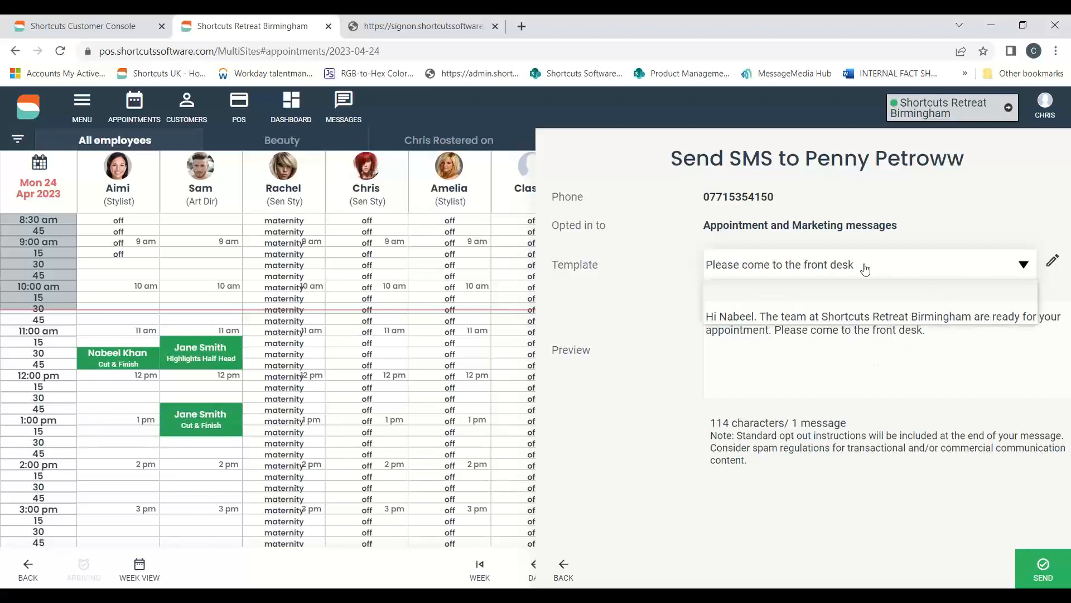
click(798, 315)
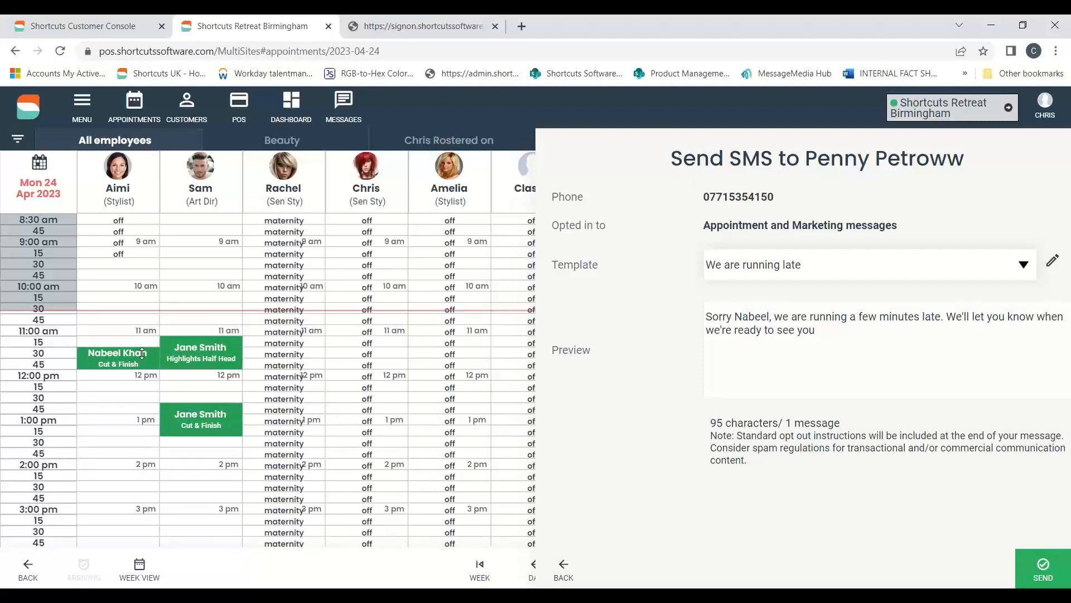
click(813, 271)
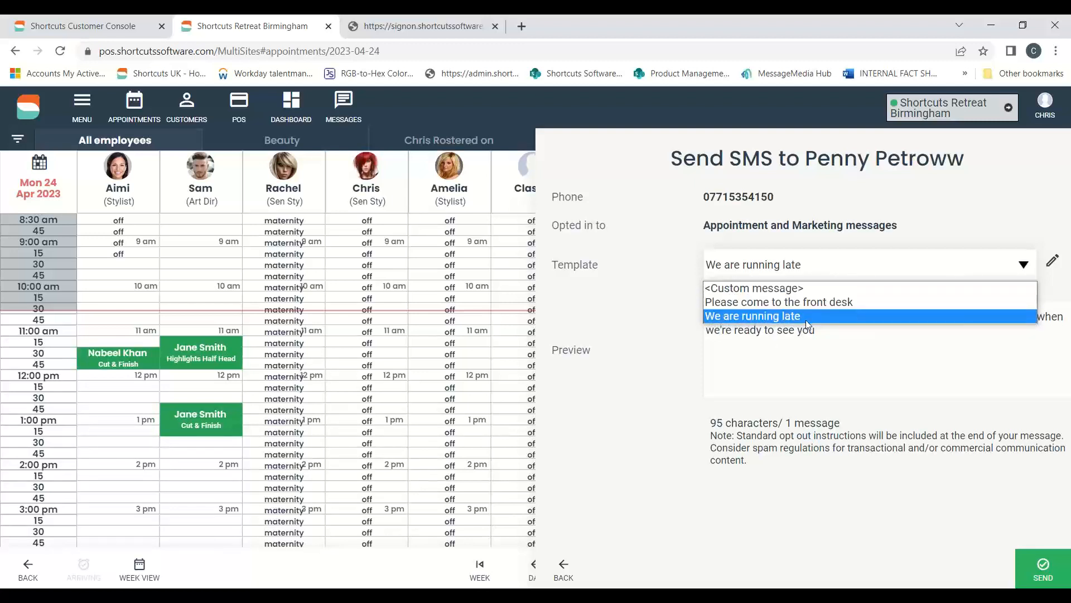
click(670, 243)
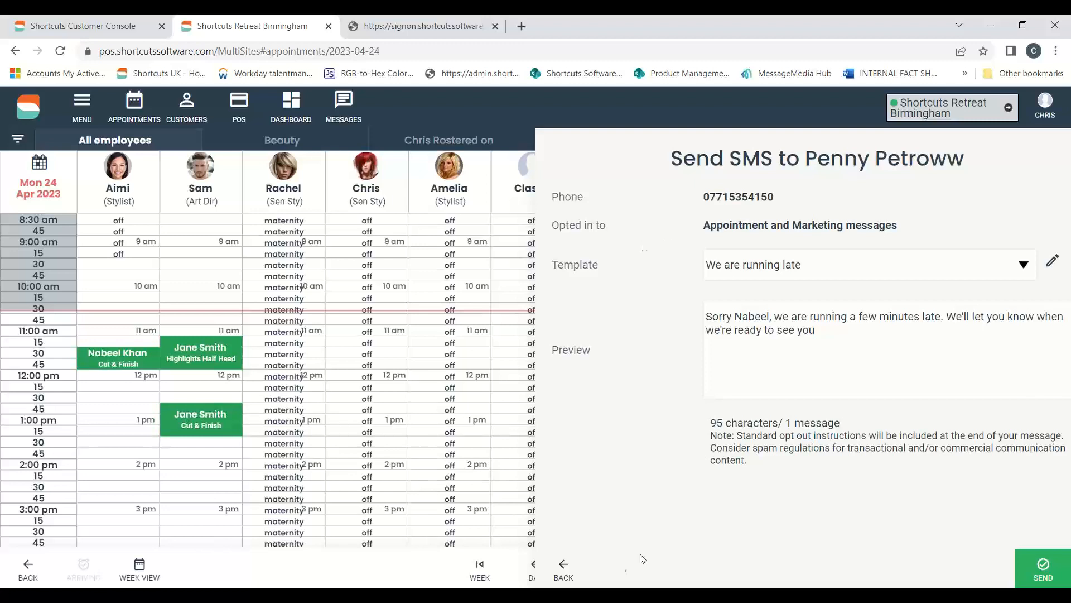
click(558, 571)
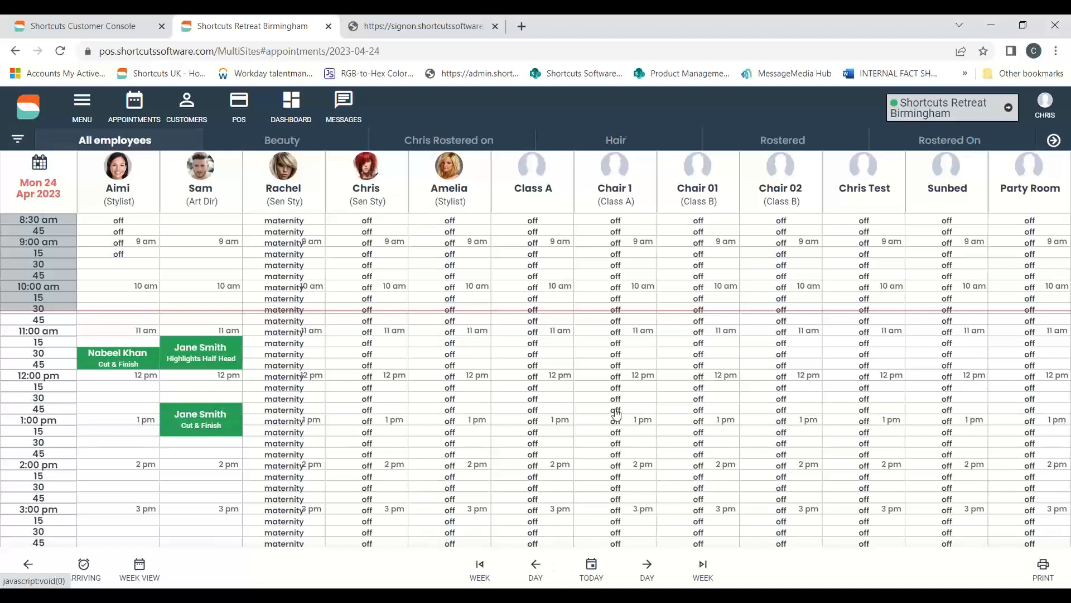
Open the SMS templates in the communications setup and start a blank new template
click(82, 106)
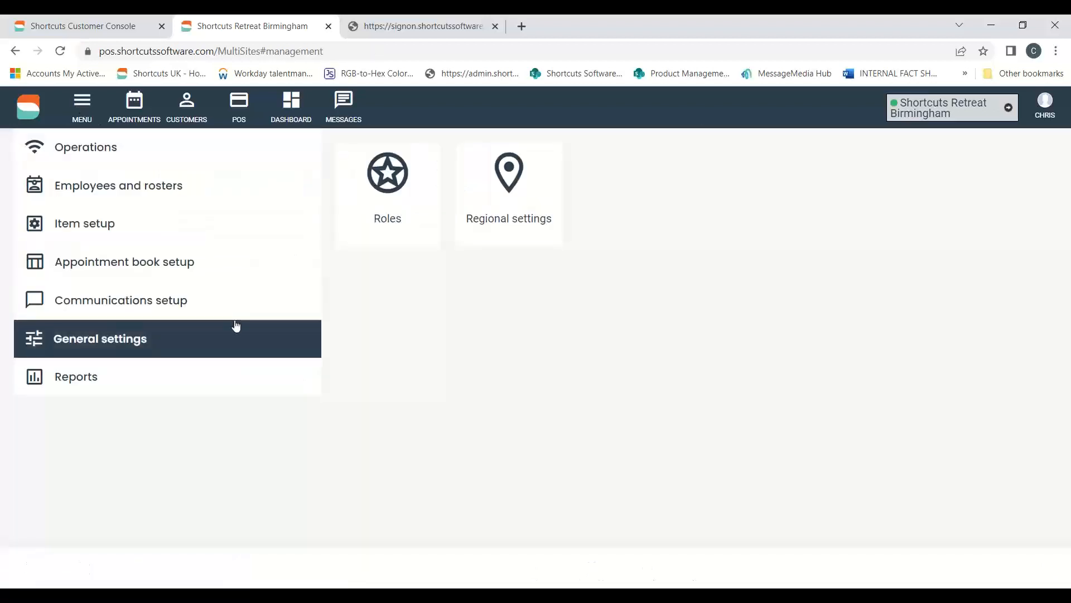
click(122, 301)
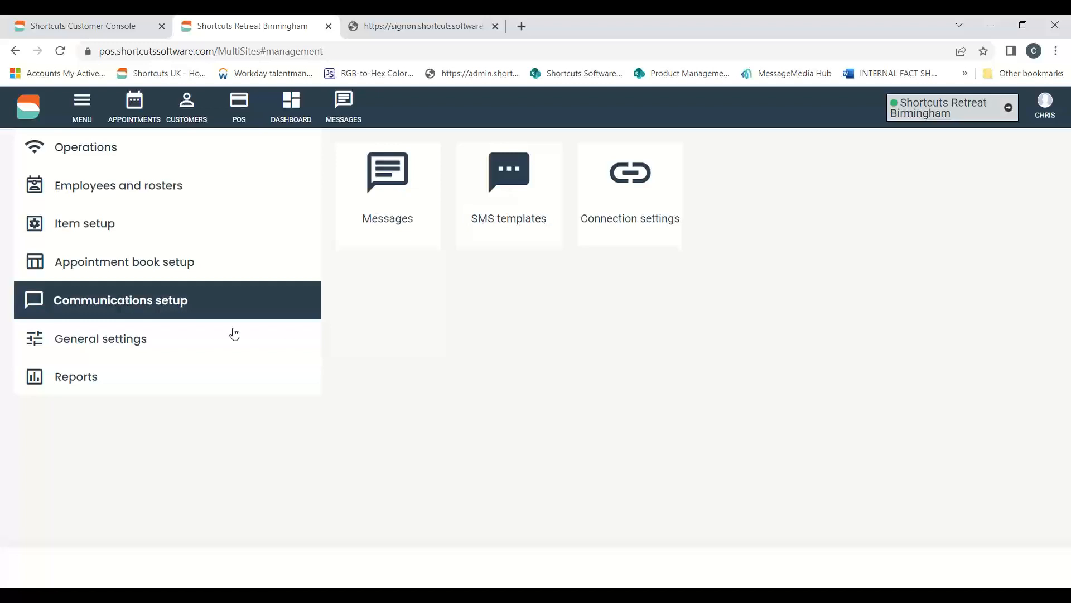
click(524, 164)
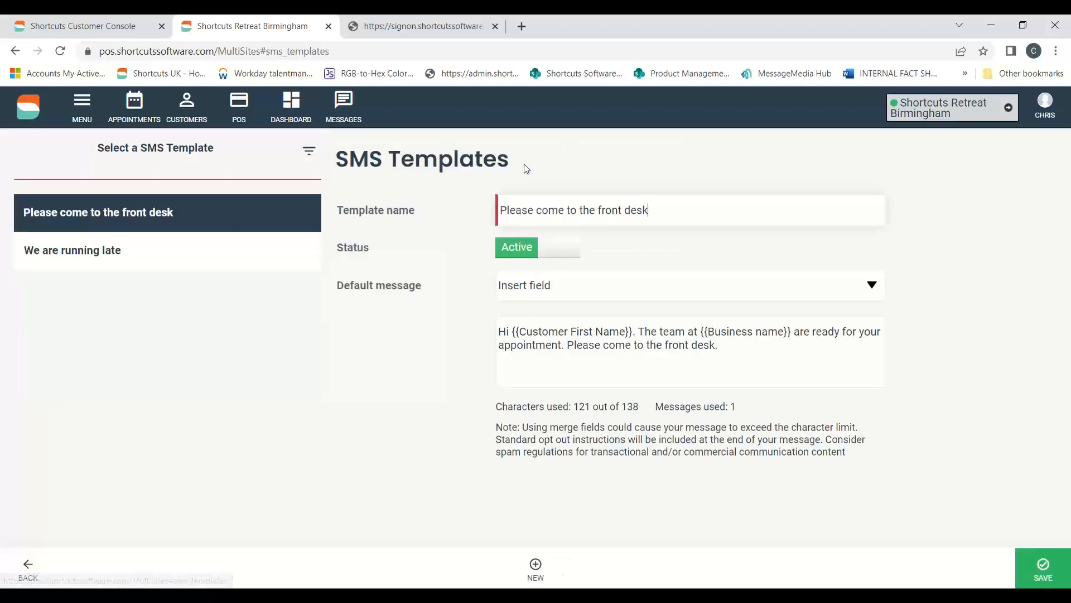
click(535, 566)
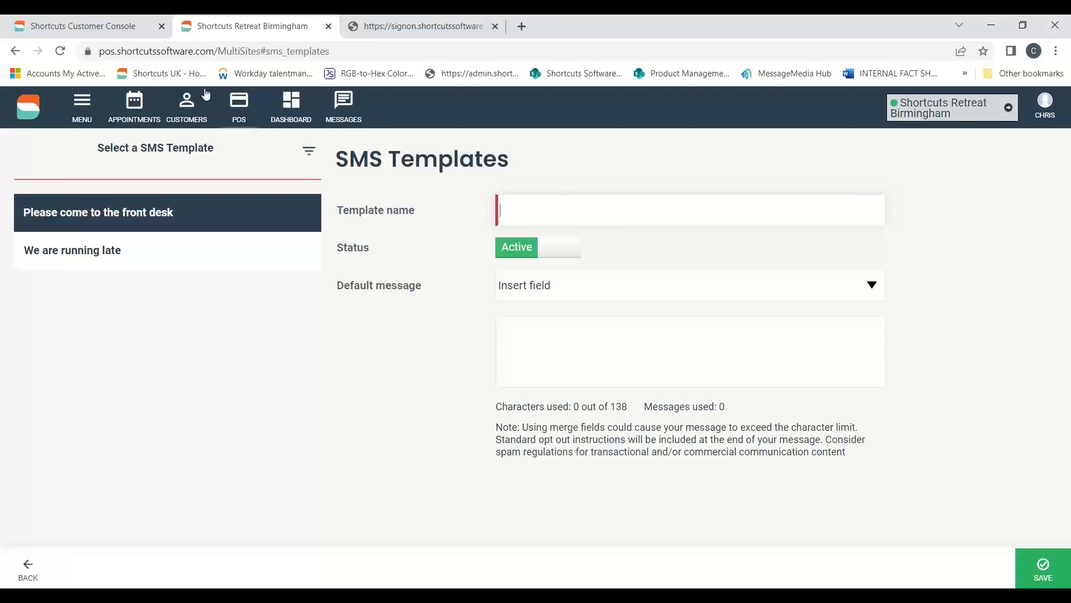
Open the existing "Message all clients" one-time marketing campaign and expand its email settings
click(349, 109)
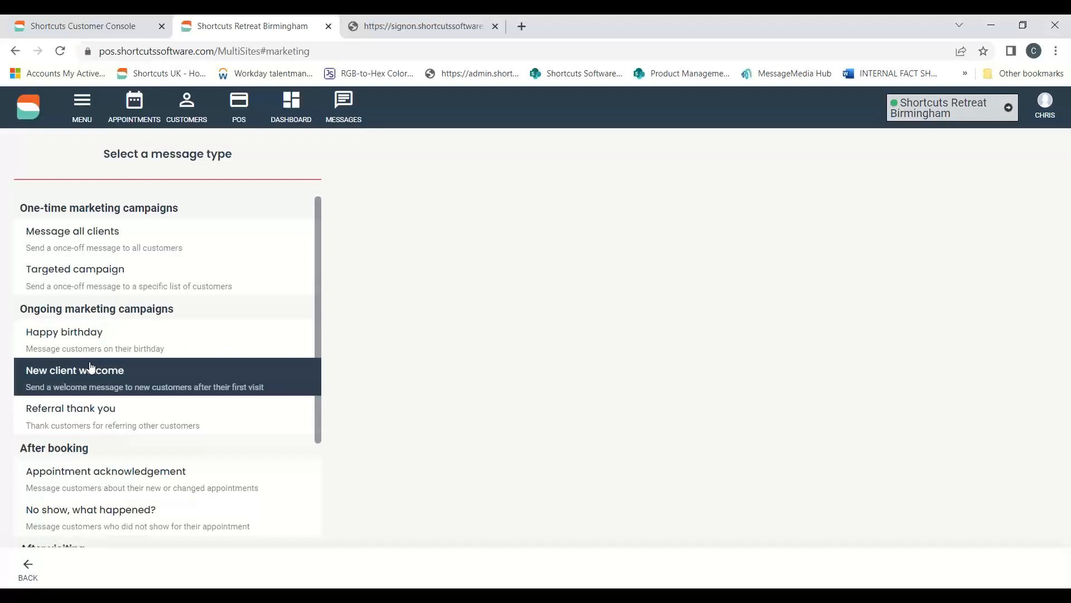
drag(20, 208, 191, 220)
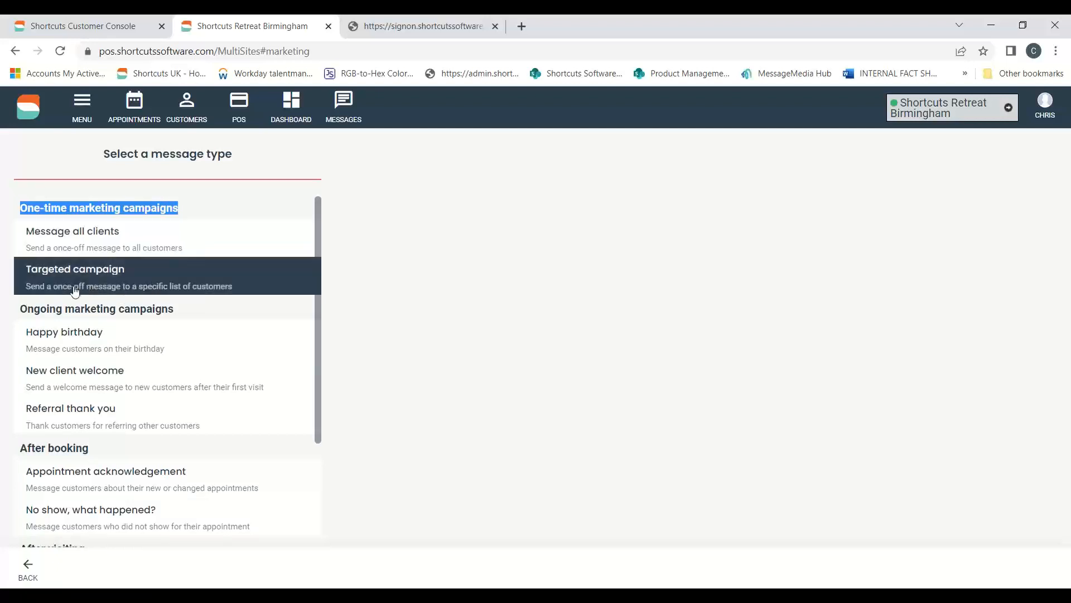
click(112, 239)
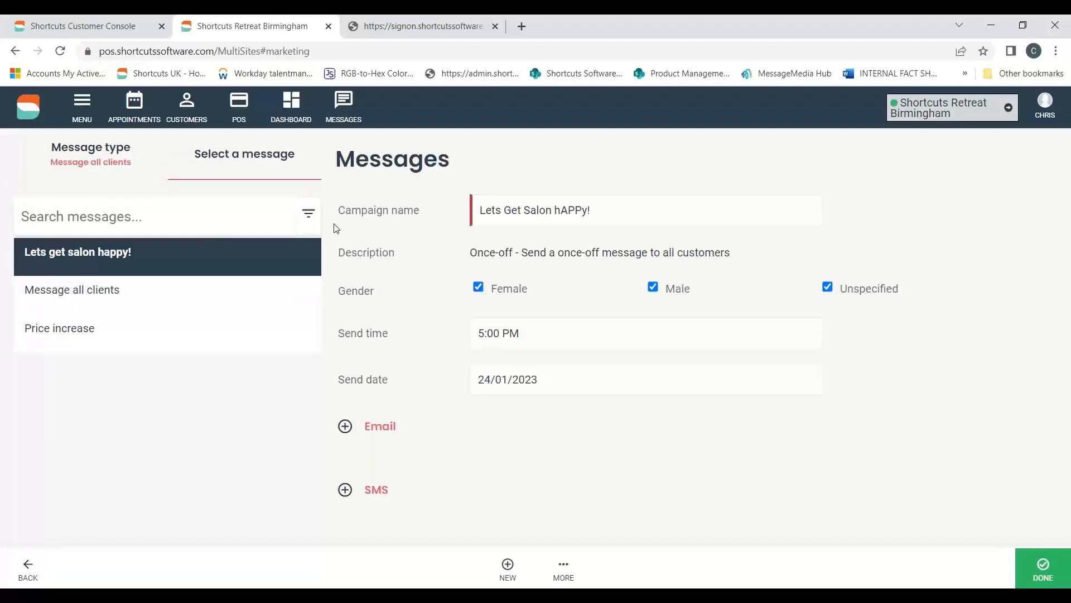
click(118, 302)
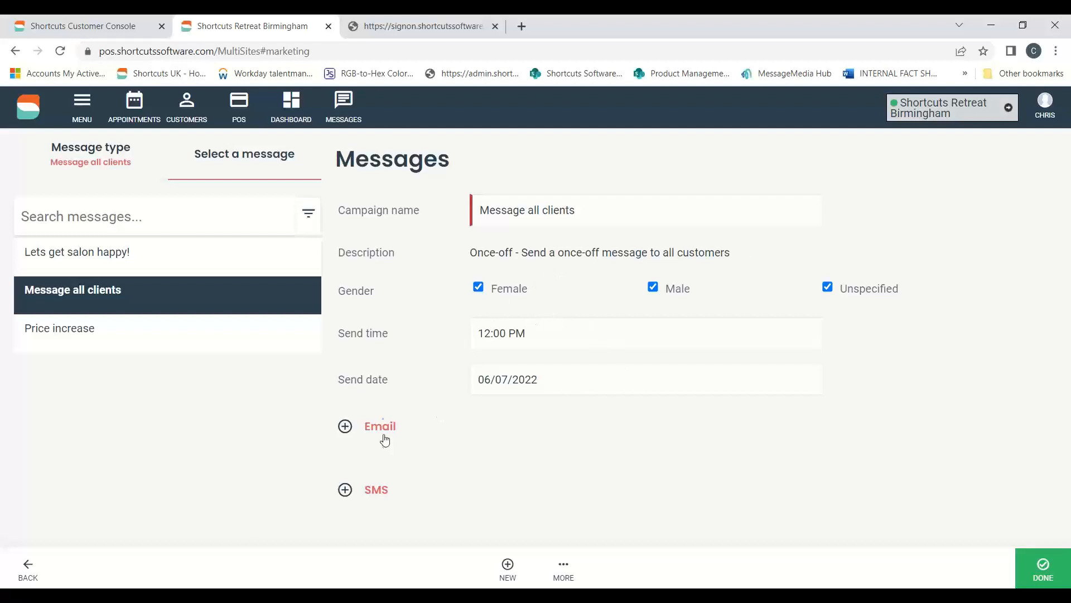
drag(382, 437, 488, 455)
click(354, 429)
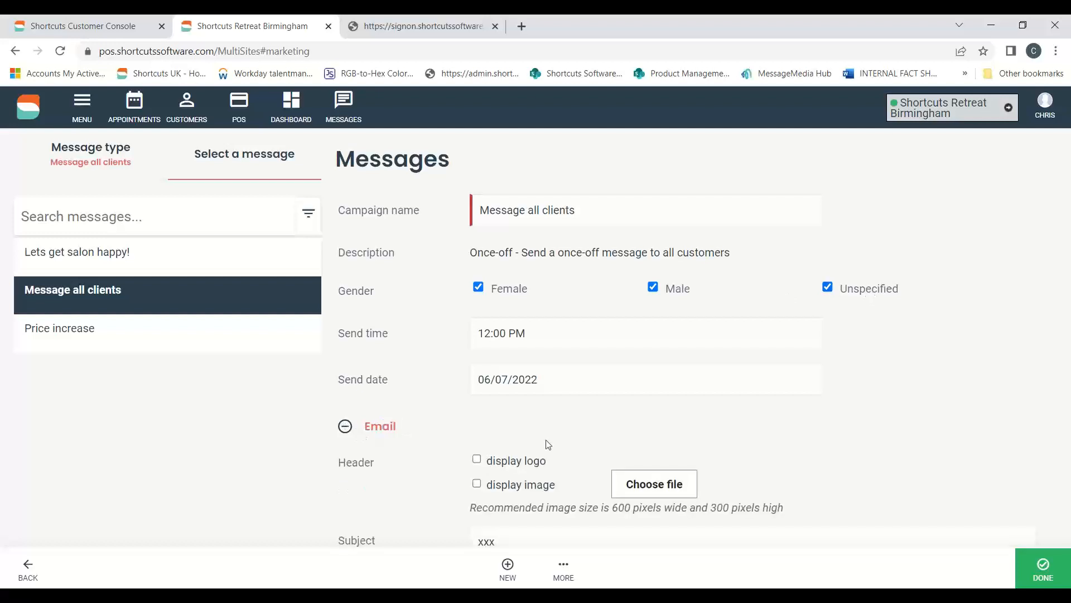
Examine the "Message all clients" email's header, subject, body, offer, booking buttons and sign-off, plus the campaign name and send settings
scroll(665, 402, down, 1)
scroll(798, 396, down, 7)
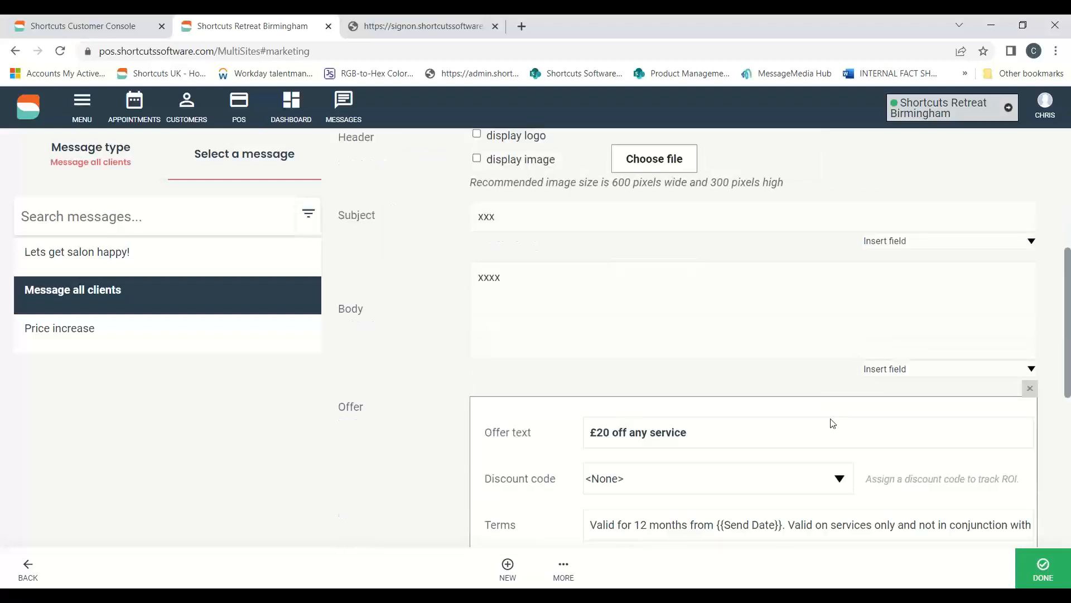
scroll(832, 436, up, 2)
scroll(725, 418, up, 3)
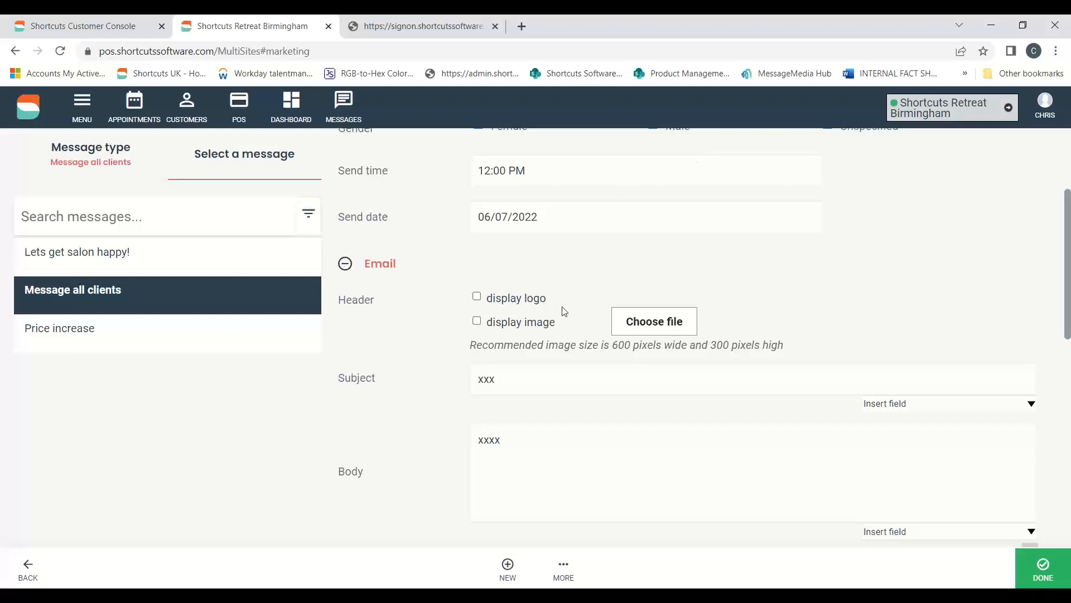
scroll(605, 400, down, 7)
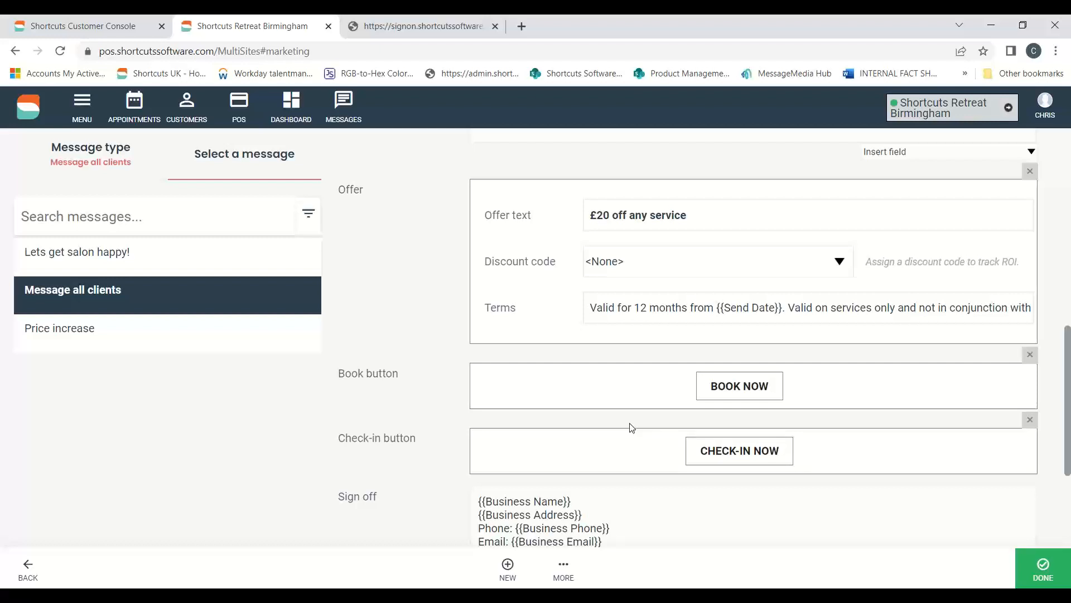
scroll(590, 393, up, 12)
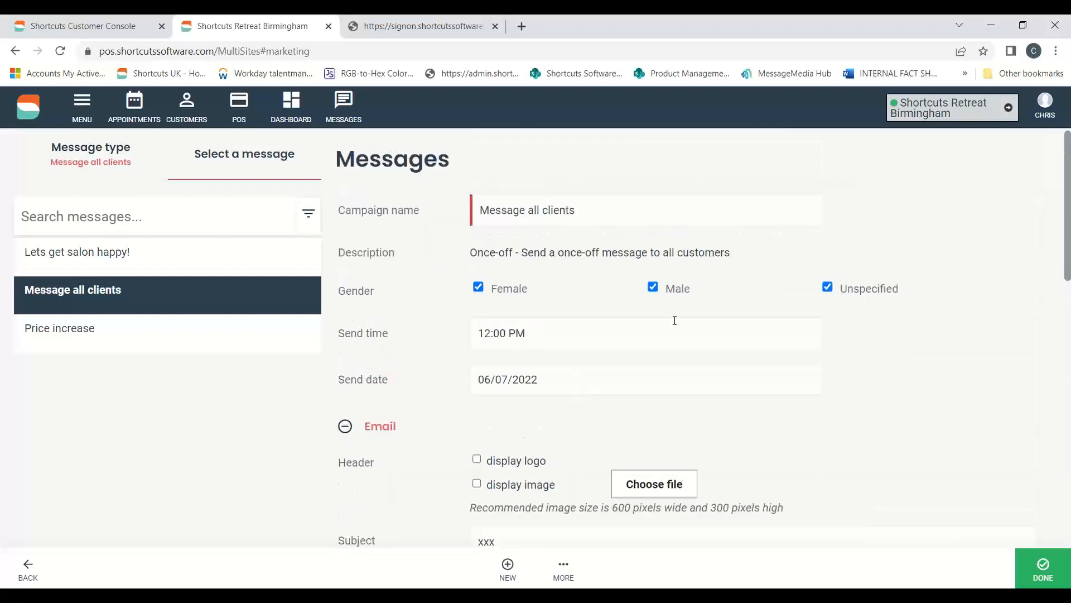
scroll(824, 244, down, 1)
scroll(825, 242, down, 10)
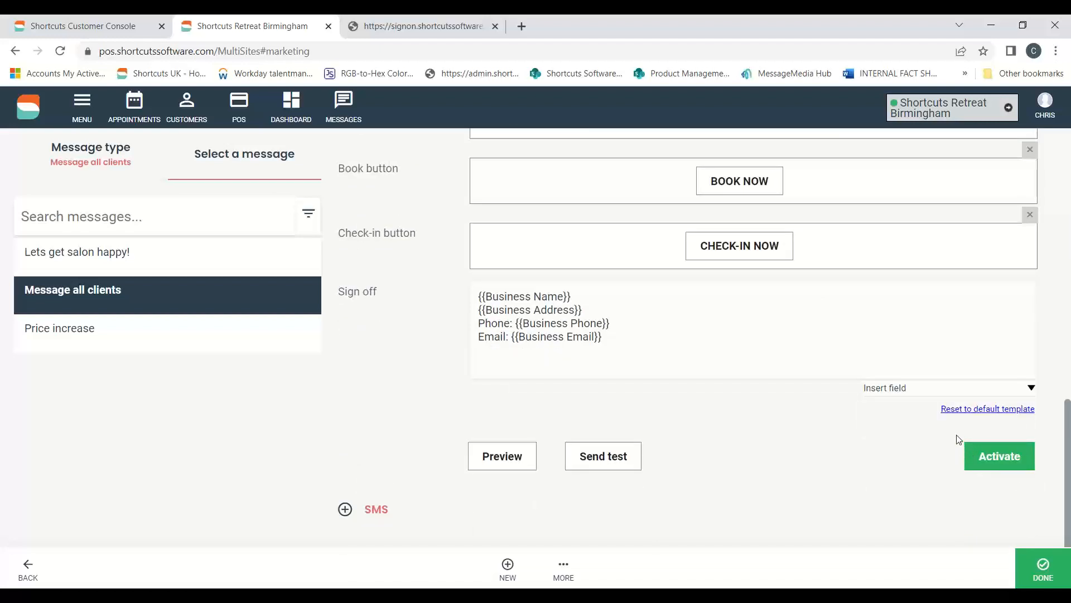
click(1054, 56)
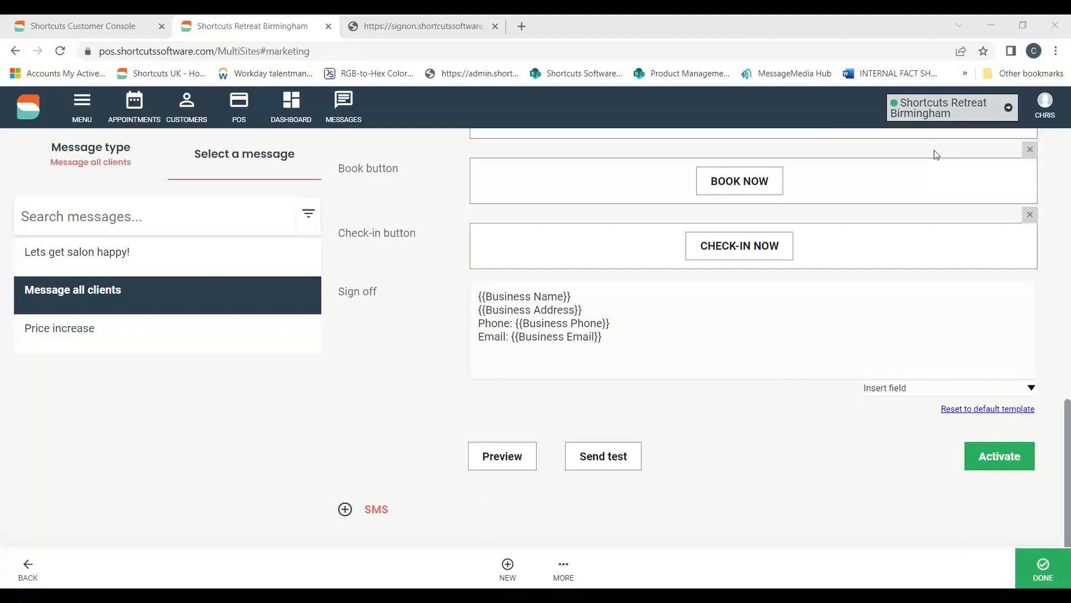
scroll(791, 319, up, 5)
scroll(795, 320, up, 5)
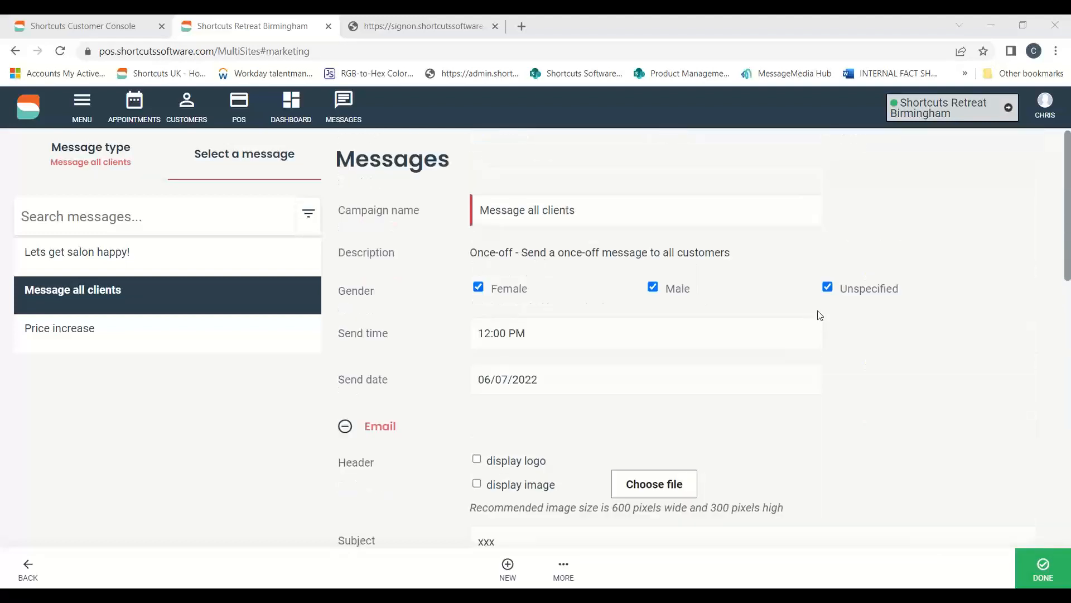
double_click(558, 210)
drag(529, 210, 434, 215)
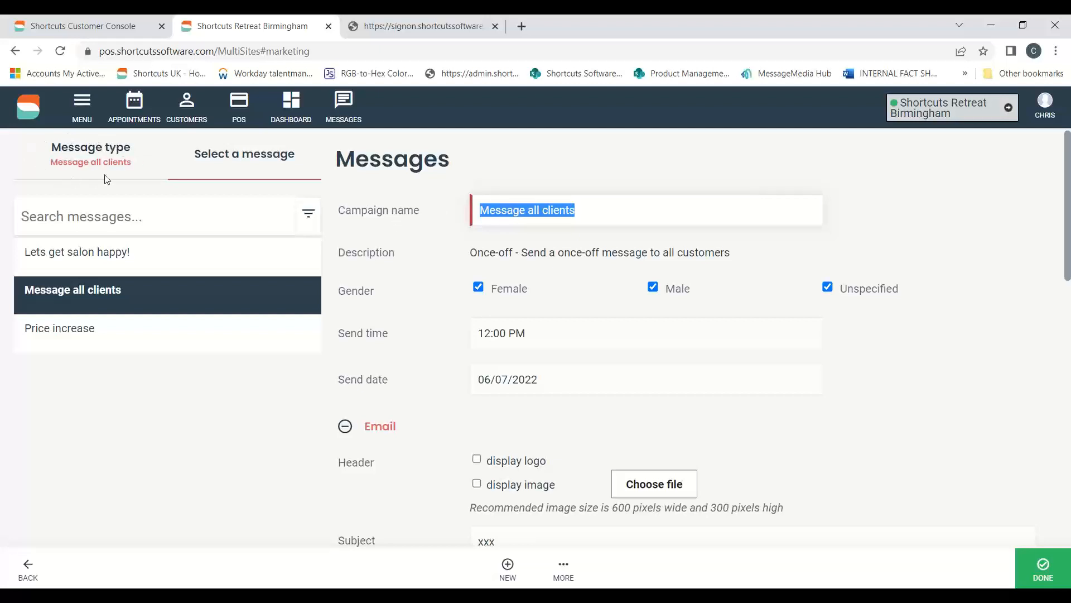
Open the first targeted campaign among the one-time marketing campaigns and review its recipients setting
click(61, 164)
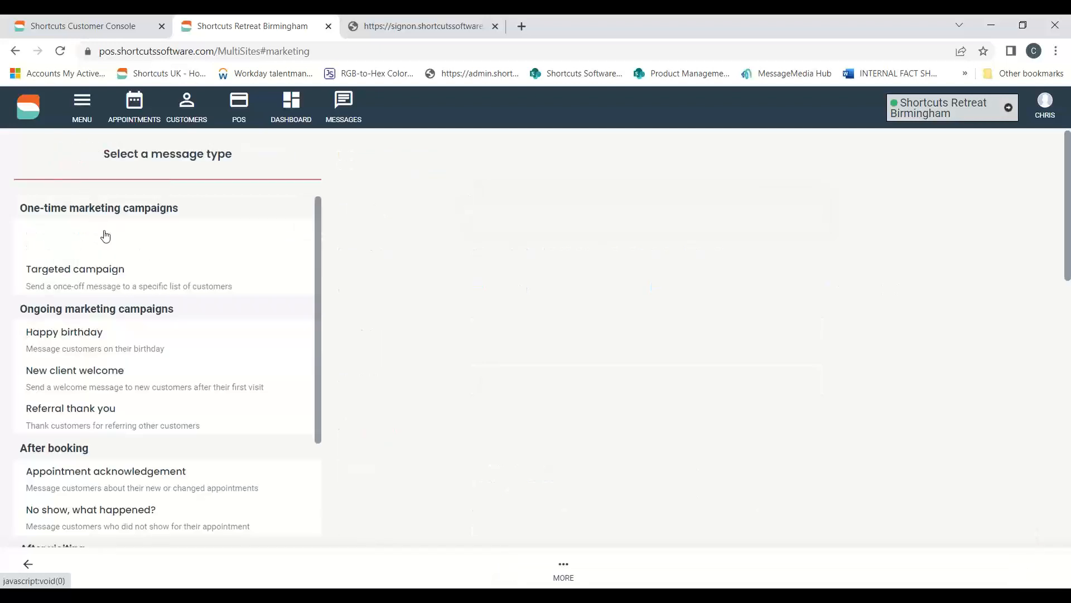
click(46, 276)
click(142, 304)
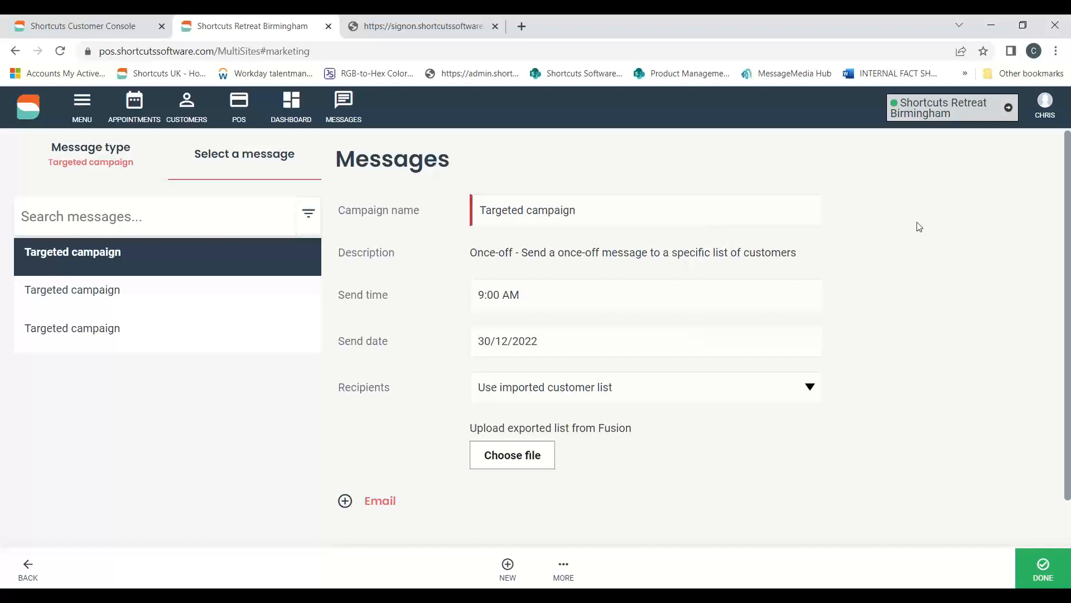
scroll(915, 227, down, 1)
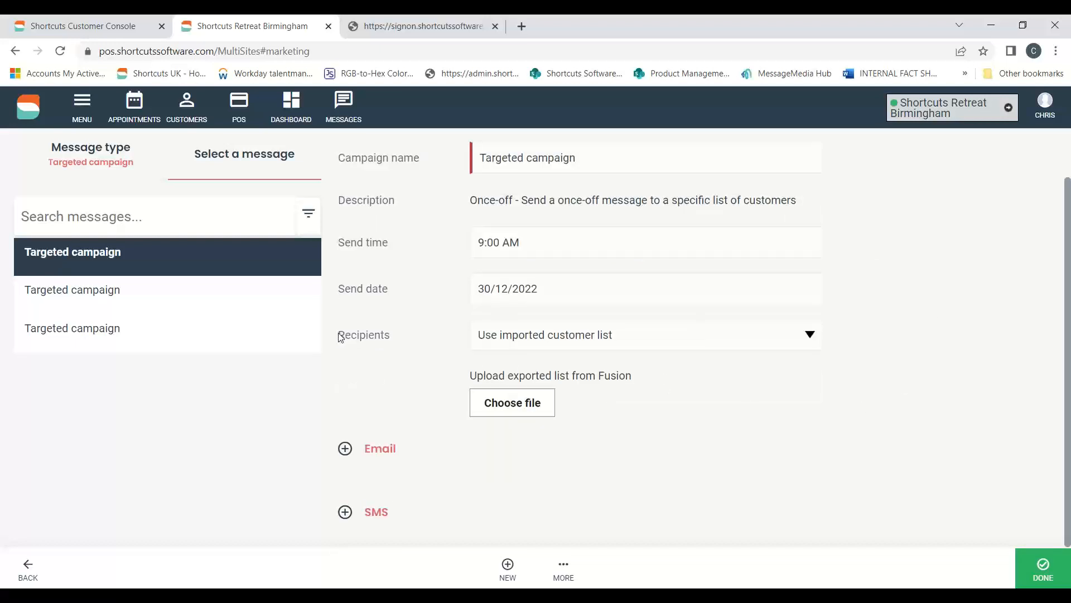
drag(380, 340, 389, 340)
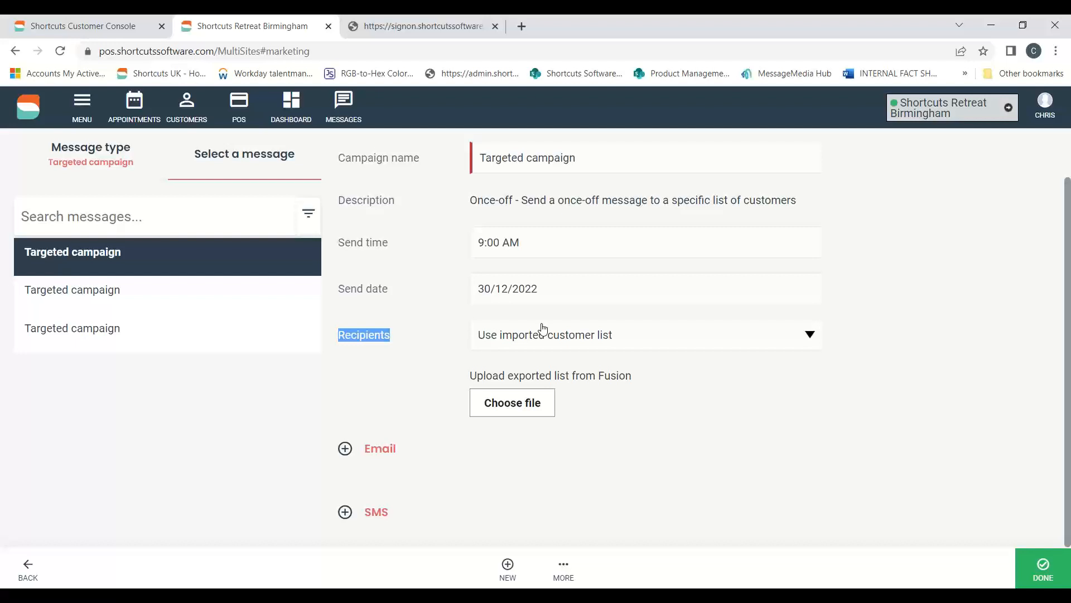
Try "Appointments within a date range" as the targeted campaign's recipients, and set them back to "Use imported customer list"
click(569, 334)
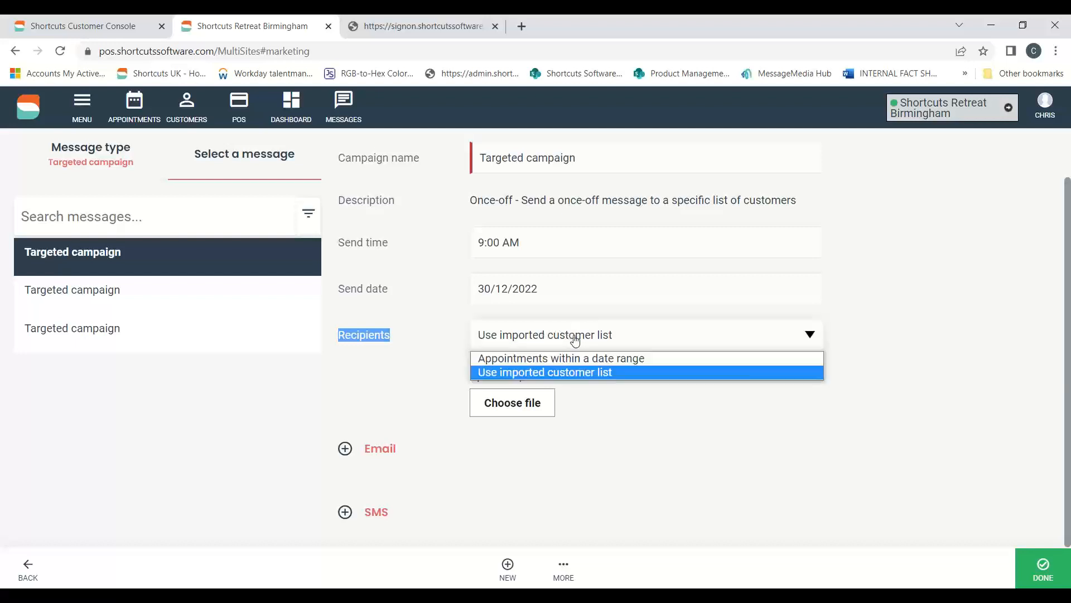
click(493, 360)
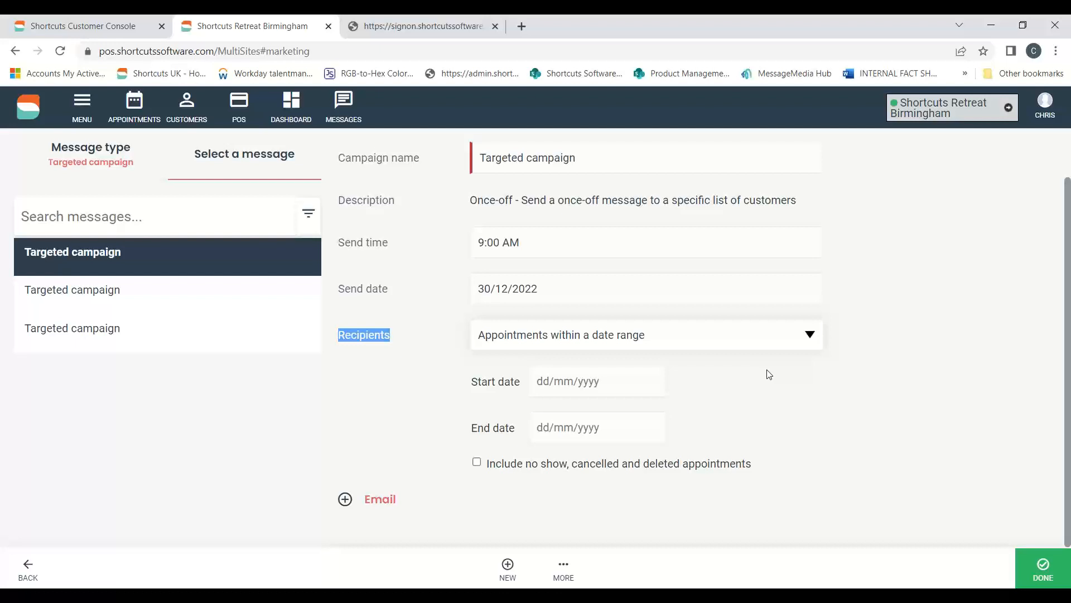
click(816, 346)
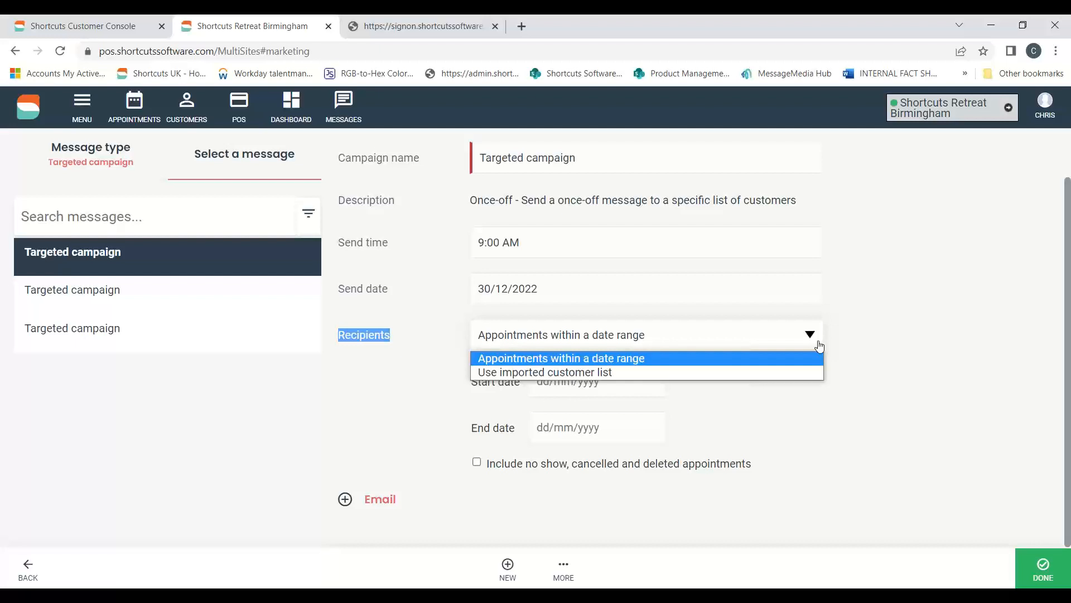
click(542, 372)
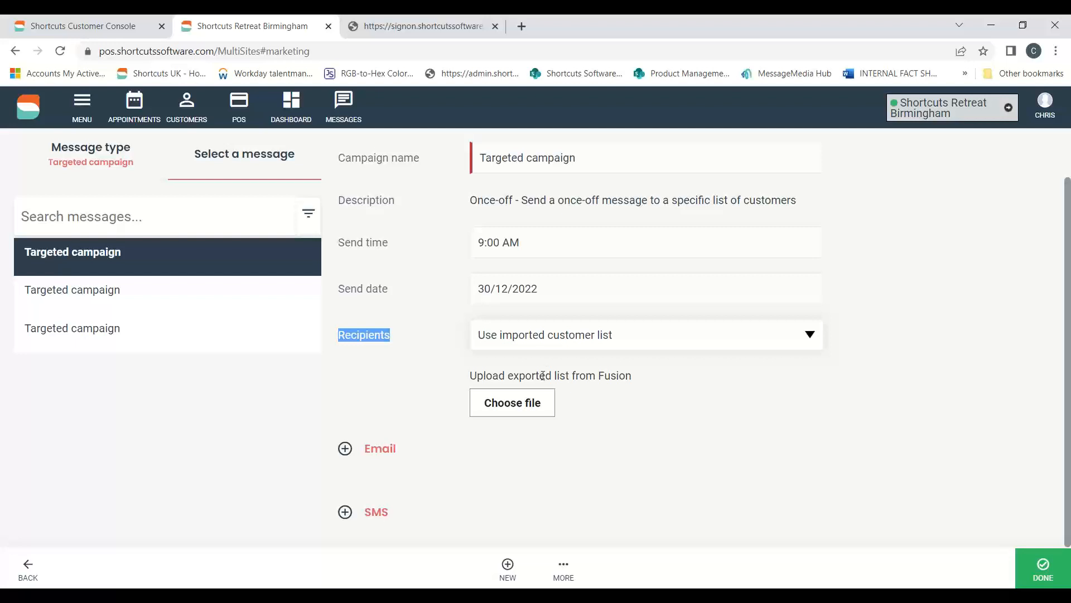
drag(477, 375, 662, 376)
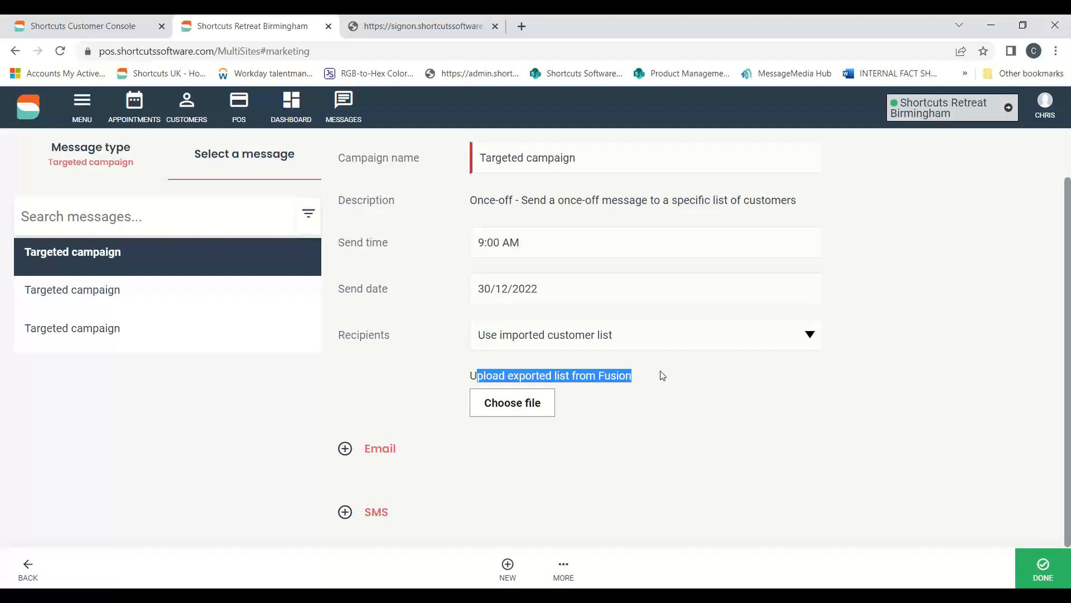
Switch to the Birmingham test machine in TeamViewer, log on to Shortcuts as Business with the PIN, and show its tools
click(241, 578)
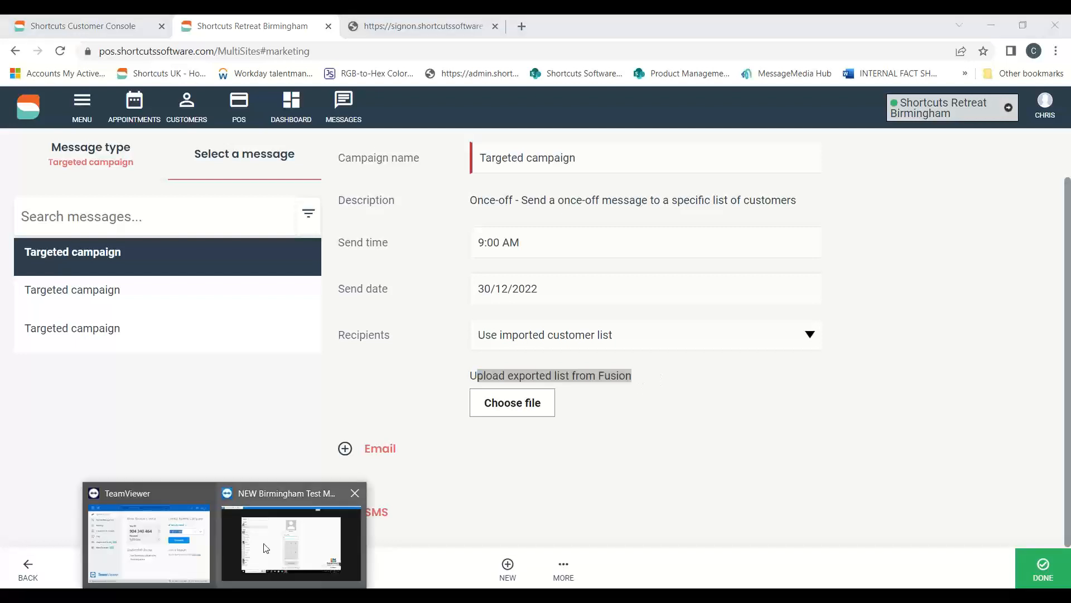
click(277, 534)
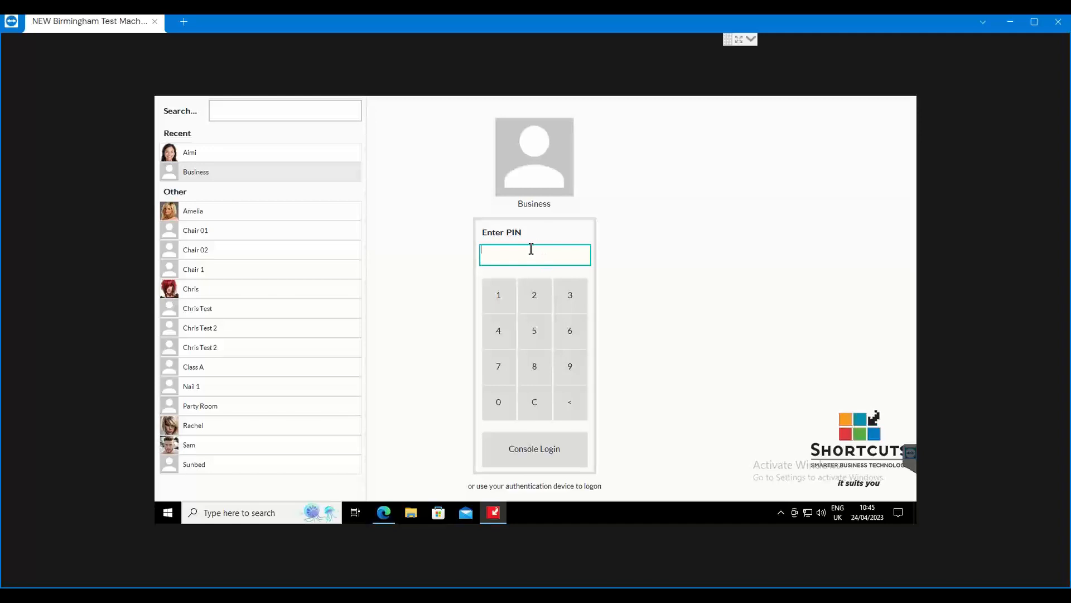
text(*)
key(Return)
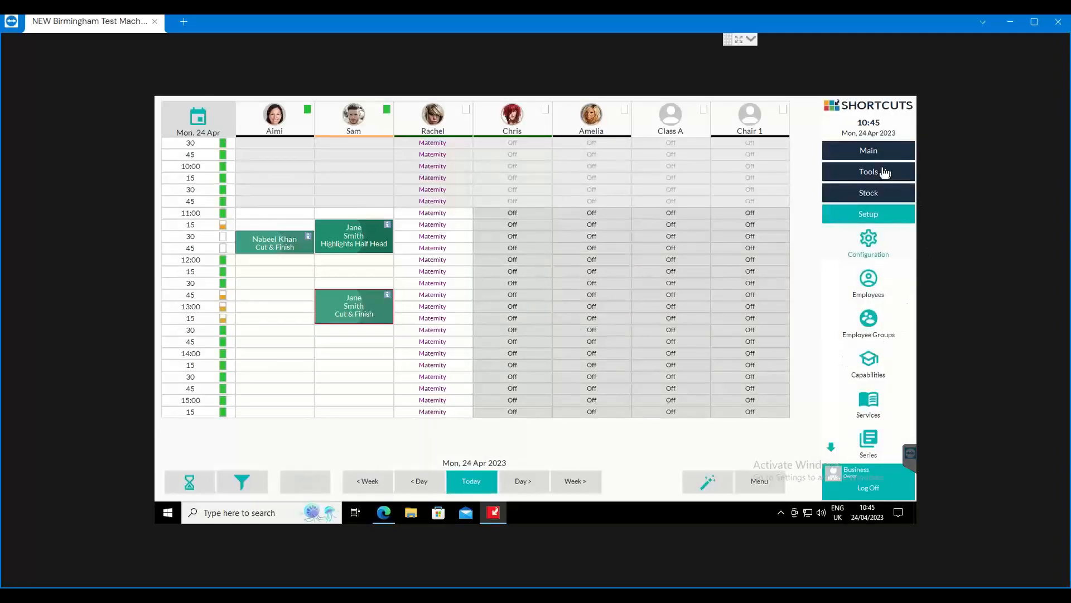
click(865, 177)
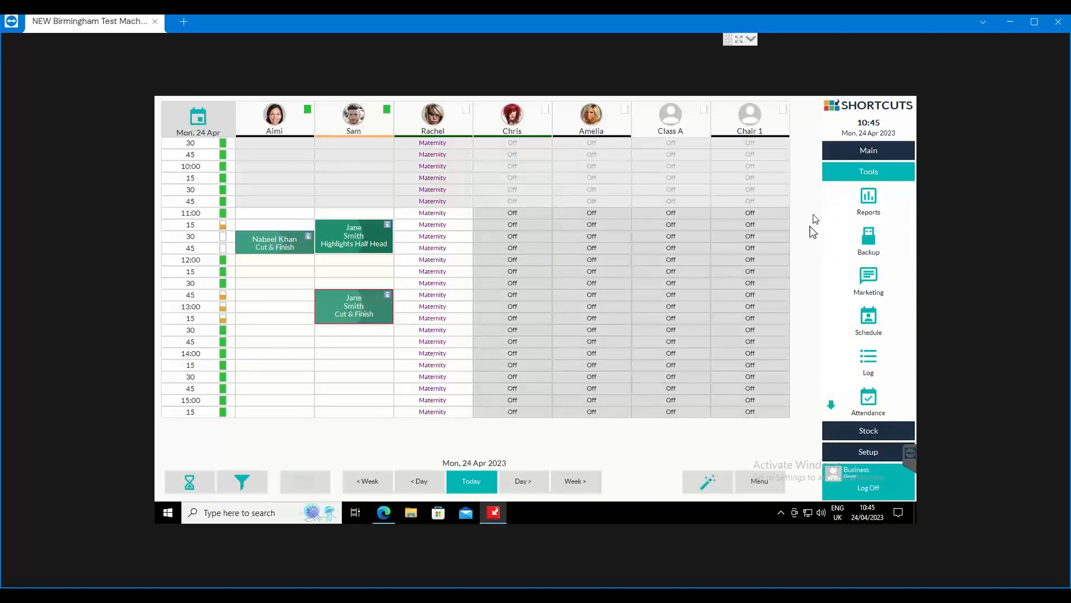
Open the Restrict Client criteria in the Marketing tool and review the available Town values
click(867, 282)
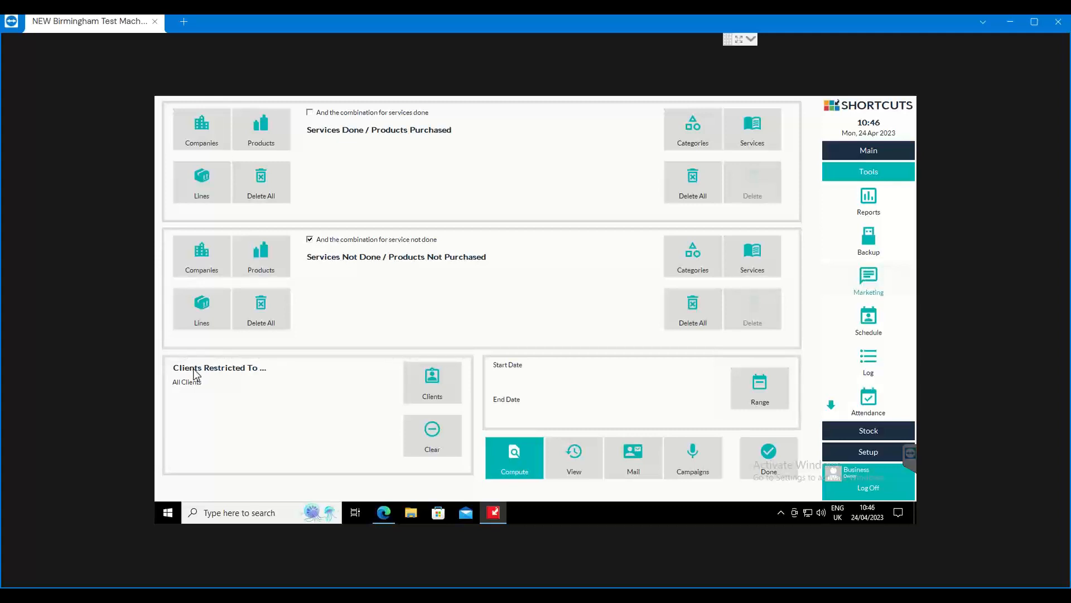
click(435, 394)
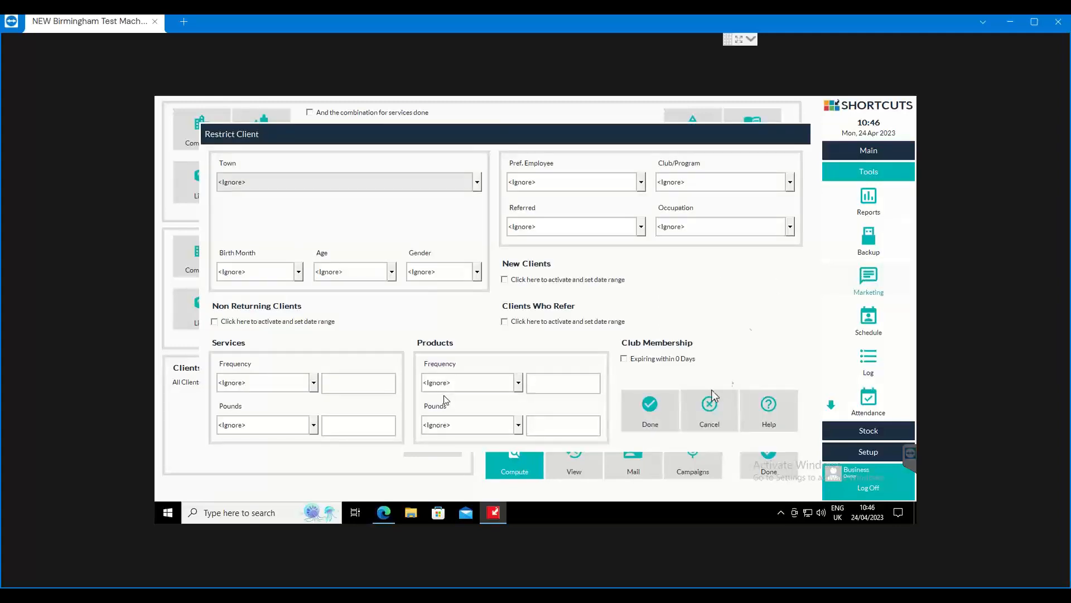
click(453, 182)
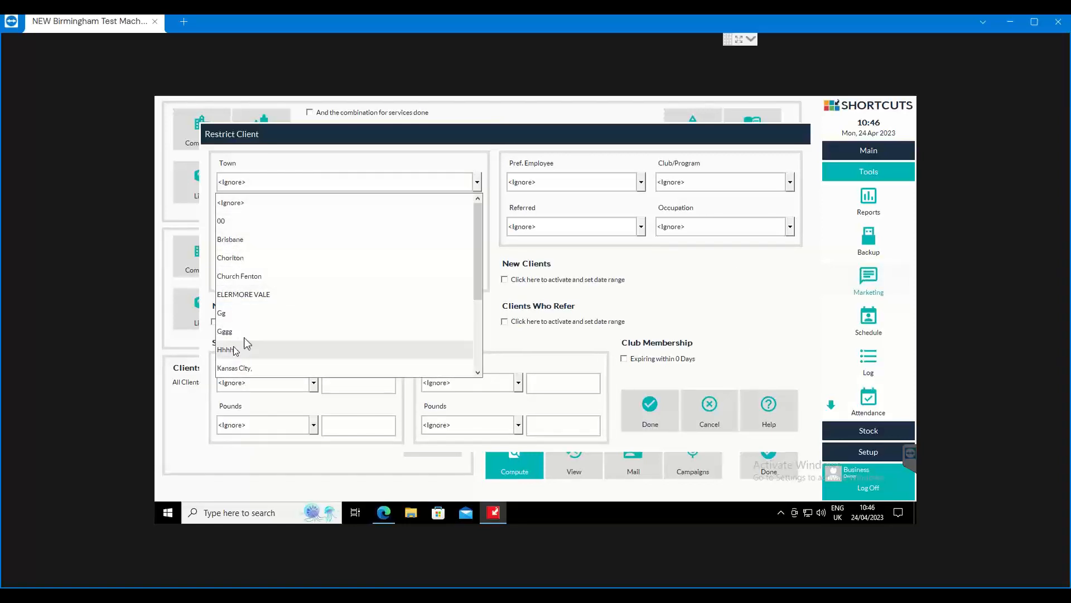
click(692, 281)
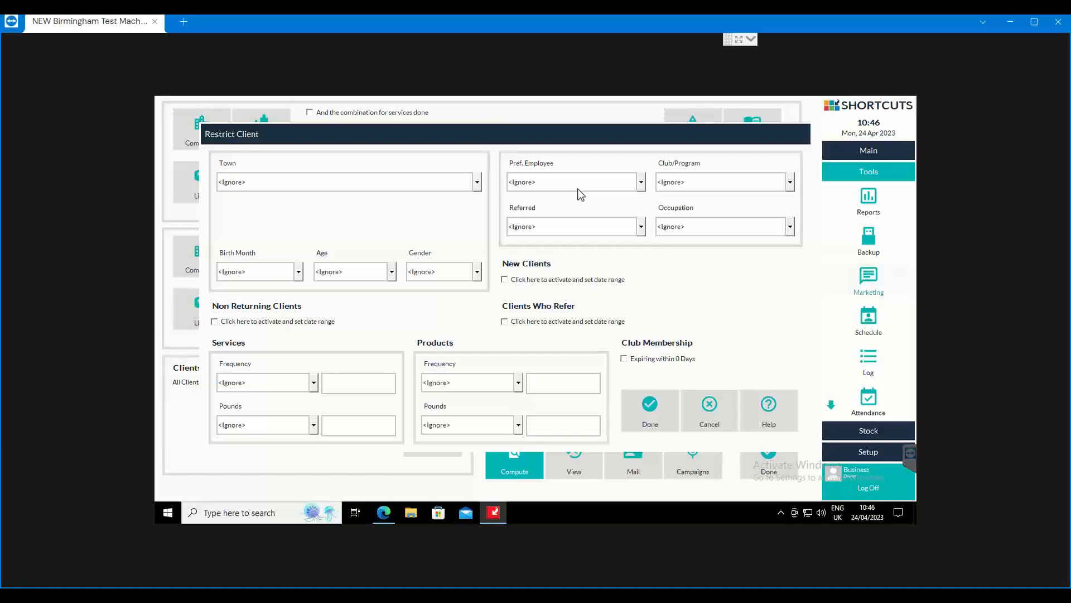
Try restricting clients to one preferred employee, and set the preferred employee filter back to Ignore
click(617, 182)
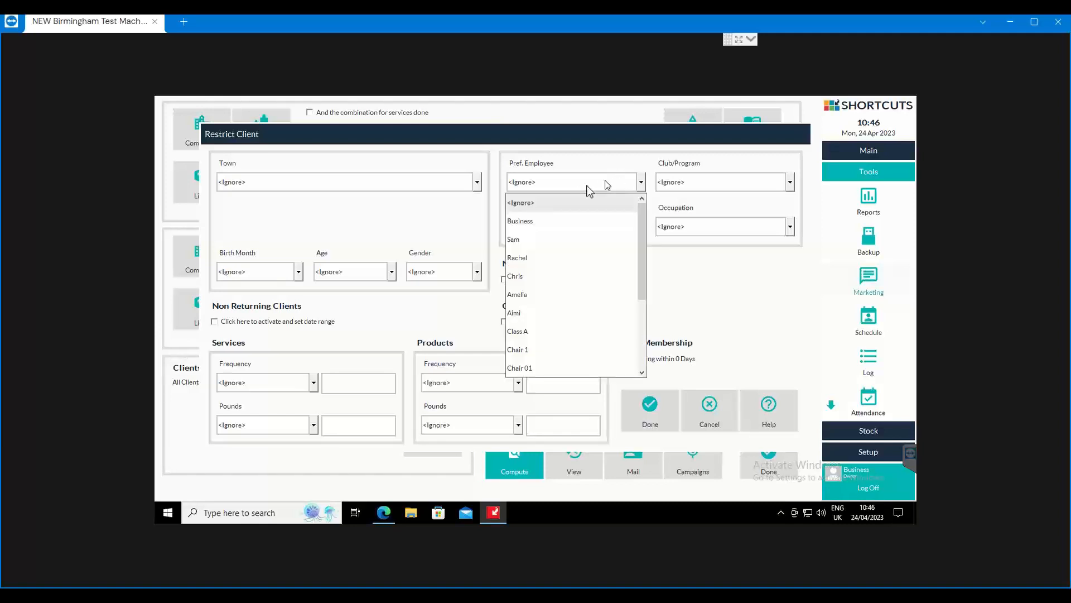
click(521, 276)
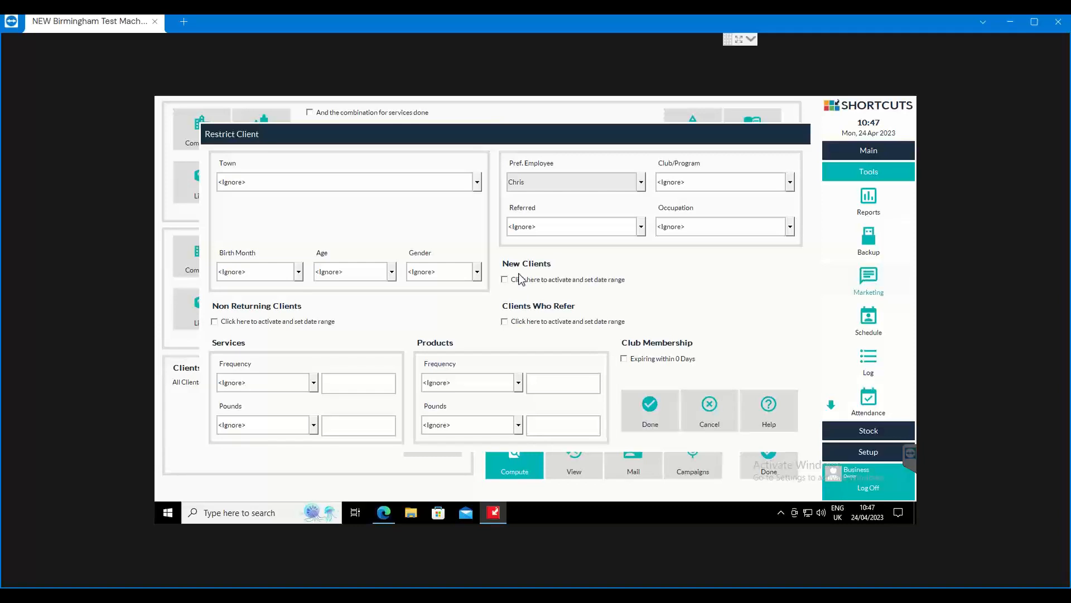
click(564, 185)
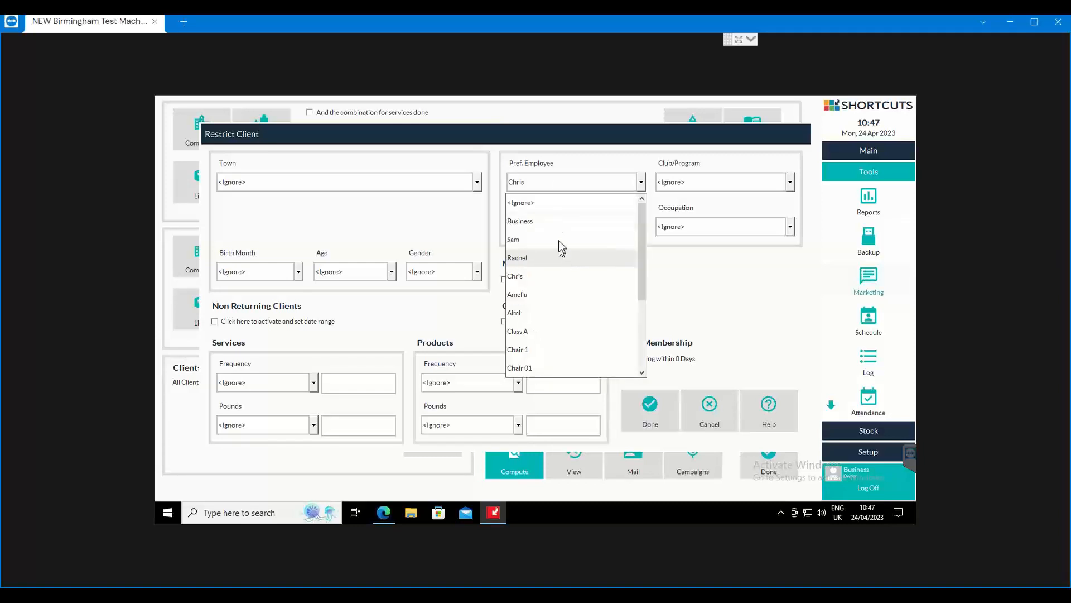
click(549, 202)
Review the Club/Program and Referred options for restricting clients, keeping the Clients Who Refer date range inactive
click(779, 188)
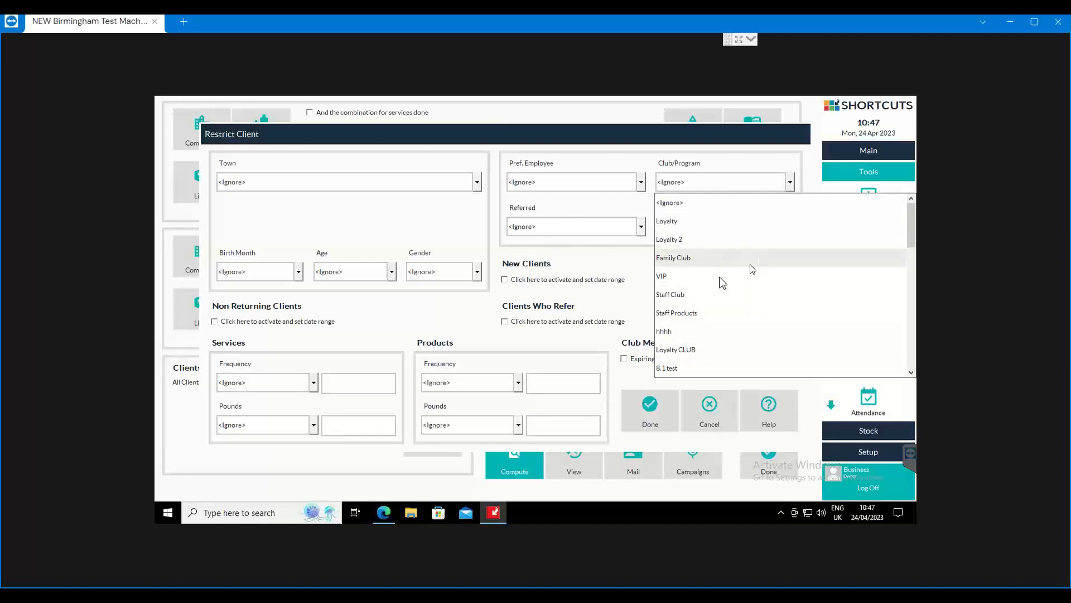
click(638, 148)
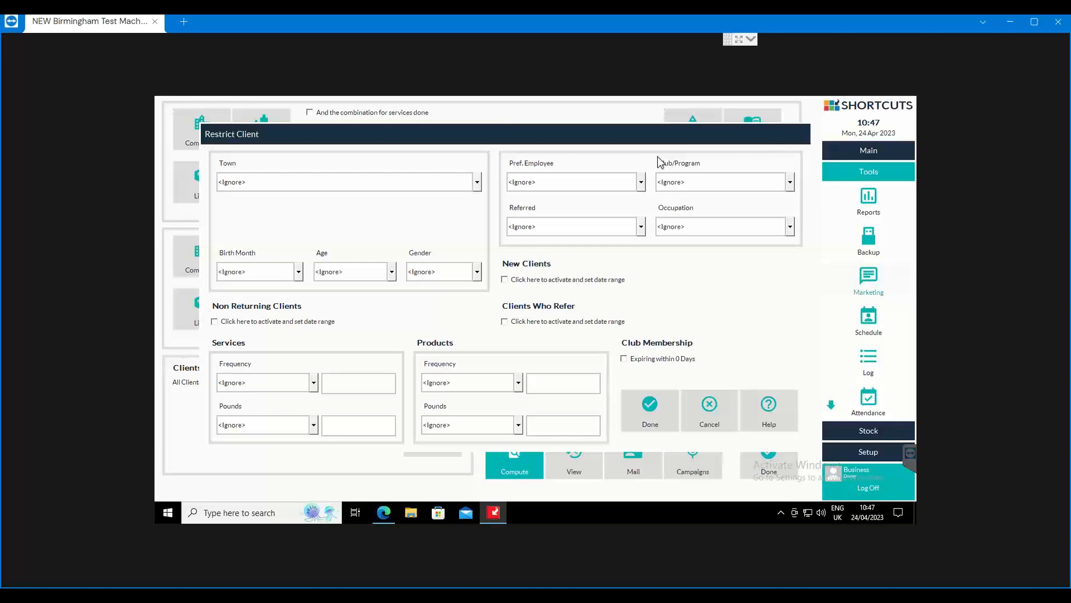
click(519, 228)
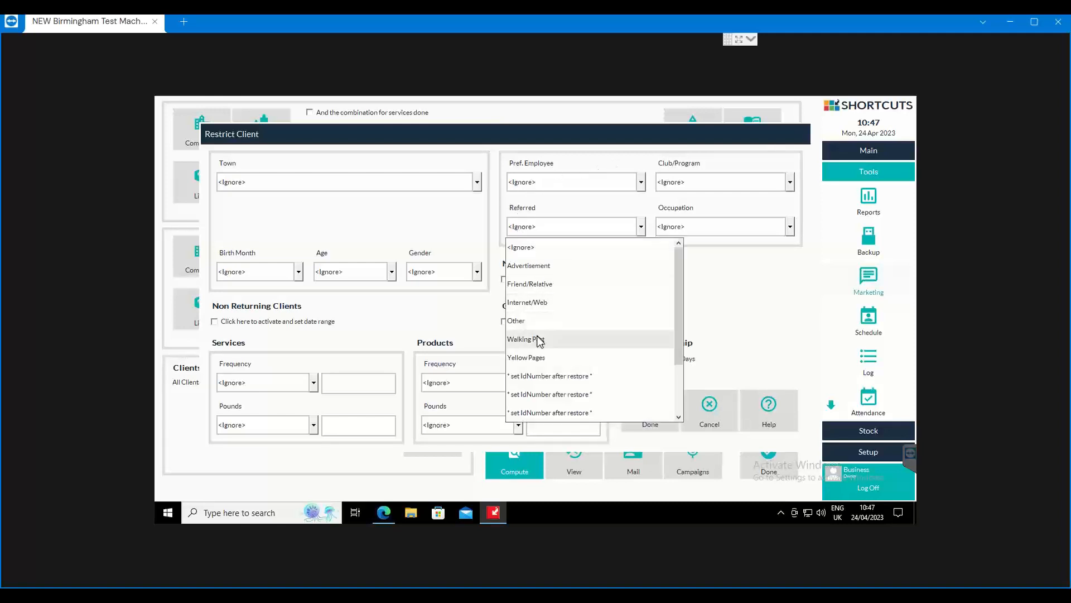
scroll(540, 340, down, 2)
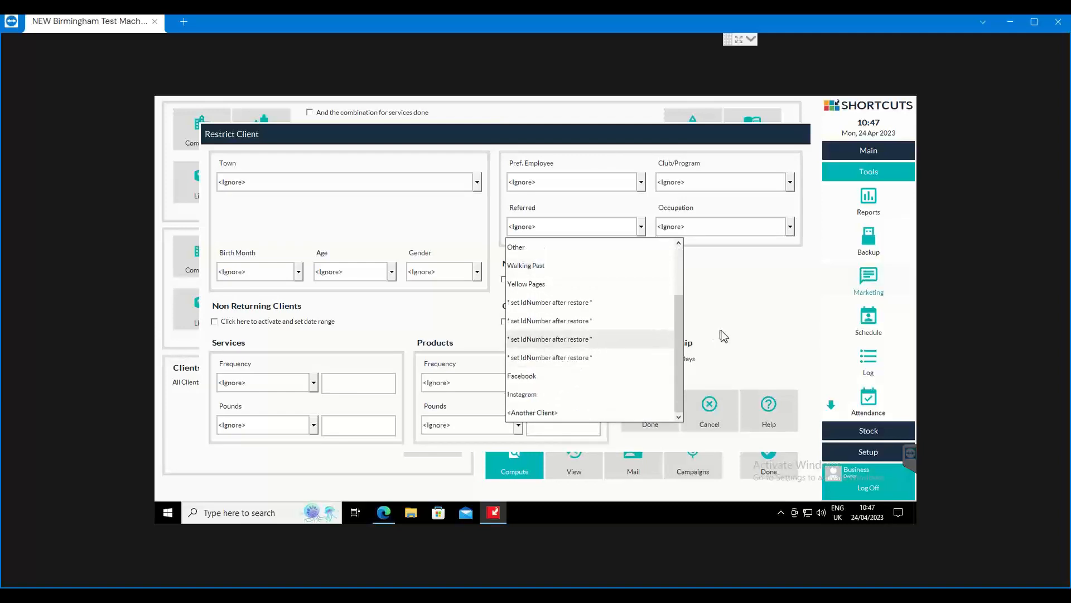
click(740, 332)
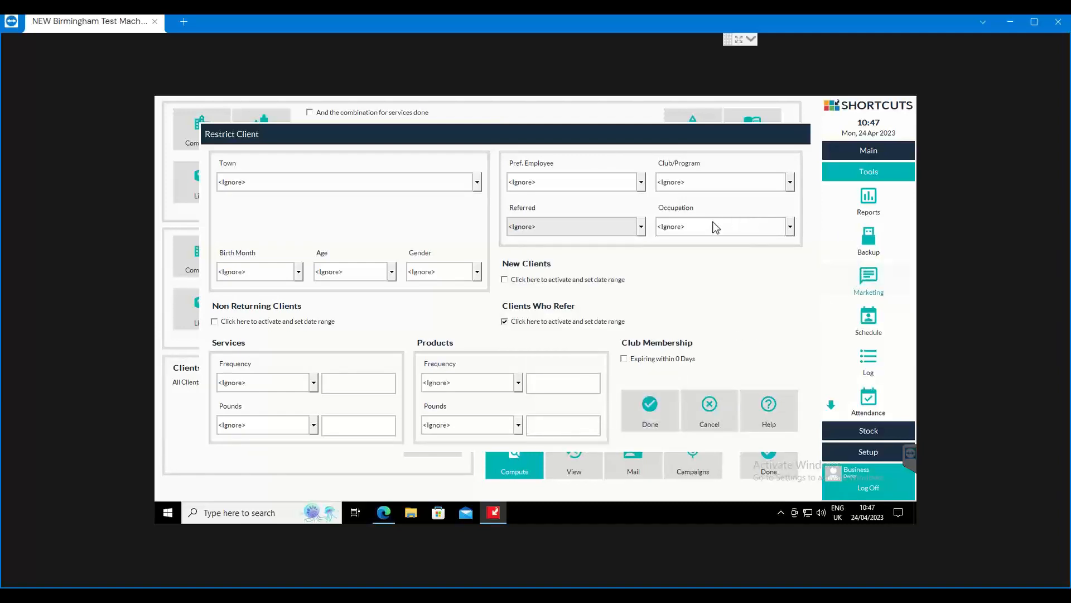
click(524, 322)
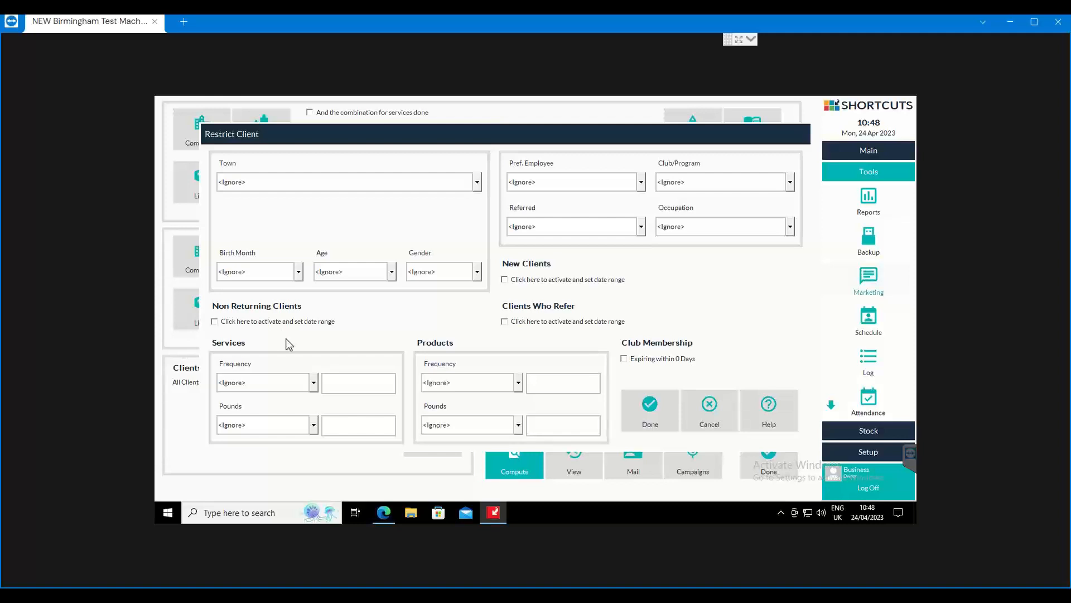
Try a service frequency restriction of Less Than 10 and Greater Than 15, and set the frequency back to Ignore
click(248, 386)
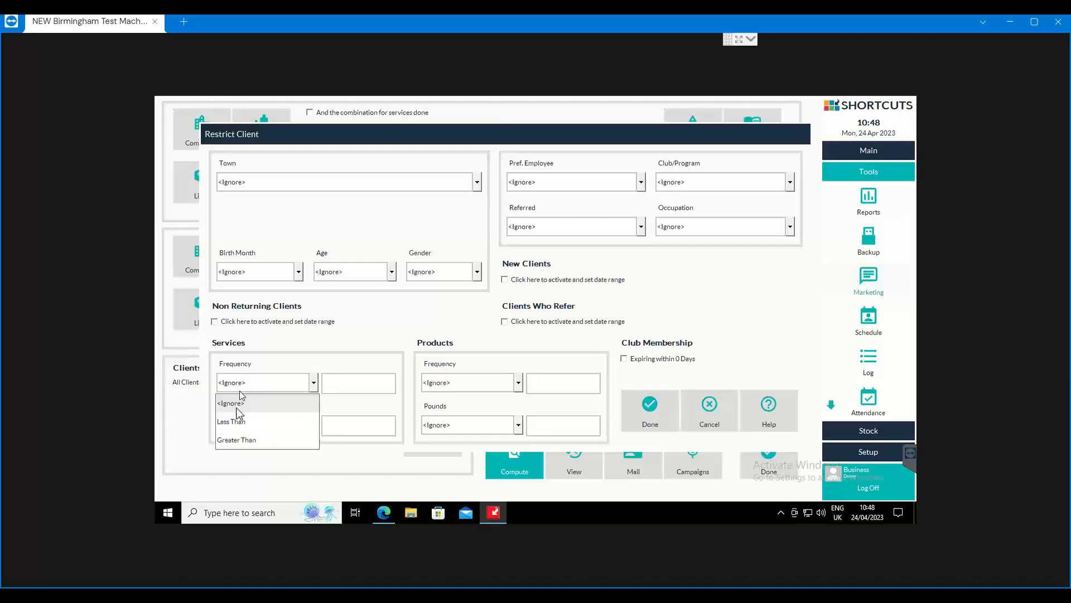
click(237, 421)
click(359, 385)
text(0)
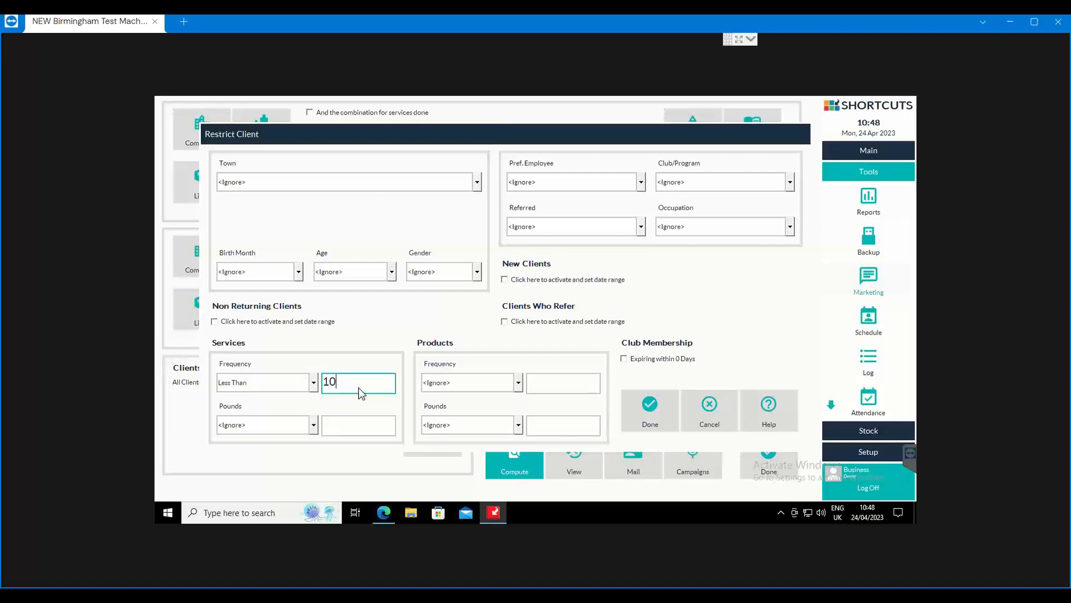
key(BackSpace)
click(313, 383)
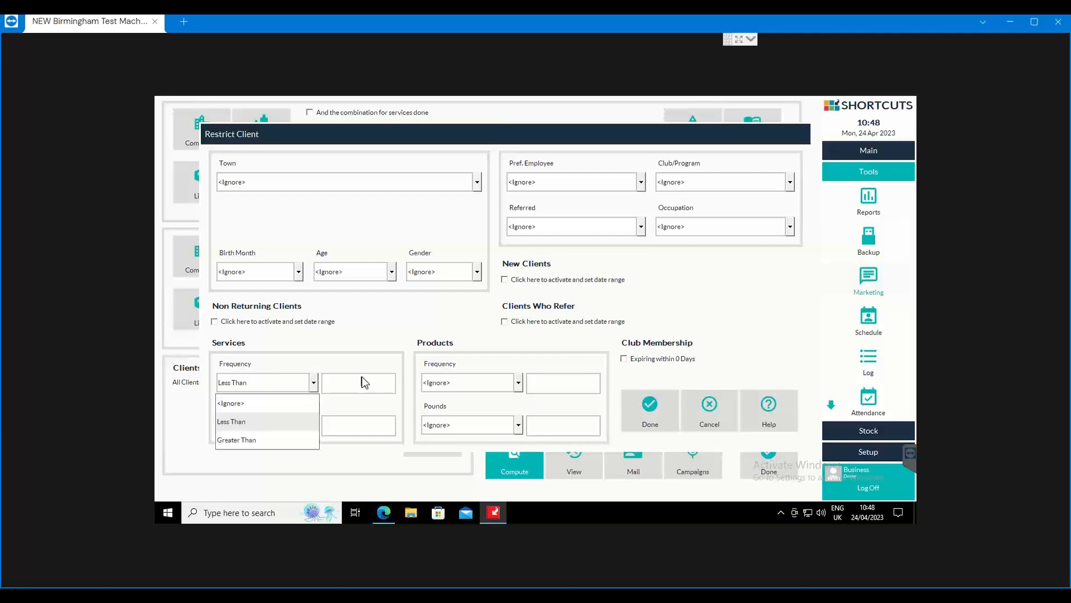
click(249, 440)
click(326, 380)
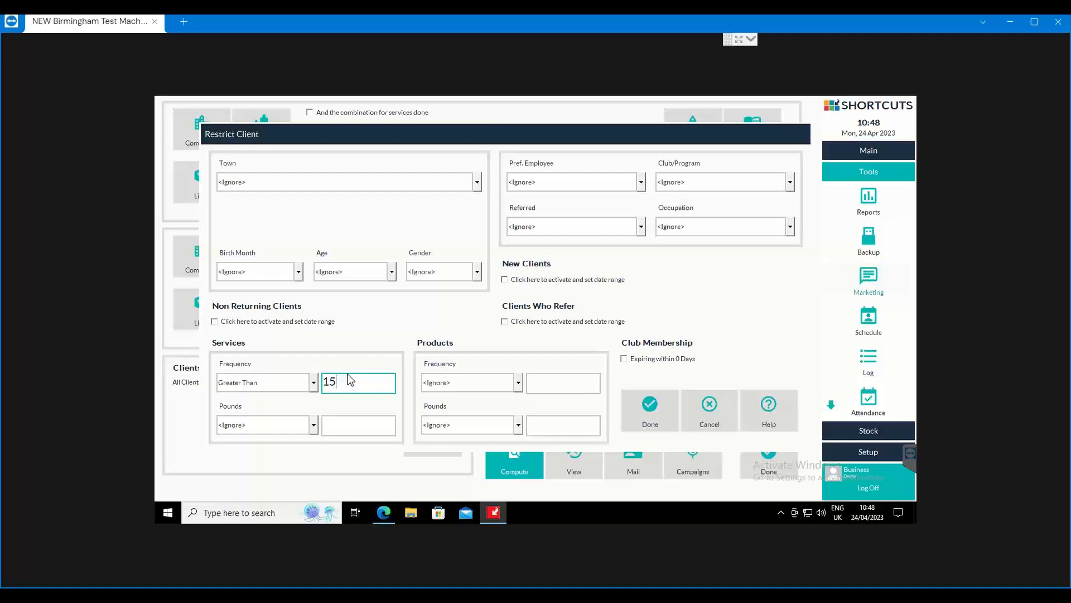
click(282, 382)
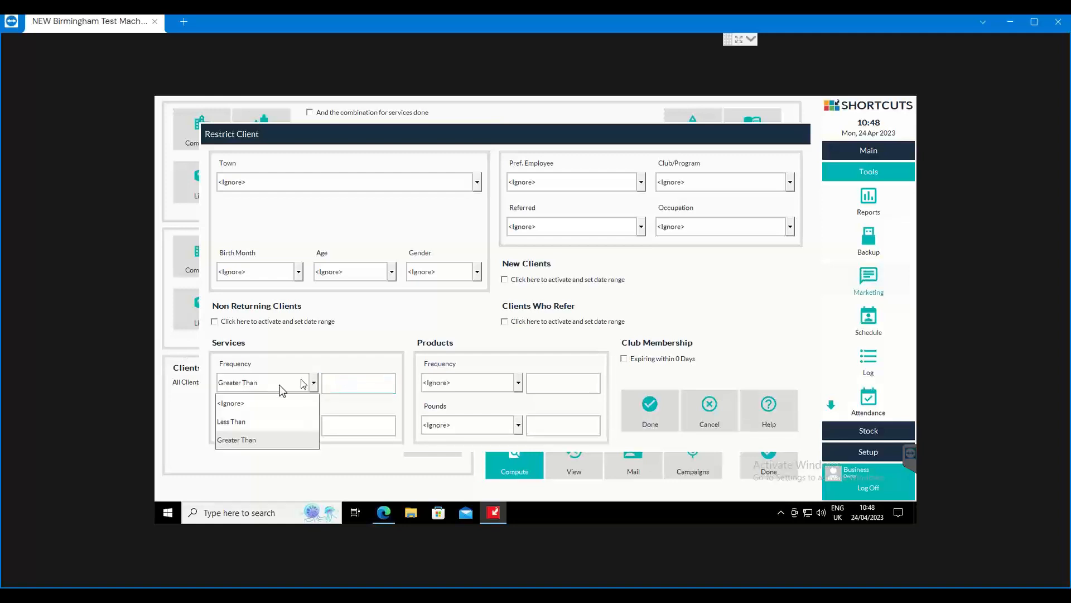
click(242, 402)
Review the comparison options for pounds spent on services and close the client restrictions with no filters set
click(255, 428)
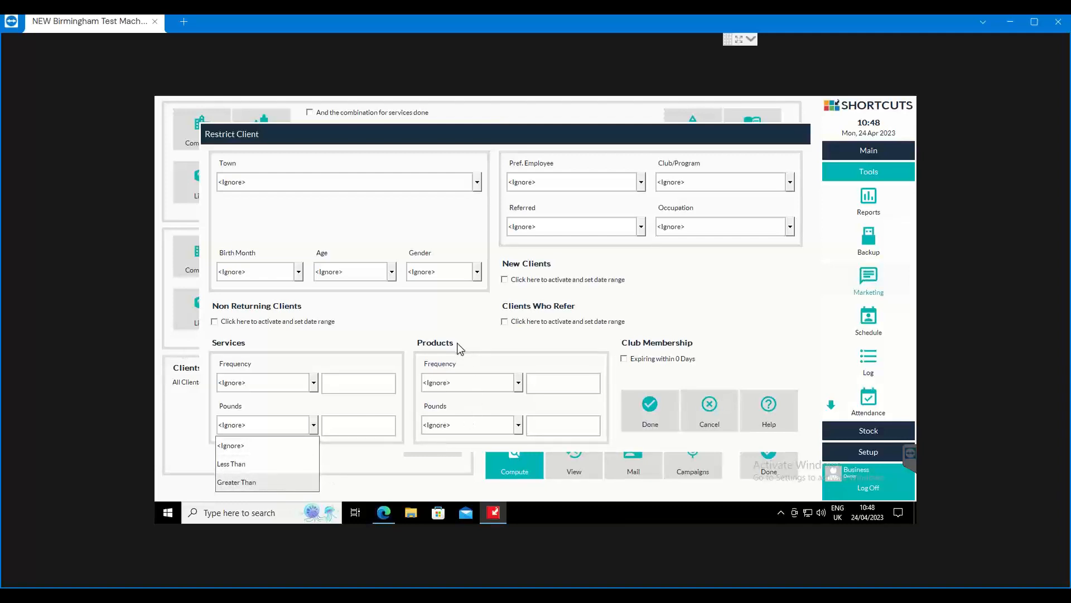
click(471, 330)
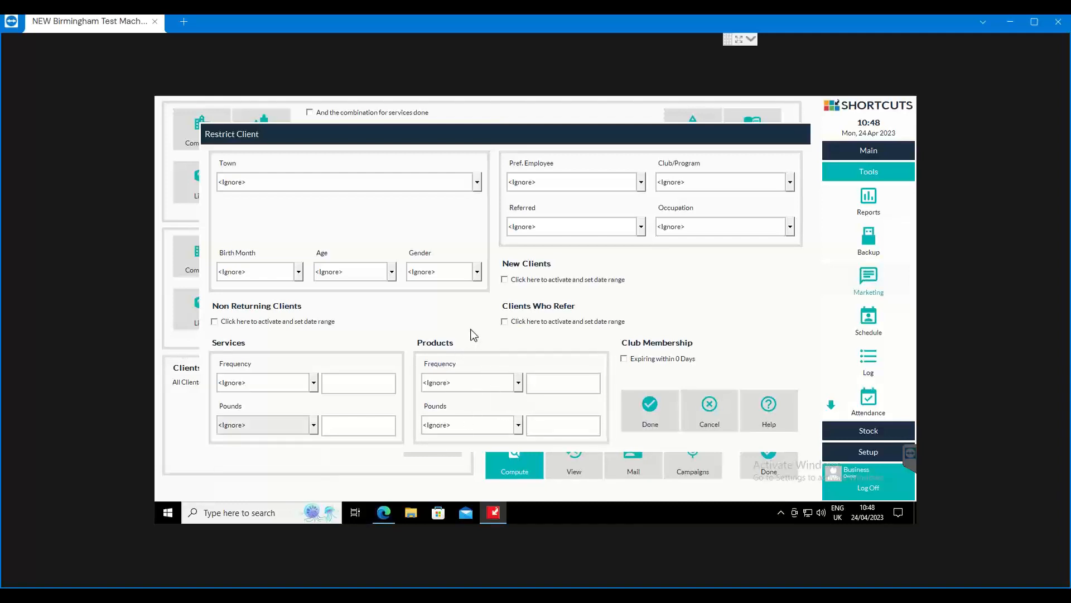
click(657, 412)
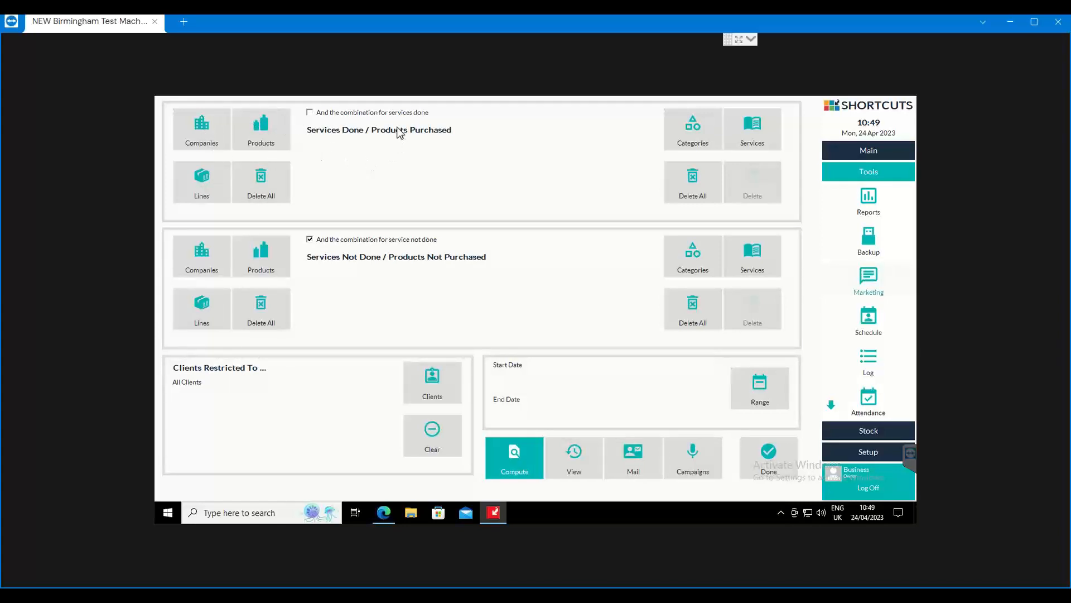
Try targeting clients who purchased from American Crew but not from Davines, and delete both company criteria
click(212, 125)
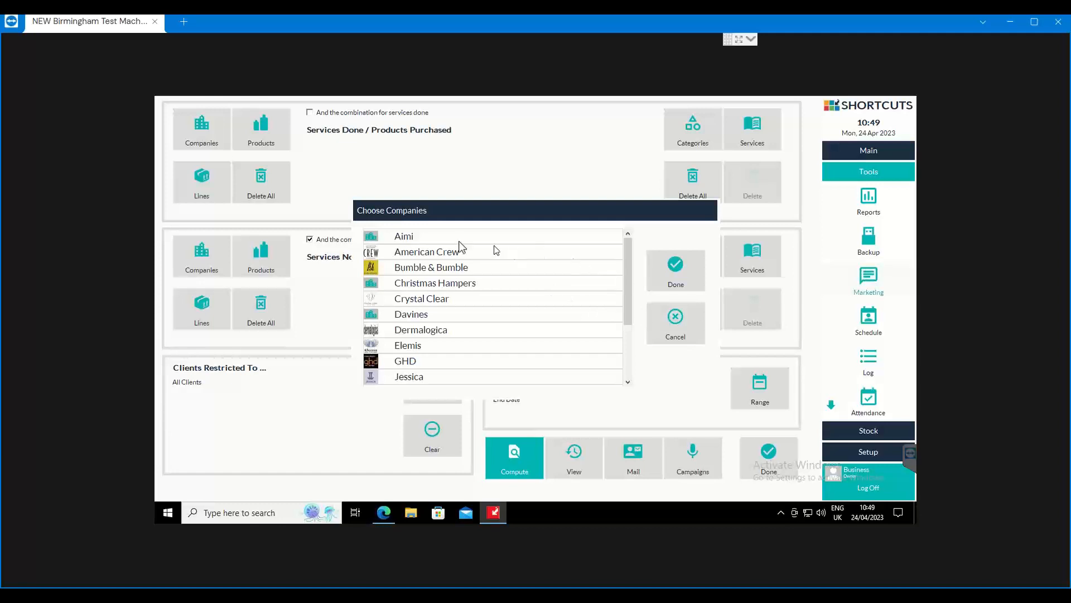
click(399, 256)
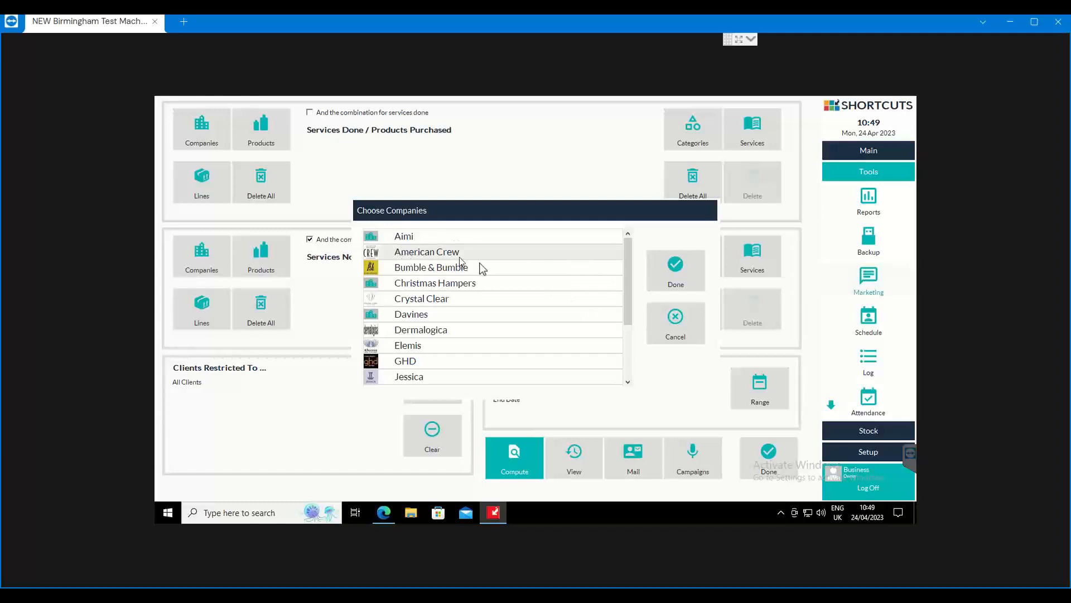
click(696, 280)
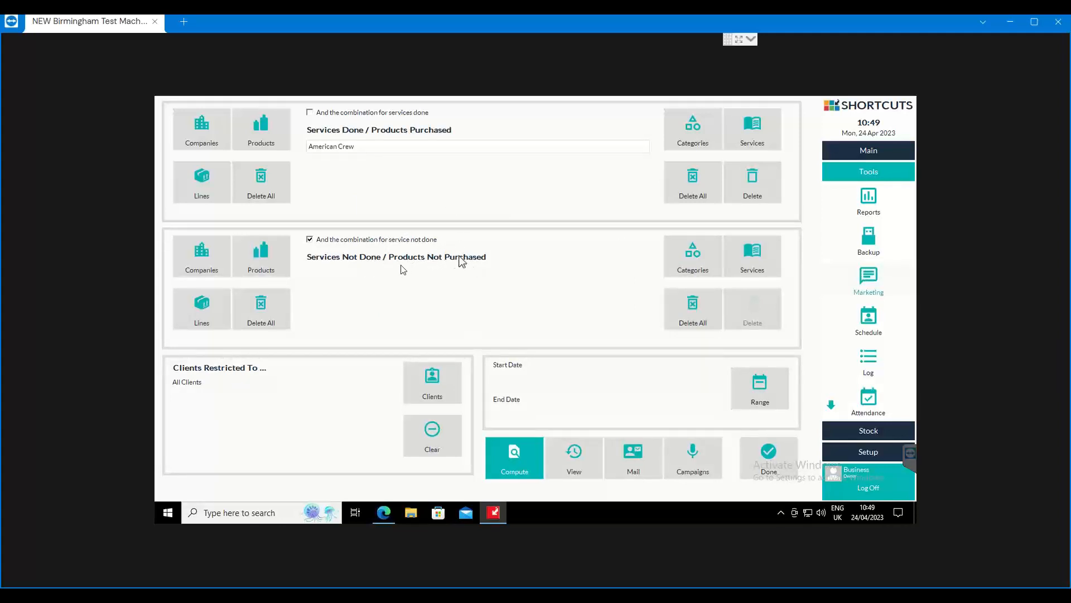
click(203, 259)
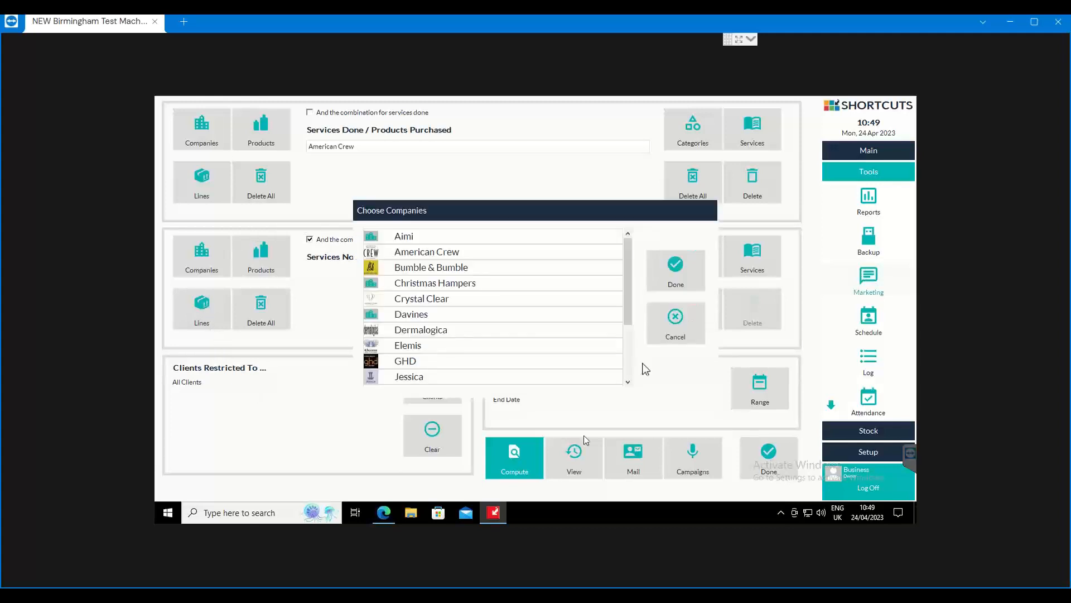
click(419, 319)
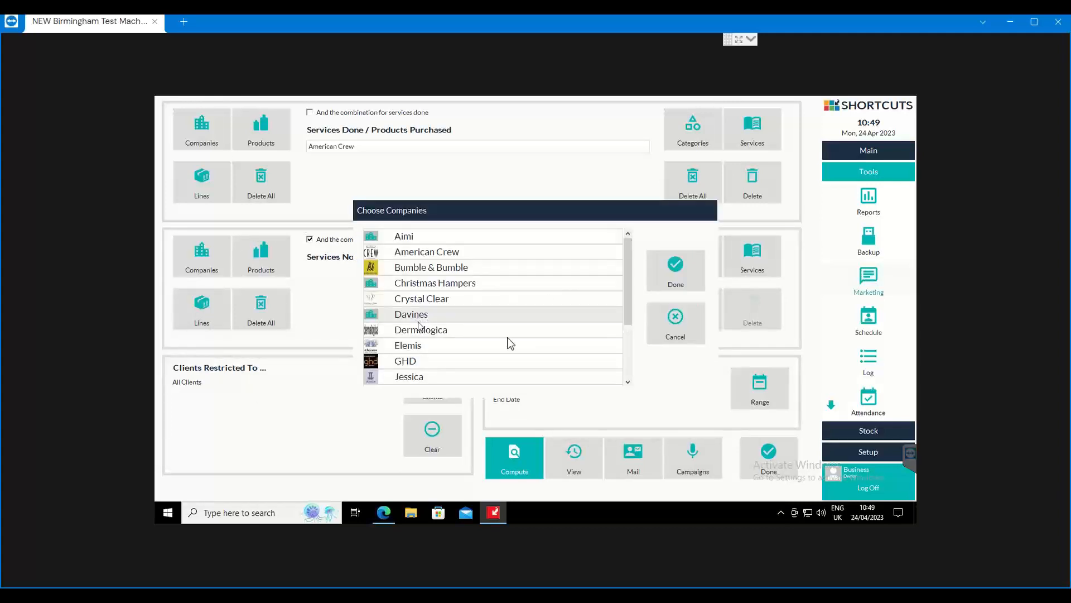
click(673, 267)
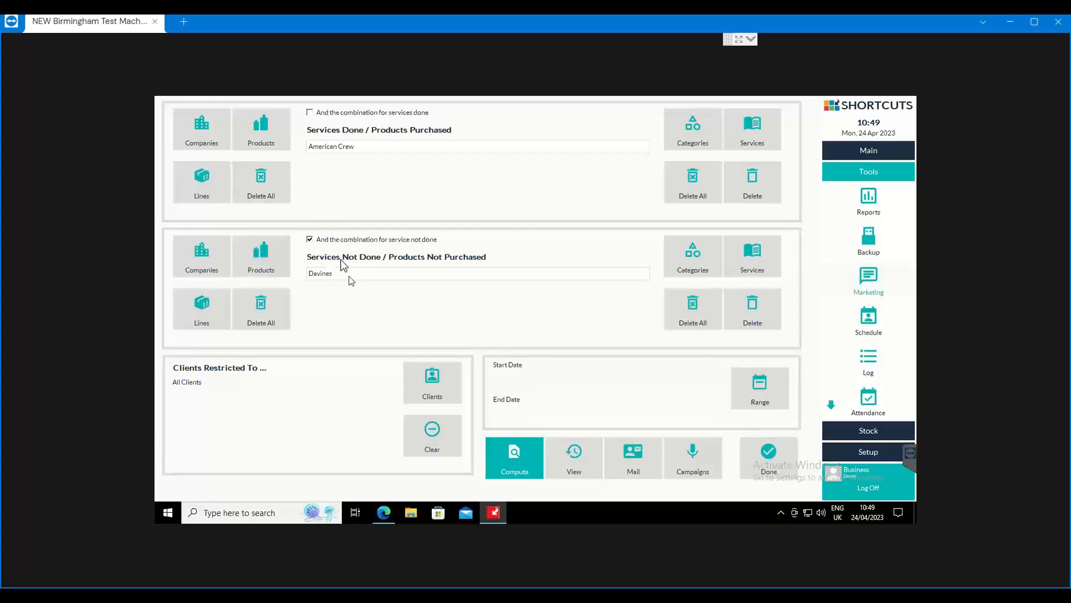
click(259, 310)
click(274, 186)
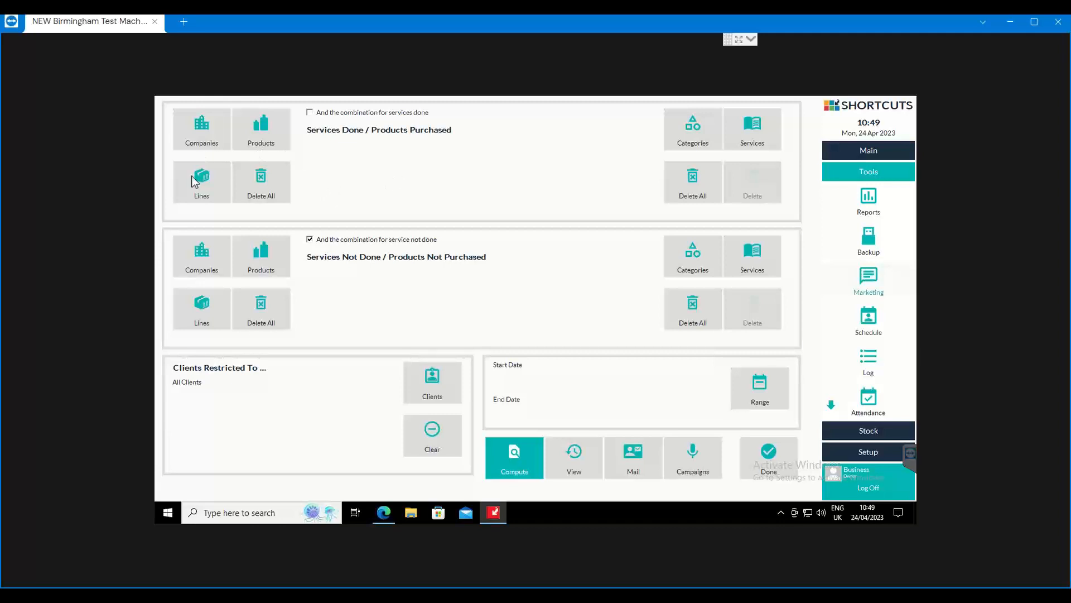
Try targeting clients who purchased the Elemis Additional Items line but not Elemis BIOTEC, and delete both line criteria
click(193, 180)
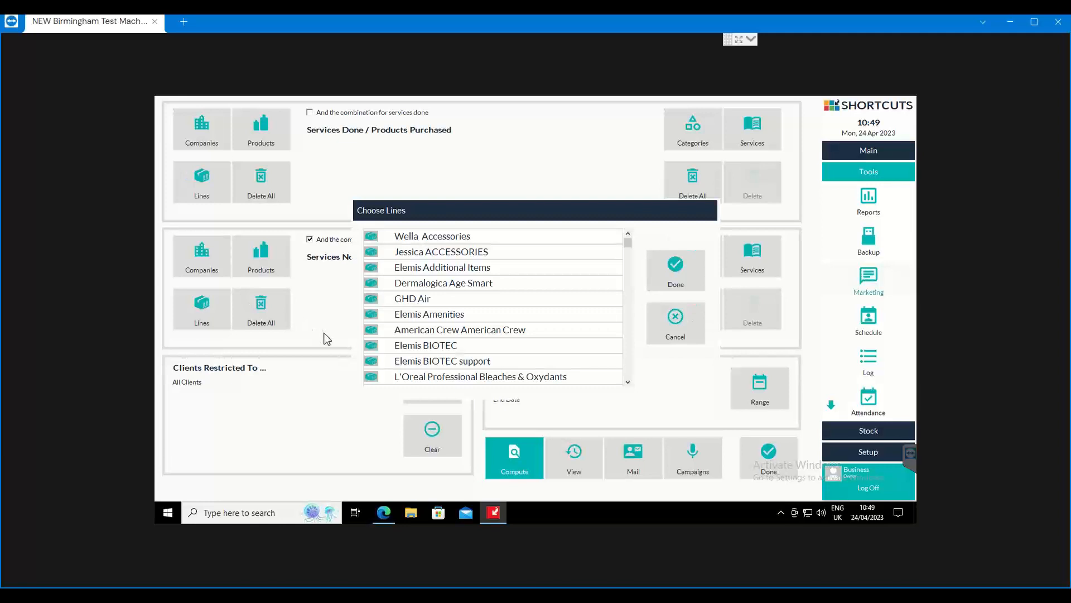
click(452, 273)
click(675, 274)
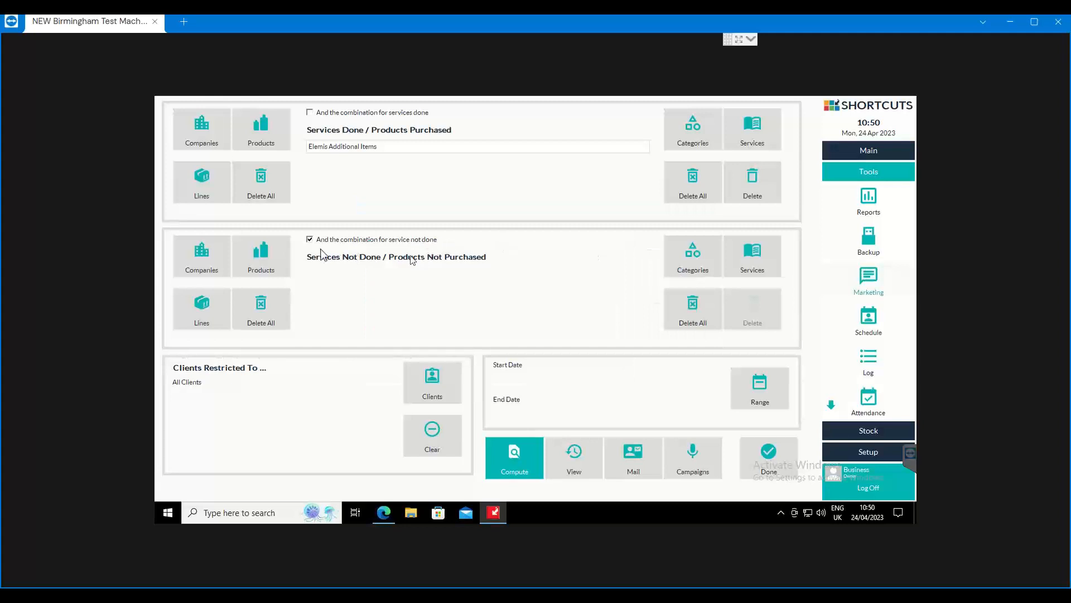
click(190, 310)
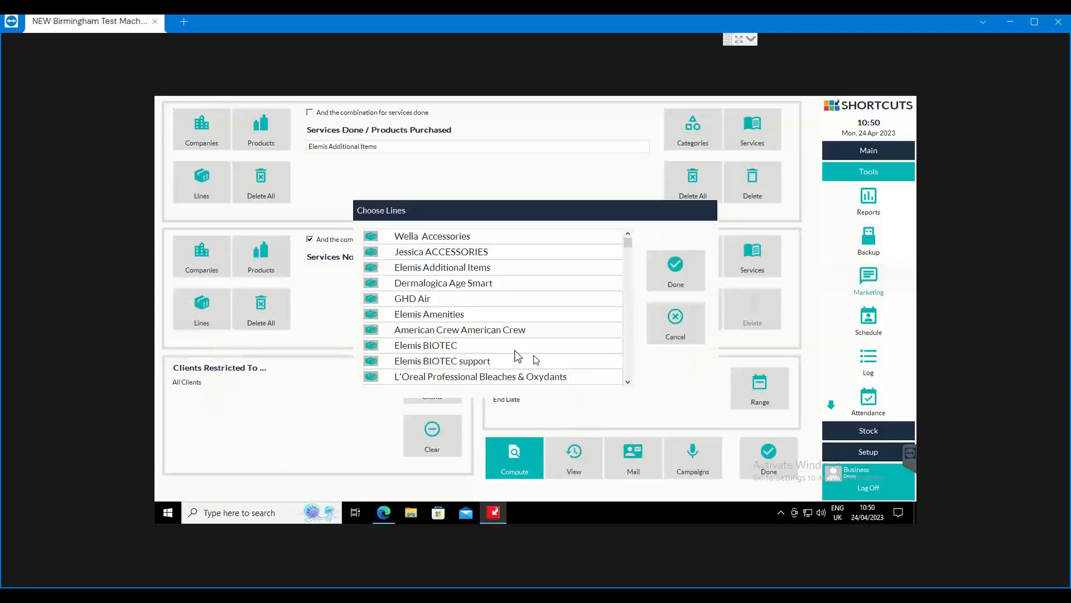
click(467, 347)
click(676, 275)
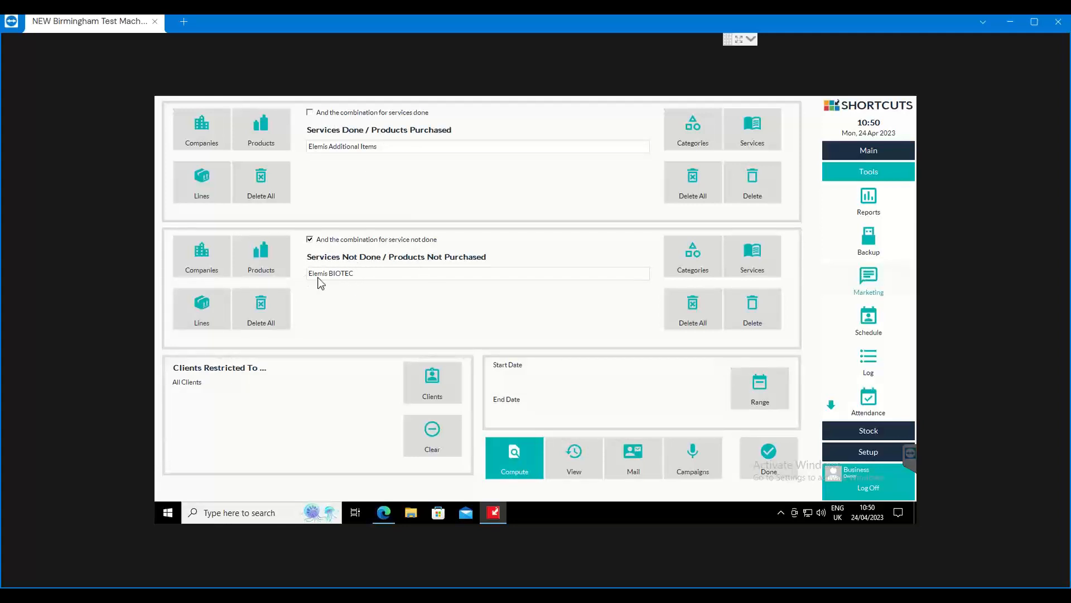
click(256, 170)
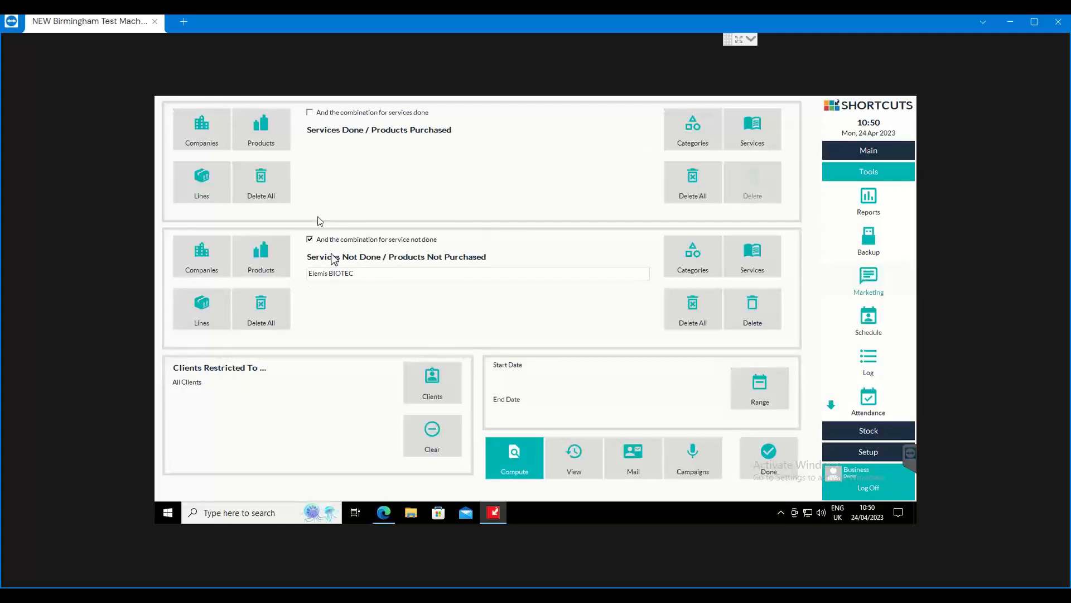
click(274, 310)
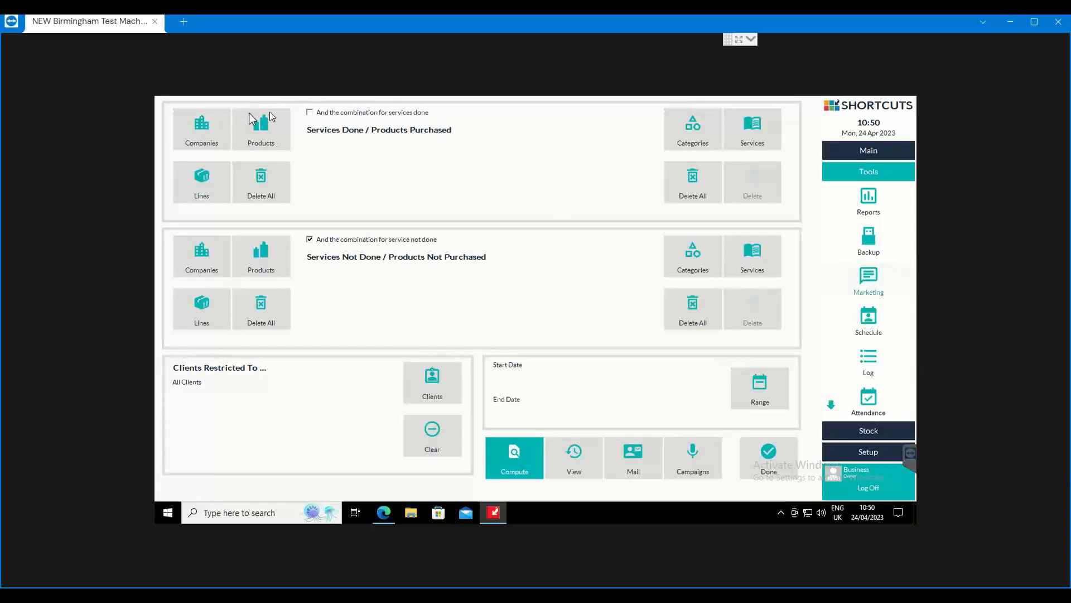
Add the Elemis Newness product Hydra-Boost Day Cream Normal - Dry 50ml to the products purchased criteria
click(277, 130)
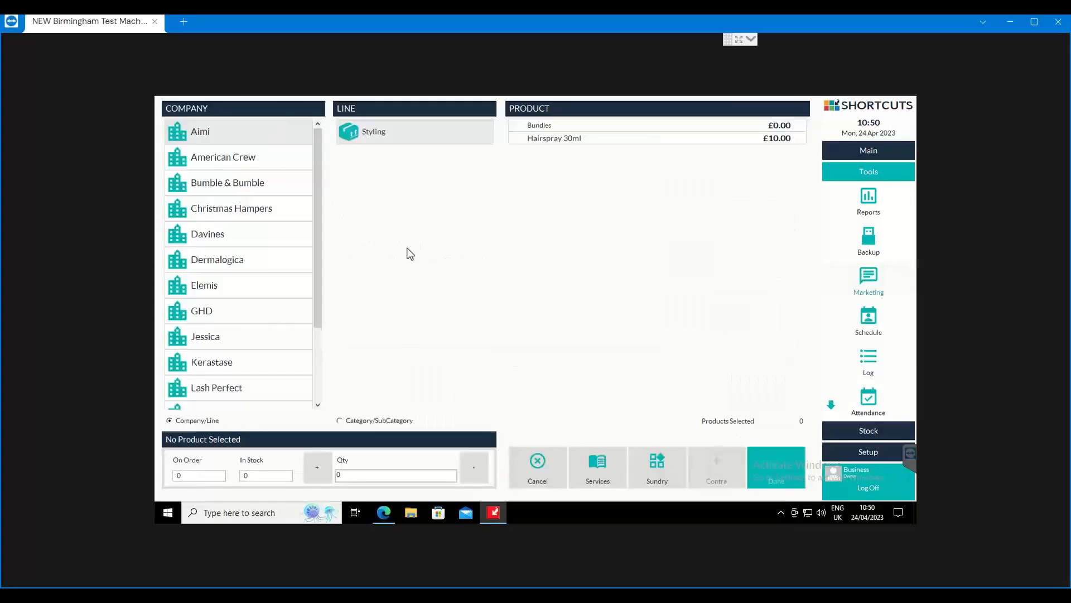
click(210, 282)
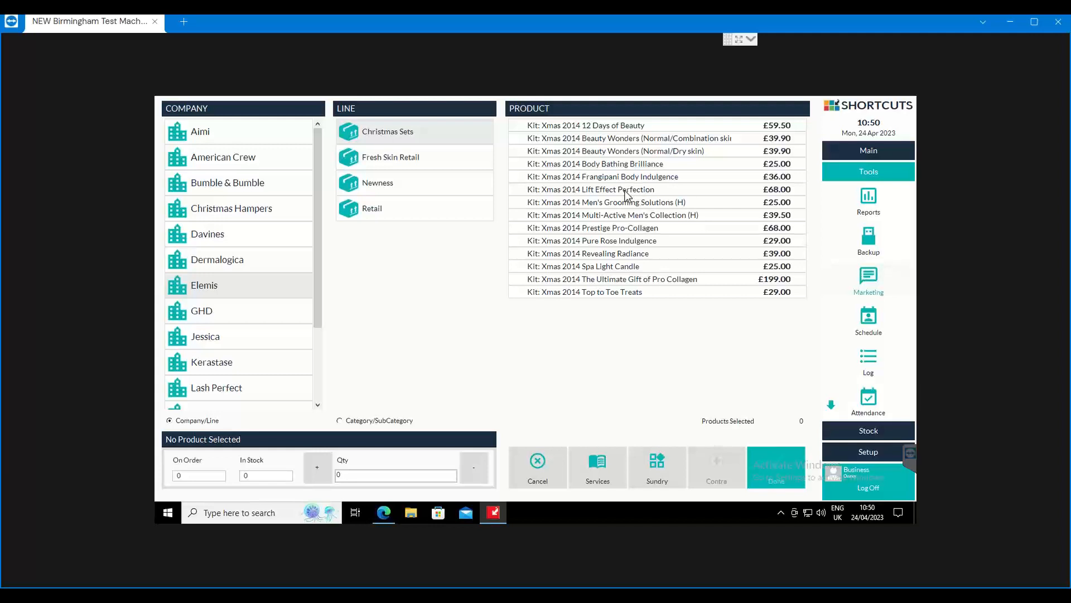
click(419, 161)
click(419, 192)
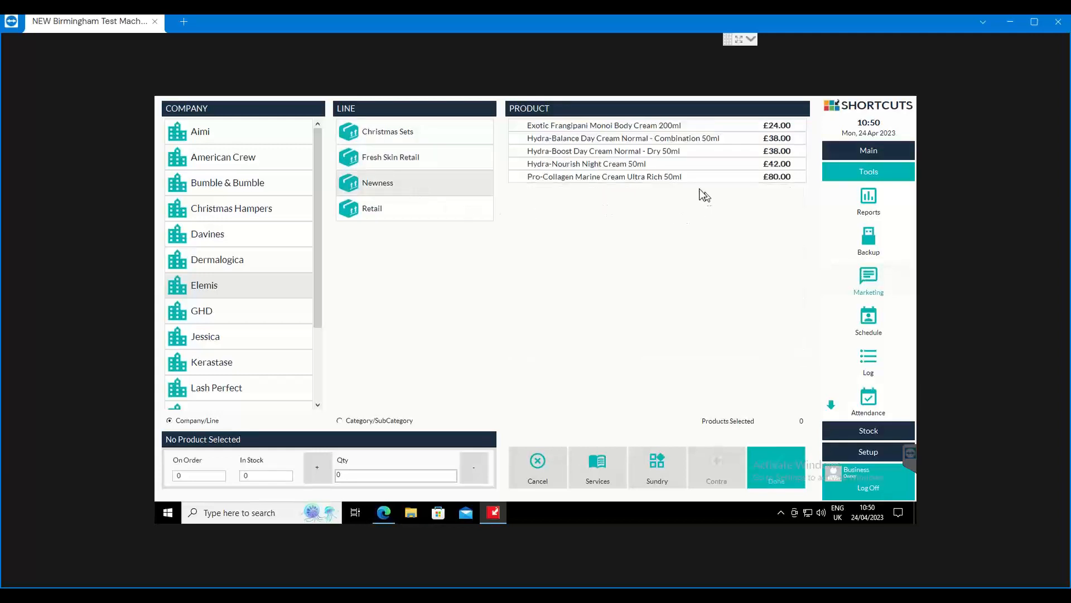
click(618, 154)
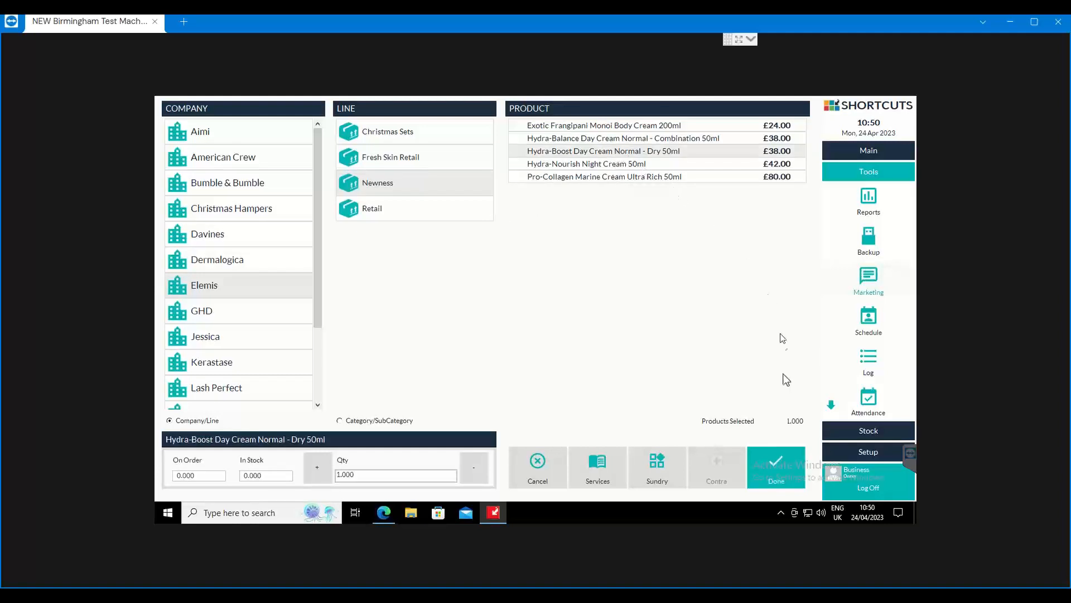
click(796, 455)
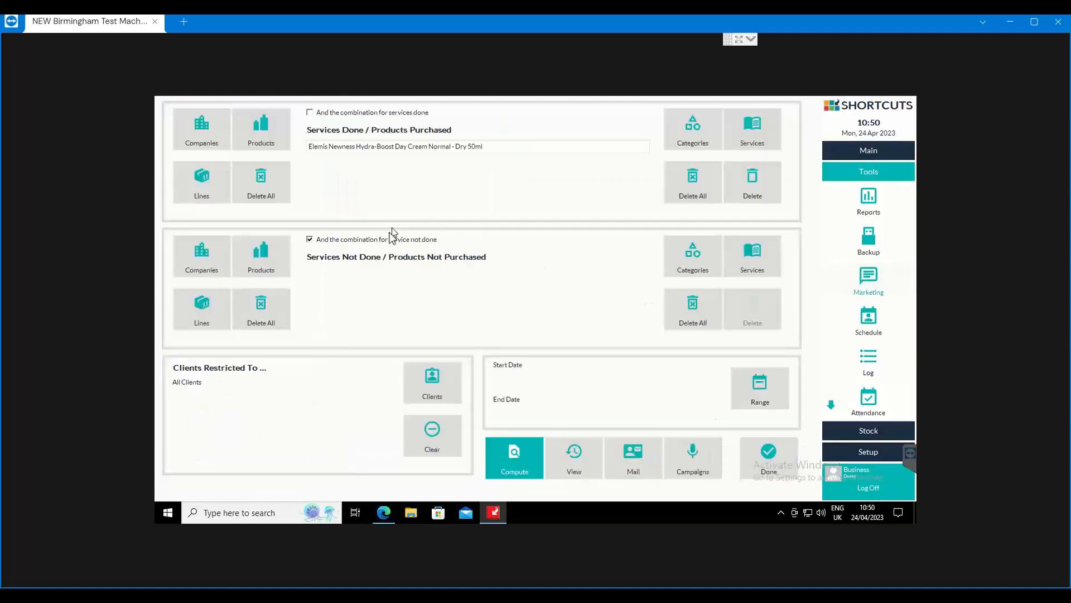
Try the Elemis Newness Hydra-Nourish Night Cream 50ml as a product not purchased, and delete both product criteria
click(275, 245)
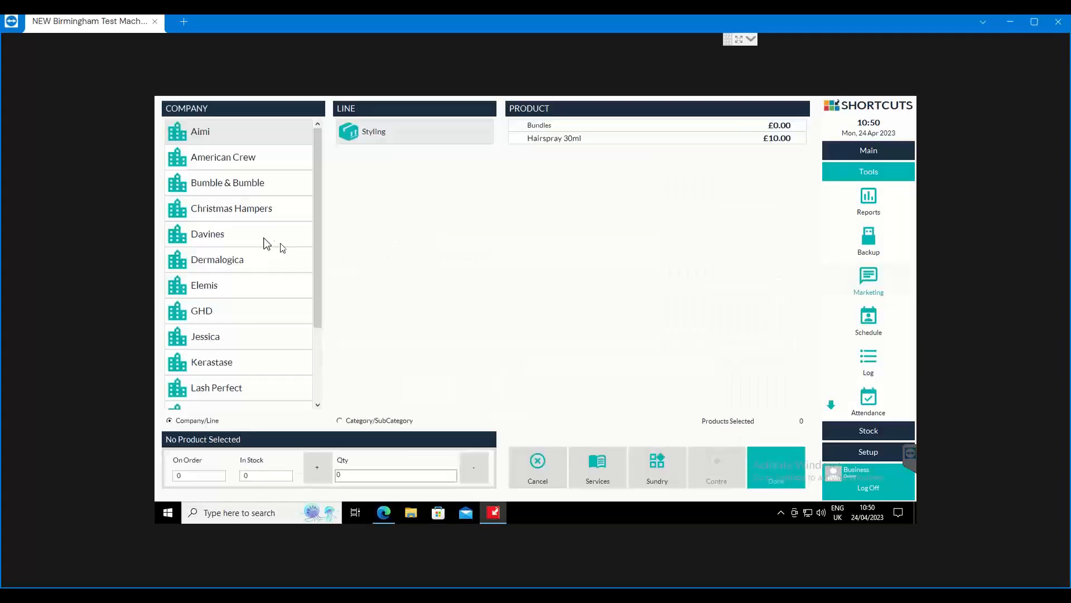
click(217, 286)
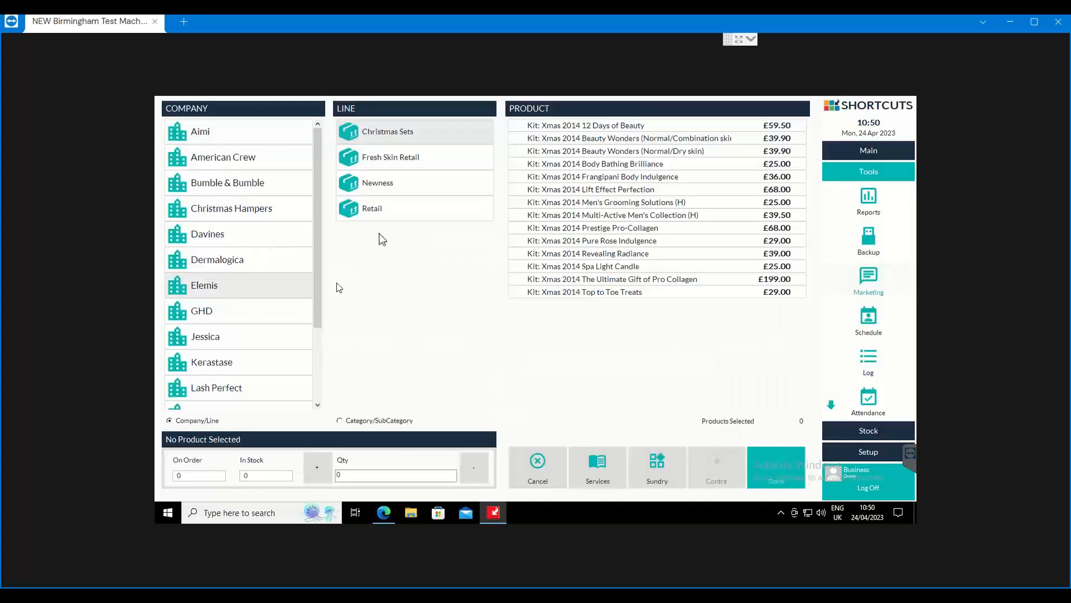
click(384, 160)
click(378, 184)
click(628, 164)
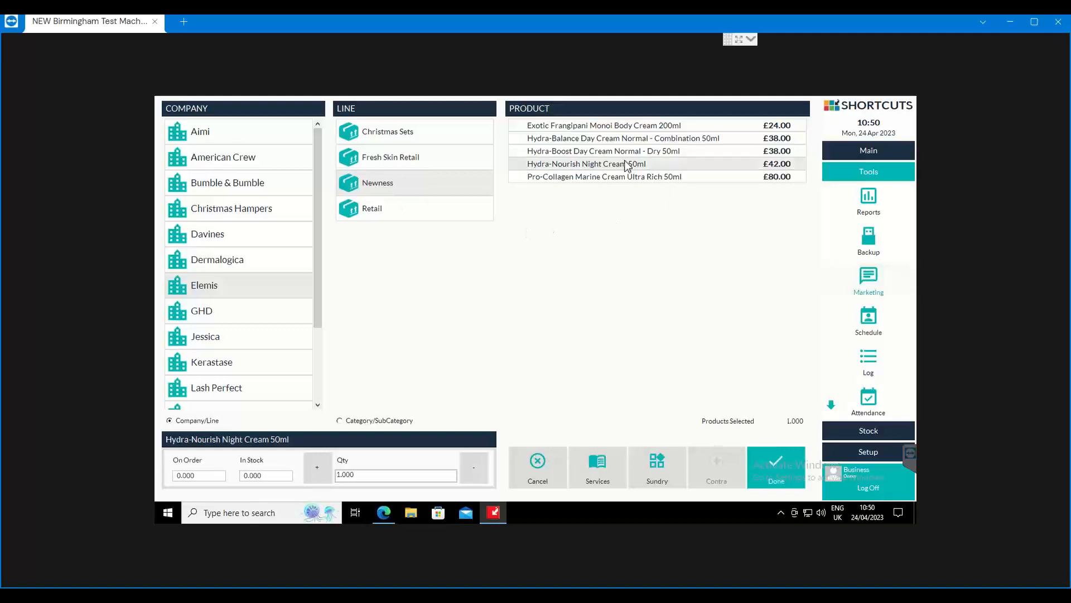
click(776, 468)
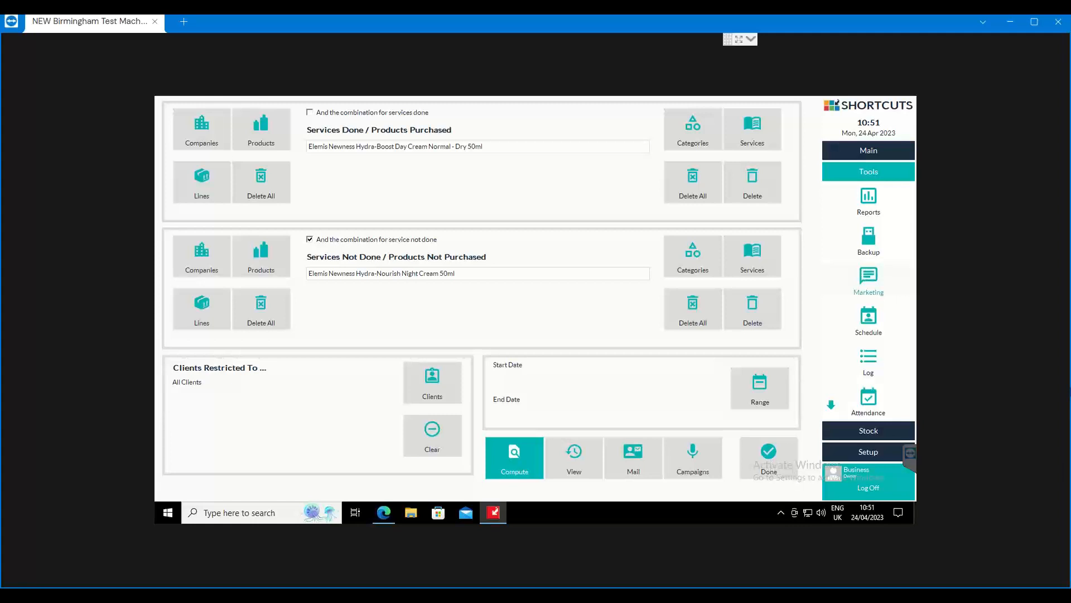
click(258, 182)
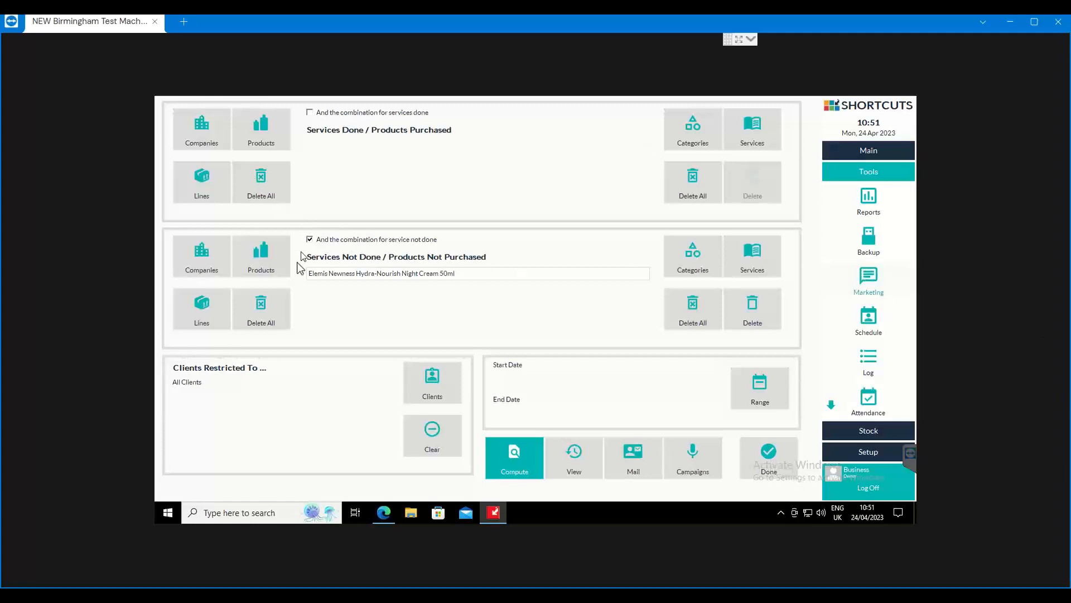
click(265, 310)
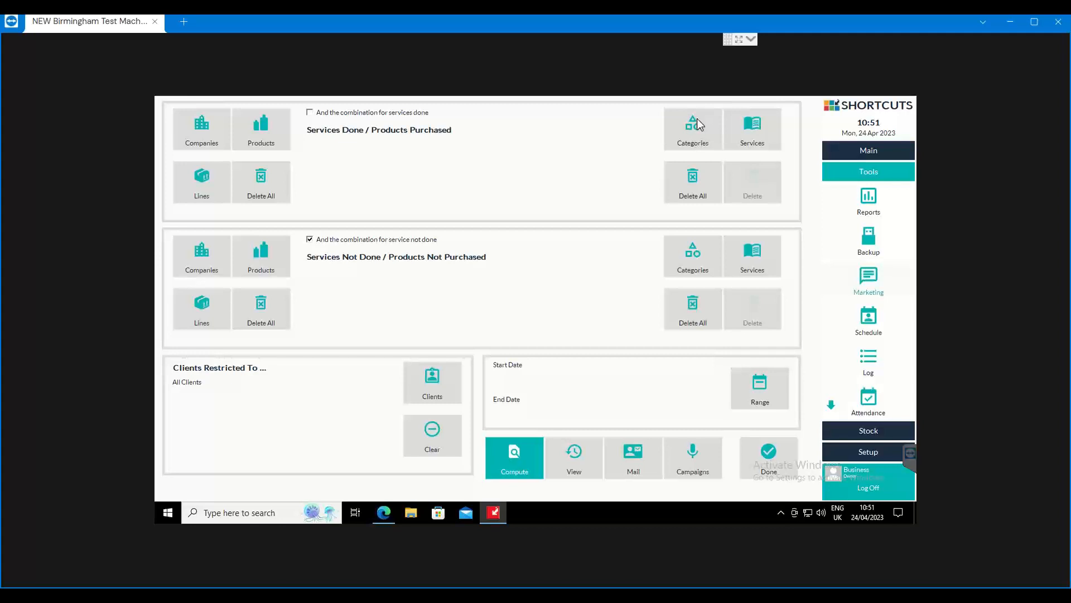
Try targeting clients who had services in the Colour category but none in Styling, and delete both category criteria
click(702, 132)
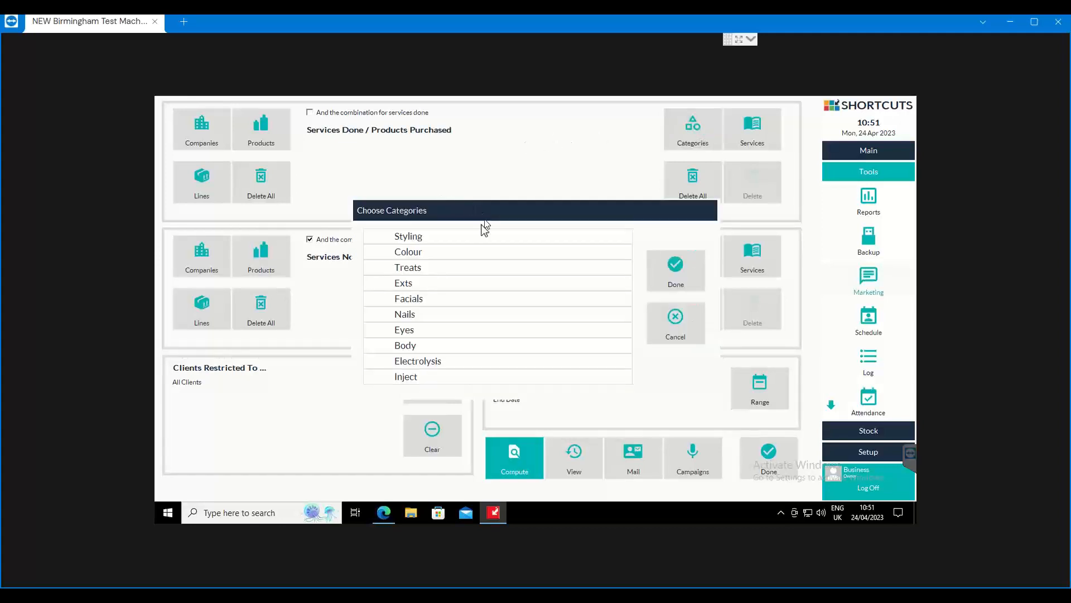
click(407, 260)
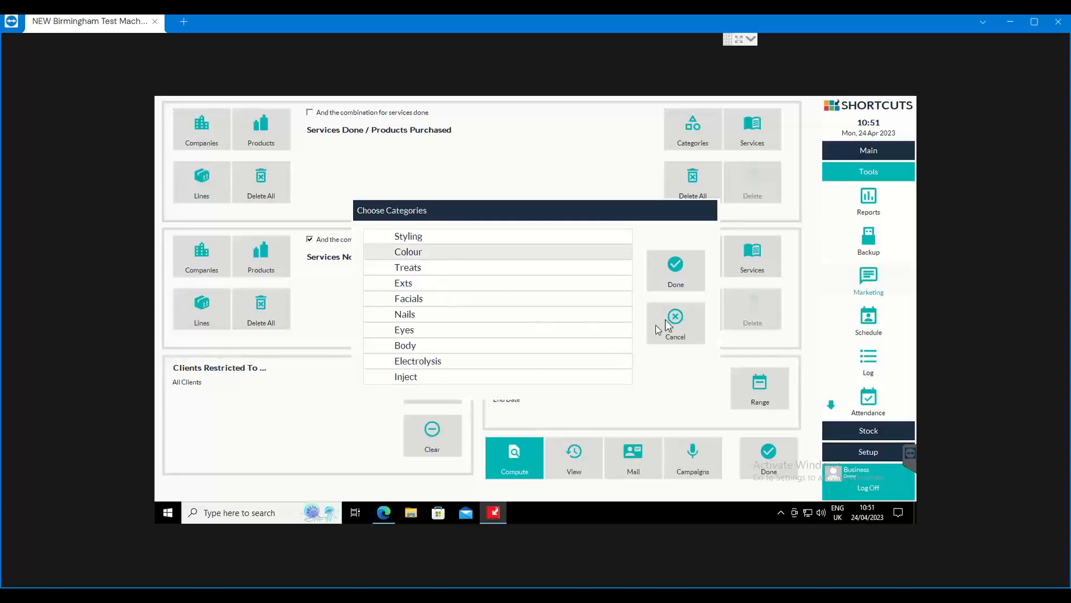
click(674, 282)
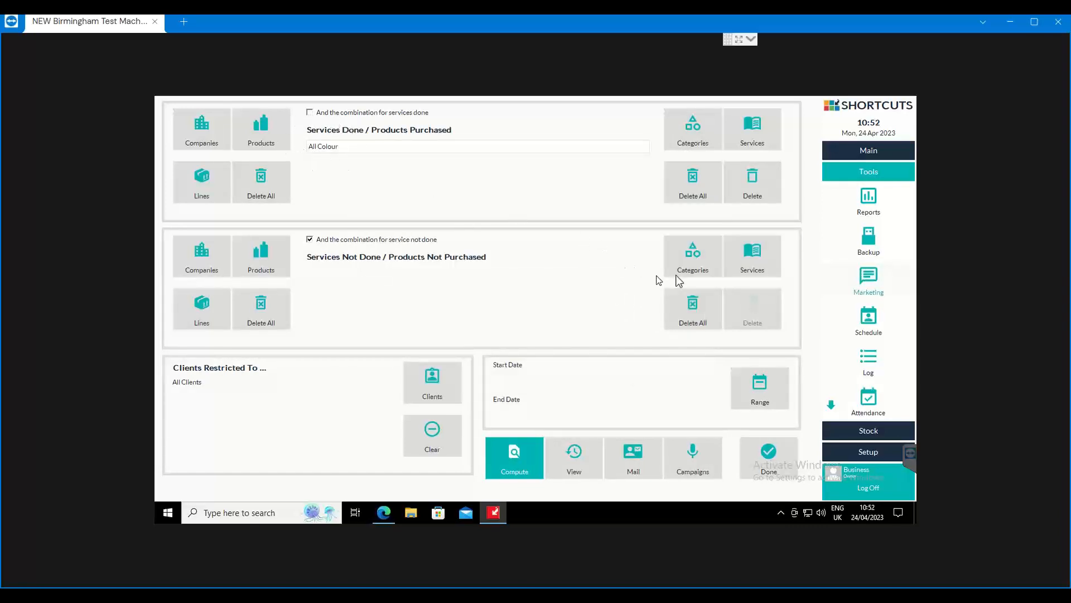
click(686, 262)
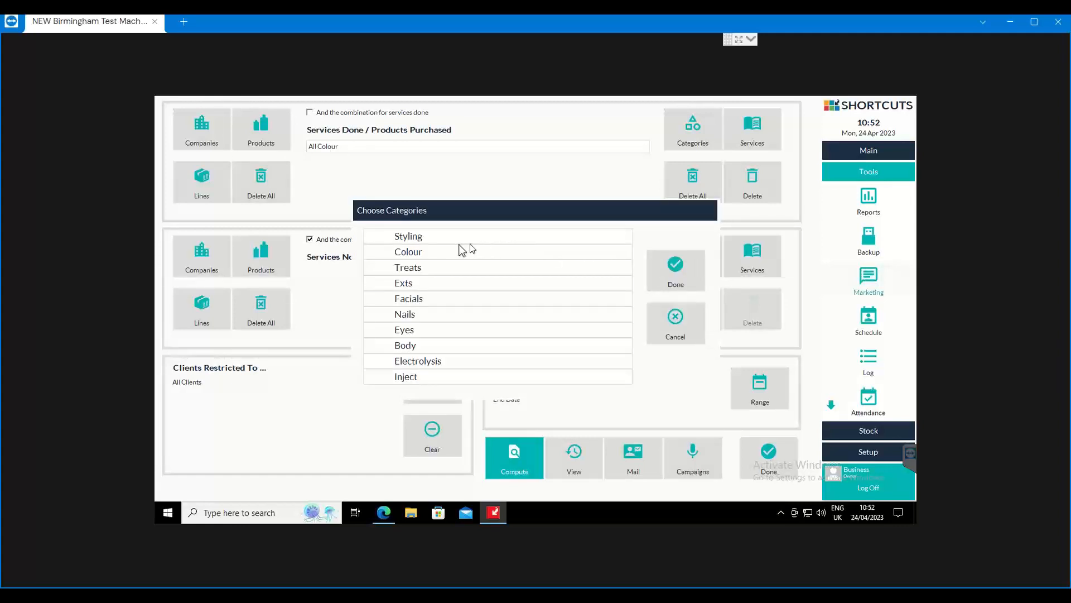
click(436, 239)
click(658, 270)
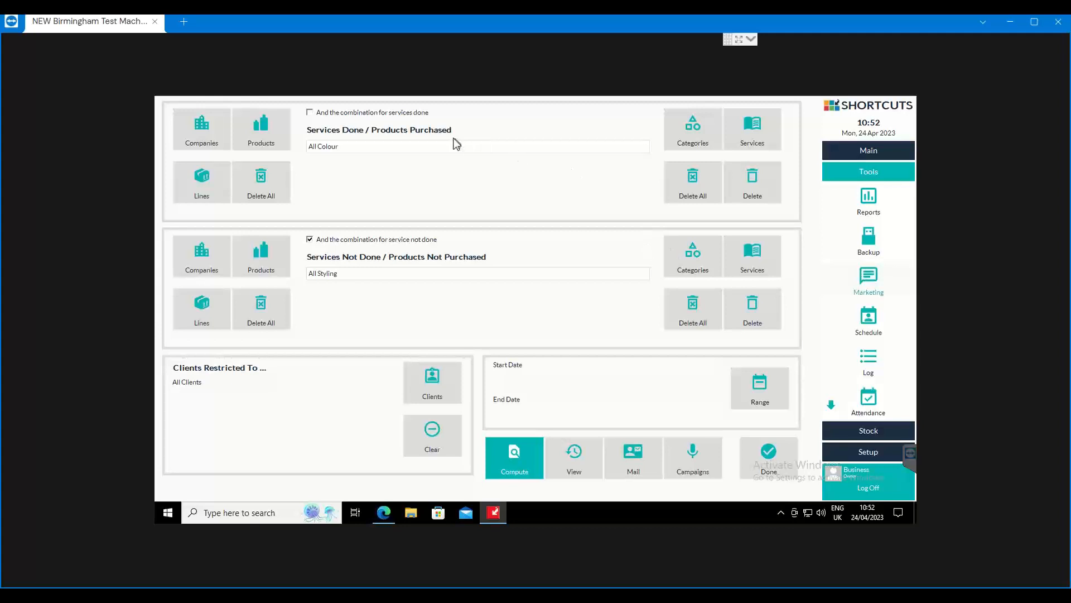
click(673, 179)
click(692, 307)
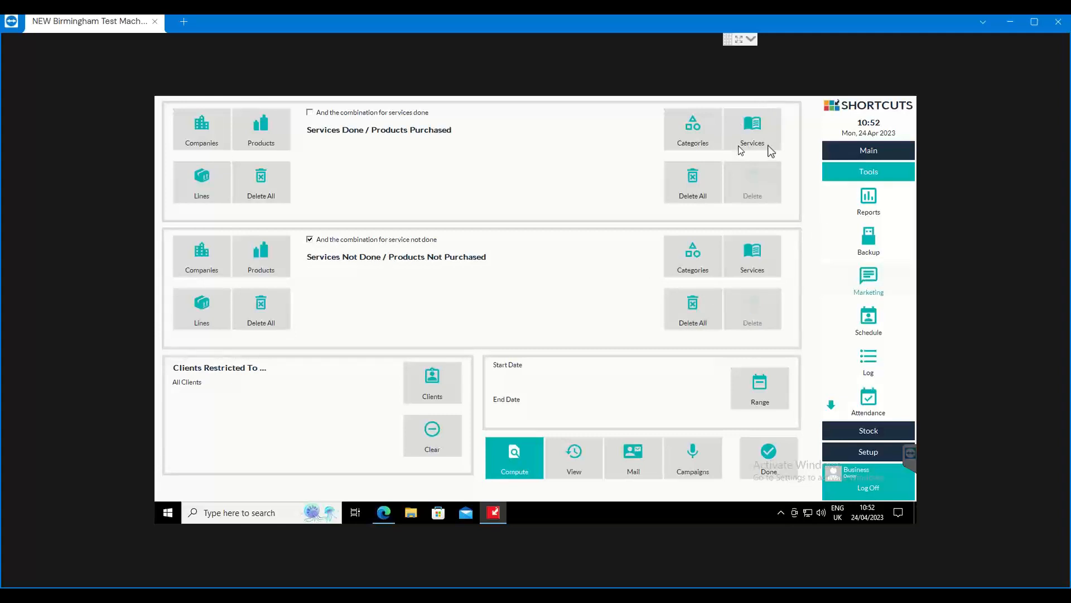
Try targeting clients who had the Colour service Highlights Half Head but not Highlights Full Head, and delete both service criteria
click(750, 120)
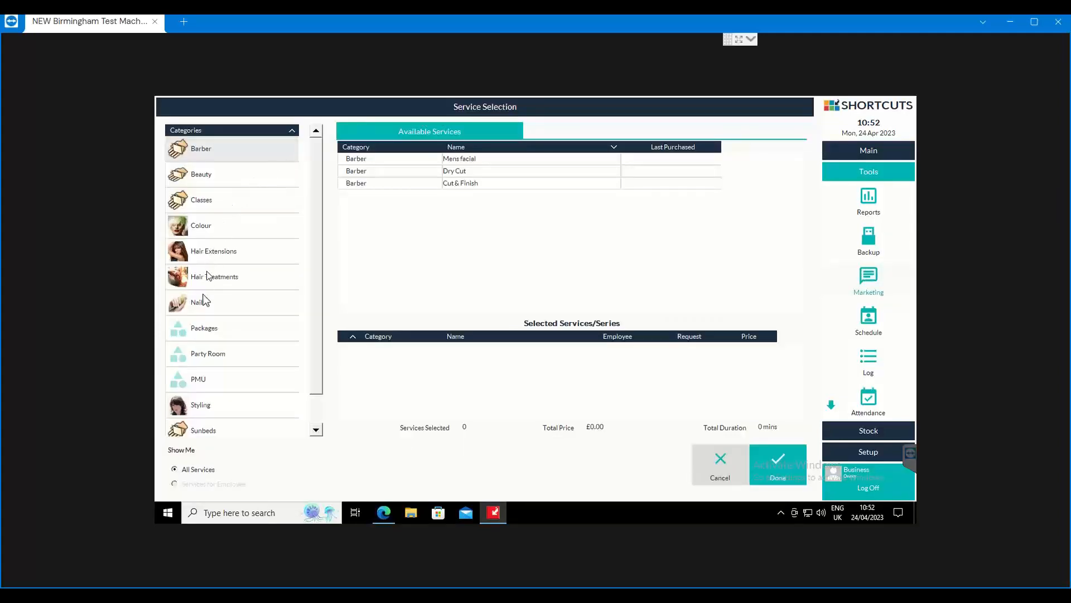
click(215, 230)
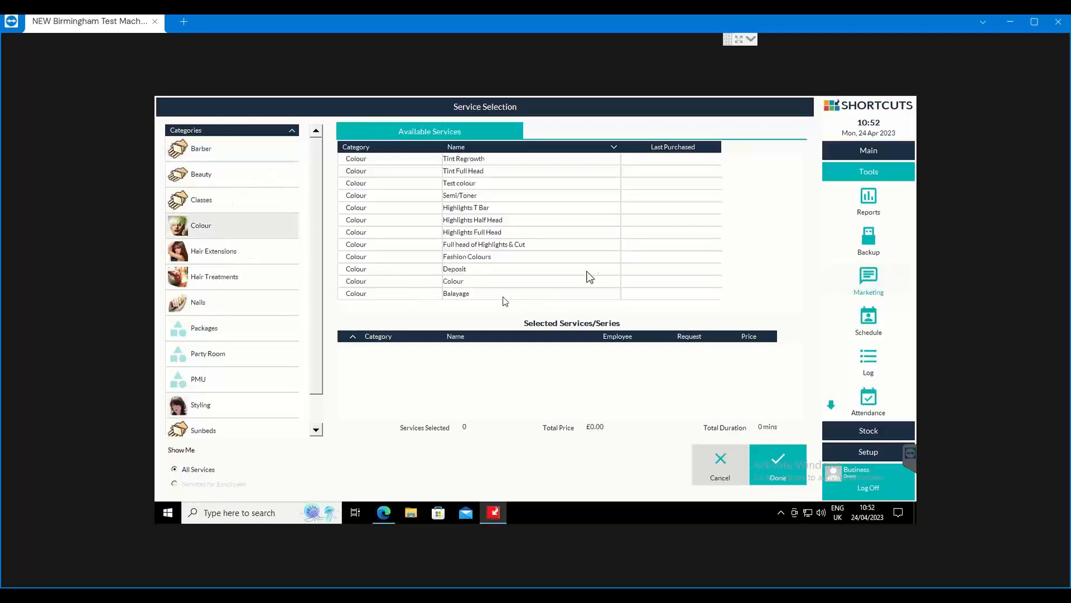
double_click(478, 223)
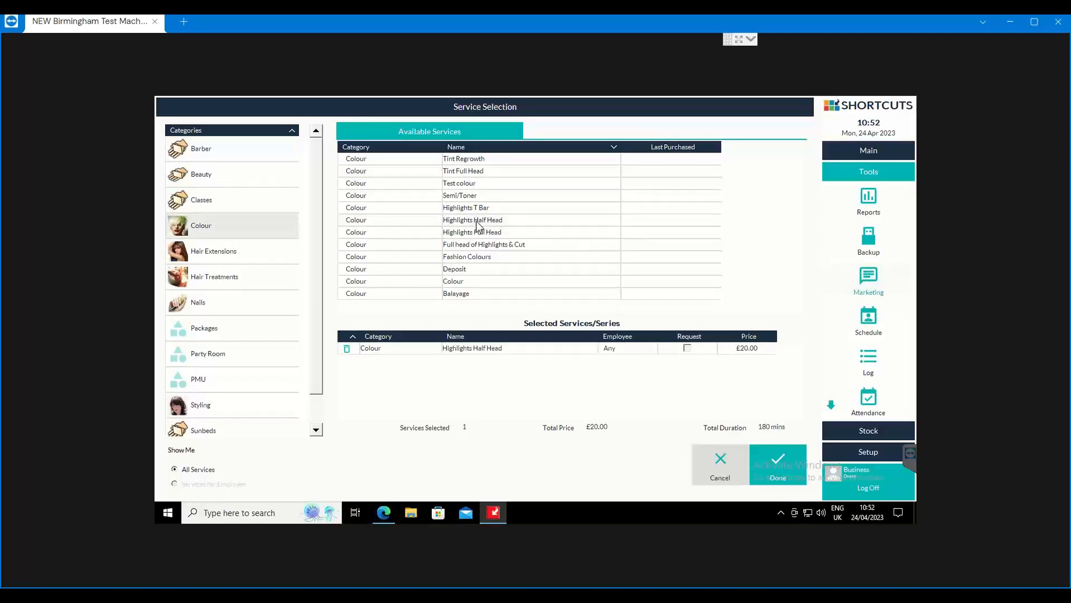
click(786, 465)
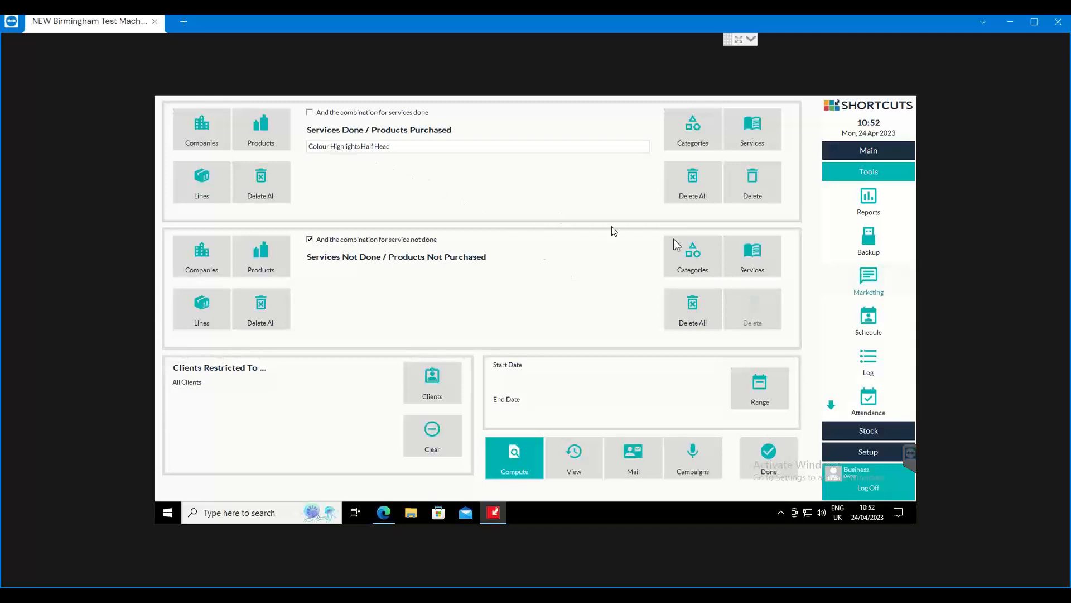
click(755, 258)
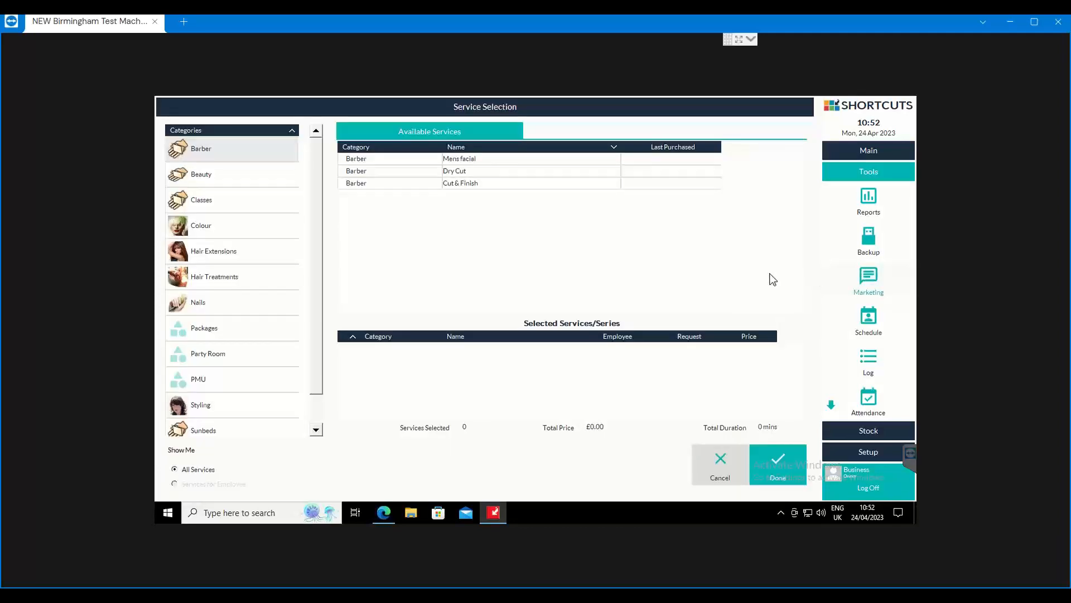
click(204, 229)
double_click(494, 232)
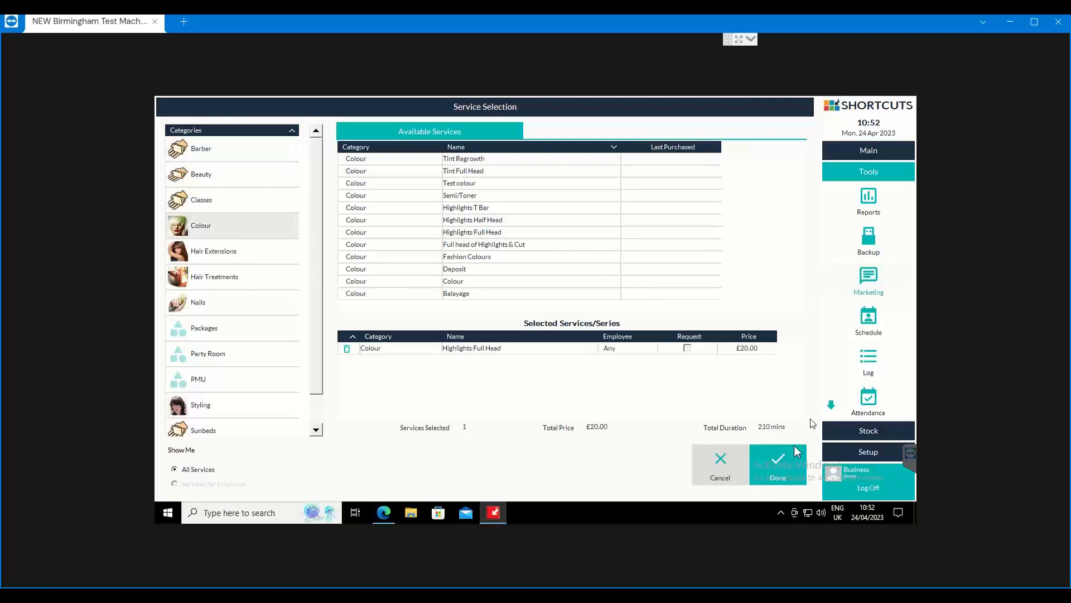
click(793, 449)
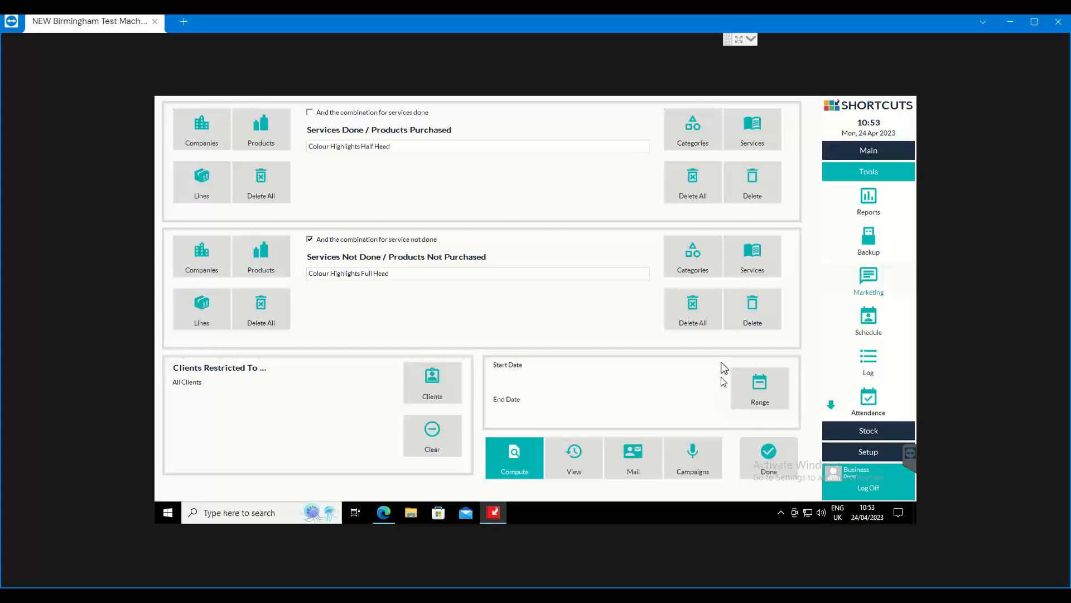
click(693, 310)
click(694, 189)
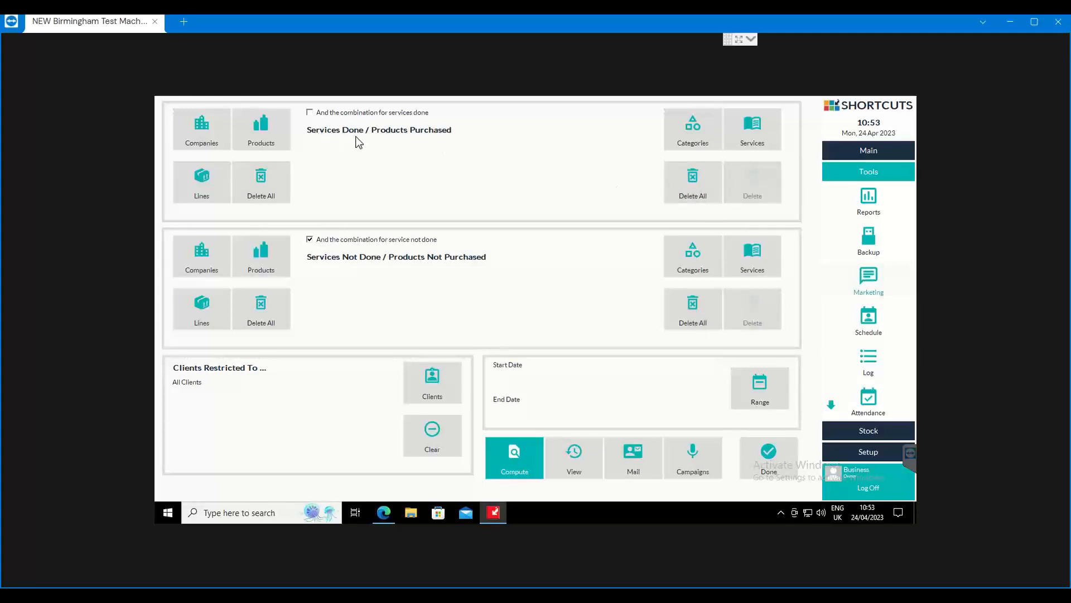
Target clients who had any Colour category service but not the emulsion treatments service from Treatments
click(709, 137)
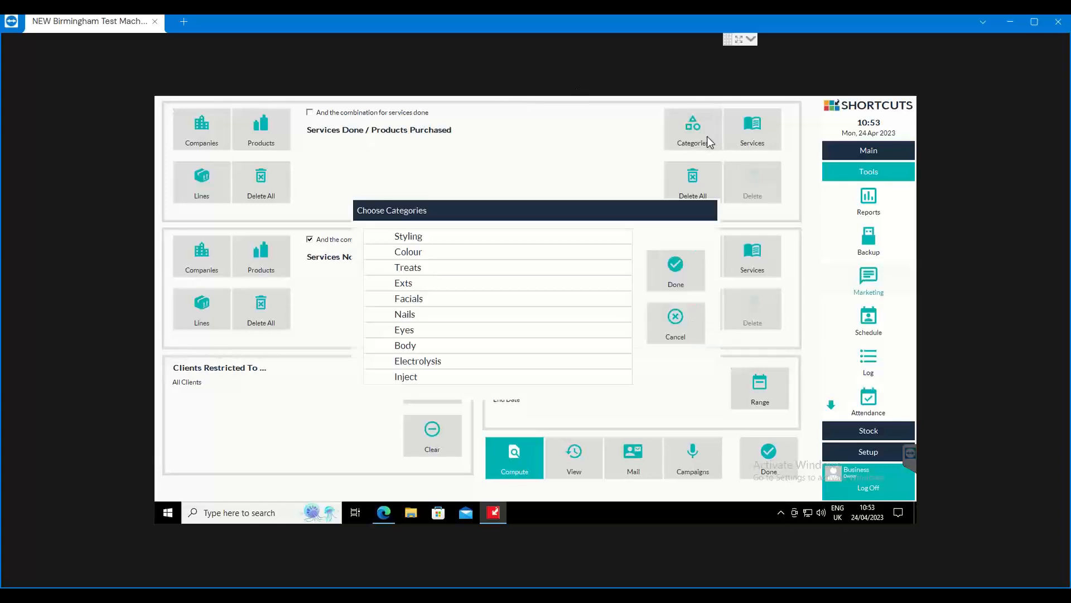
click(422, 254)
click(692, 260)
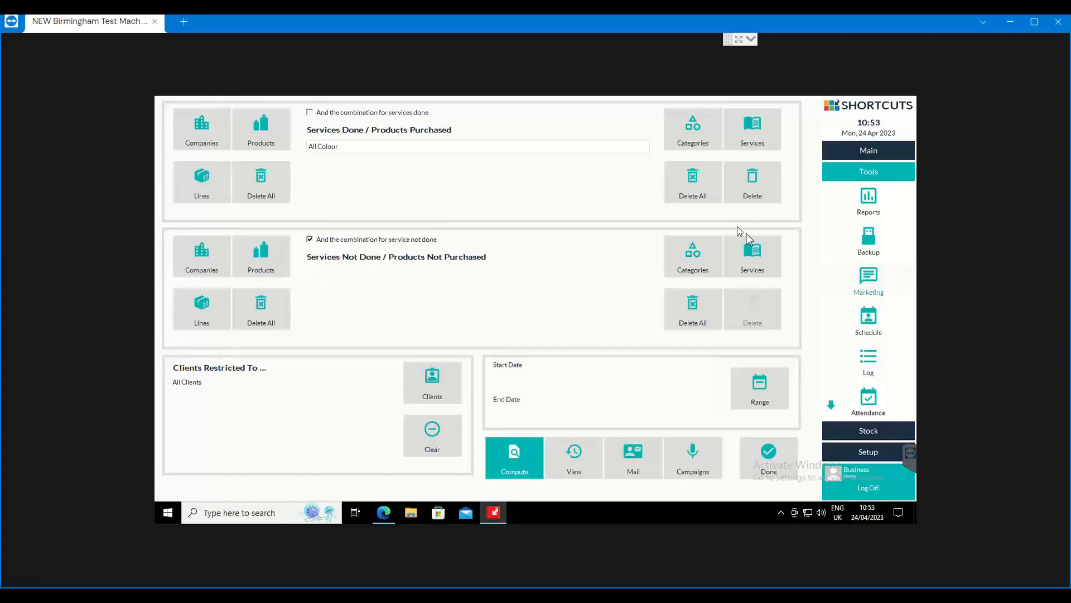
click(758, 255)
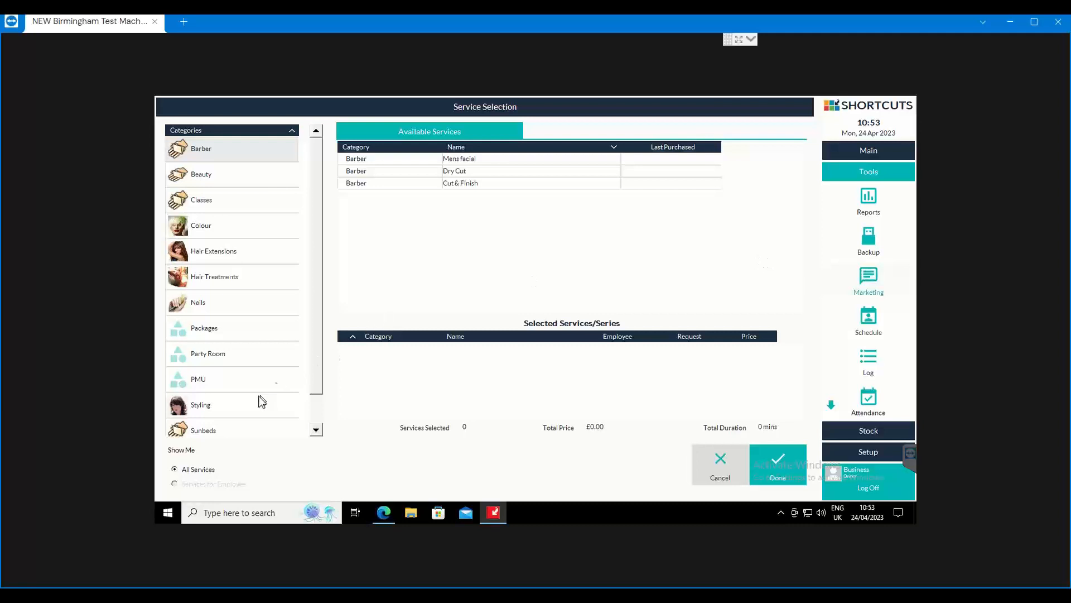
scroll(288, 360, down, 1)
click(219, 424)
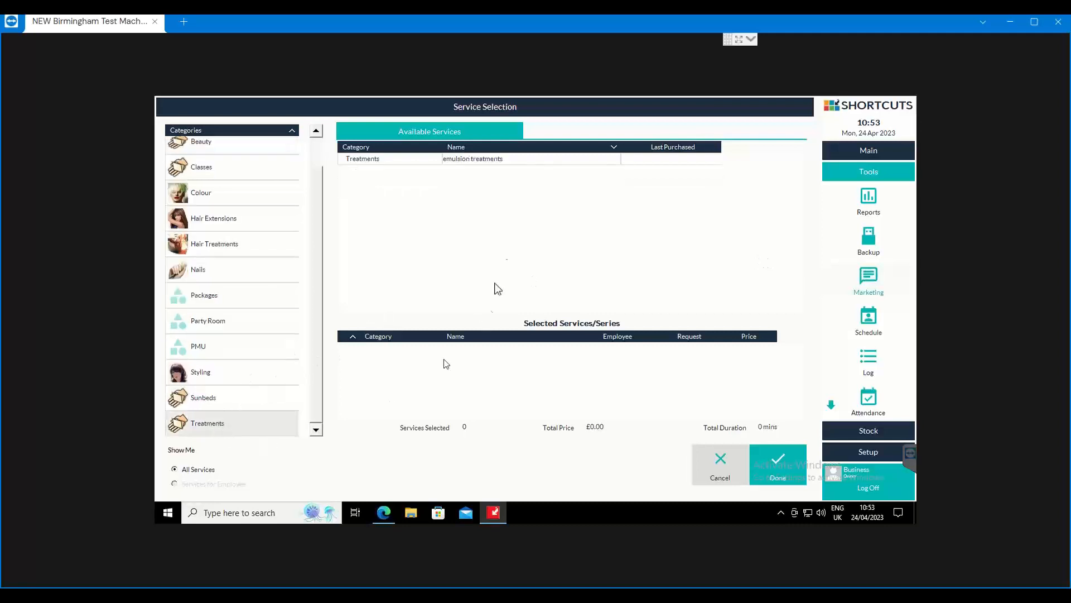
click(472, 162)
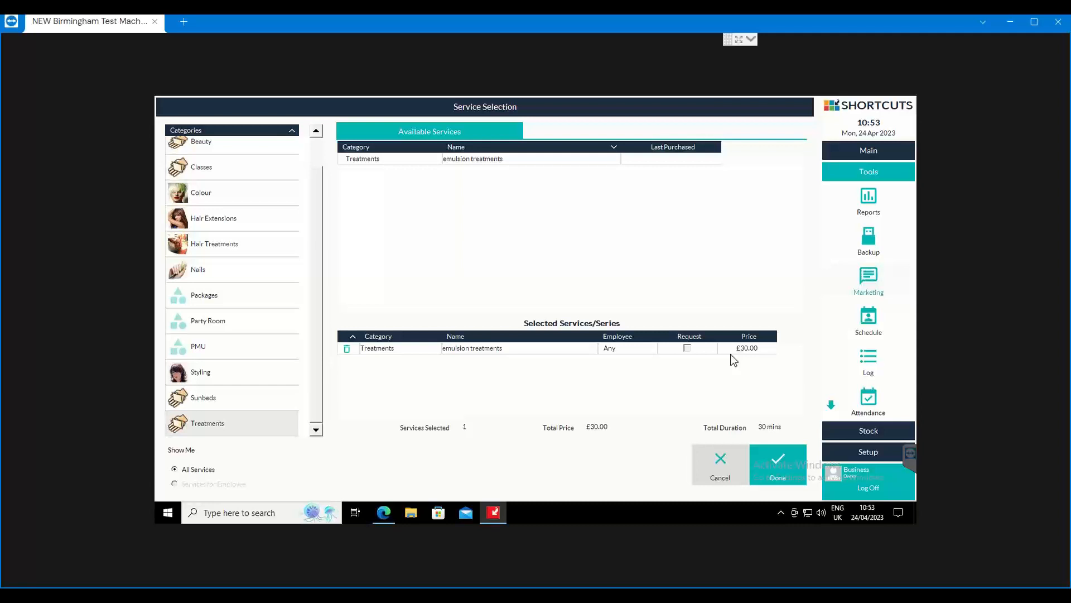
click(784, 454)
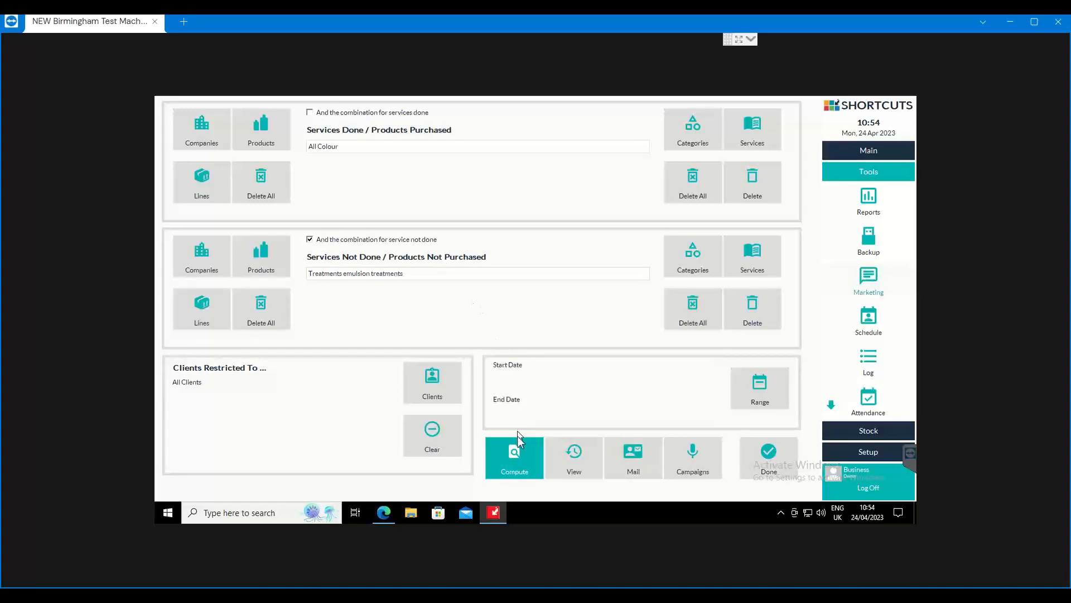
Compute the client list from the Colour and emulsion treatments criteria, acknowledge the opt-out warning, and exclude children
click(516, 454)
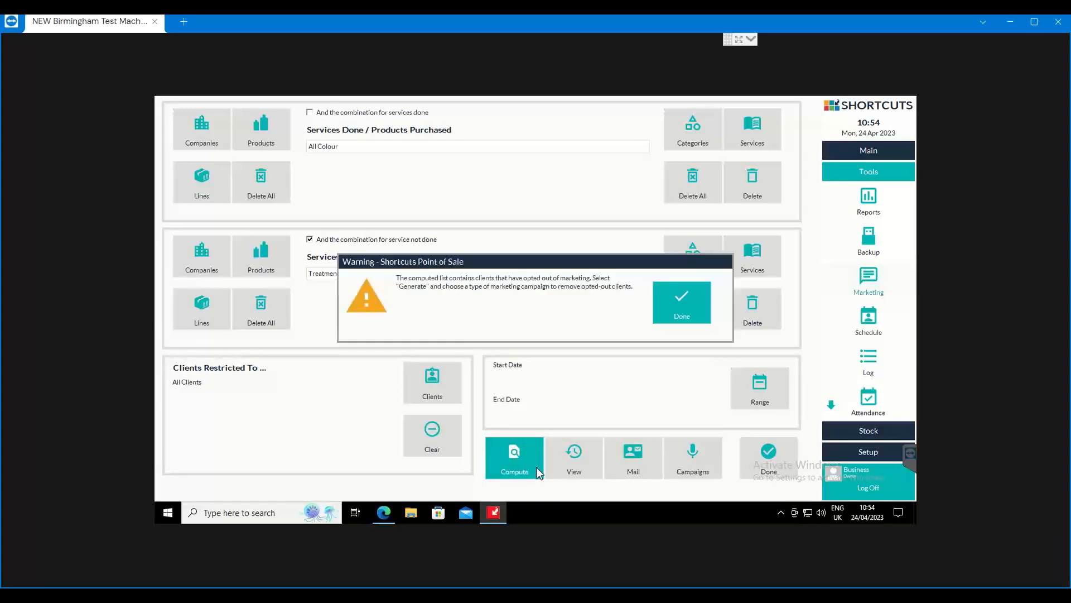
click(682, 301)
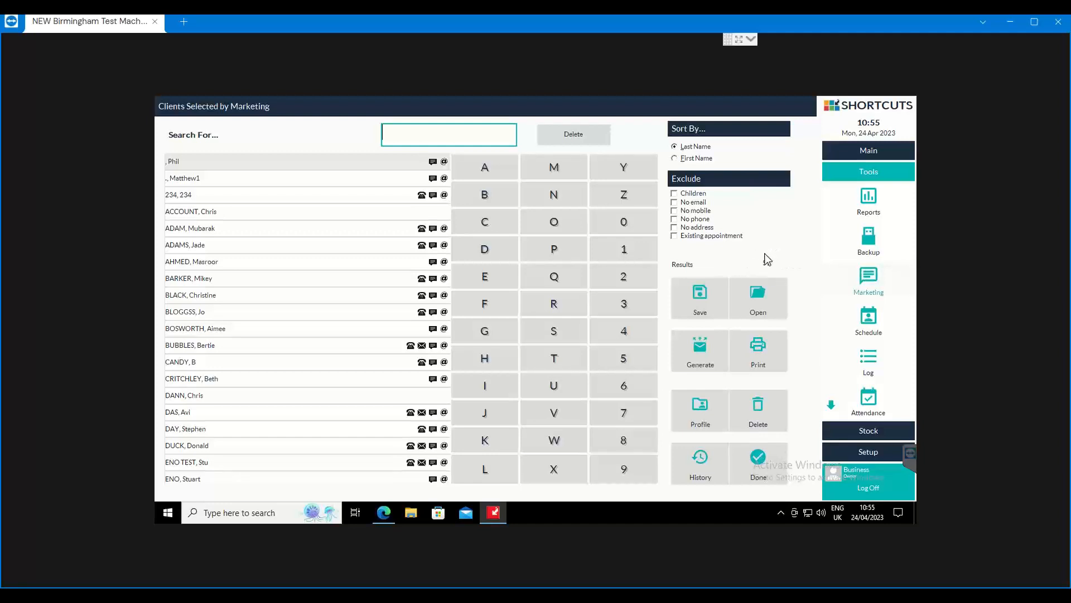
click(675, 193)
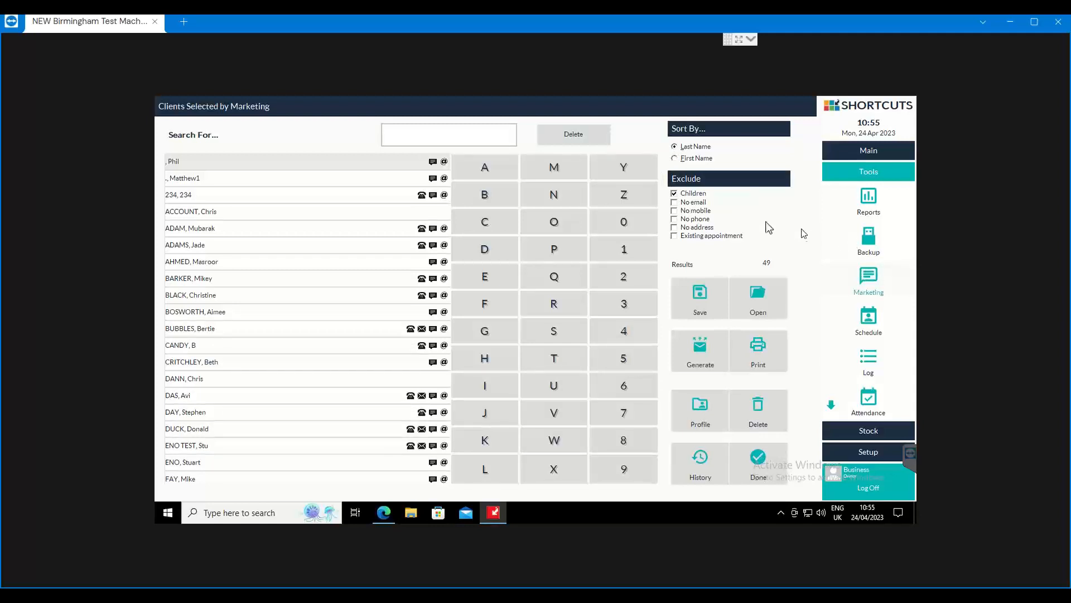
Try excluding clients with no email and then those with no mobile, clearing each of these exclusions again
click(674, 204)
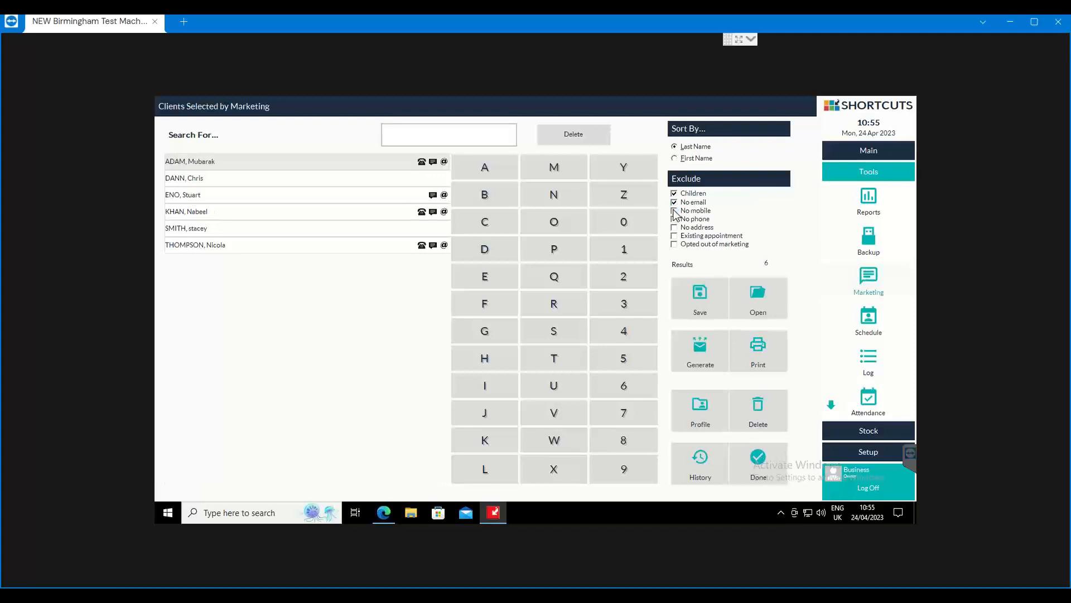
click(673, 203)
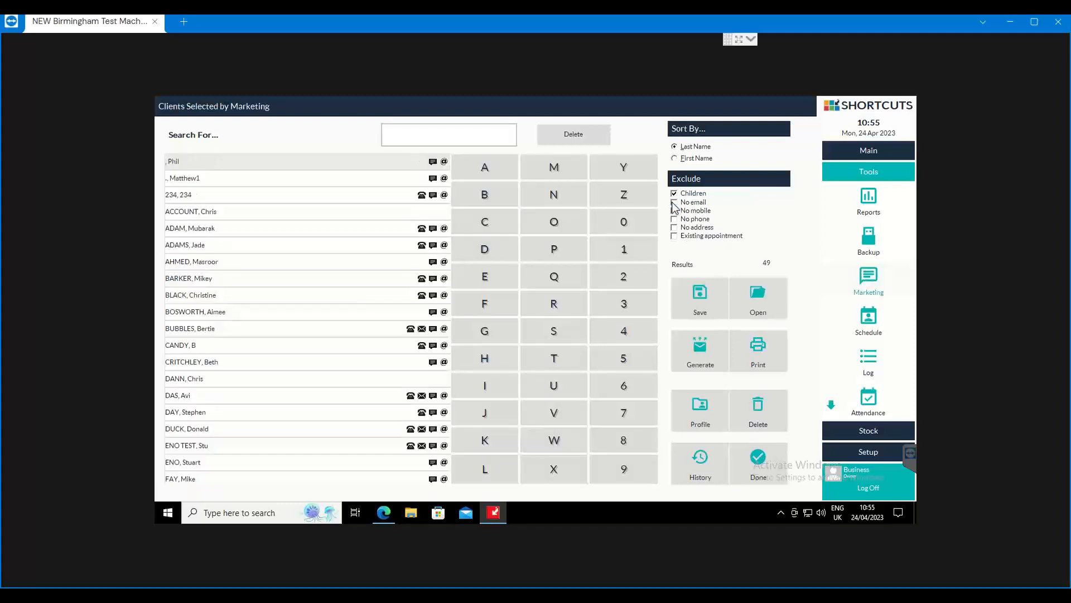
click(674, 203)
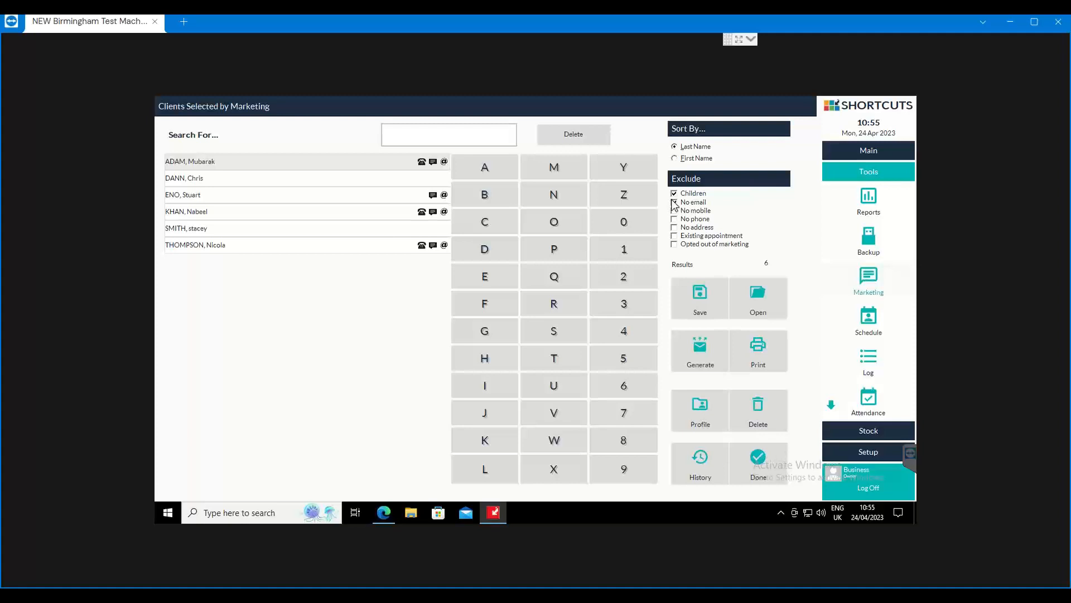
click(676, 204)
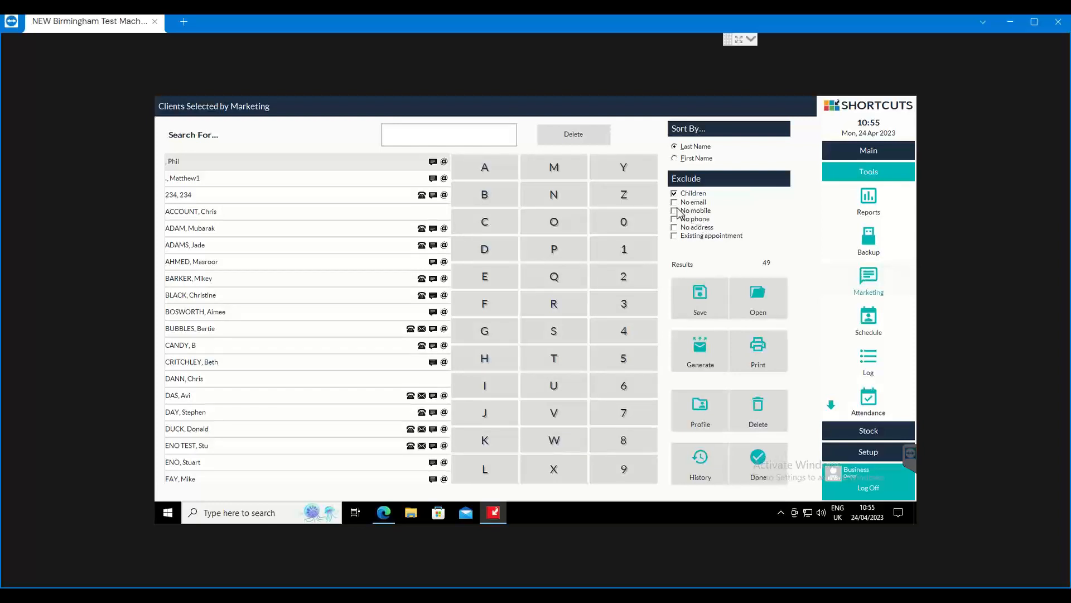
click(675, 210)
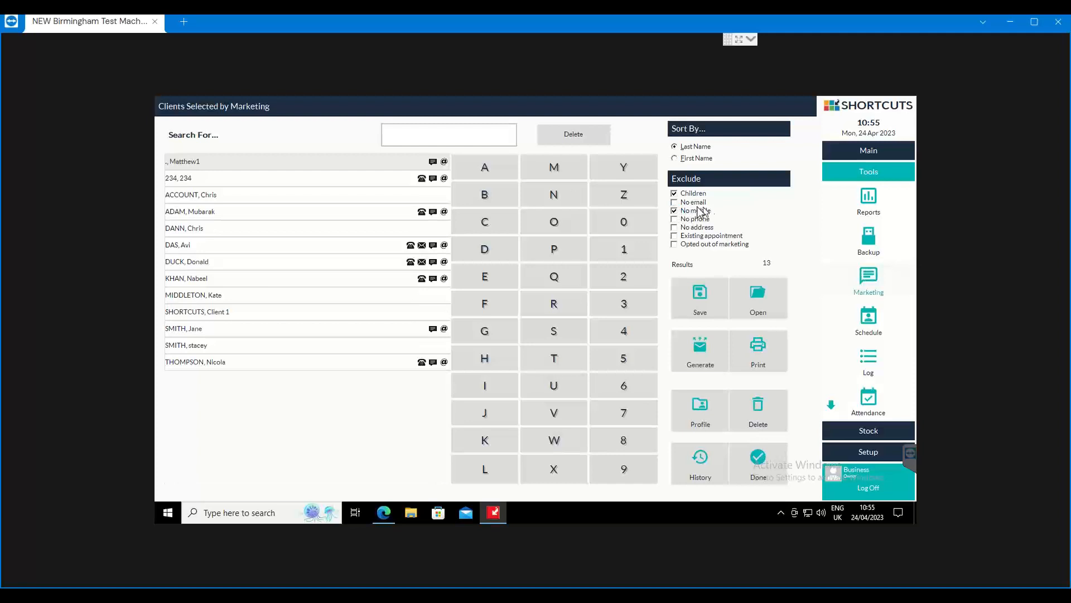
click(674, 211)
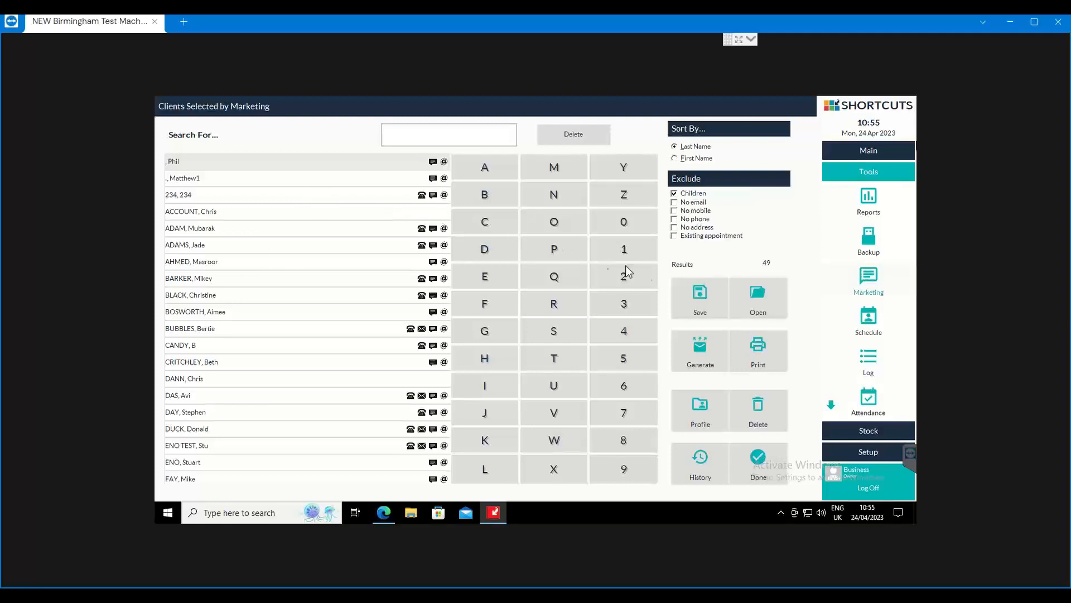
Try saving the client list under a custom test list name, browse the destination folders up to Desktop, and cancel the save
click(687, 288)
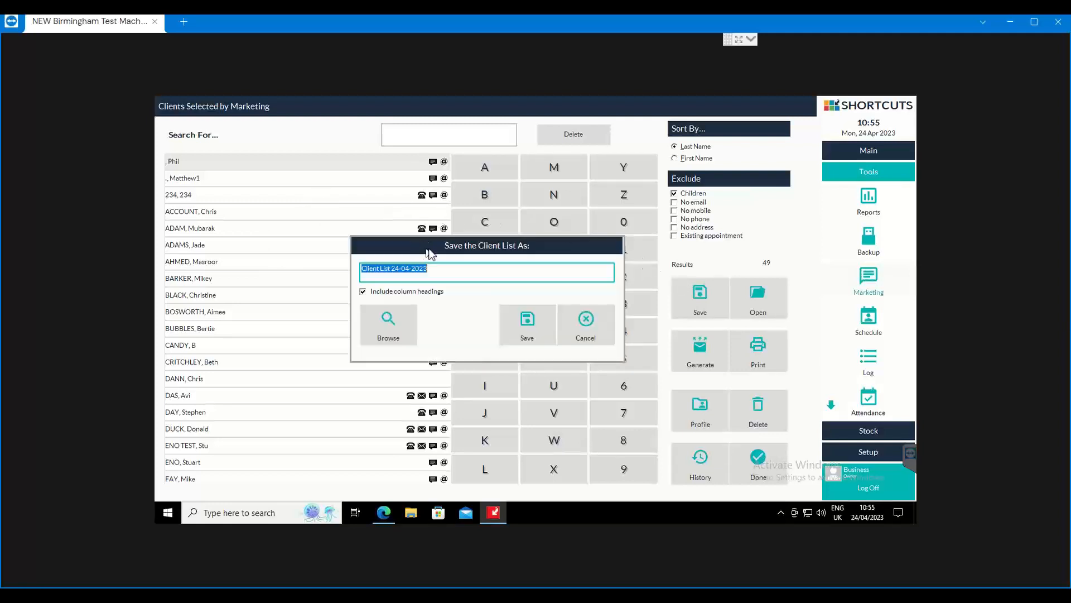
text(Chris)
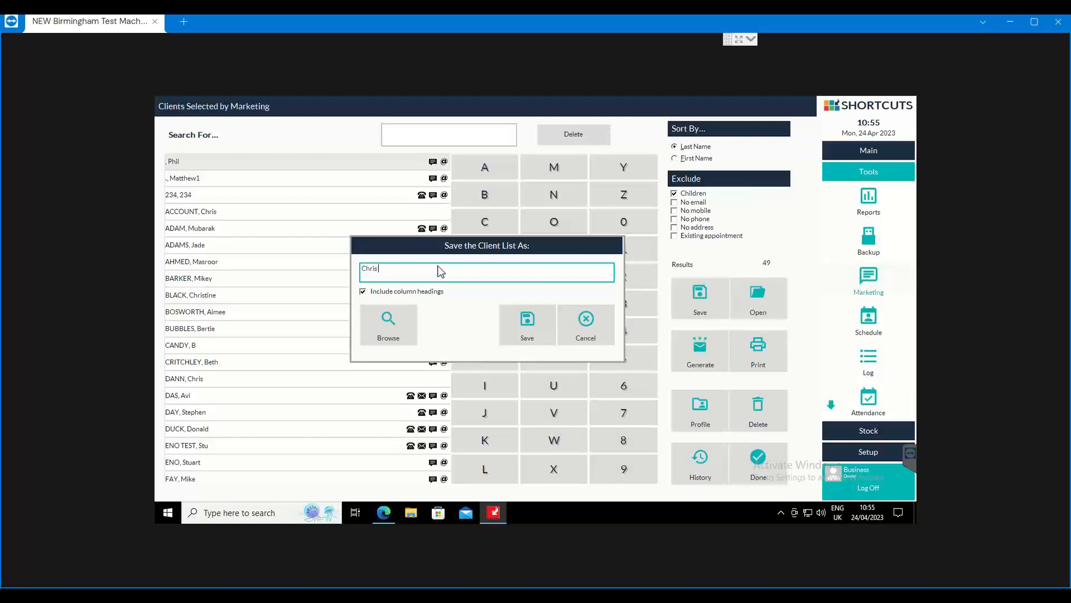
text( Test List)
click(377, 317)
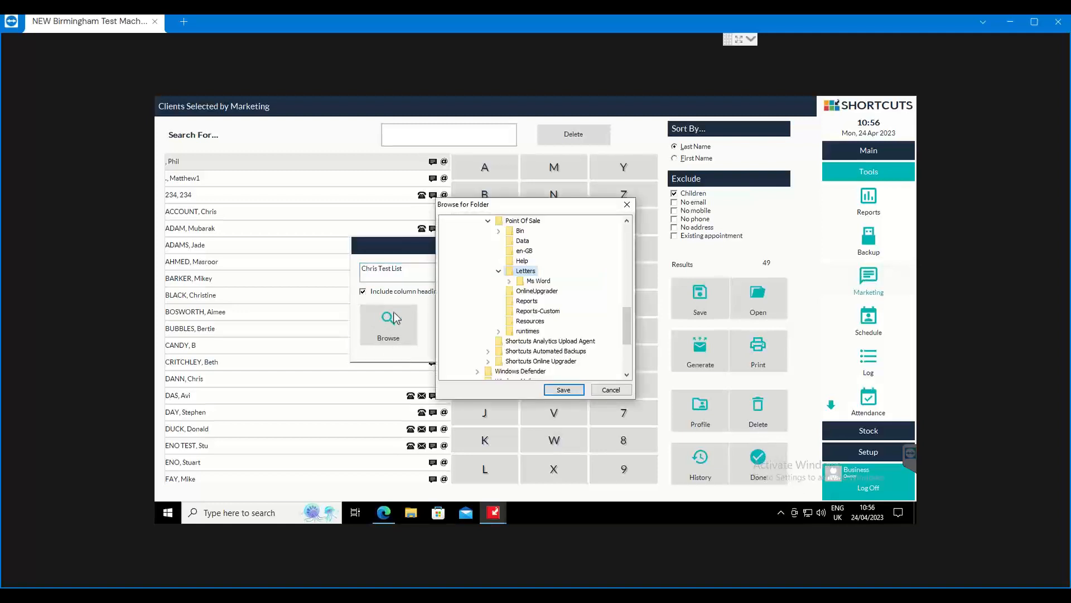
drag(628, 314, 627, 297)
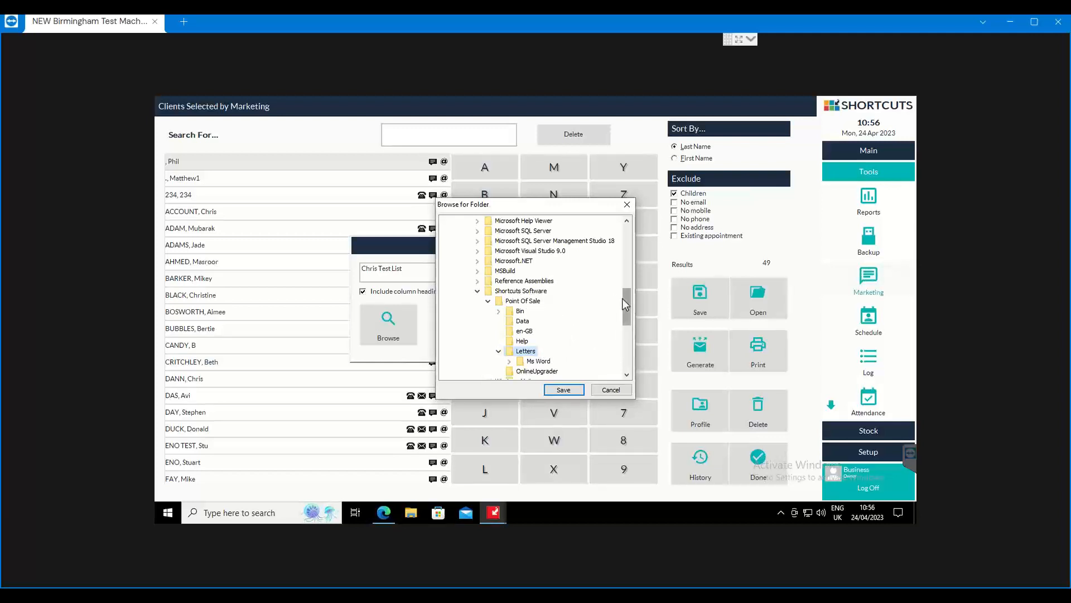
drag(626, 304, 642, 219)
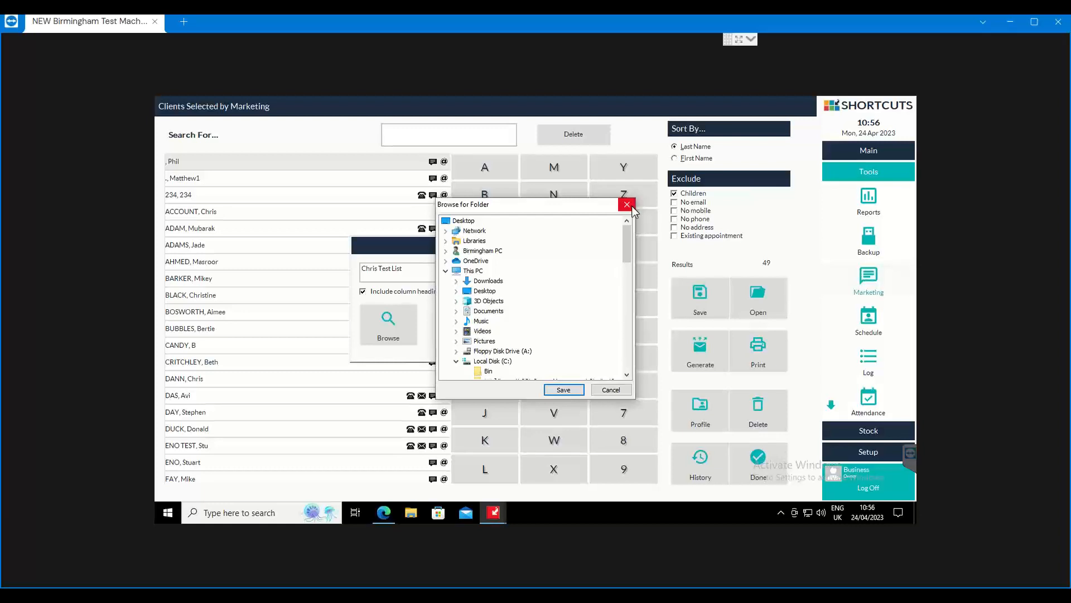
click(627, 204)
click(583, 324)
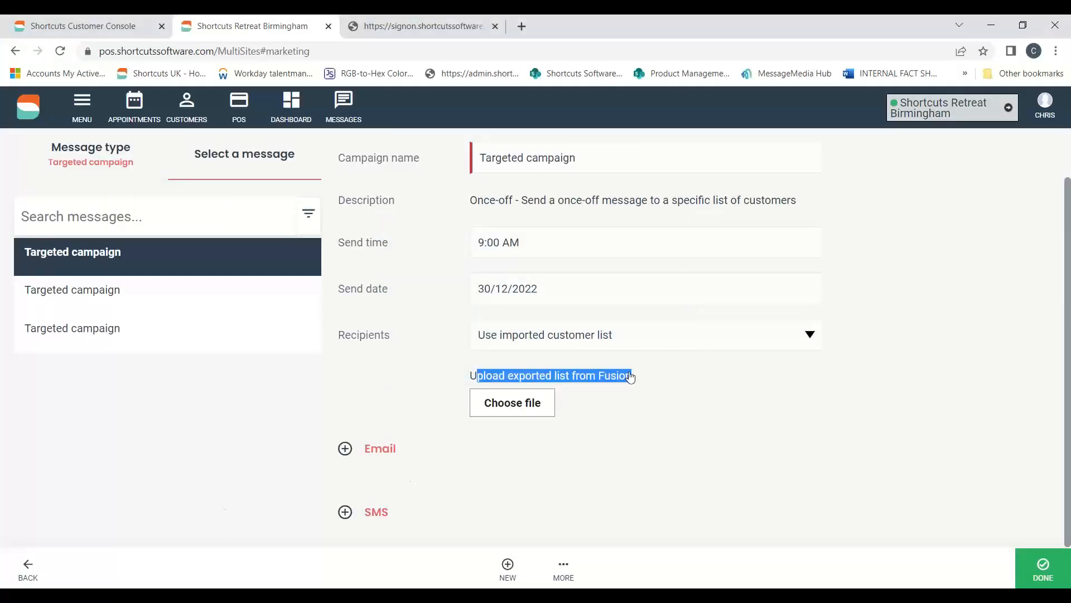
Switch to Shortcuts Cloud in the browser and view the file chooser for the targeted campaign's exported Fusion list, dismissing it without a file
scroll(1011, 222, down, 1)
click(994, 287)
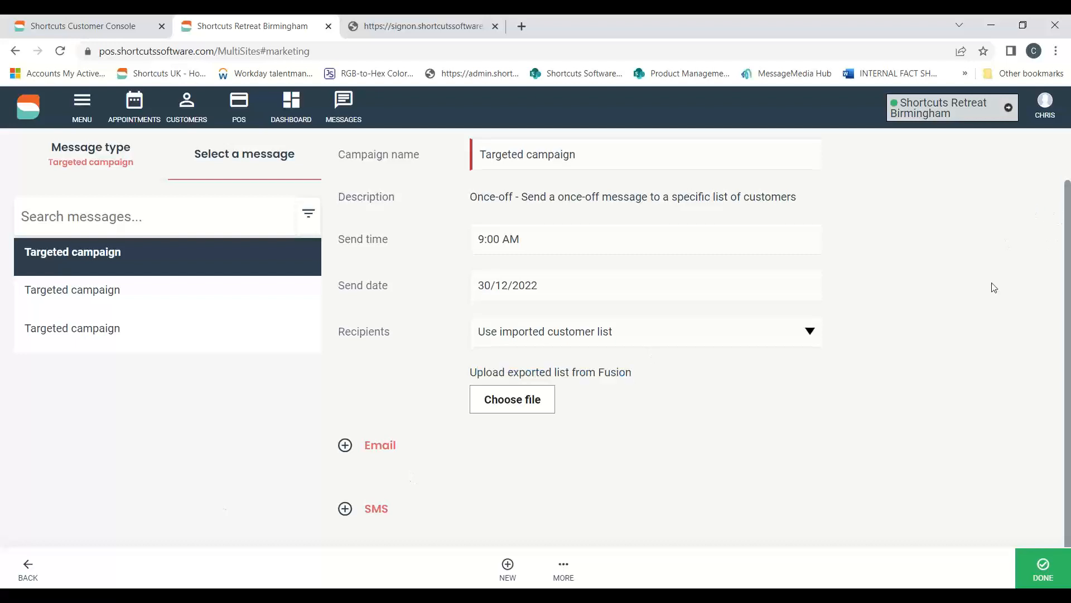
click(511, 407)
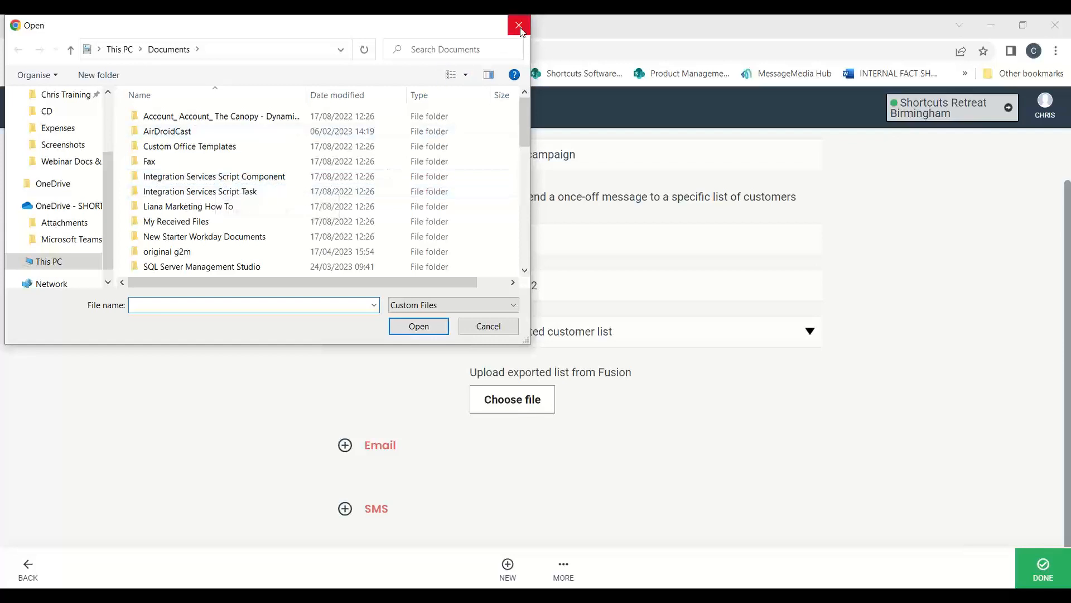
key(Escape)
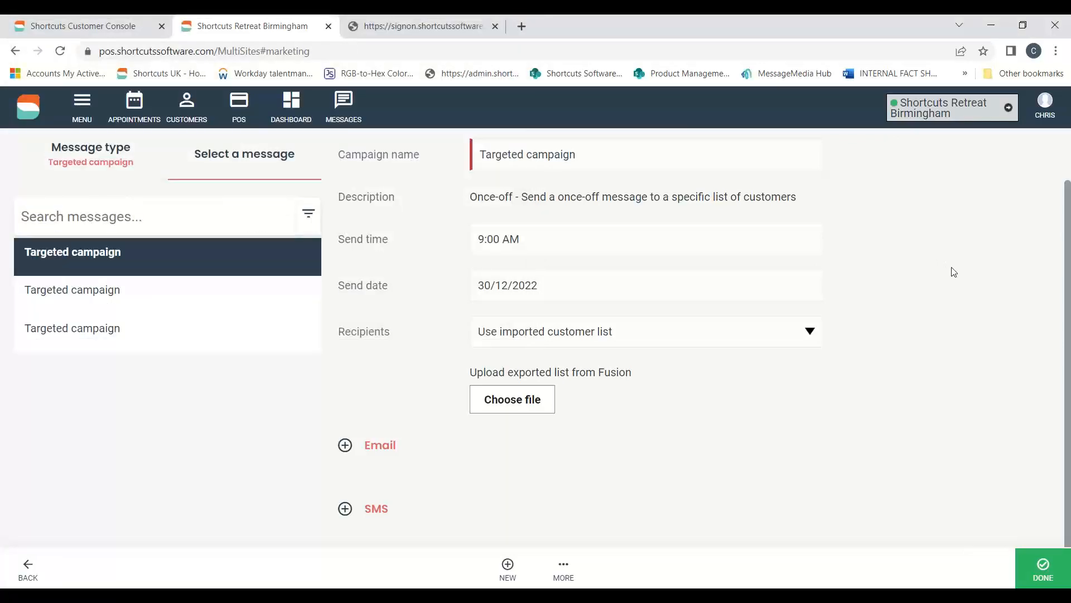
Expand the targeted campaign's Email section and examine its subject, body, offer, sign-off and the discount code note on tracking ROI
click(381, 443)
scroll(829, 376, down, 10)
scroll(833, 371, up, 6)
scroll(835, 368, down, 2)
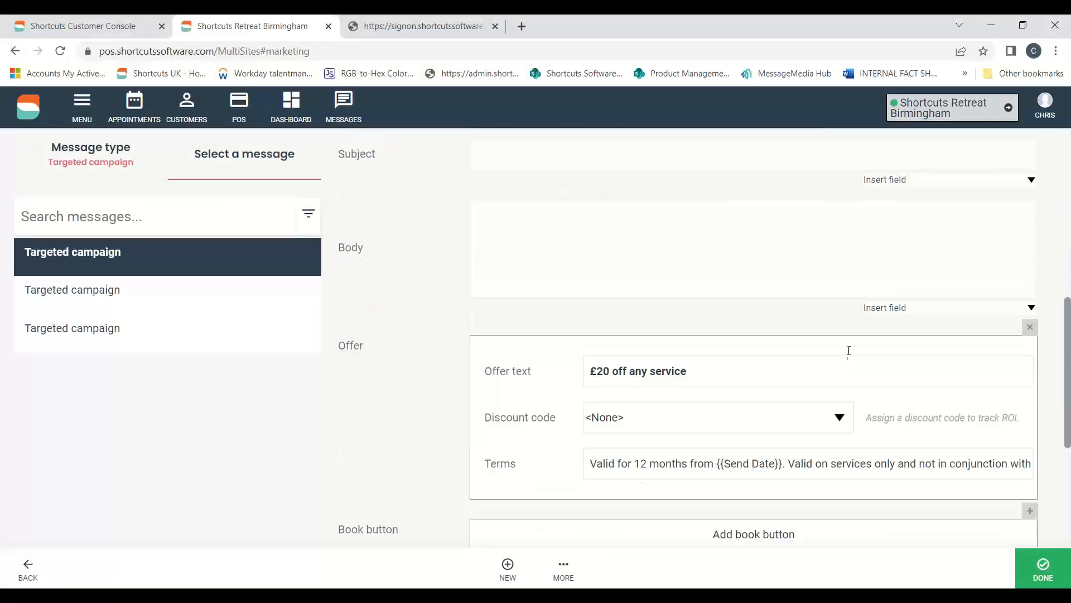
scroll(849, 350, up, 1)
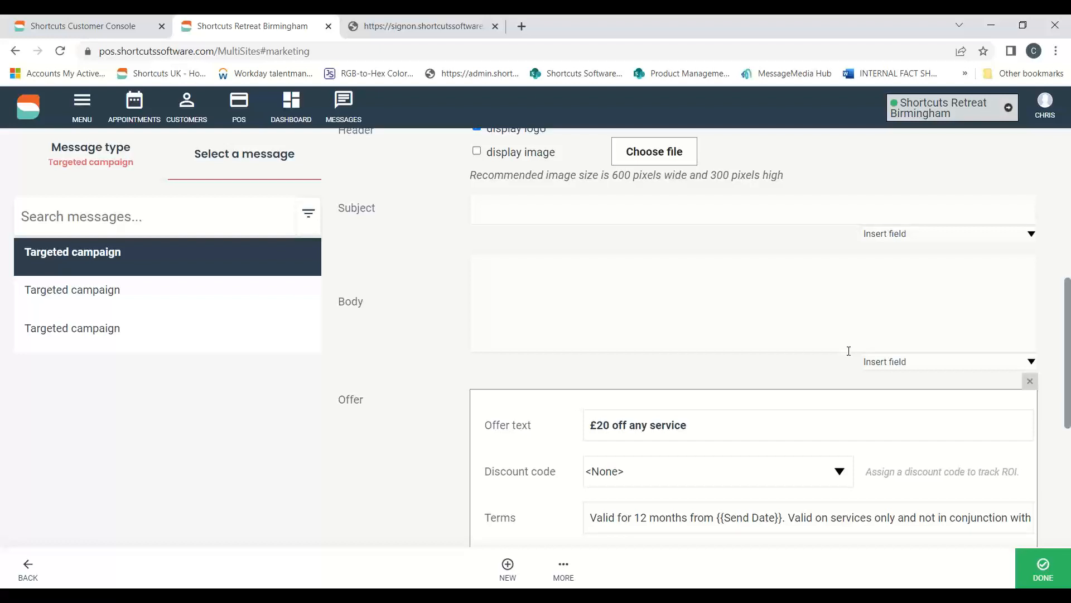
scroll(849, 350, down, 6)
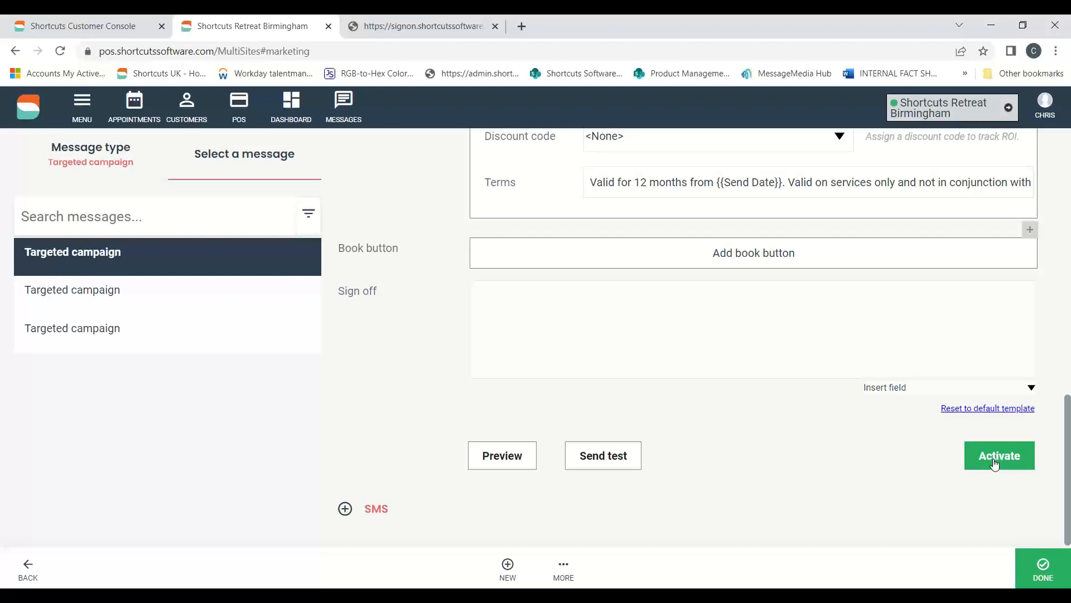
scroll(920, 424, up, 2)
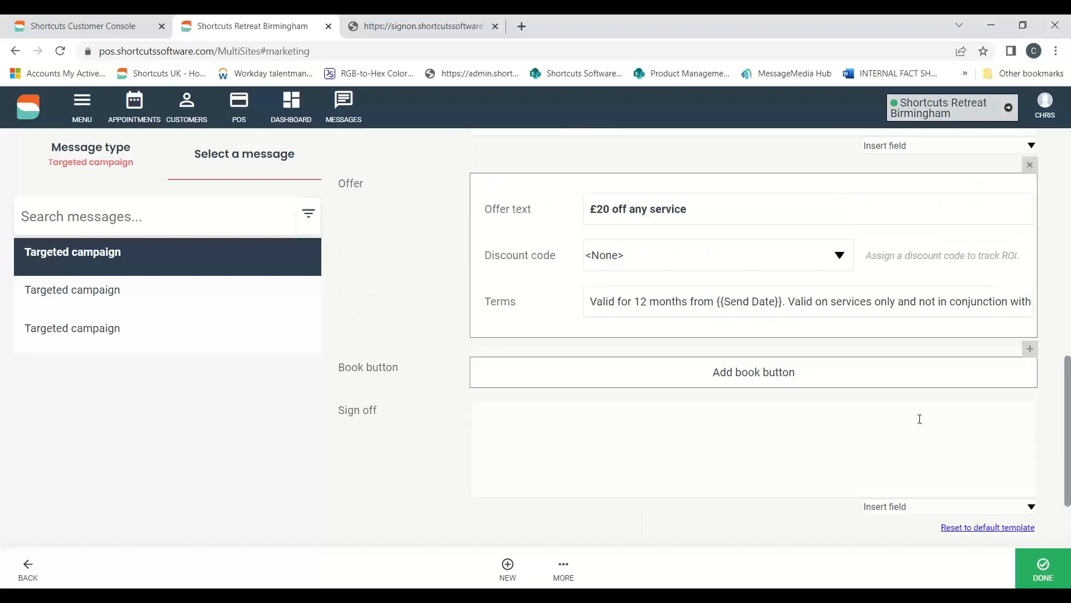
drag(871, 255, 1027, 264)
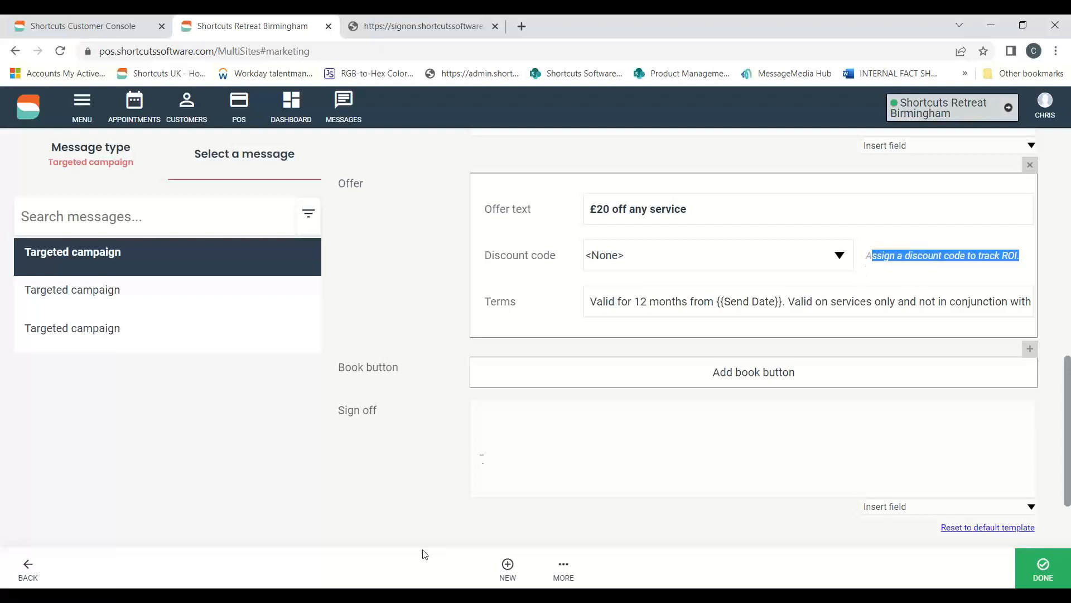
Switch to Fusion on the remote machine and check out the 11:30 Cut & Finish appointment from today's appointment book
click(225, 596)
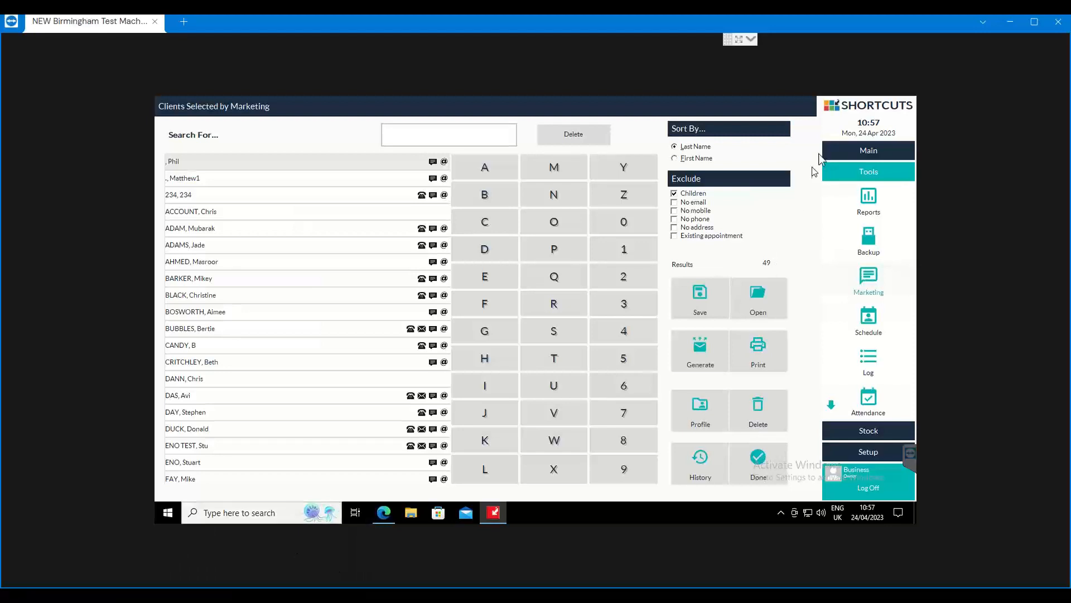
click(838, 152)
click(869, 176)
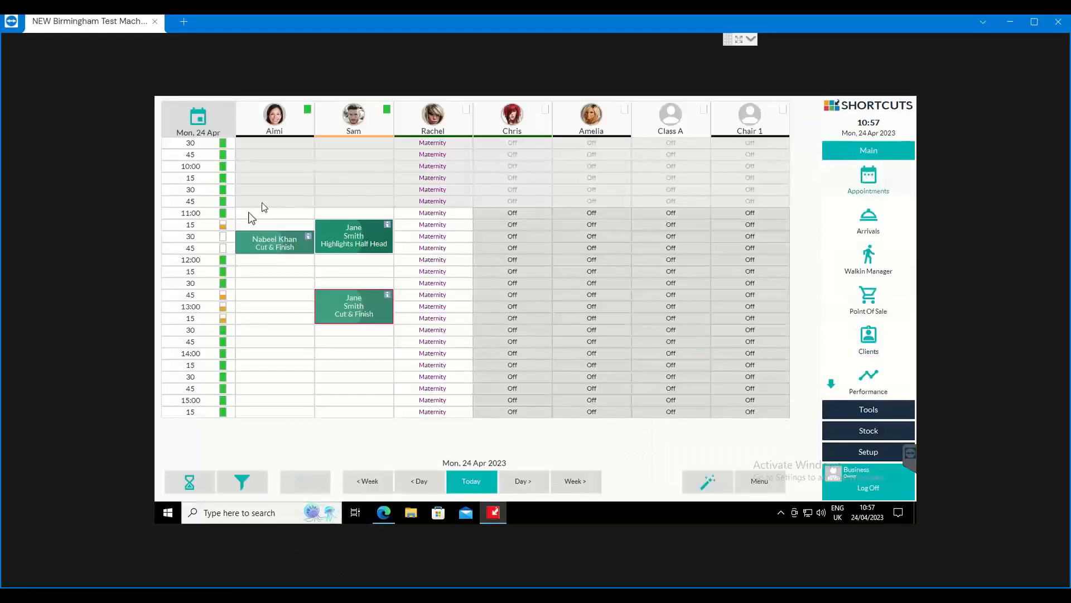
right_click(250, 240)
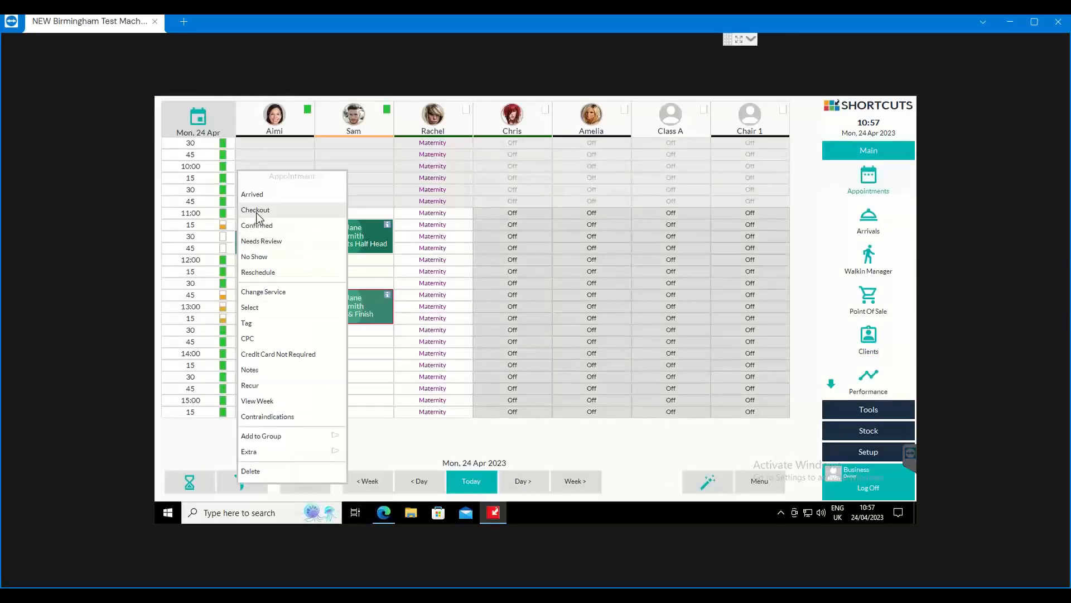
click(258, 210)
Mark the client as having no further details available and defer the missing details to continue to the sale
click(721, 413)
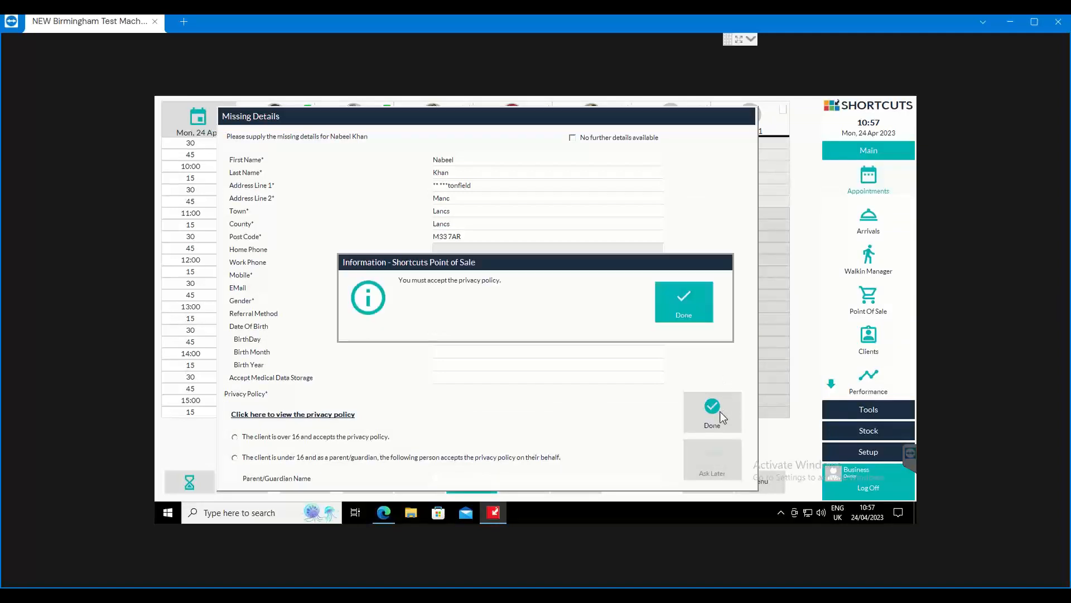
click(689, 300)
click(589, 135)
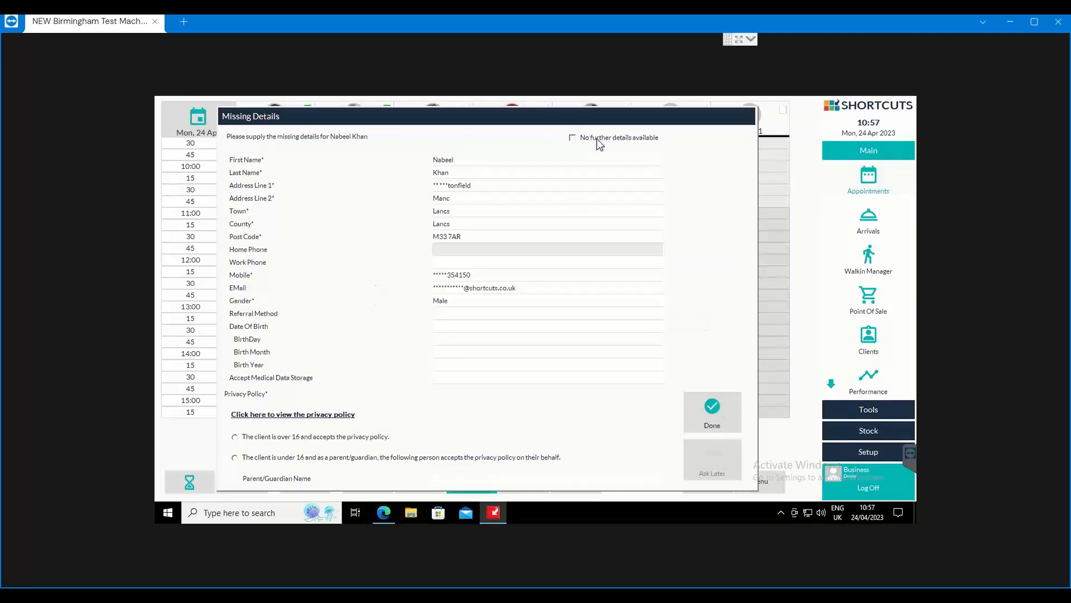
click(719, 471)
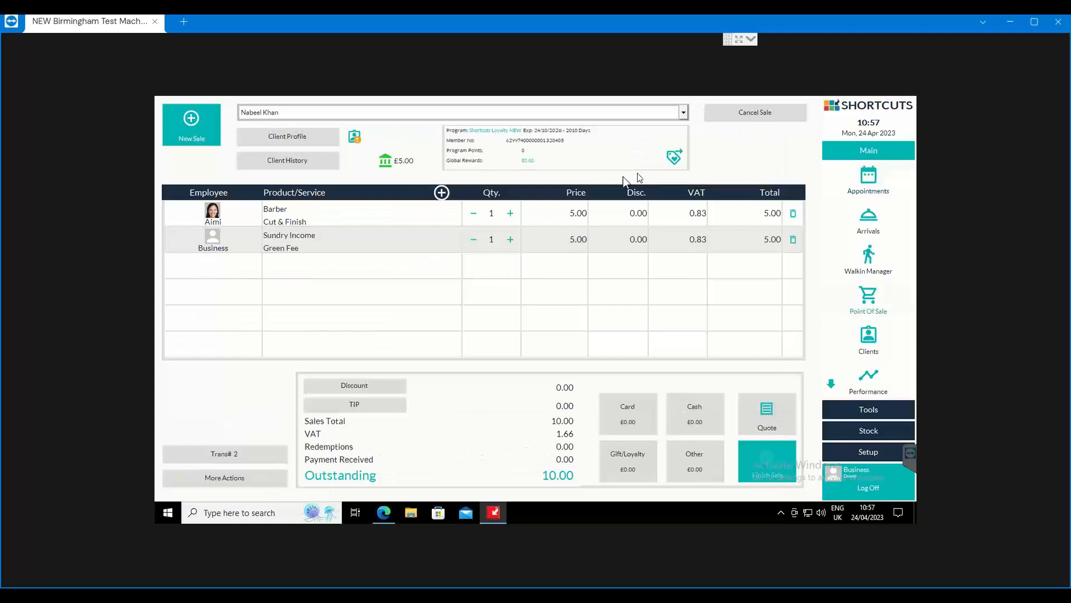
Compare the discount reasons for the Cut & Finish line and apply Email Birthday 20%
click(636, 215)
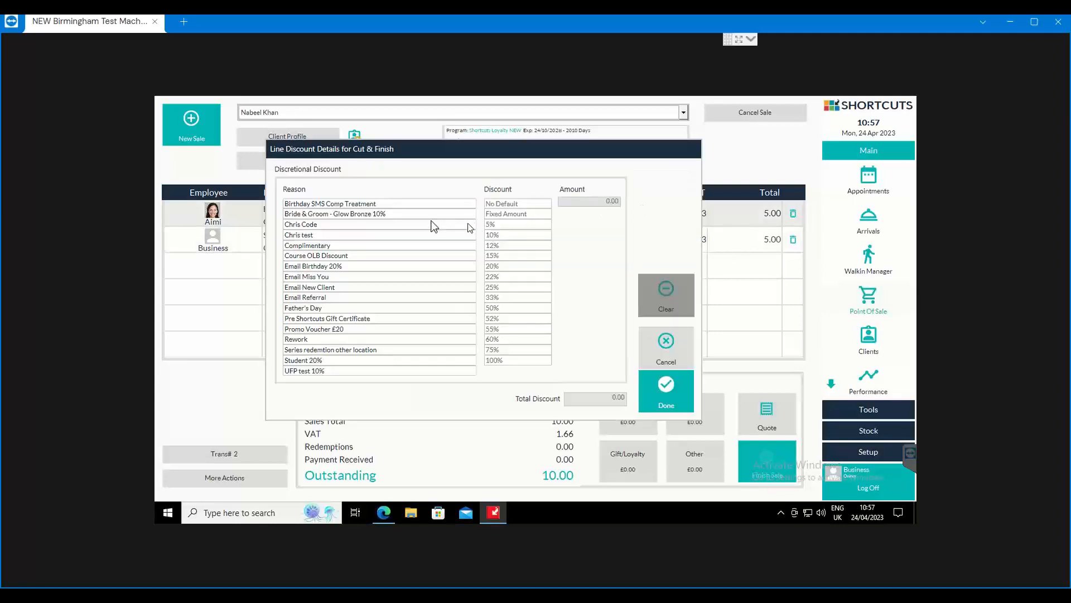
click(311, 225)
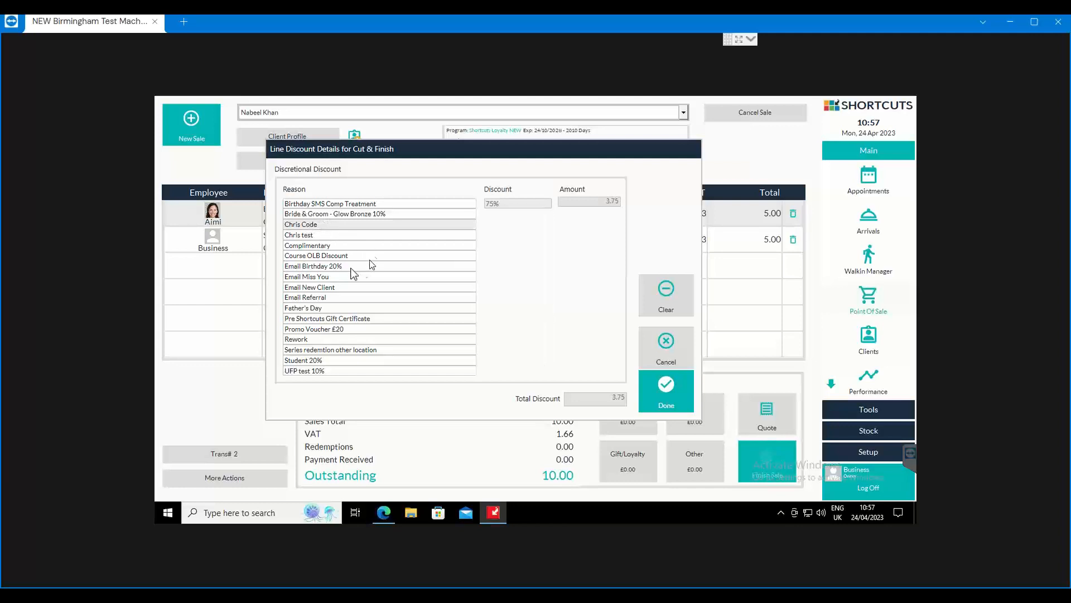
click(334, 235)
click(327, 225)
click(346, 237)
click(350, 266)
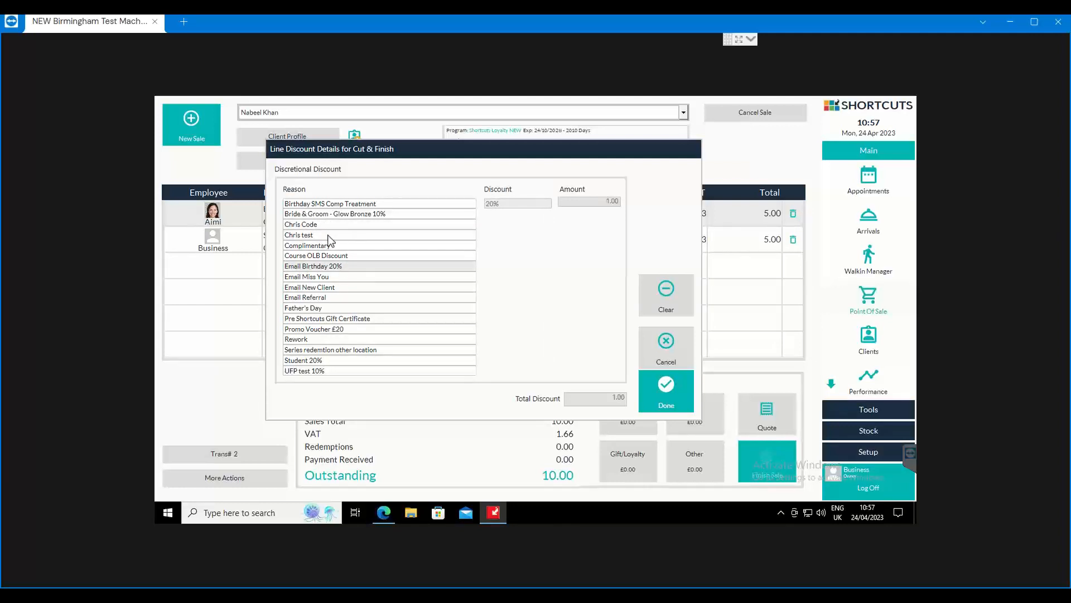
click(333, 235)
click(338, 223)
click(335, 235)
click(350, 266)
click(669, 389)
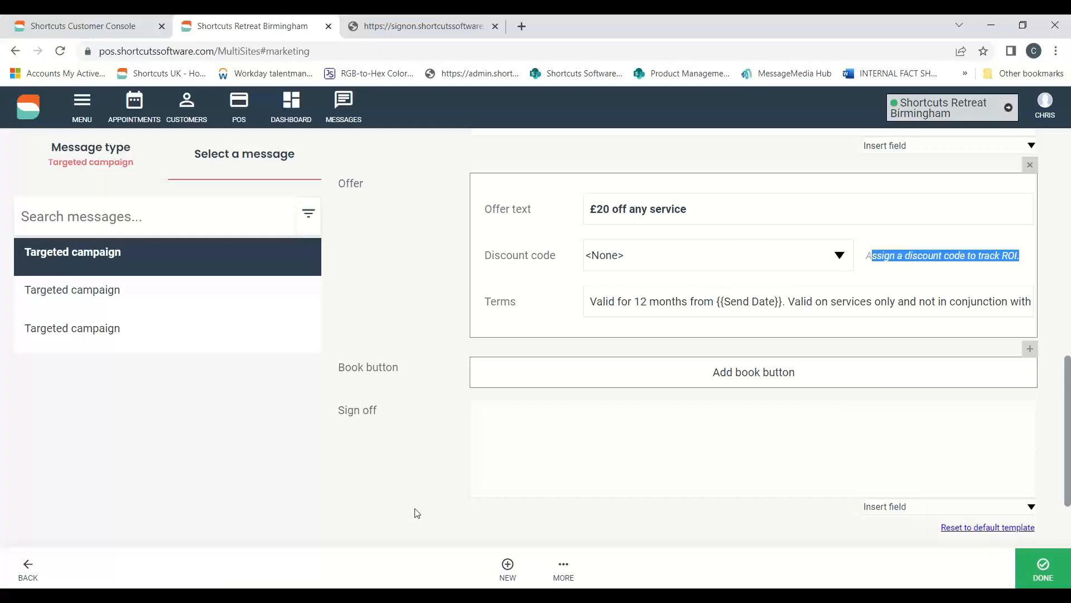
Leave the targeted campaign message and open the Campaign summary report
click(87, 103)
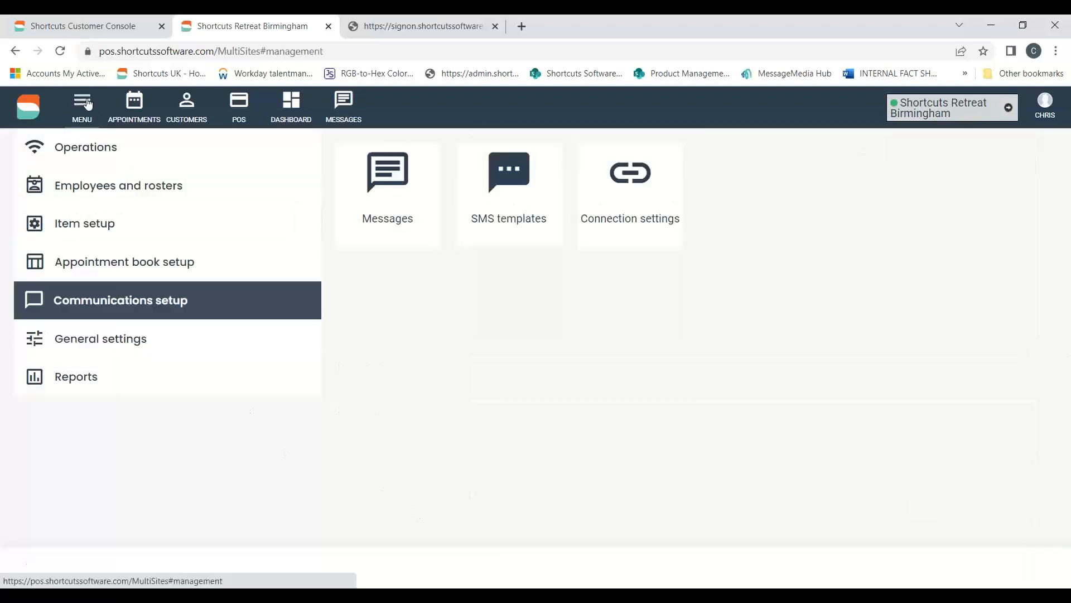
click(88, 373)
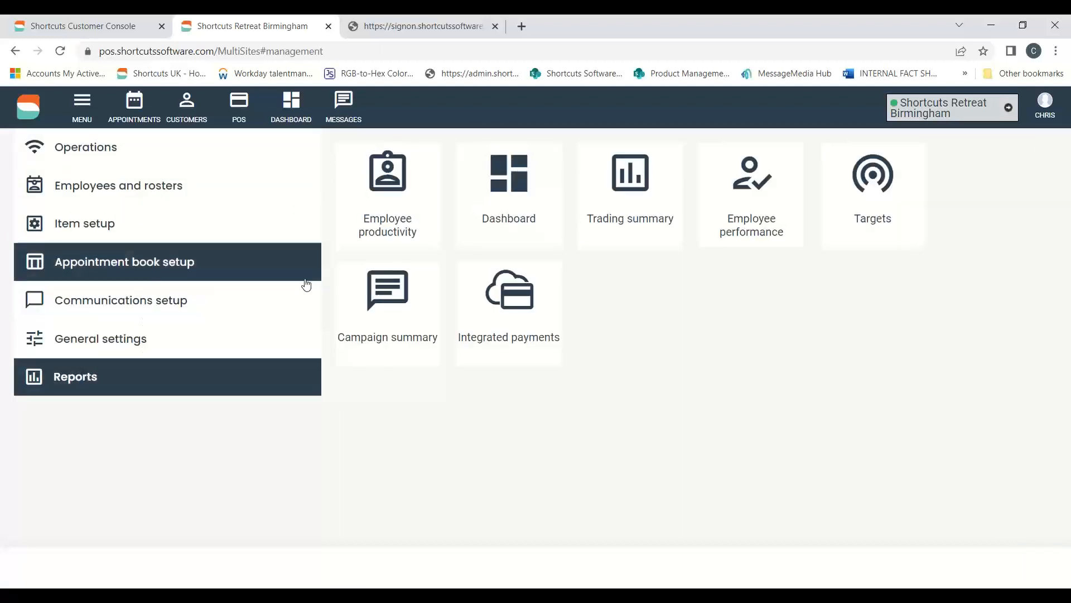
click(377, 294)
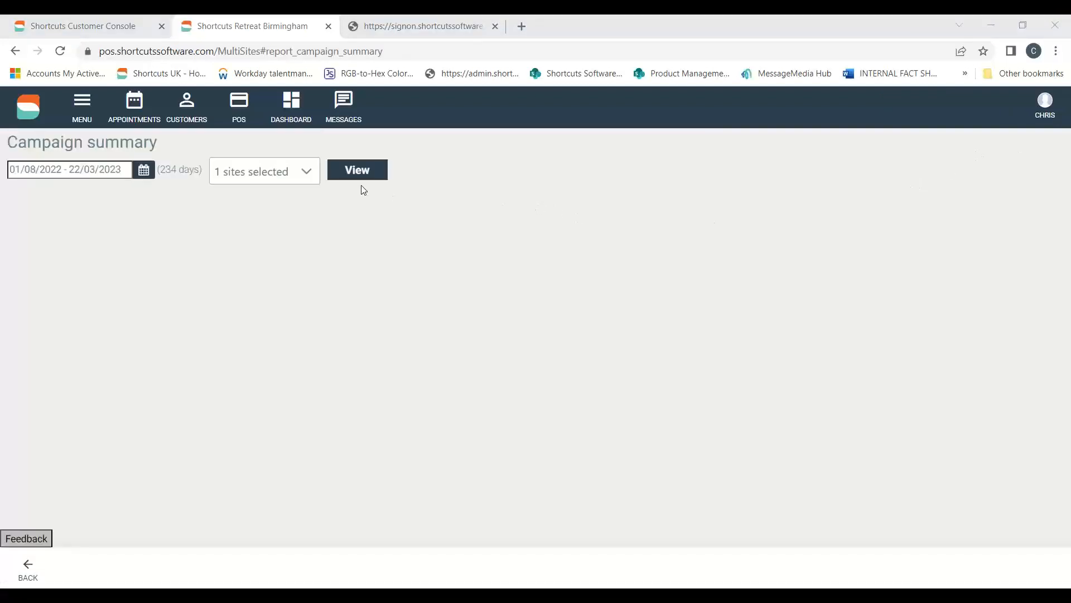
Set the report's date range to 07/08/2022 - 25/04/2023 and run it for the selected site
click(144, 170)
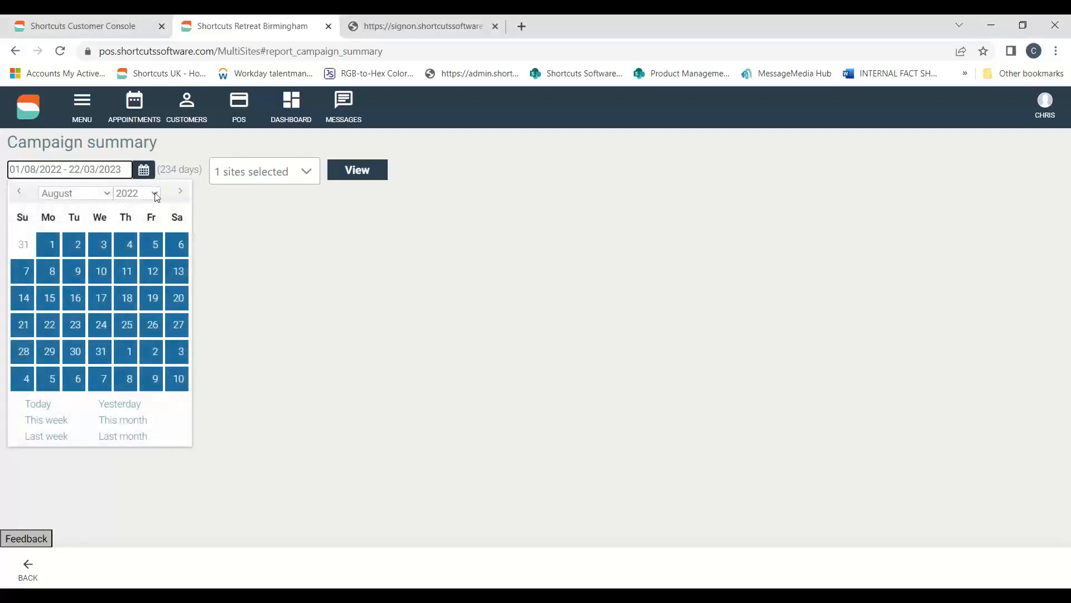
click(111, 195)
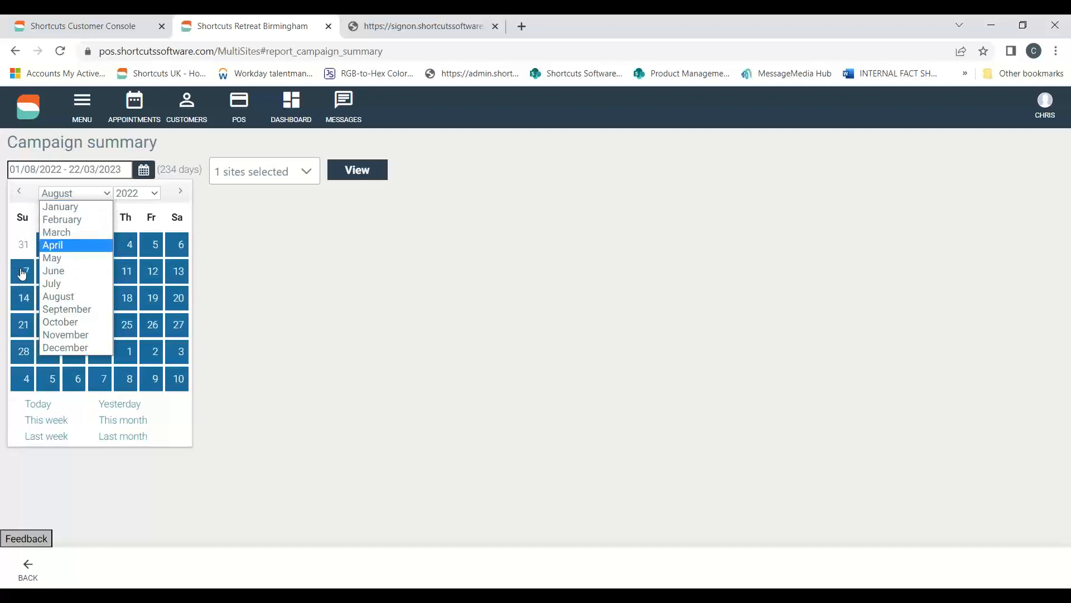
click(22, 272)
click(111, 194)
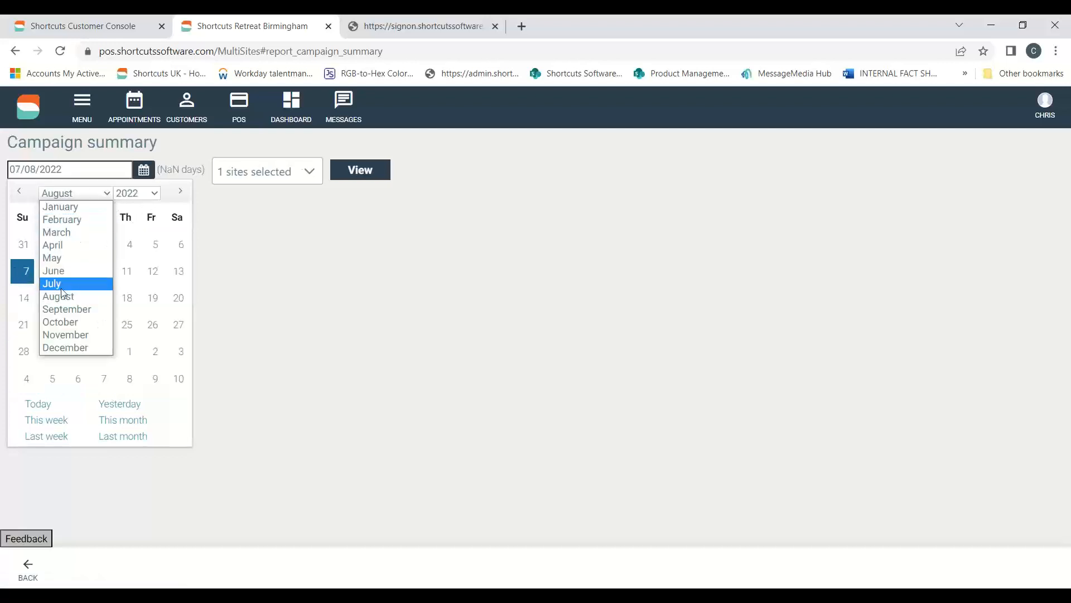
click(65, 246)
click(156, 195)
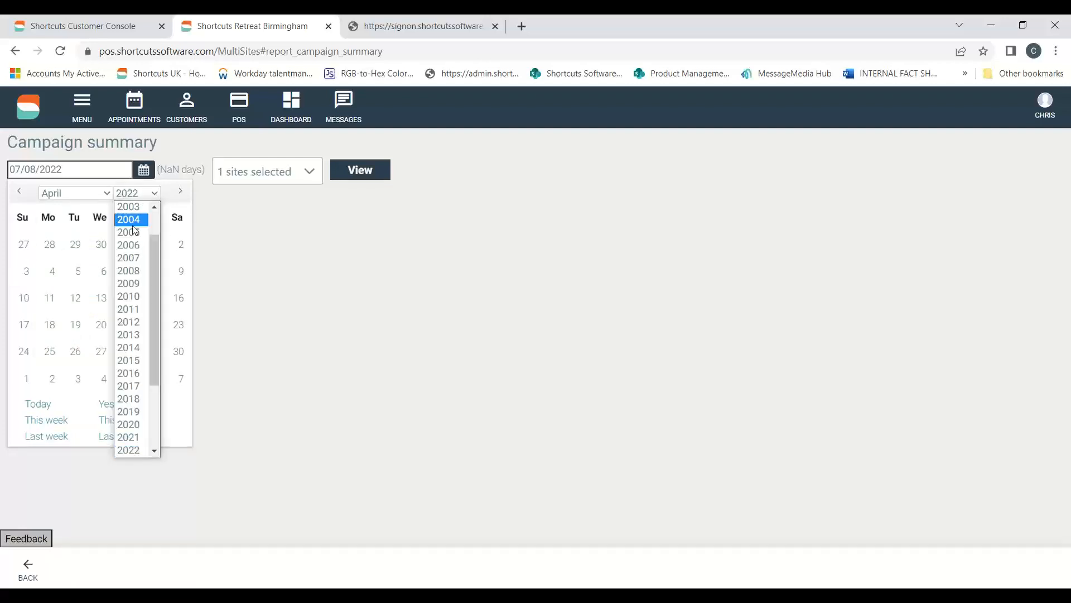
click(155, 451)
click(129, 441)
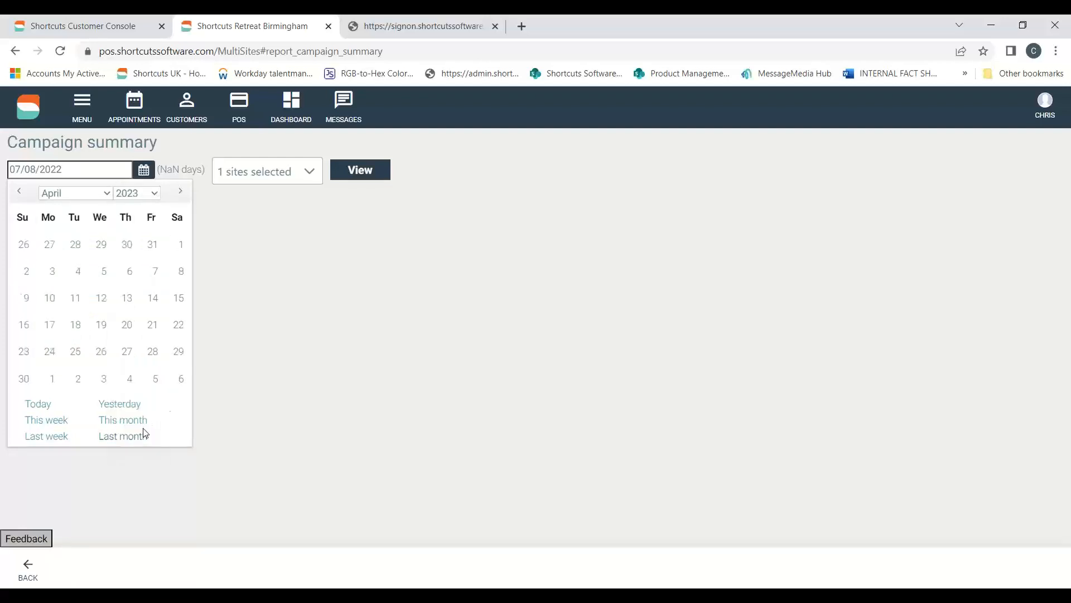
click(76, 352)
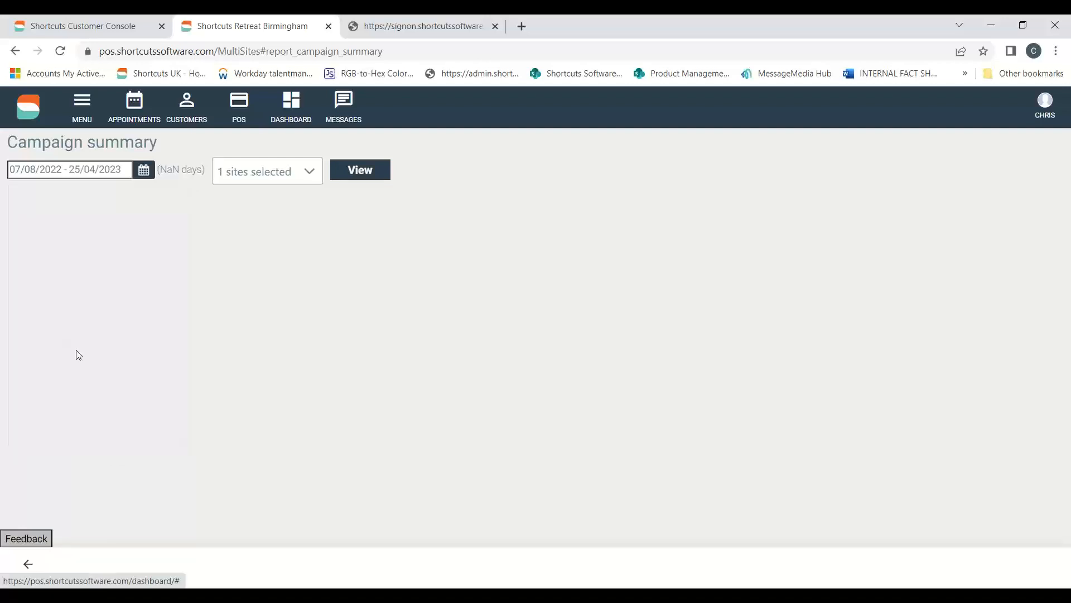
click(370, 177)
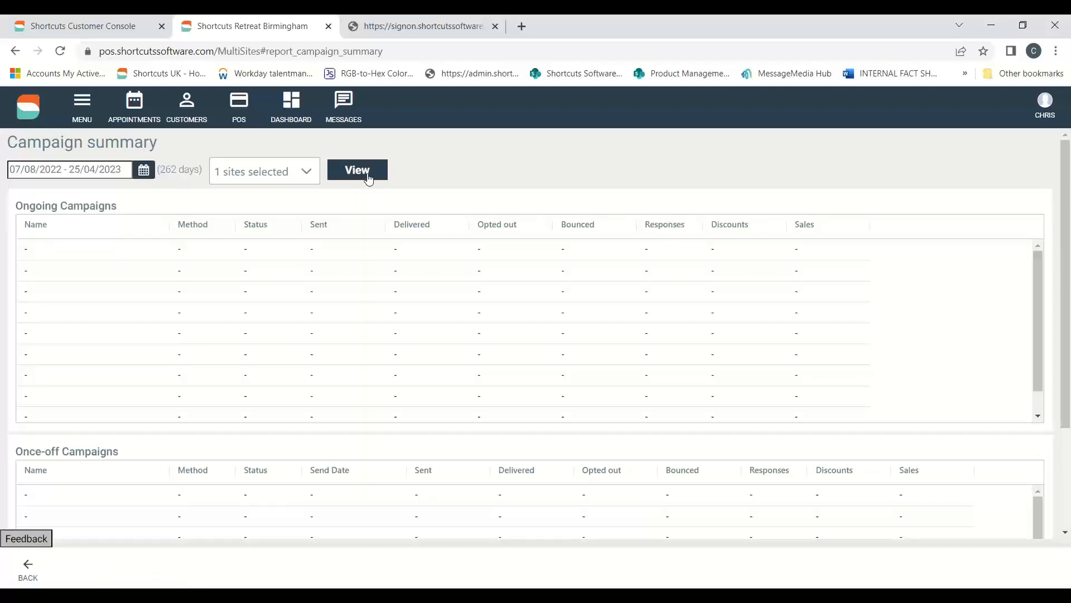